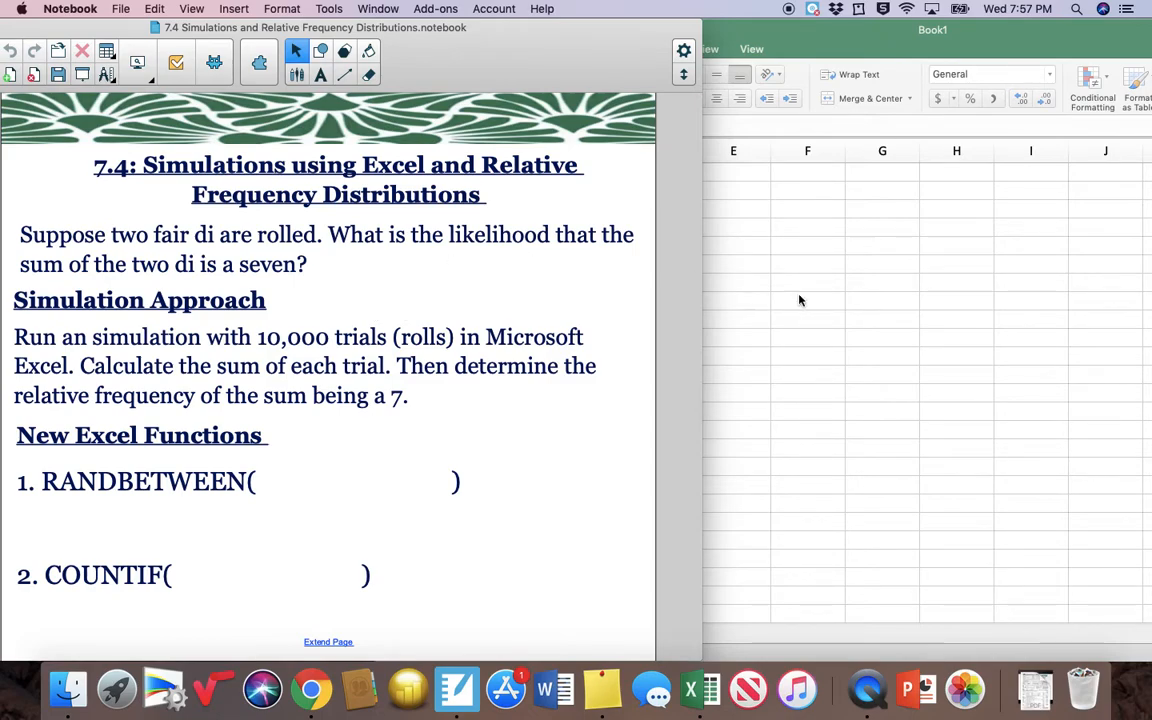
{"action": "left_click", "coordinate": [757, 270]}
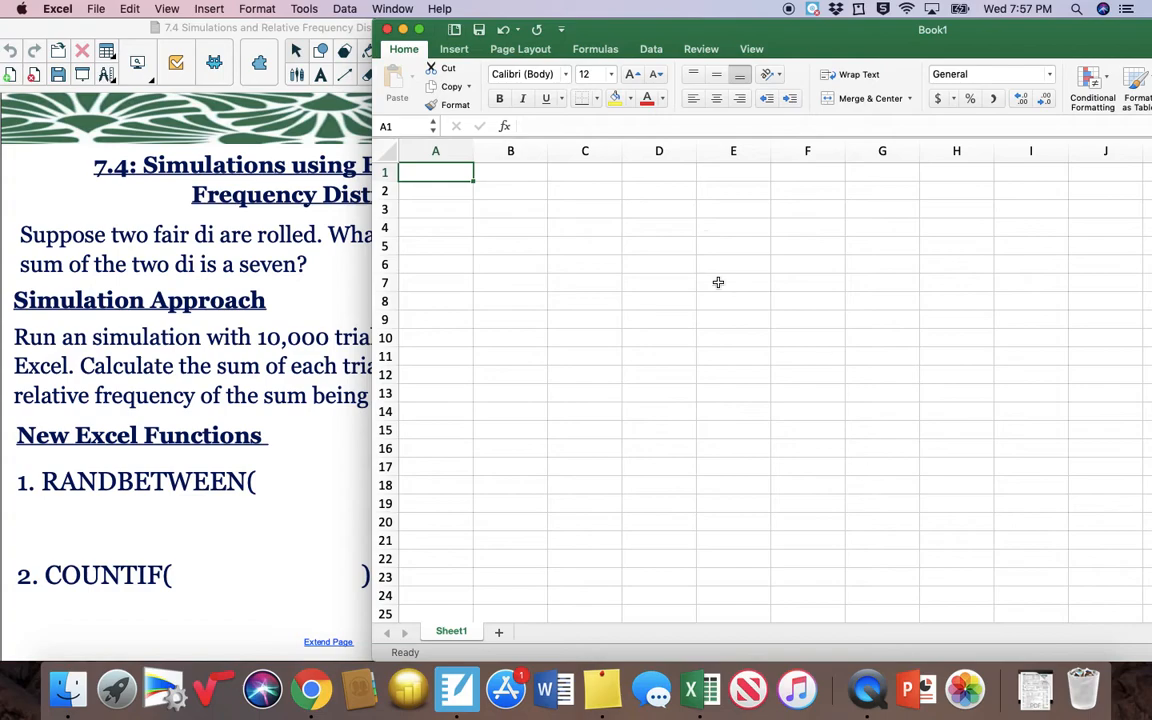
{"action": "left_click", "coordinate": [166, 345]}
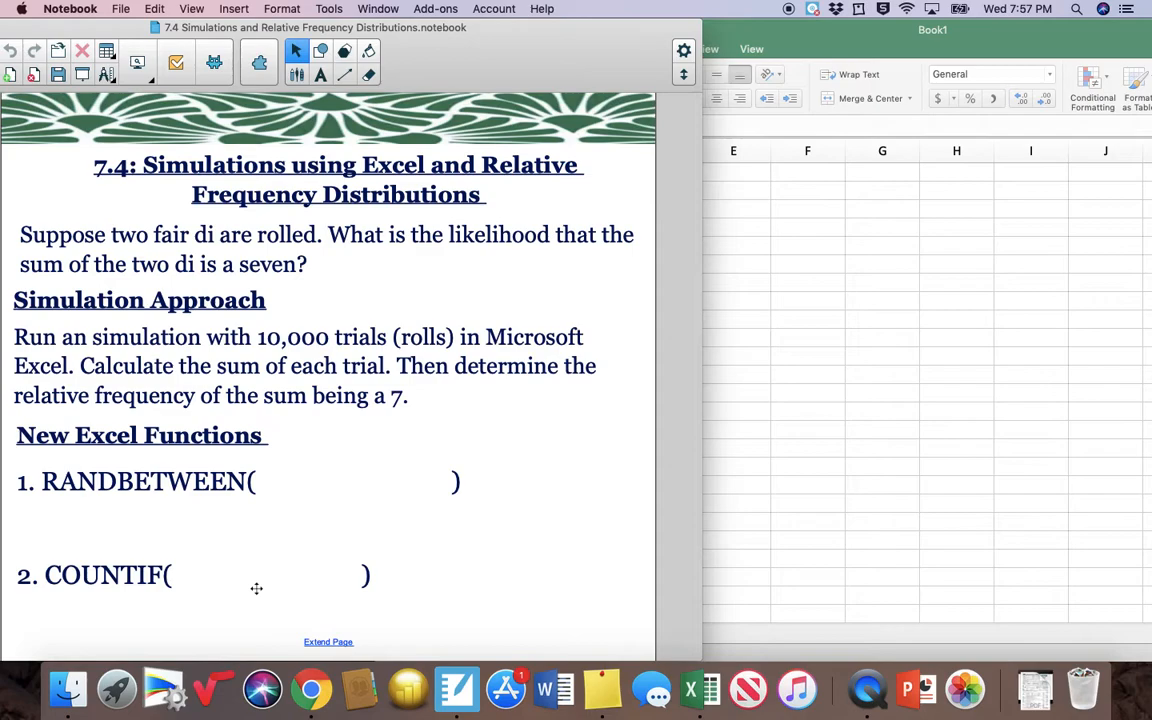
{"action": "left_click", "coordinate": [868, 395]}
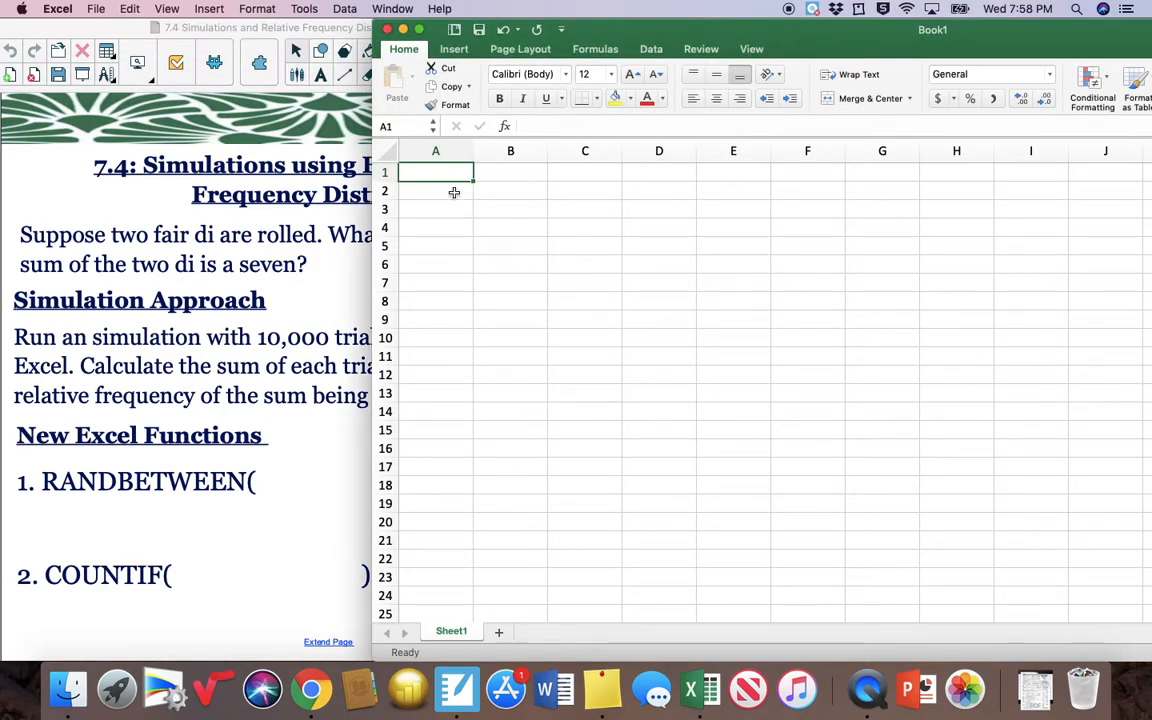
{"action": "left_click", "coordinate": [213, 307]}
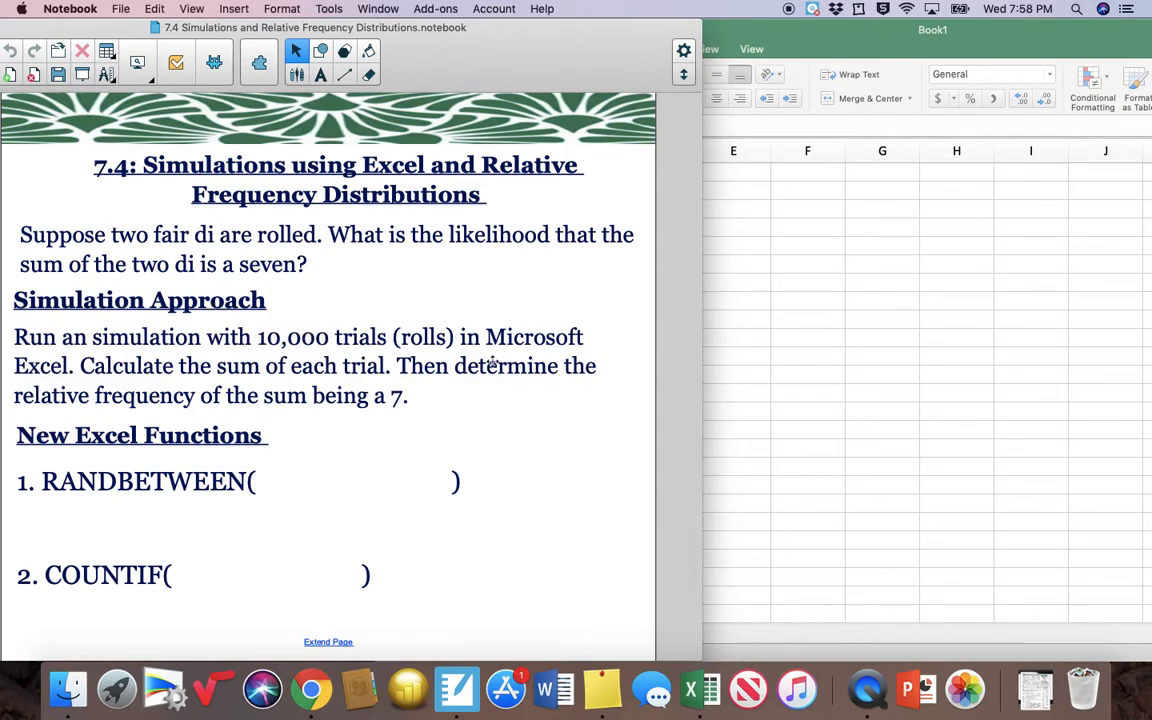
- Switch to the blank Excel workbook, enlarge its visible area, and enter the header "Trial #" in cell A1
{"action": "left_click", "coordinate": [869, 406]}
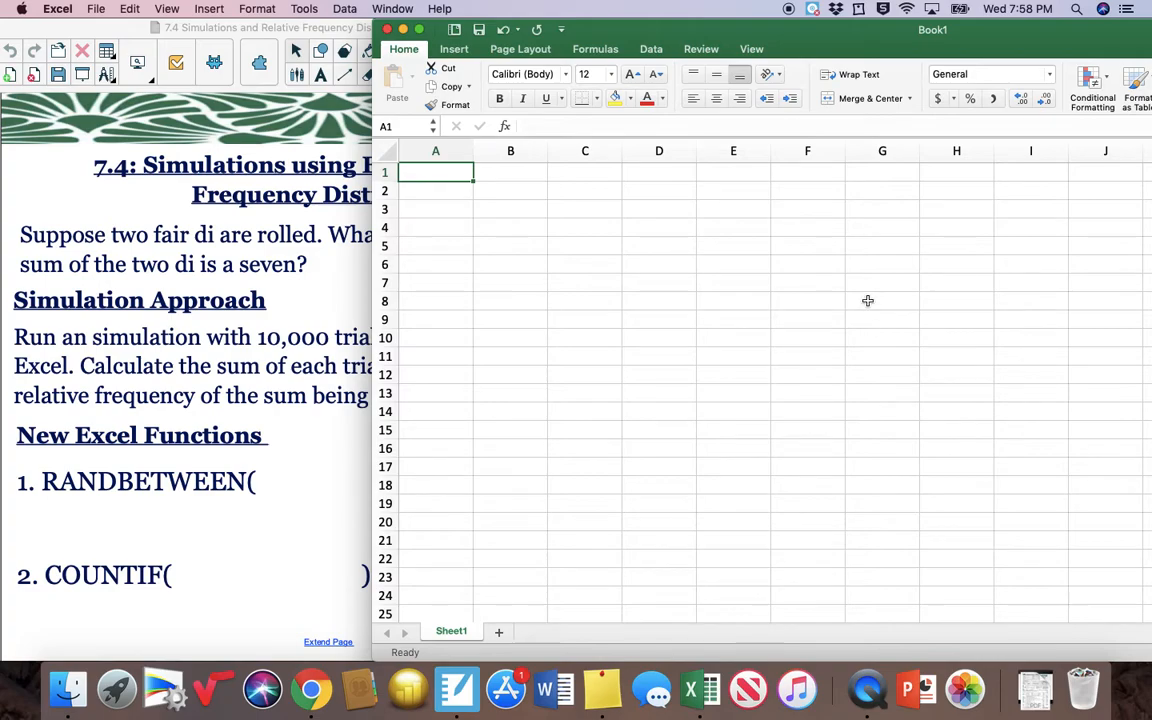
{"action": "left_click_drag", "start_coordinate": [885, 46], "coordinate": [810, 48]}
{"action": "double_click", "coordinate": [810, 48]}
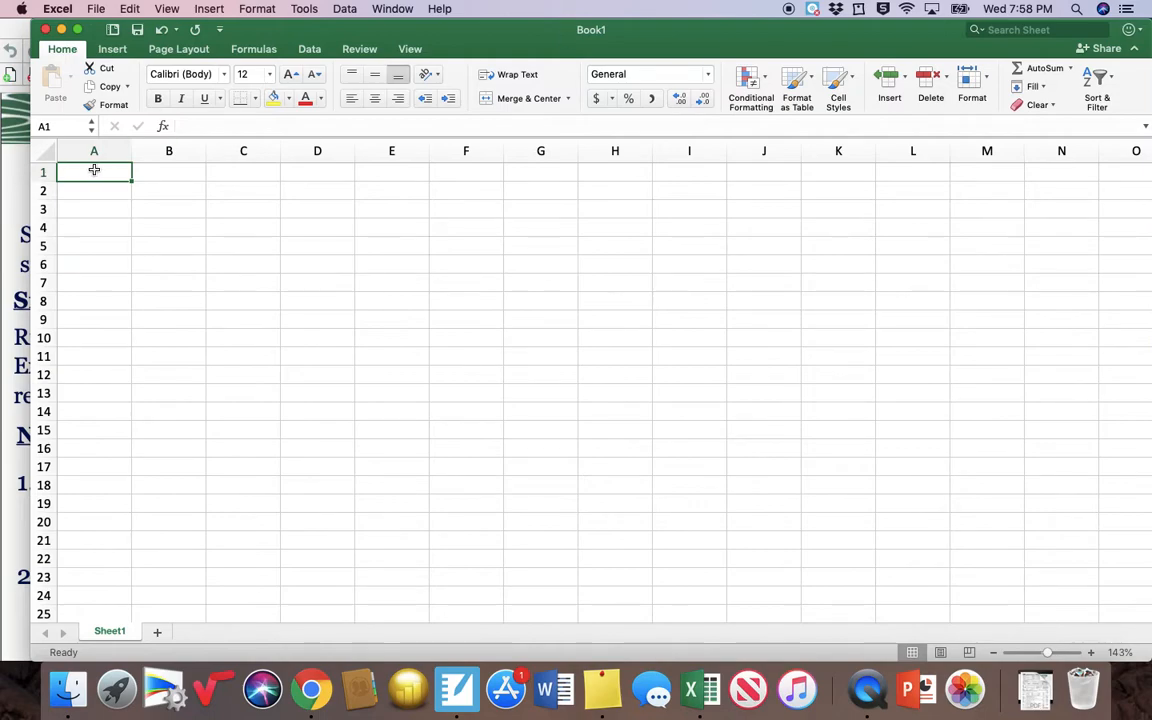
{"action": "type", "text": "Trial #"}
{"action": "key", "text": "Return"}
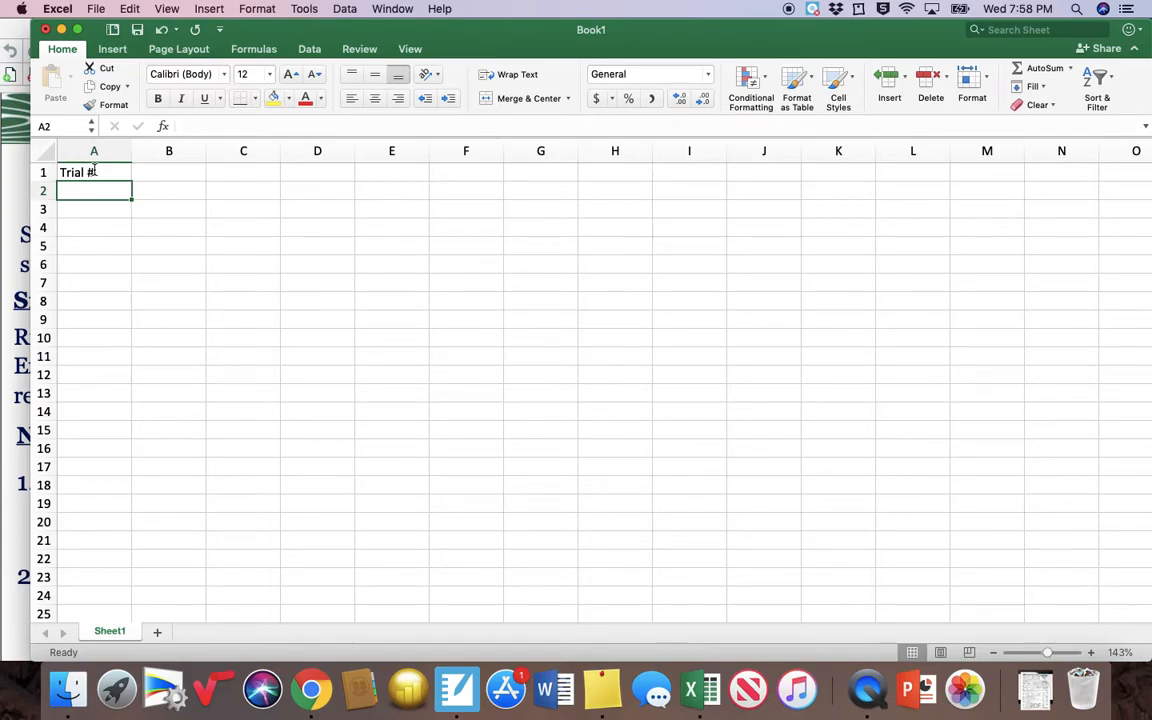
- Enter 1 in cell A2 and the formula =A2+1 in cell A3 to start the trial numbering
{"action": "type", "text": "1"}
{"action": "key", "text": "Return"}
{"action": "type", "text": "="}
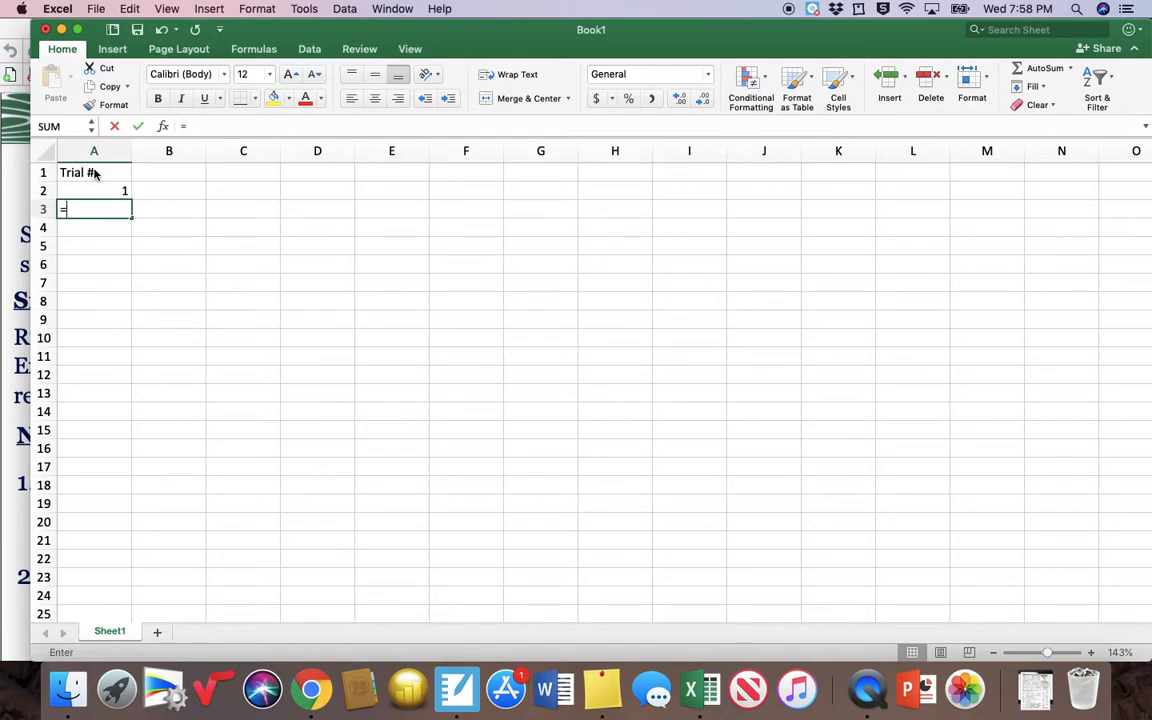
{"action": "type", "text": "A2+"}
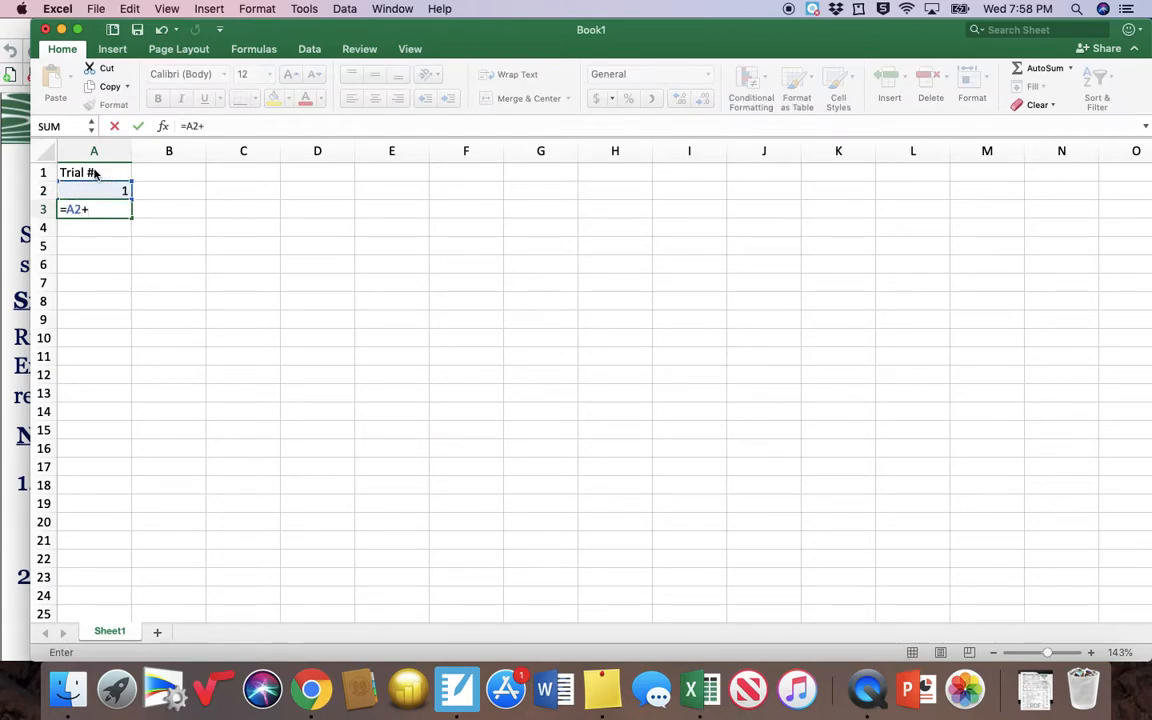
{"action": "type", "text": "1"}
{"action": "key", "text": "Return"}
- Fill the incrementing formula from cell A3 down column A to row 200
{"action": "left_click", "coordinate": [111, 211]}
{"action": "left_click_drag", "start_coordinate": [130, 217], "coordinate": [110, 558]}
{"action": "left_click", "coordinate": [110, 558]}
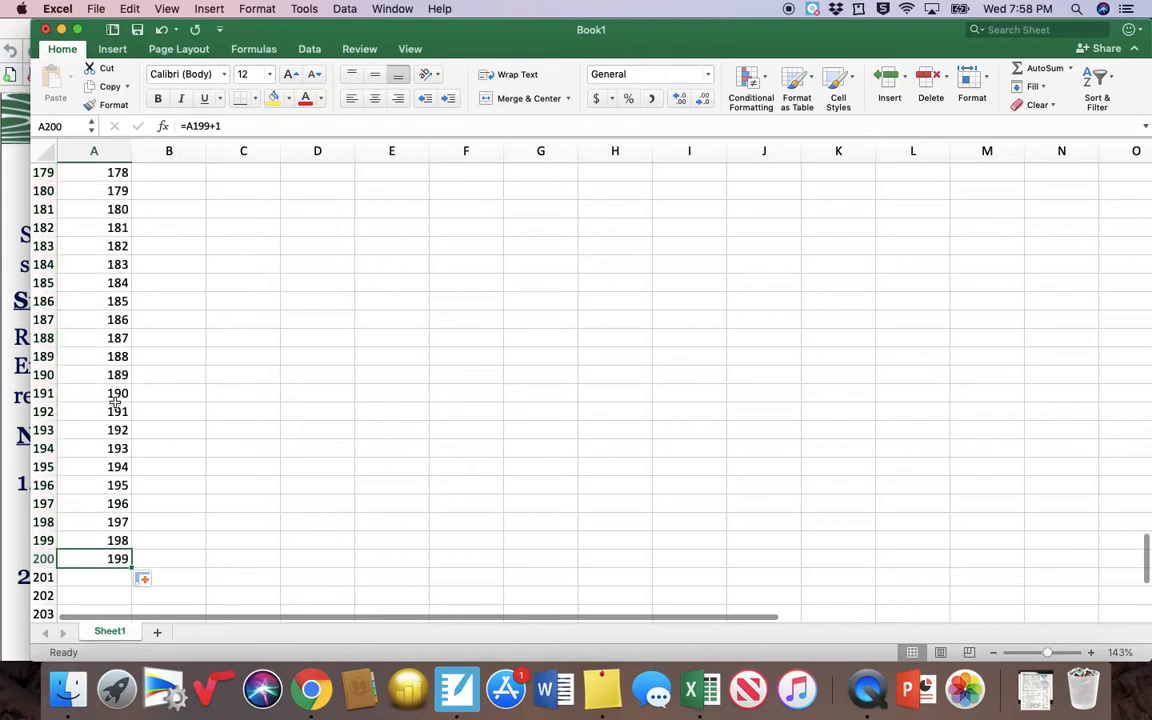
- Undo the fill down column A and clear the entries in cells A2 and A3
{"action": "left_click", "coordinate": [161, 31]}
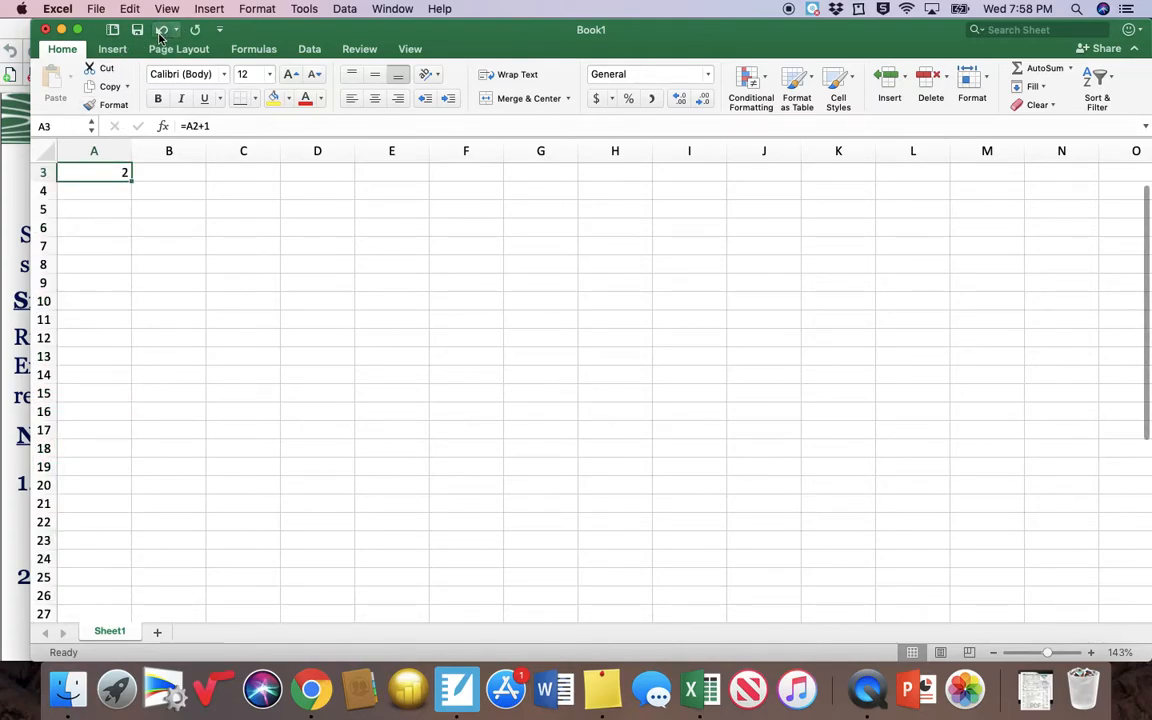
{"action": "scroll", "coordinate": [132, 226], "scroll_direction": "up", "scroll_amount": 2}
{"action": "left_click", "coordinate": [125, 227]}
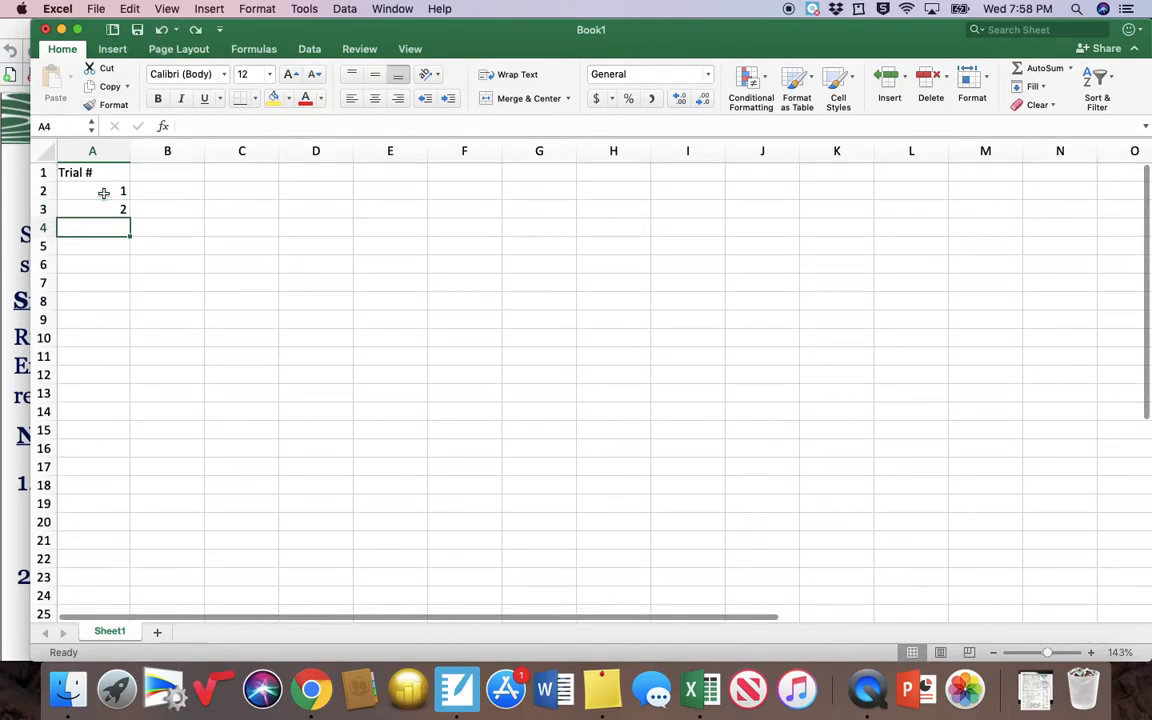
{"action": "left_click", "coordinate": [104, 193]}
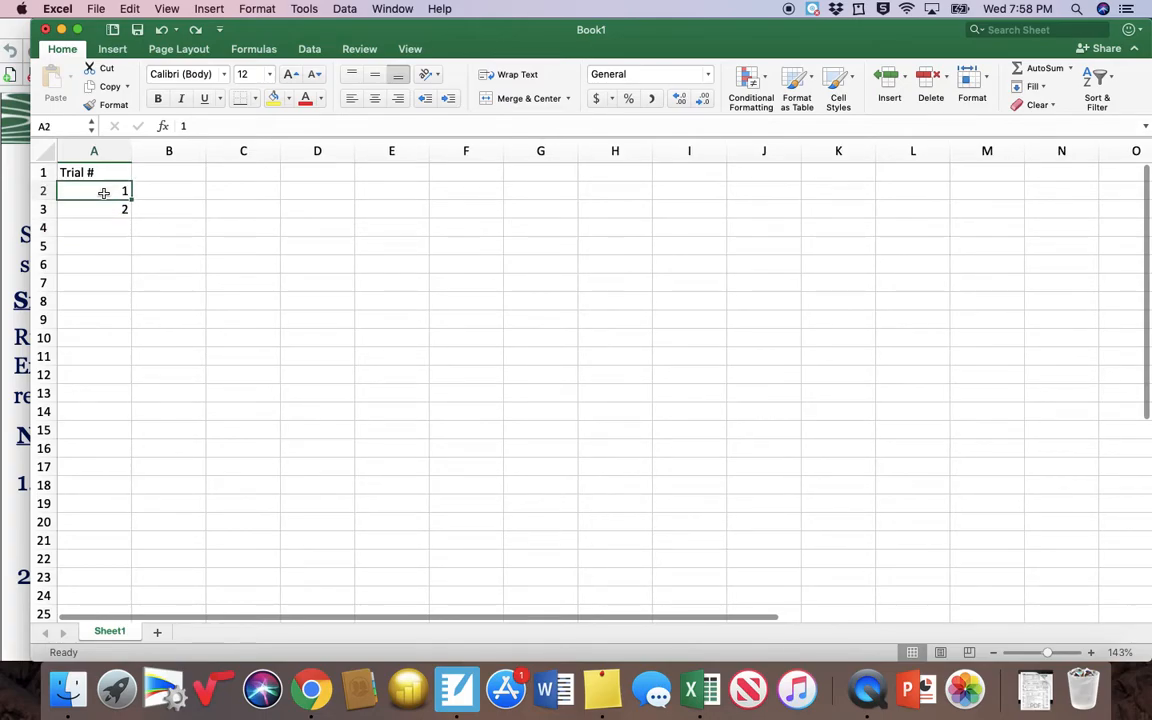
{"action": "key", "text": "BackSpace"}
{"action": "key", "text": "Return"}
{"action": "key", "text": "BackSpace"}
{"action": "key", "text": "Return"}
- Enter 1 in cell A2 as the first trial number
{"action": "left_click", "coordinate": [115, 192]}
{"action": "type", "text": "1"}
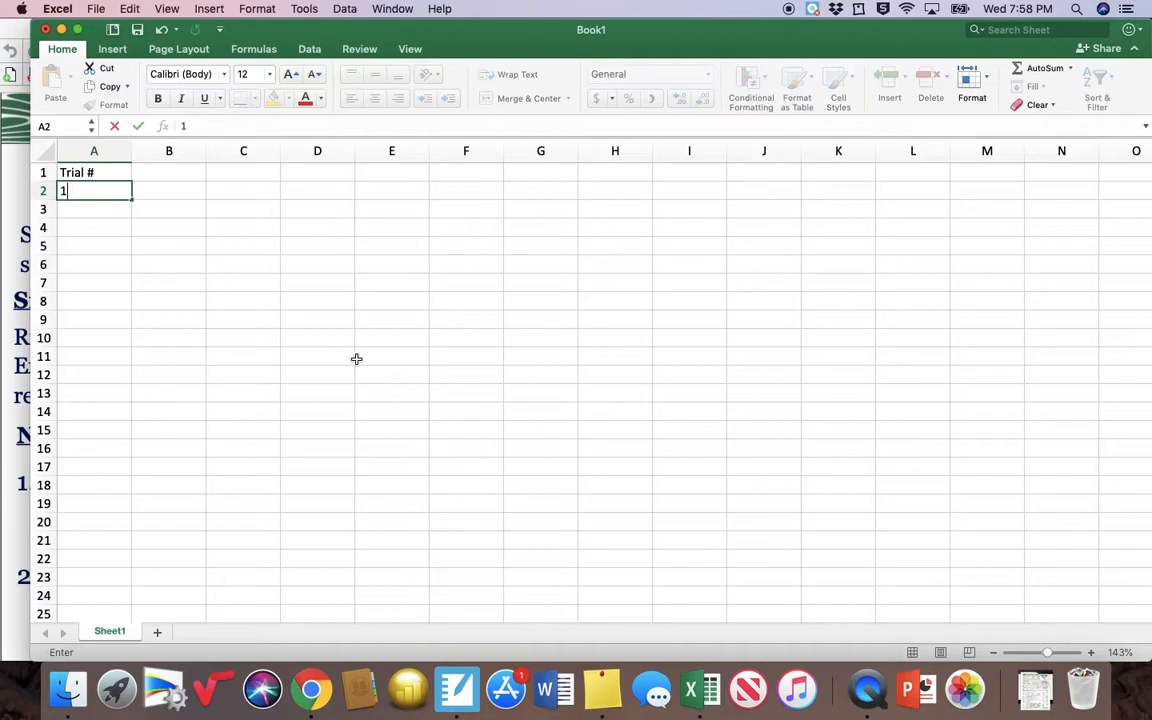
{"action": "key", "text": "Return"}
- Fill a linear series from A2 down the column with step value 1 and stop value 10000
{"action": "left_click", "coordinate": [97, 190]}
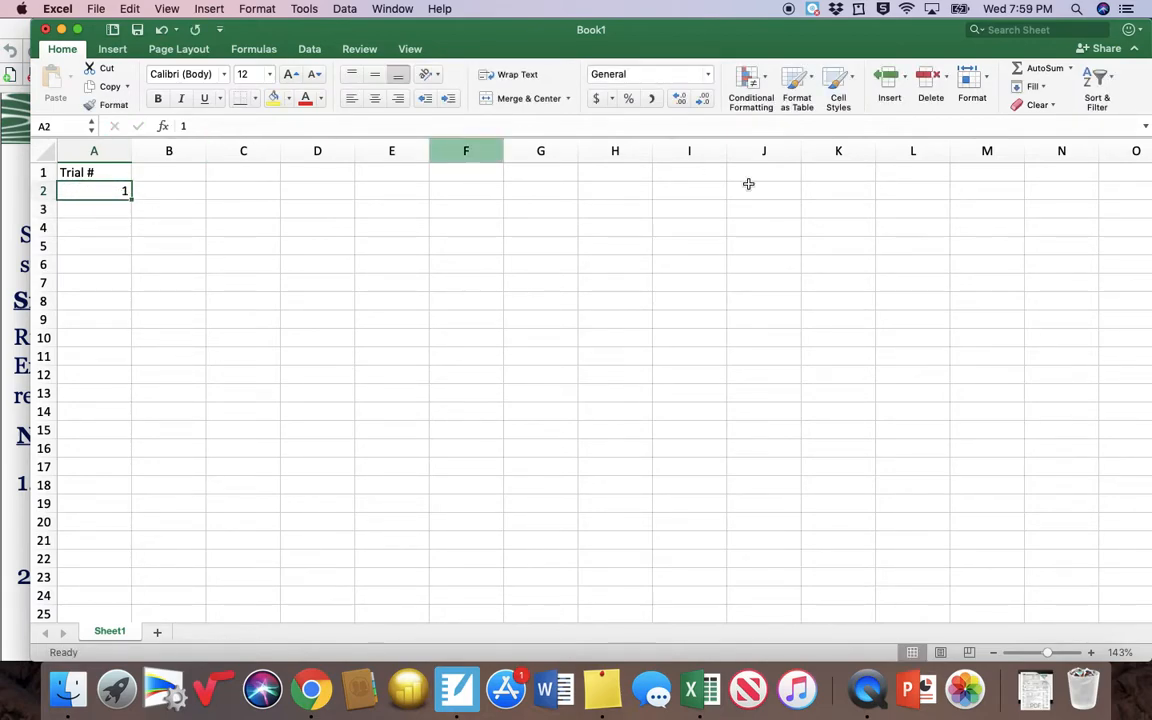
{"action": "left_click", "coordinate": [1037, 89]}
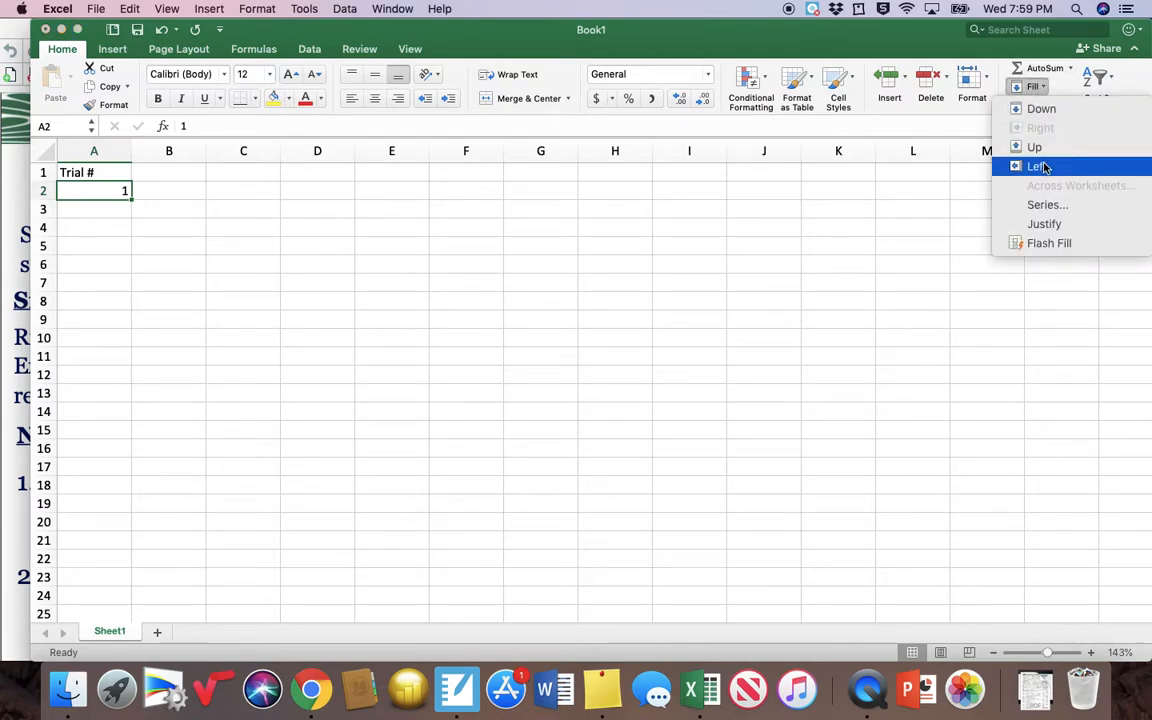
{"action": "left_click", "coordinate": [1063, 210]}
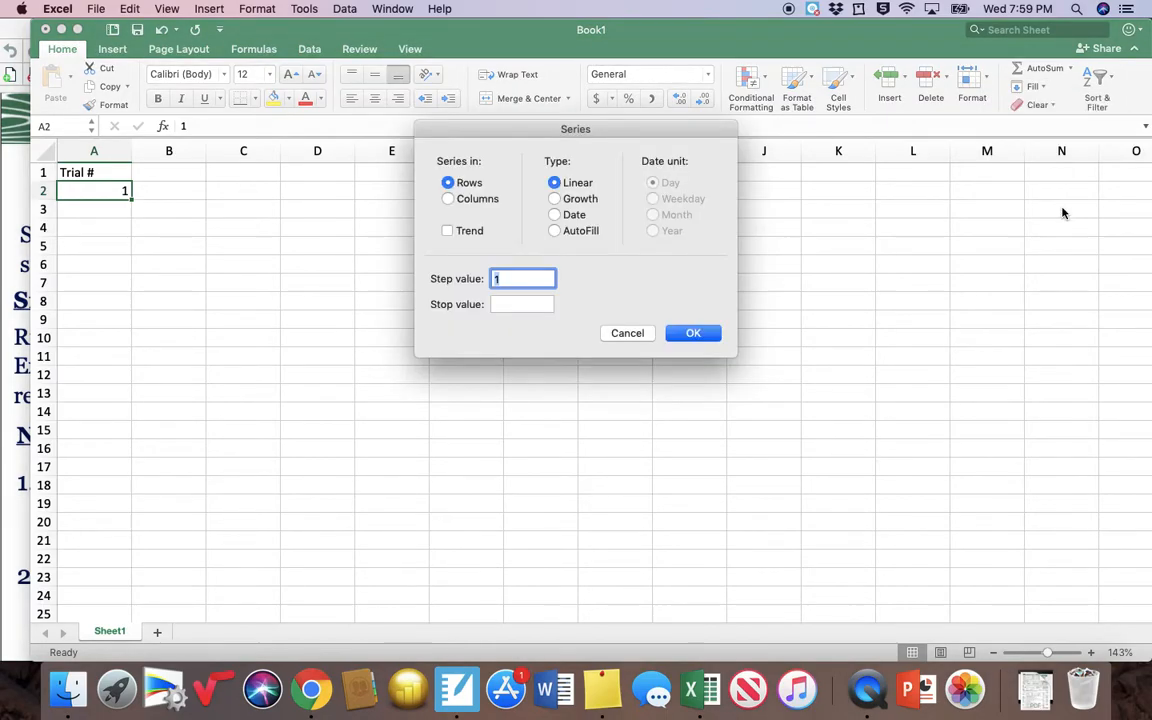
{"action": "left_click", "coordinate": [448, 199]}
{"action": "left_click", "coordinate": [507, 304]}
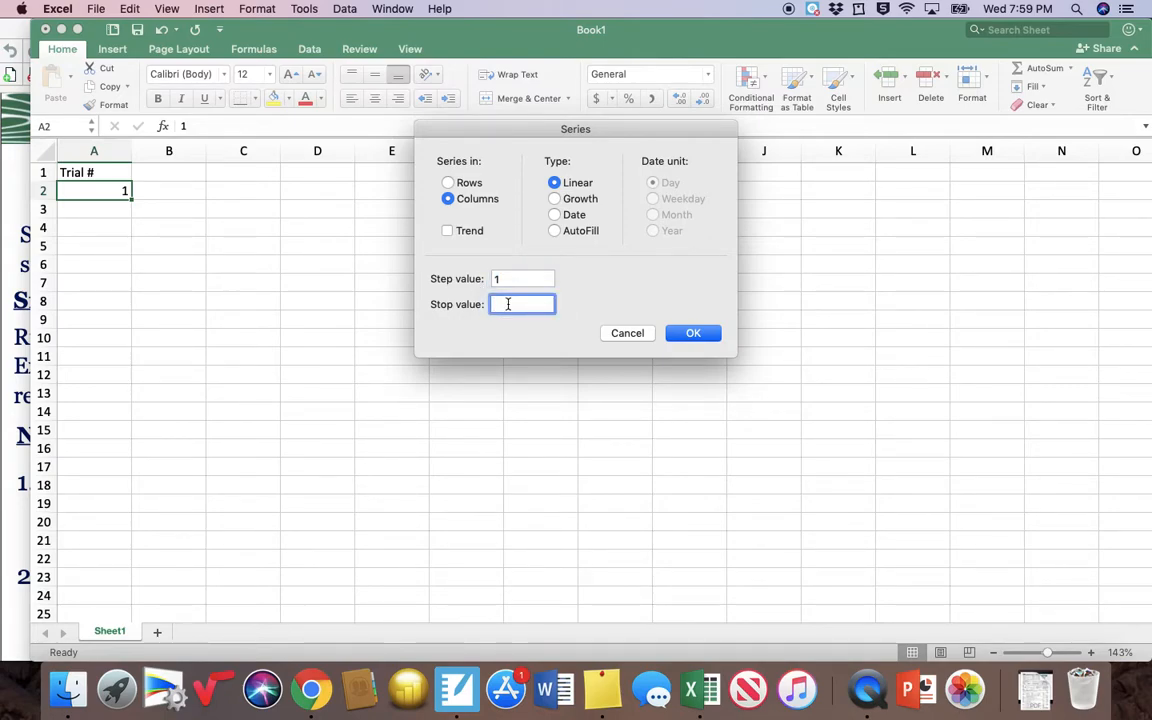
{"action": "type", "text": "10000"}
{"action": "left_click", "coordinate": [695, 333]}
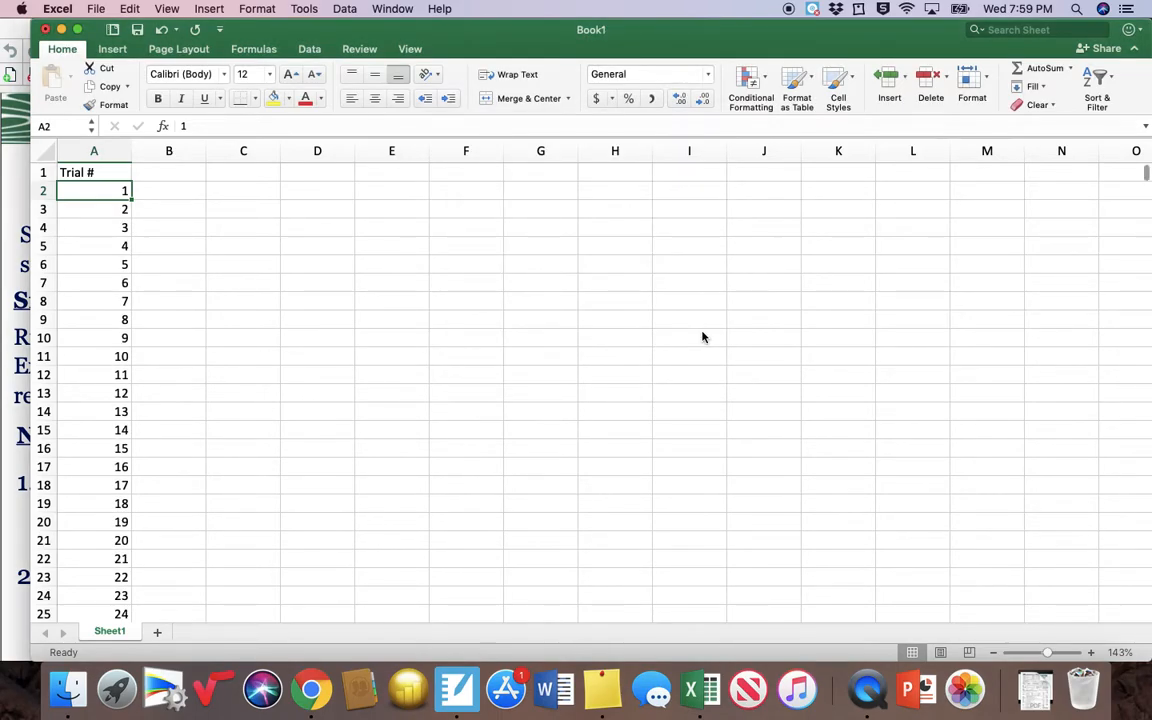
- Go to cell A10001 to check the end of the trial number series
{"action": "scroll", "coordinate": [144, 411], "scroll_direction": "down", "scroll_amount": 6}
{"action": "scroll", "coordinate": [144, 411], "scroll_direction": "up", "scroll_amount": 6}
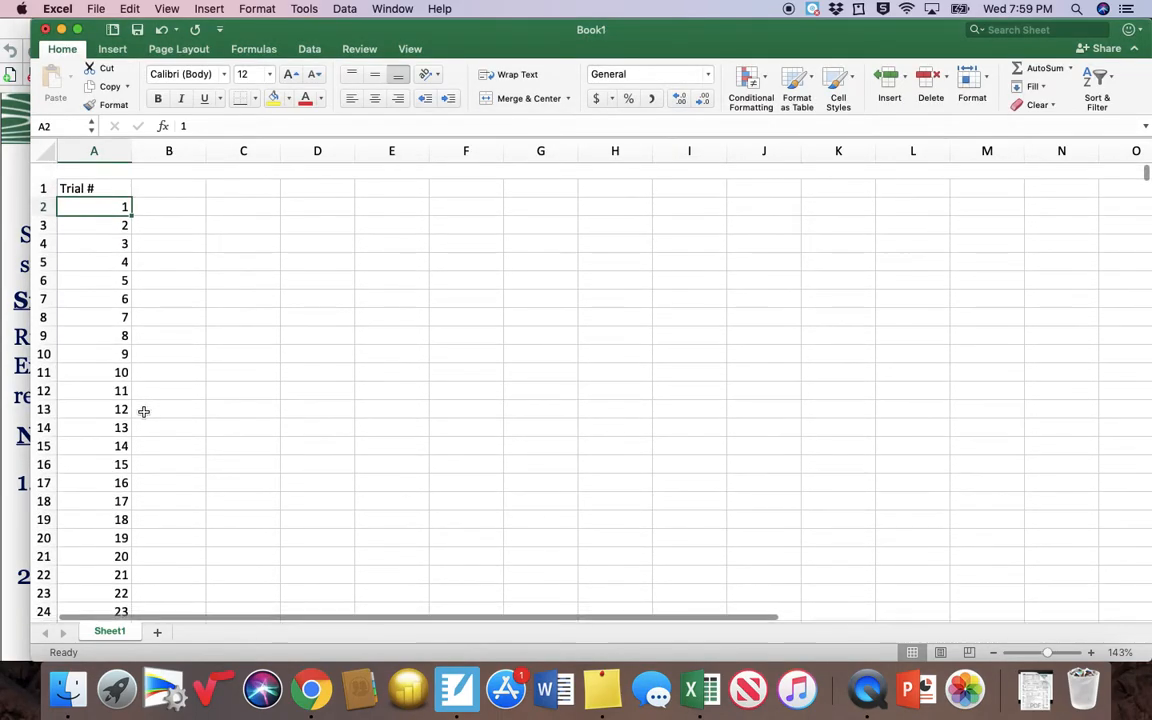
{"action": "left_click", "coordinate": [58, 126]}
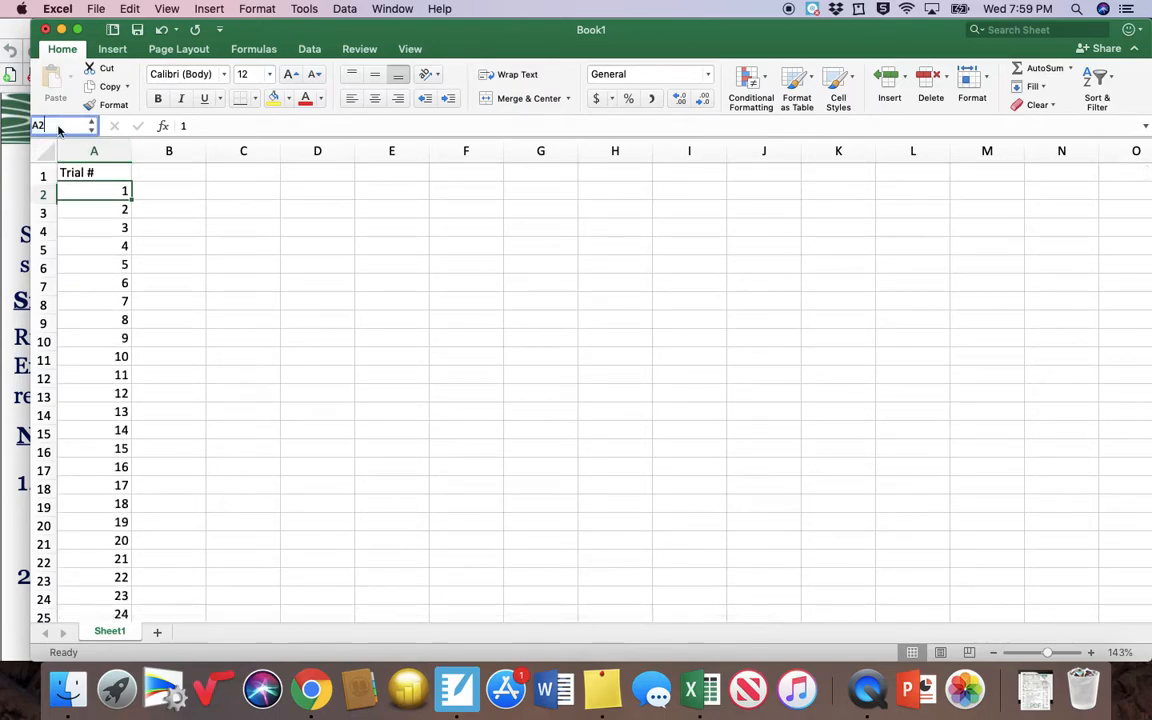
{"action": "type", "text": "A10001"}
{"action": "key", "text": "Return"}
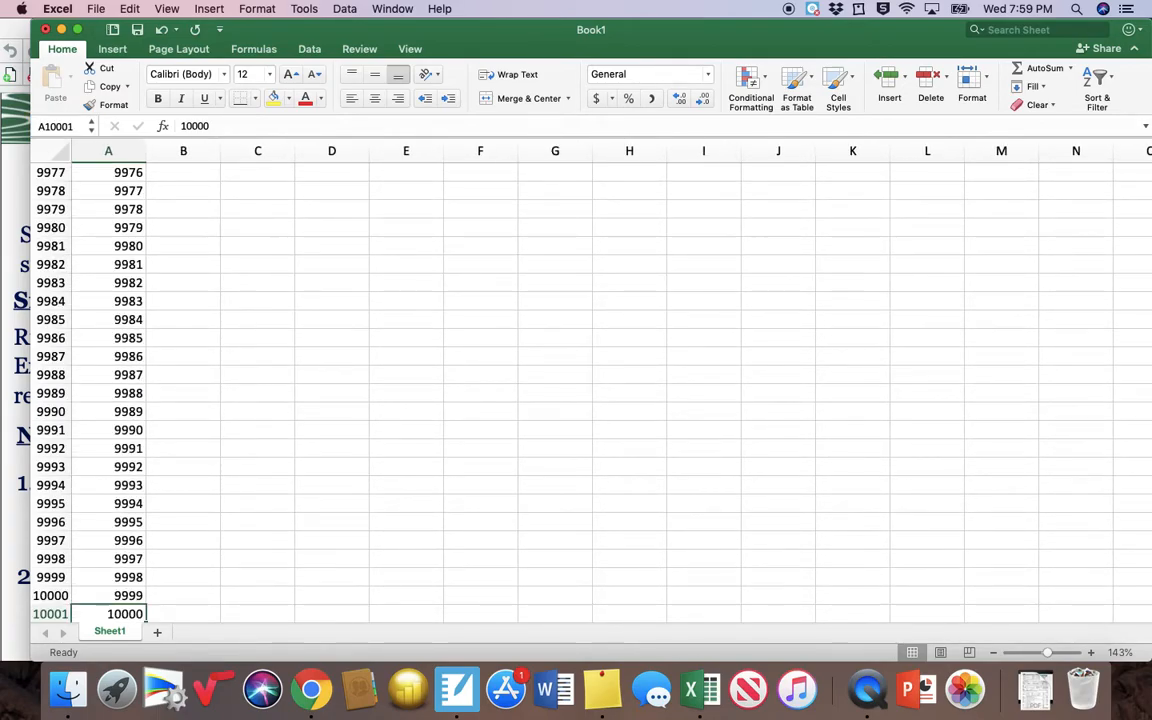
- Return to cell A1 at the start of the sheet
{"action": "left_click", "coordinate": [75, 125]}
{"action": "left_click", "coordinate": [75, 125]}
{"action": "key", "text": "BackSpace"}
{"action": "key", "text": "BackSpace"}
{"action": "key", "text": "BackSpace"}
{"action": "key", "text": "BackSpace"}
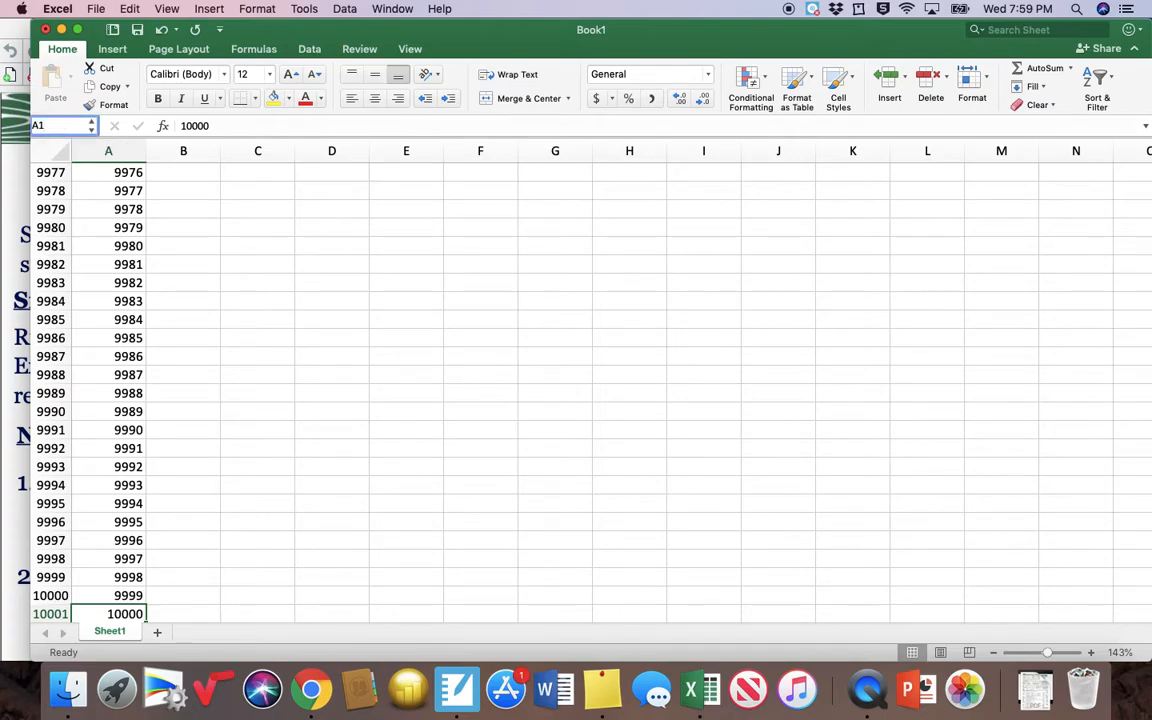
{"action": "key", "text": "Return"}
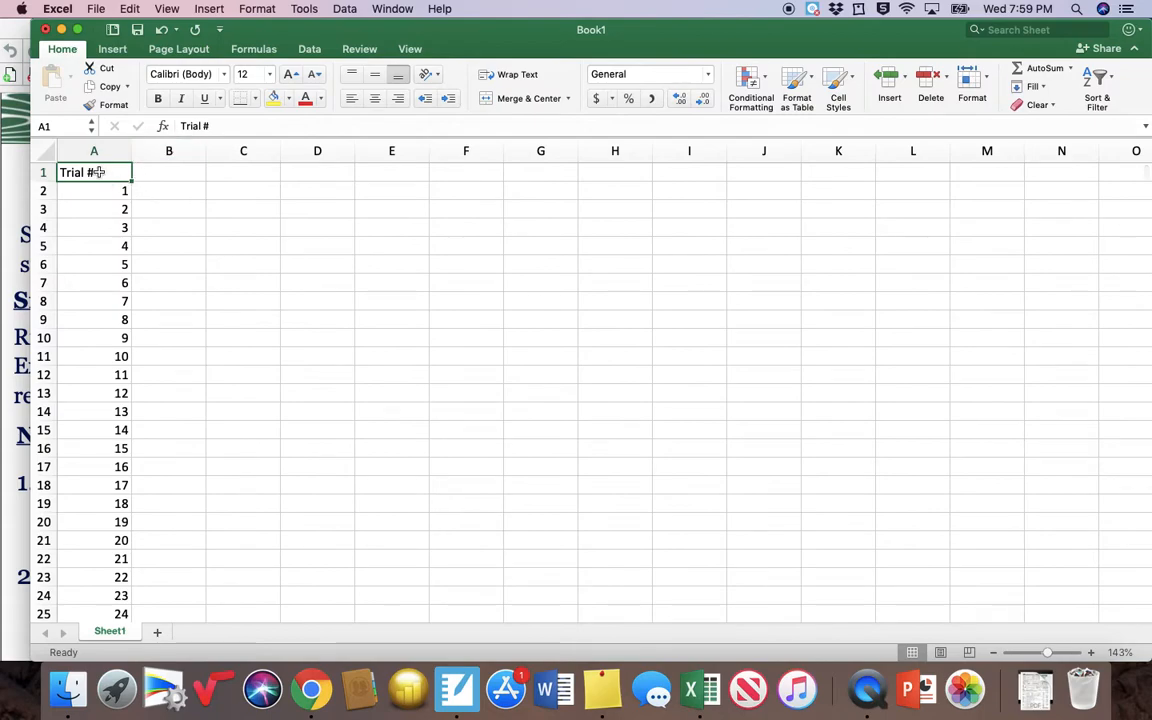
- Enter the headers "Roll 1" in cell B1 and "Roll 2" in cell C1
{"action": "left_click", "coordinate": [180, 173]}
{"action": "type", "text": "Roll 1"}
{"action": "key", "text": "Tab"}
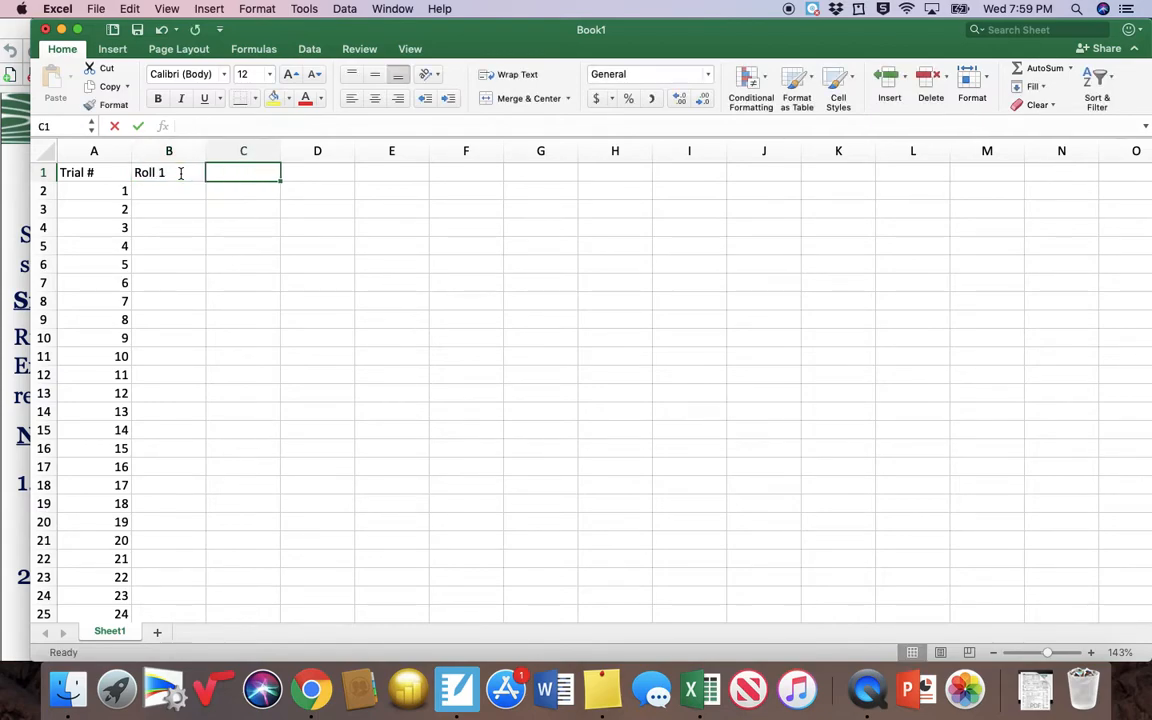
{"action": "type", "text": "Roll 2"}
{"action": "key", "text": "Return"}
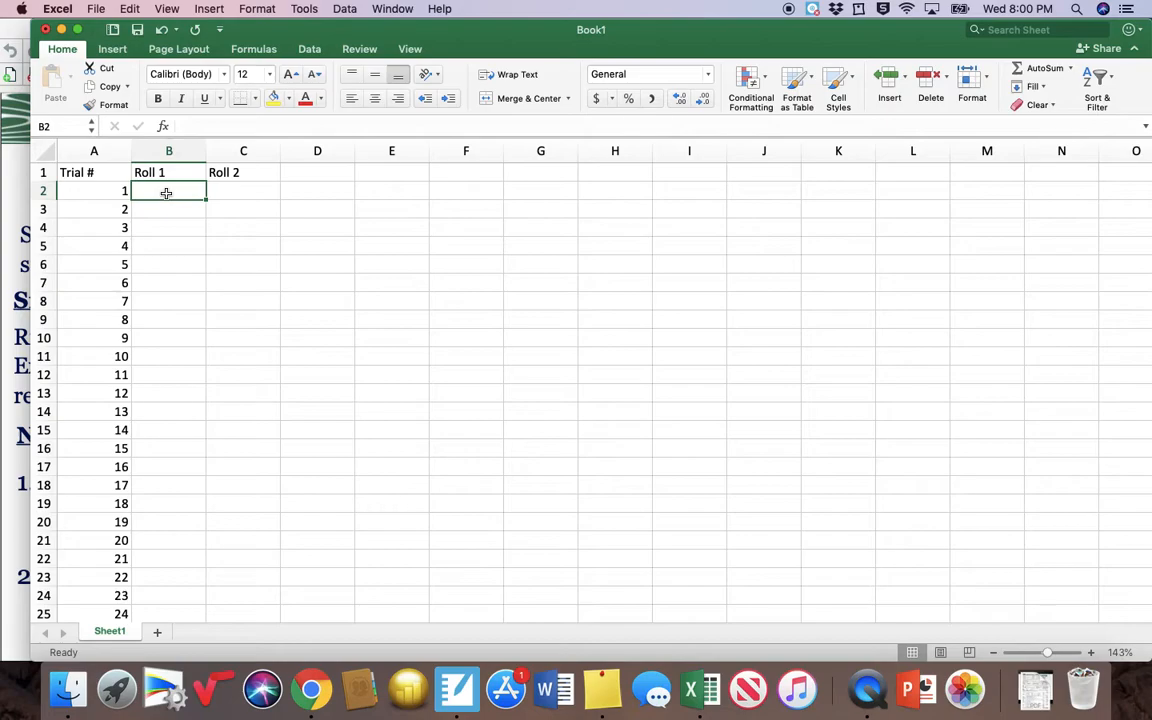
- Enter the formula =RANDBETWEEN(1,6) in cell B2 to simulate the first die roll
{"action": "type", "text": "="}
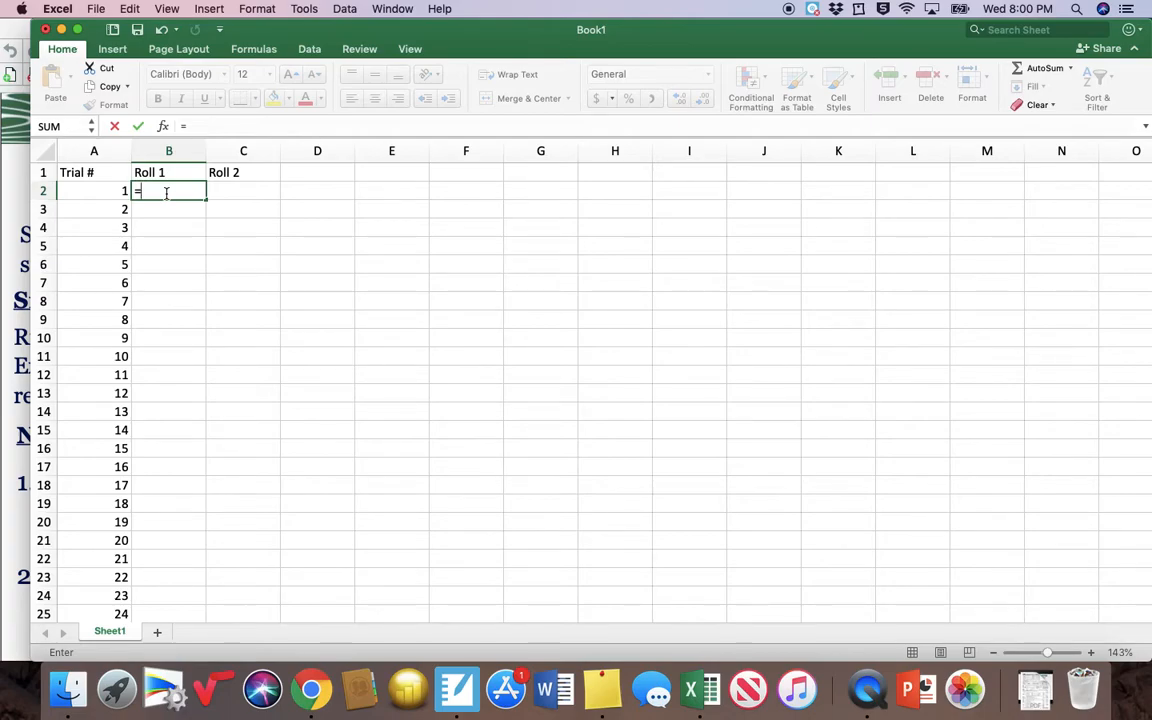
{"action": "type", "text": "randb"}
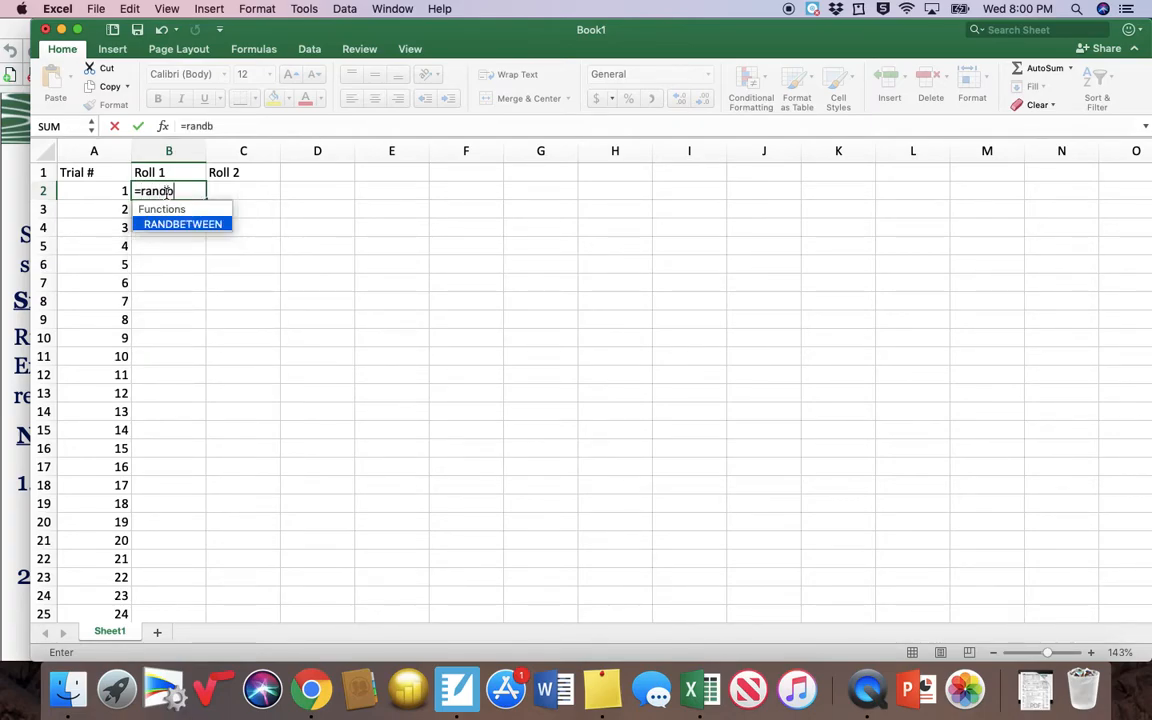
{"action": "type", "text": "etween("}
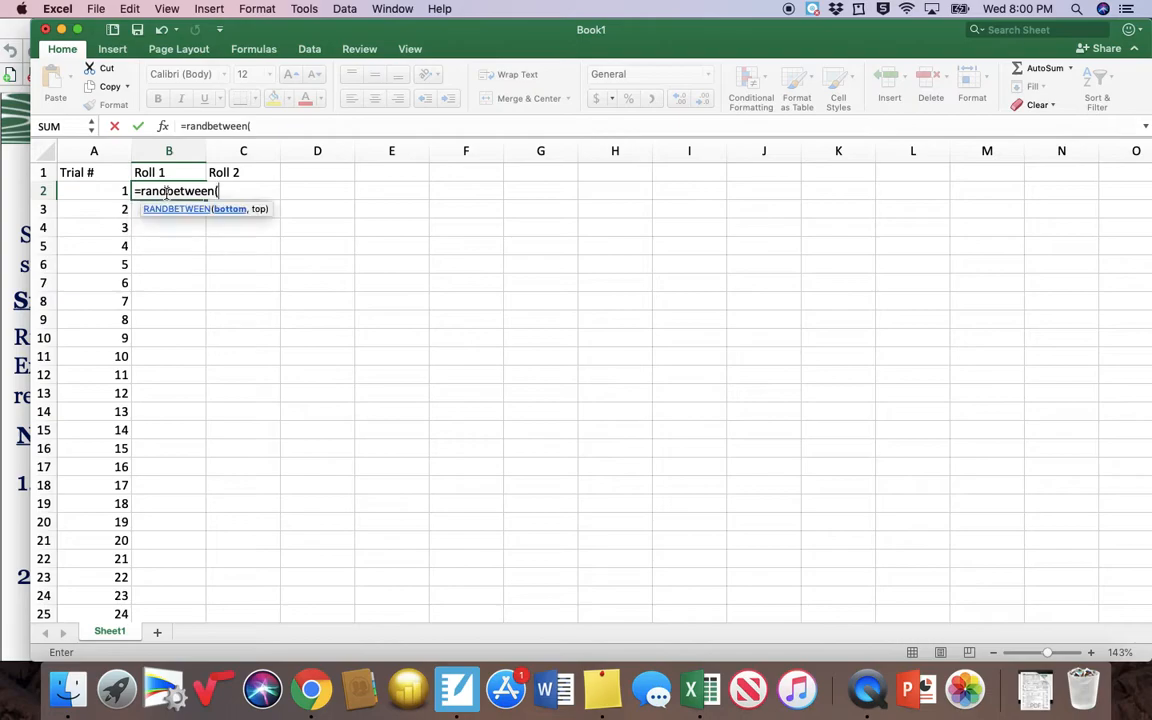
{"action": "type", "text": "1,6)"}
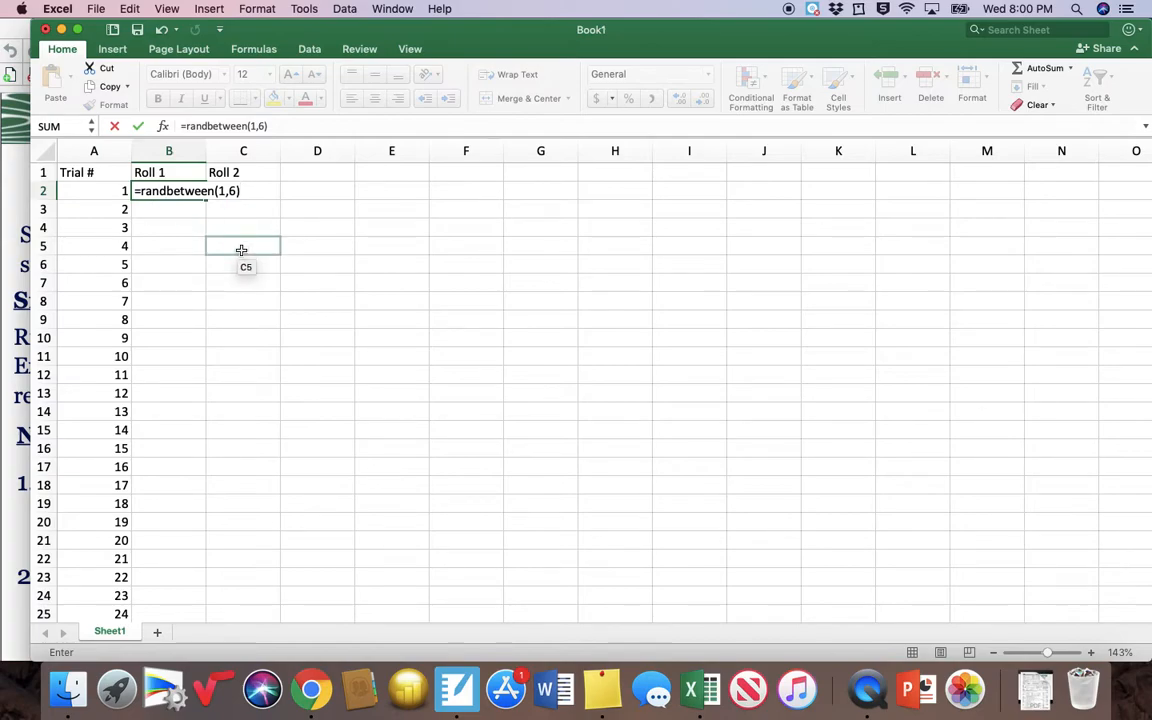
{"action": "key", "text": "Return"}
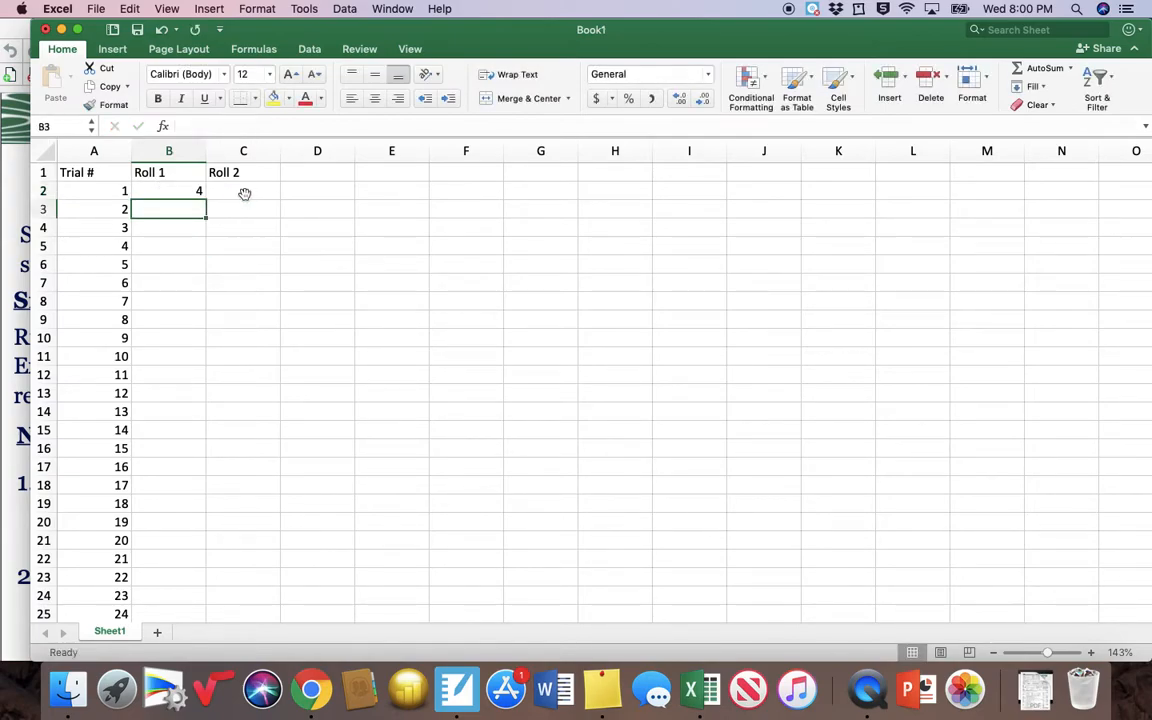
- Enter the formula =RANDBETWEEN(1,6) in cell C2 to simulate the second die roll
{"action": "left_click", "coordinate": [246, 191]}
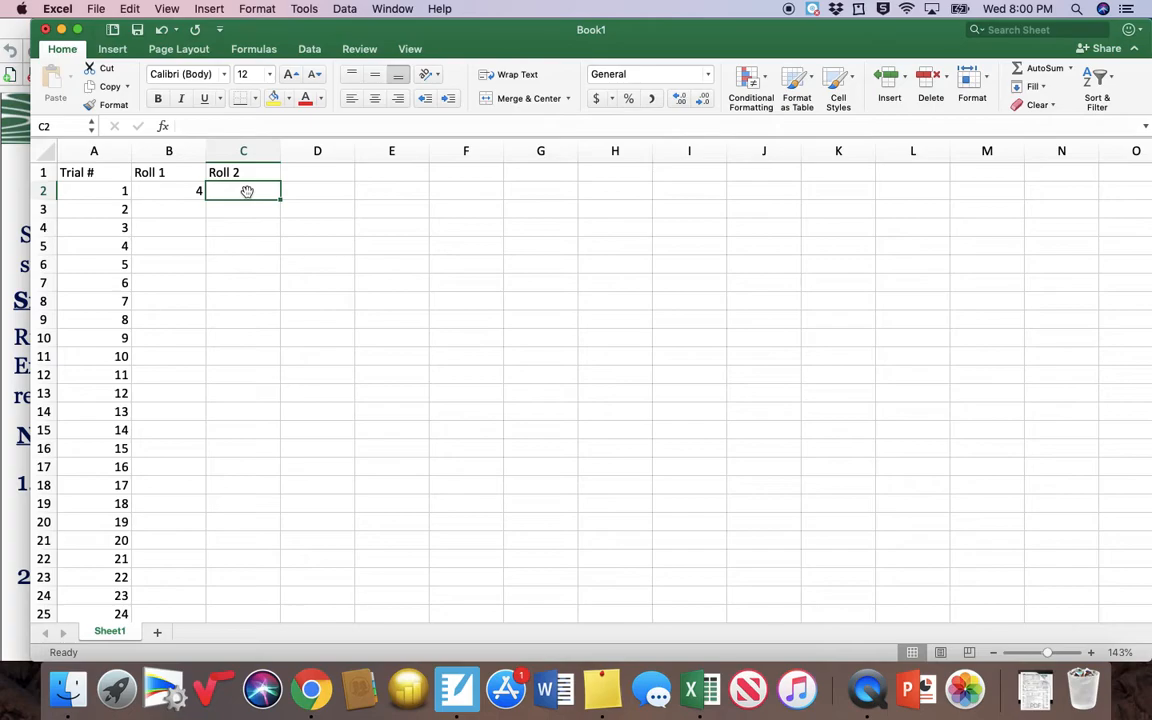
{"action": "type", "text": "="}
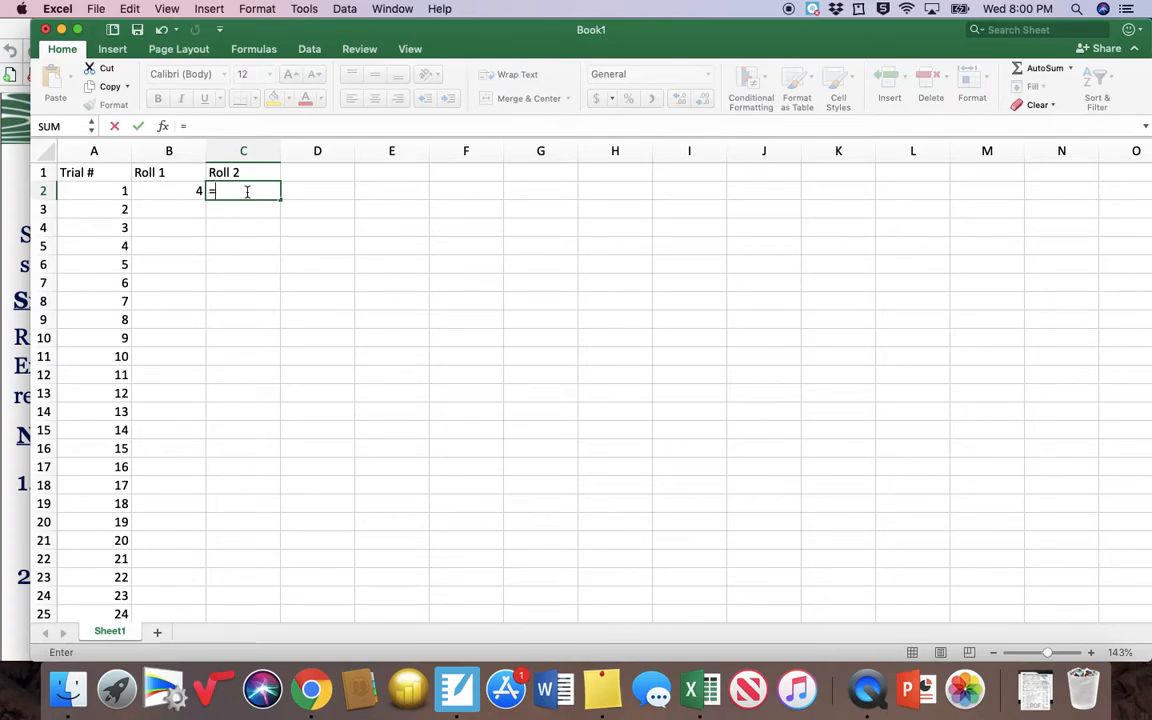
{"action": "type", "text": "randb"}
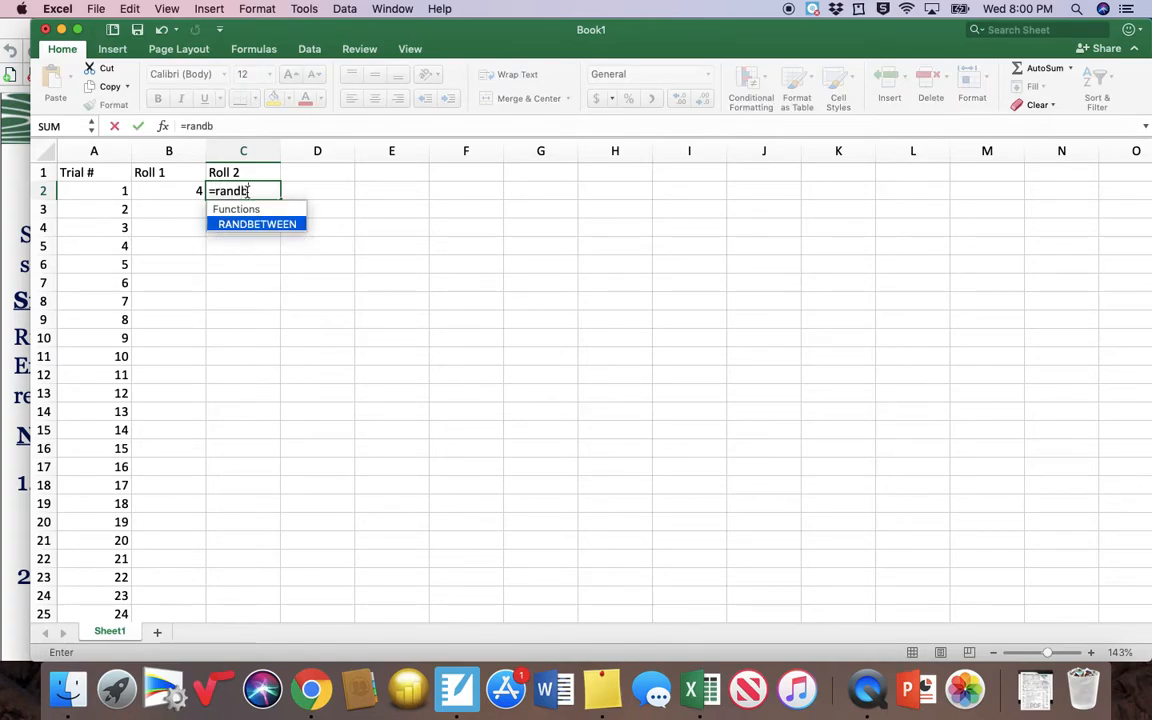
{"action": "type", "text": "etween(1,6)"}
{"action": "key", "text": "Return"}
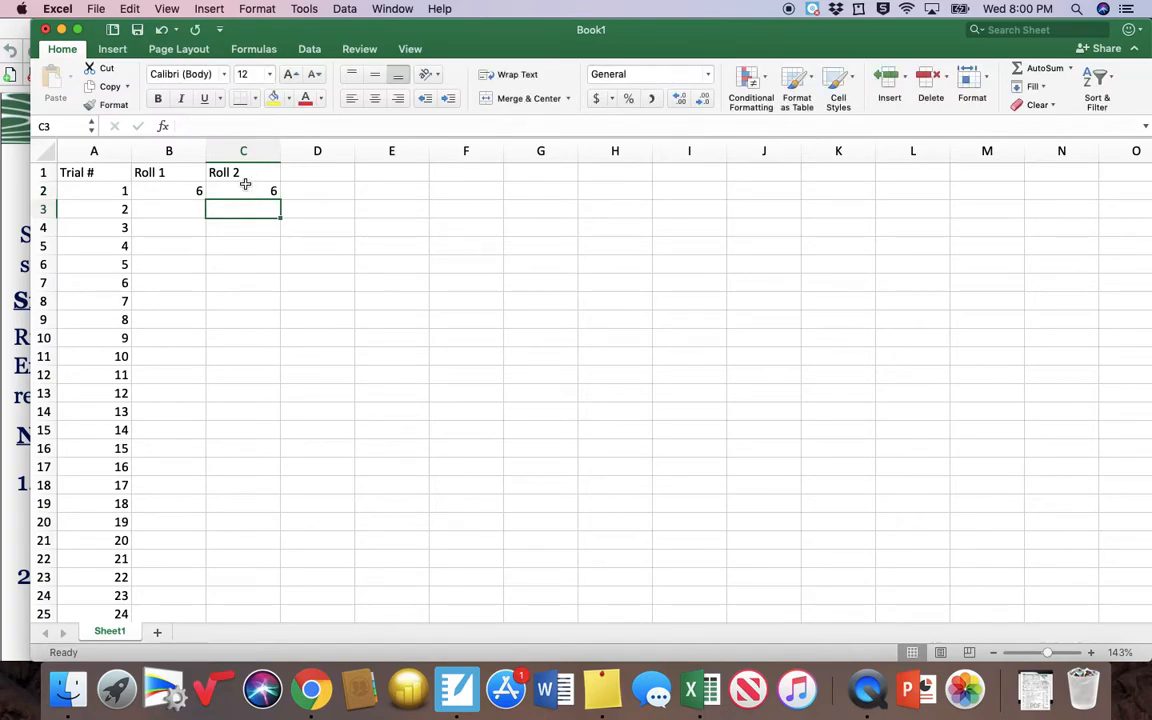
- Recalculate the sheet several times to observe how the two random die rolls change
{"action": "double_click", "coordinate": [318, 191]}
{"action": "double_click", "coordinate": [307, 228]}
{"action": "double_click", "coordinate": [314, 251]}
{"action": "double_click", "coordinate": [249, 267]}
{"action": "double_click", "coordinate": [348, 306]}
{"action": "double_click", "coordinate": [335, 245]}
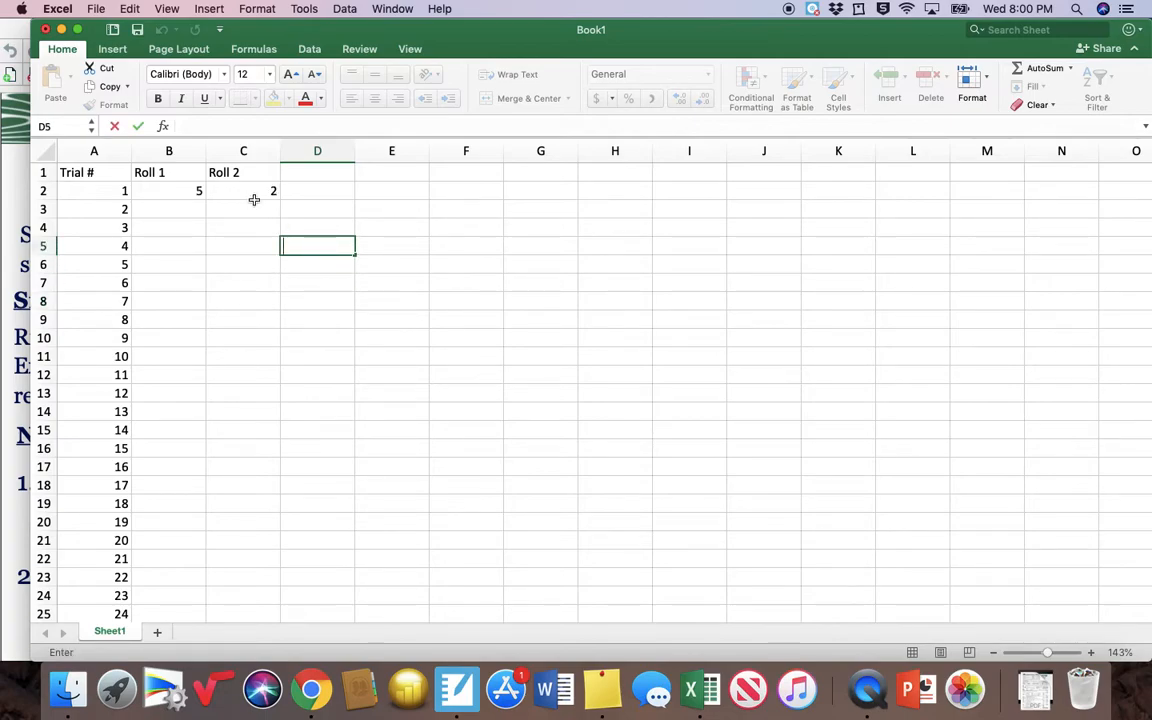
- Fill the roll formulas in B2:C2 down alongside all 10,000 trials and check the filled columns
{"action": "left_click_drag", "start_coordinate": [178, 190], "coordinate": [278, 197]}
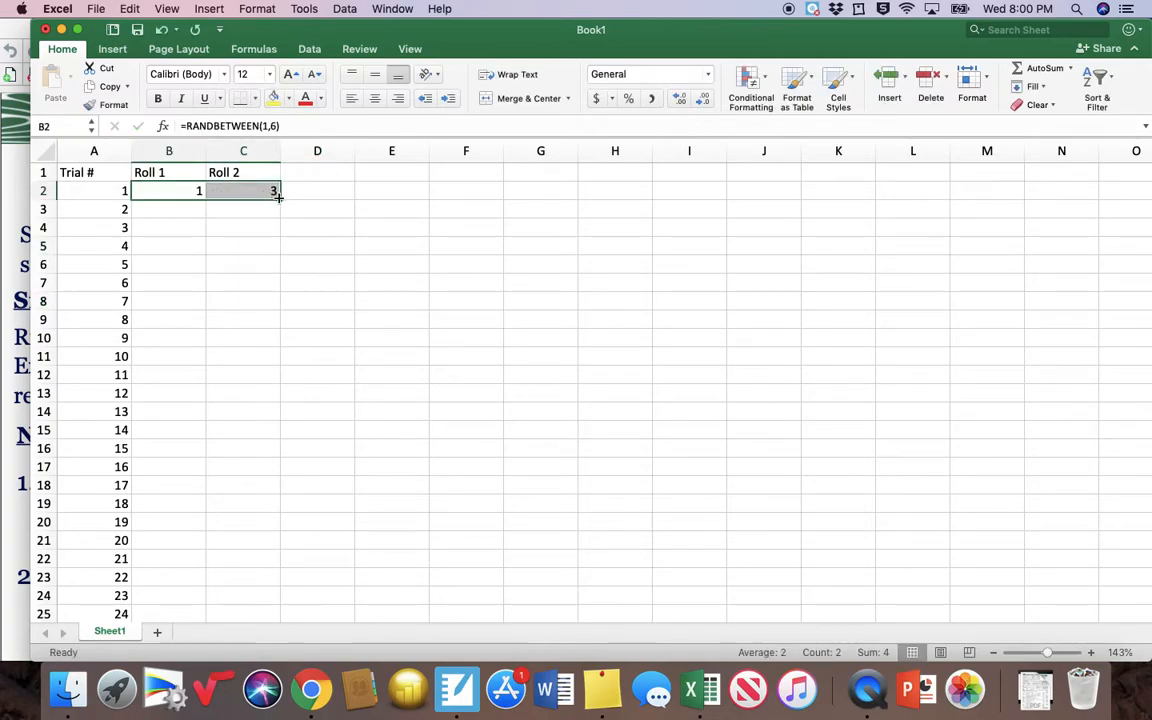
{"action": "left_click", "coordinate": [232, 246]}
{"action": "left_click_drag", "start_coordinate": [180, 189], "coordinate": [239, 188]}
{"action": "double_click", "coordinate": [280, 198]}
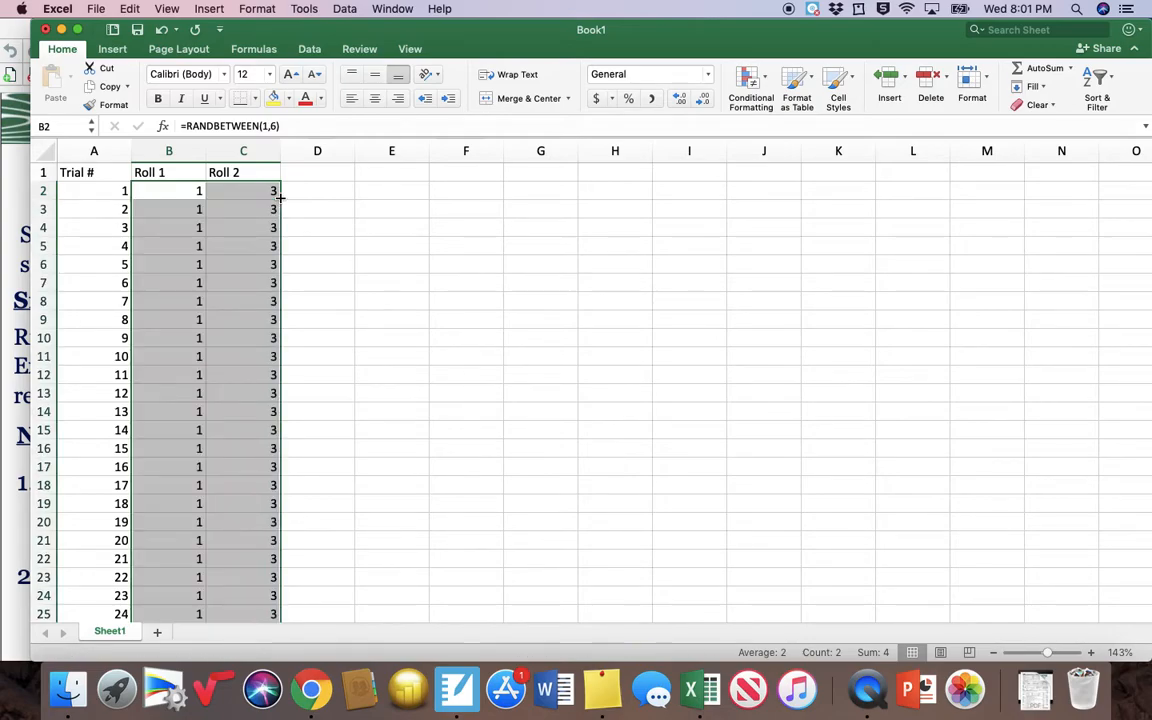
{"action": "left_click", "coordinate": [350, 444]}
{"action": "scroll", "coordinate": [350, 444], "scroll_direction": "down", "scroll_amount": 20}
{"action": "scroll", "coordinate": [351, 444], "scroll_direction": "up", "scroll_amount": 15}
{"action": "scroll", "coordinate": [350, 444], "scroll_direction": "up", "scroll_amount": 6}
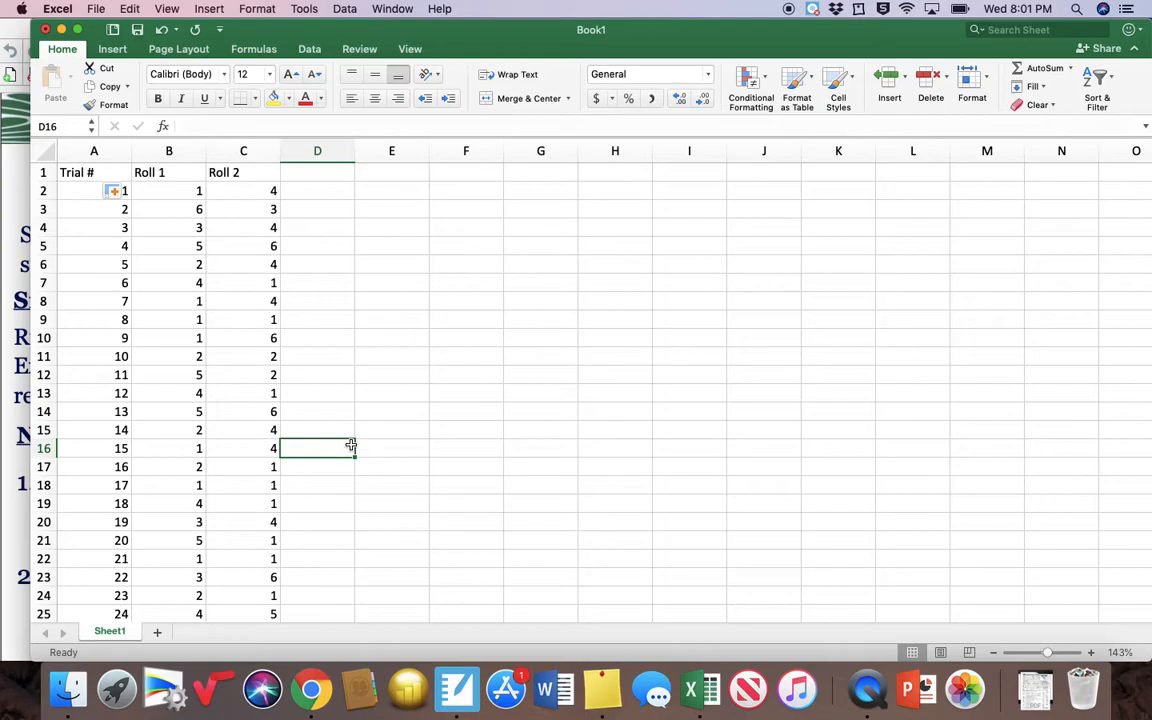
- Enter the header "Sum" in cell D1
{"action": "left_click", "coordinate": [301, 175]}
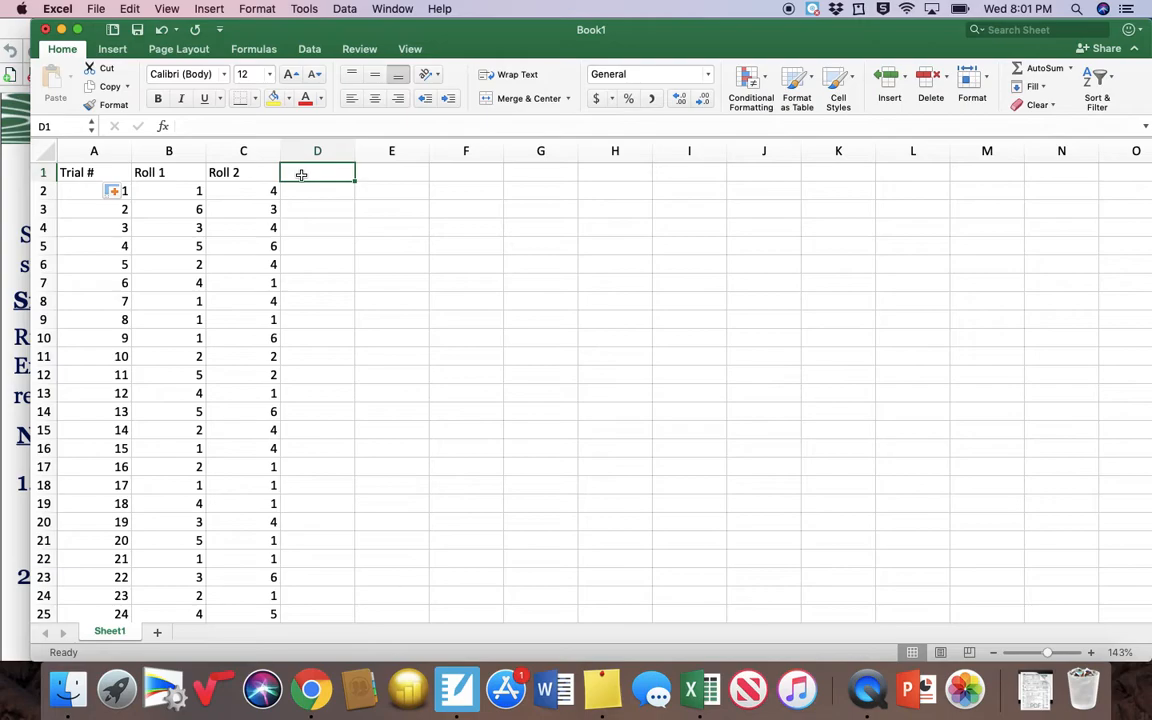
{"action": "type", "text": "Sum"}
{"action": "key", "text": "Return"}
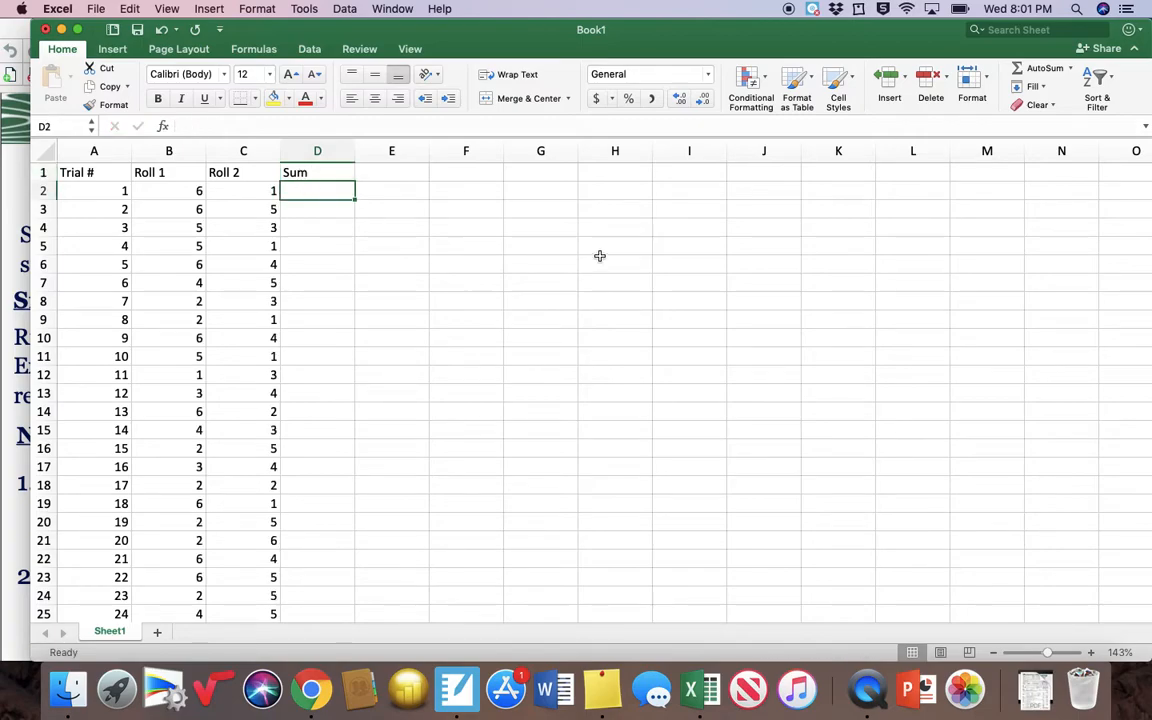
- Enter the formula =B2+C2 in cell D2 to add the two rolls
{"action": "type", "text": "="}
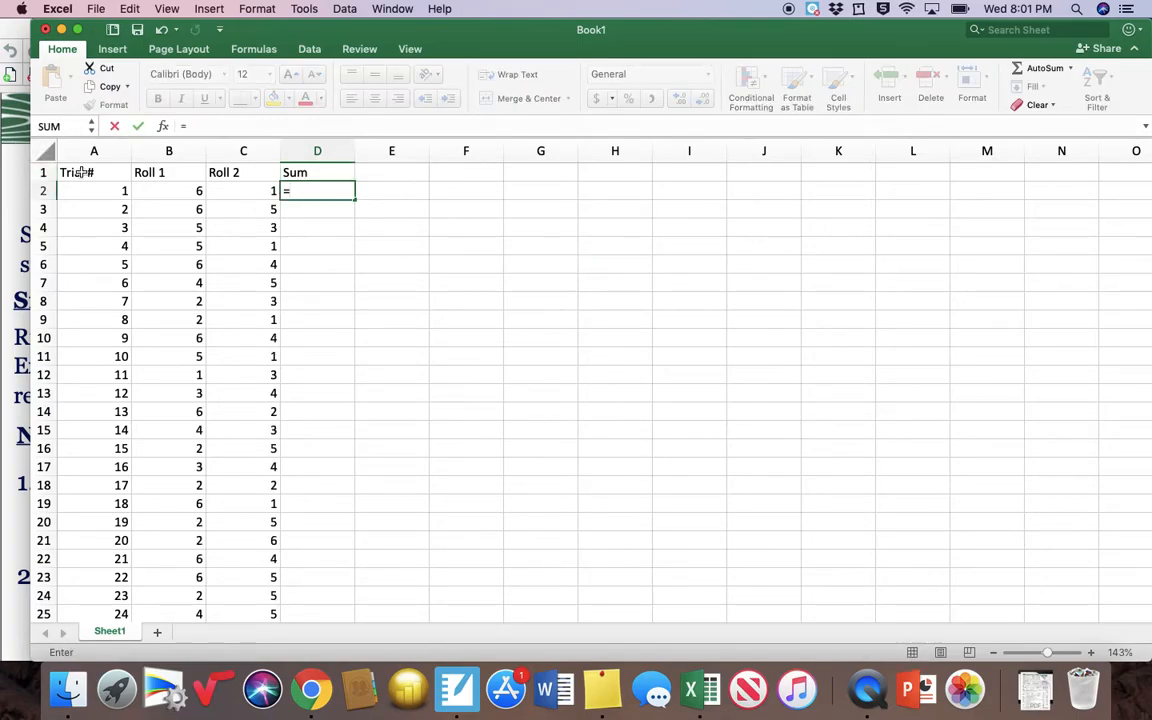
{"action": "left_click", "coordinate": [170, 193]}
{"action": "type", "text": "+"}
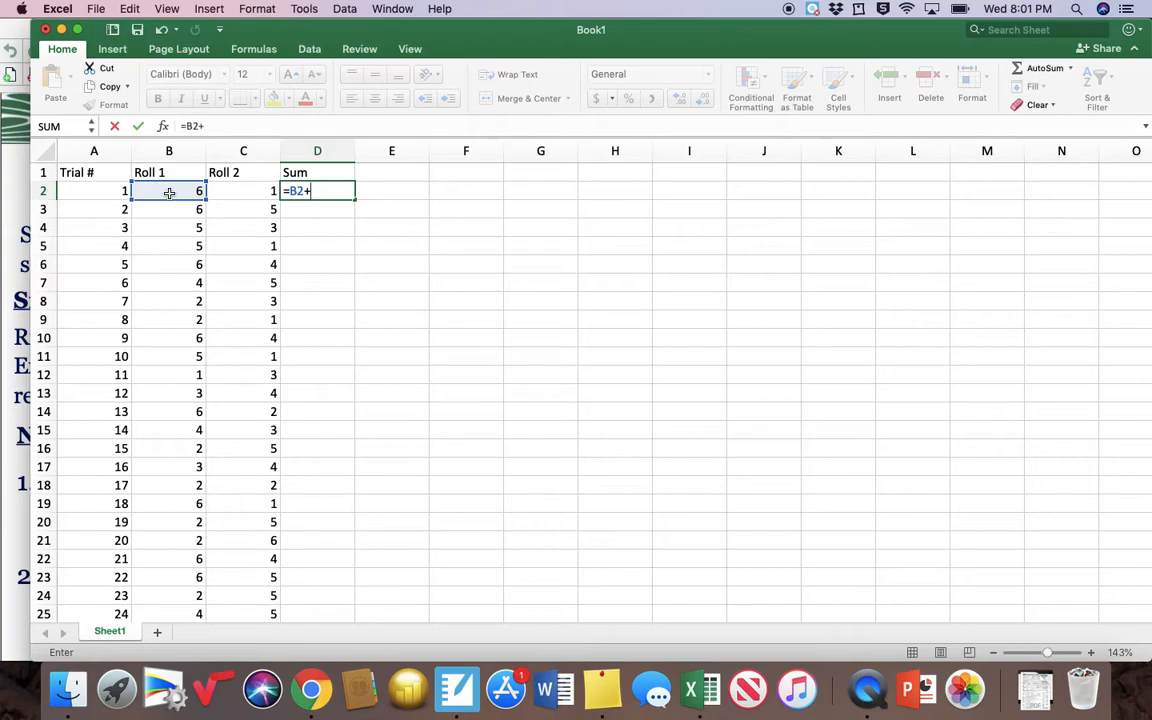
{"action": "left_click", "coordinate": [241, 192]}
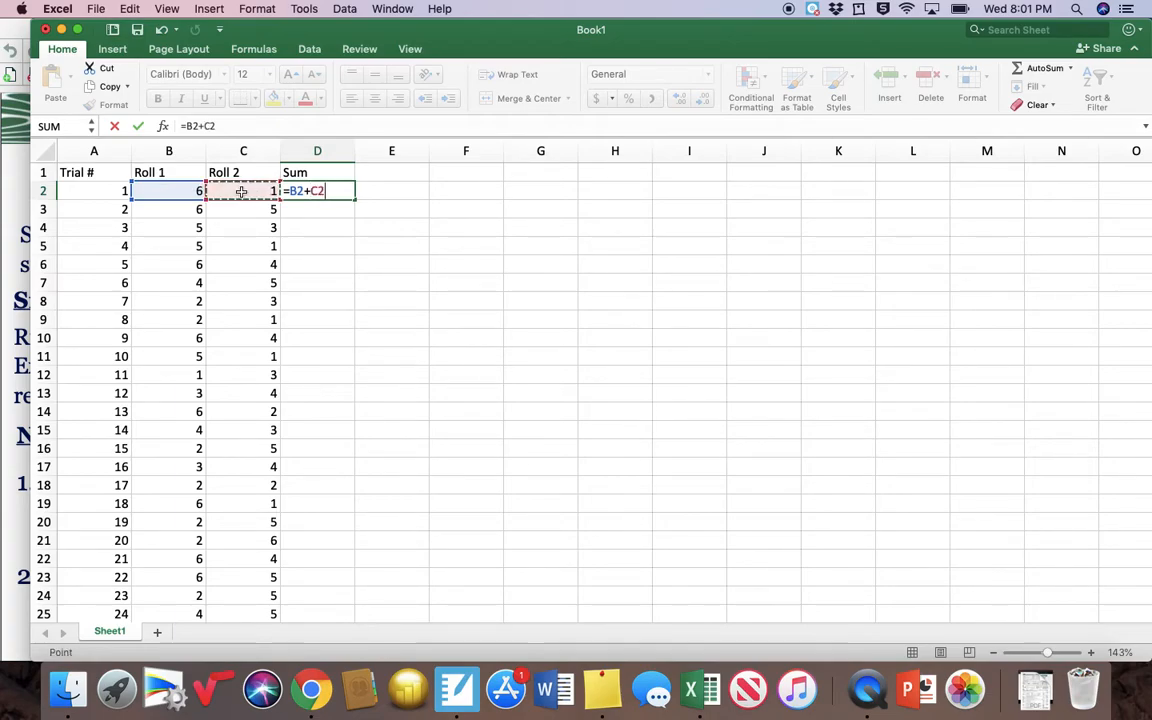
{"action": "key", "text": "Return"}
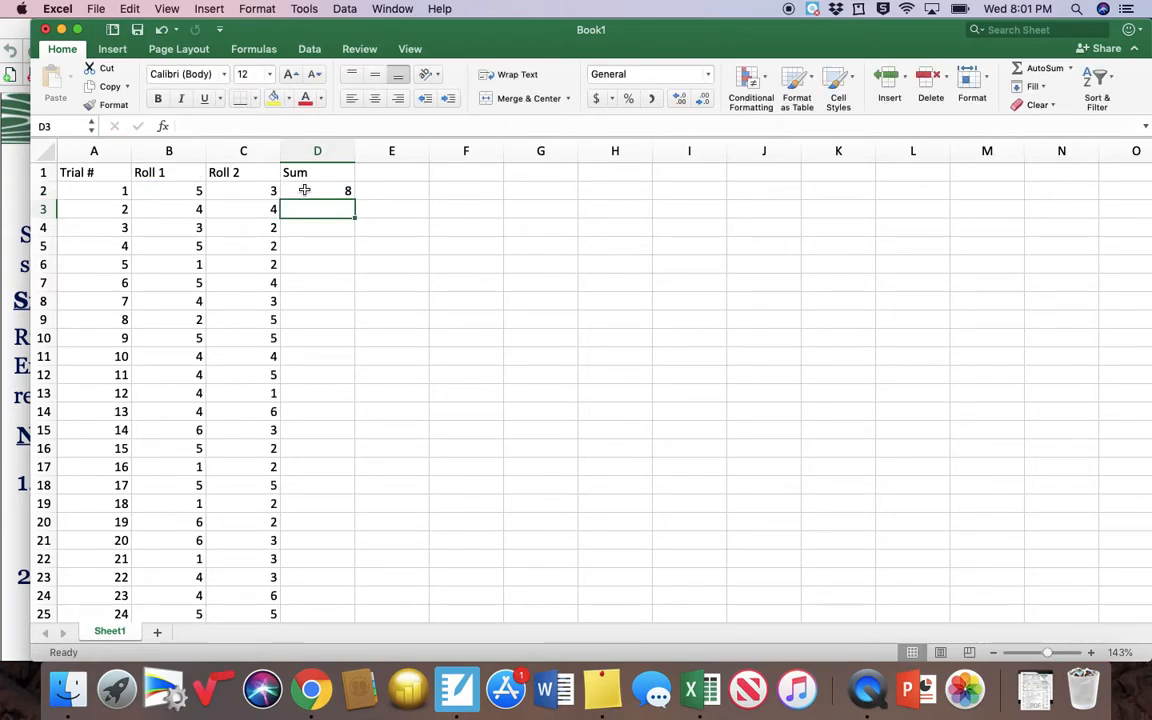
- Fill the sum formula in D2 down the Sum column for all 10,000 trials
{"action": "left_click", "coordinate": [309, 190]}
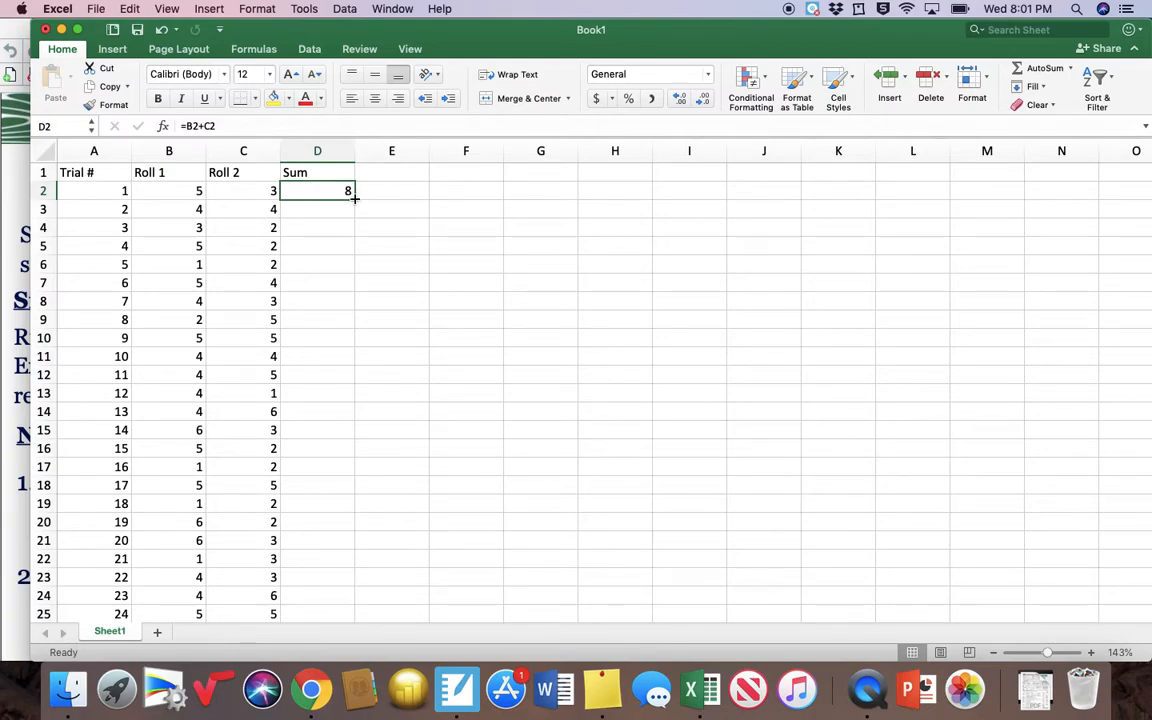
{"action": "double_click", "coordinate": [354, 198]}
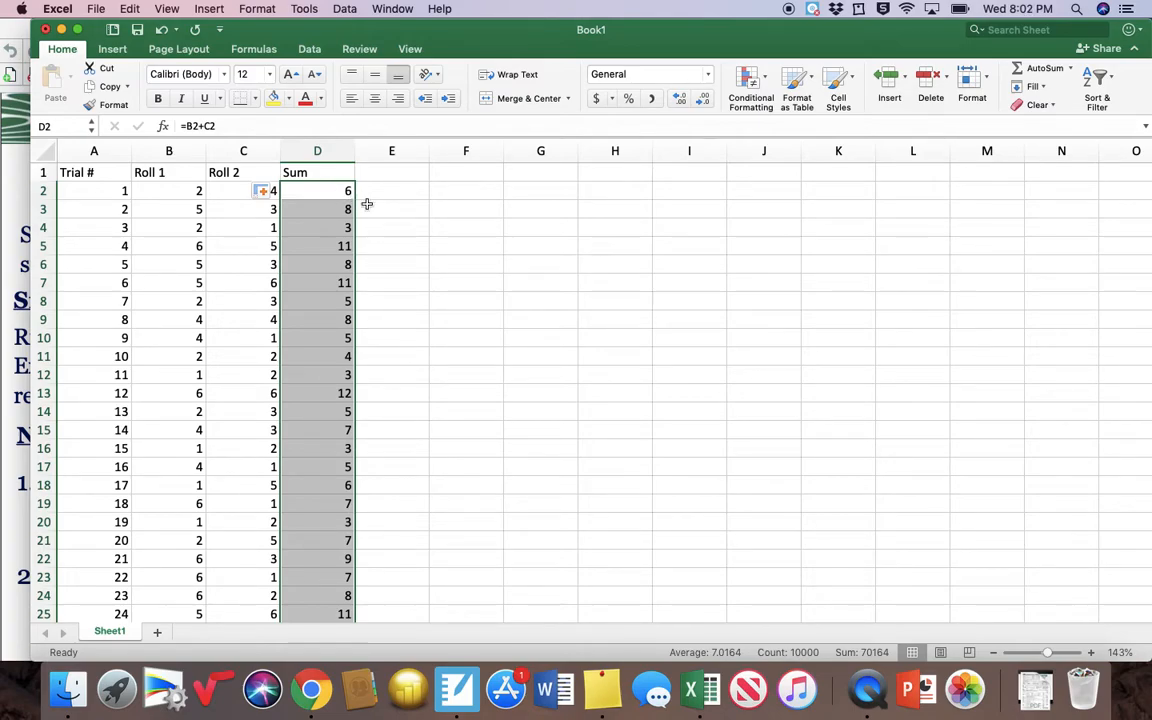
{"action": "left_click", "coordinate": [160, 29]}
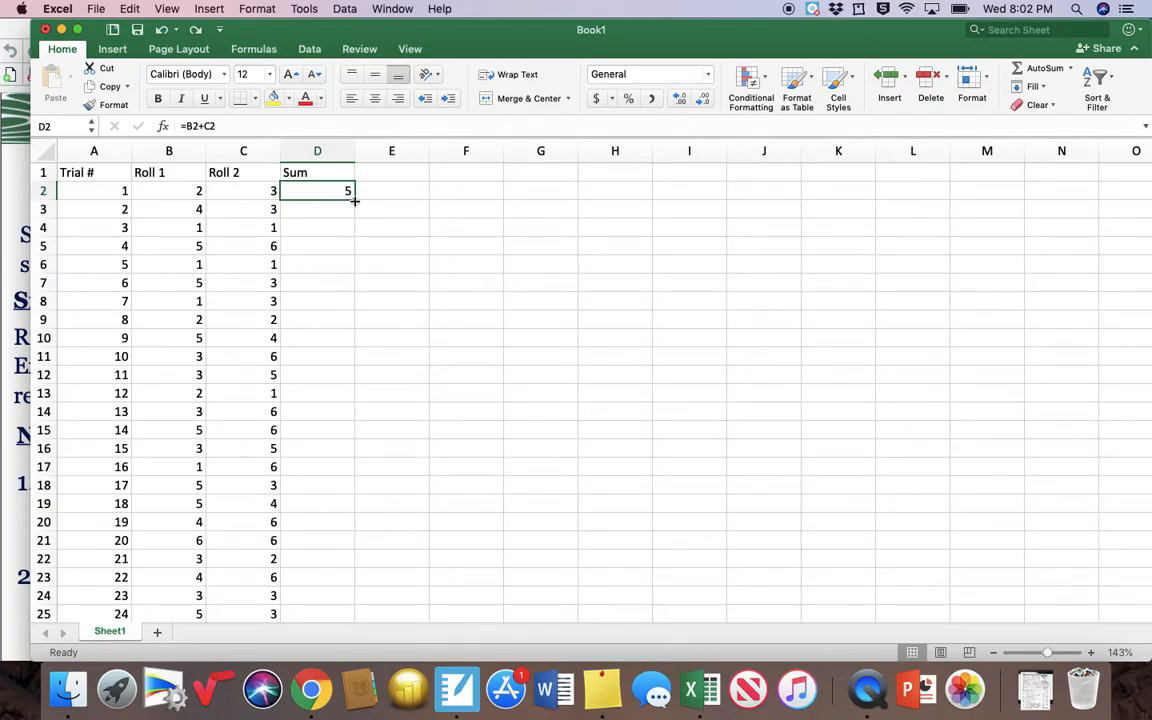
{"action": "double_click", "coordinate": [354, 201]}
{"action": "left_click", "coordinate": [399, 249]}
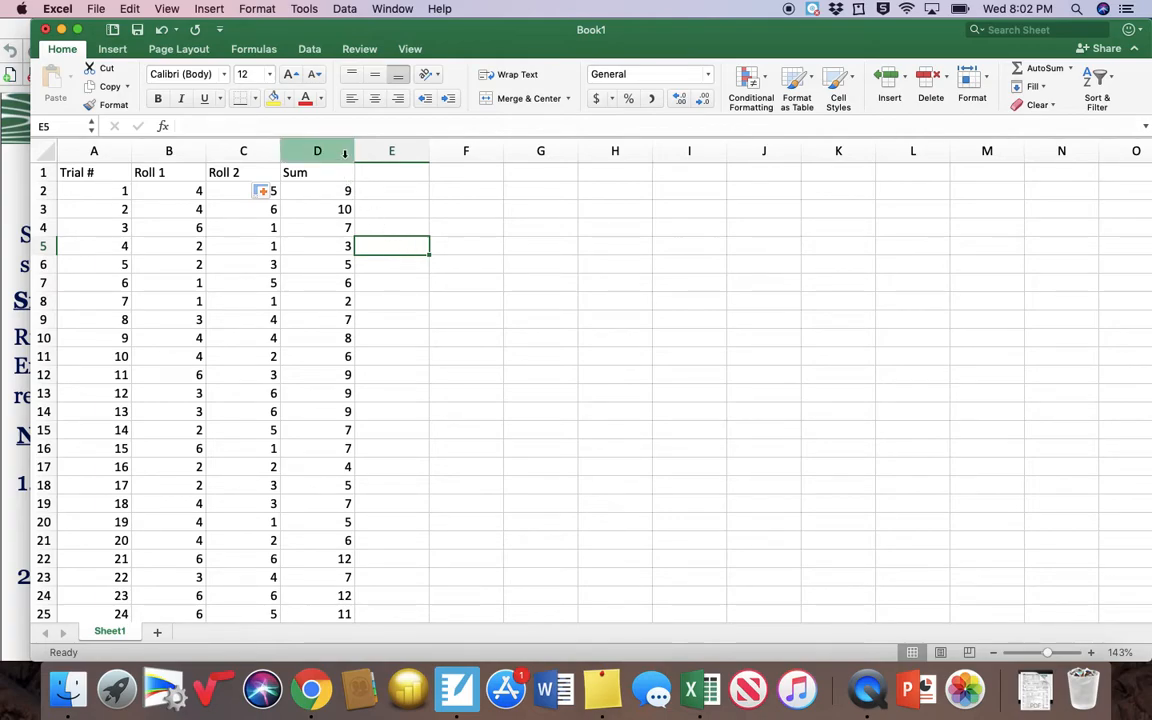
{"action": "left_click", "coordinate": [458, 209]}
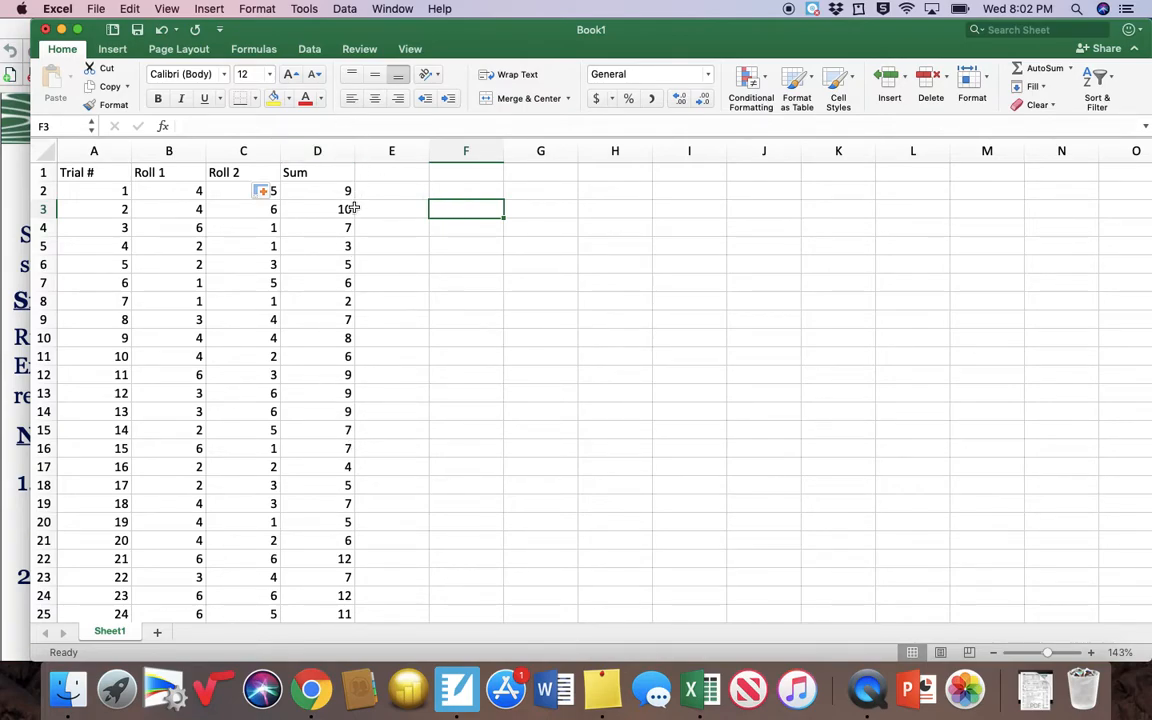
- Examine the values in the Sum column cell by cell down to D22, looking for sums of seven
{"action": "left_click", "coordinate": [328, 232]}
{"action": "key", "text": "Down"}
{"action": "key", "text": "Down"}
{"action": "key", "text": "Down"}
{"action": "key", "text": "Down"}
{"action": "key", "text": "Down"}
{"action": "key", "text": "Down"}
{"action": "key", "text": "Down"}
{"action": "key", "text": "Down"}
{"action": "key", "text": "Down"}
{"action": "key", "text": "Down"}
{"action": "key", "text": "Down"}
{"action": "key", "text": "Down"}
{"action": "key", "text": "Down"}
{"action": "key", "text": "Down"}
{"action": "key", "text": "Down"}
{"action": "key", "text": "Down"}
{"action": "key", "text": "Down"}
{"action": "key", "text": "Down"}
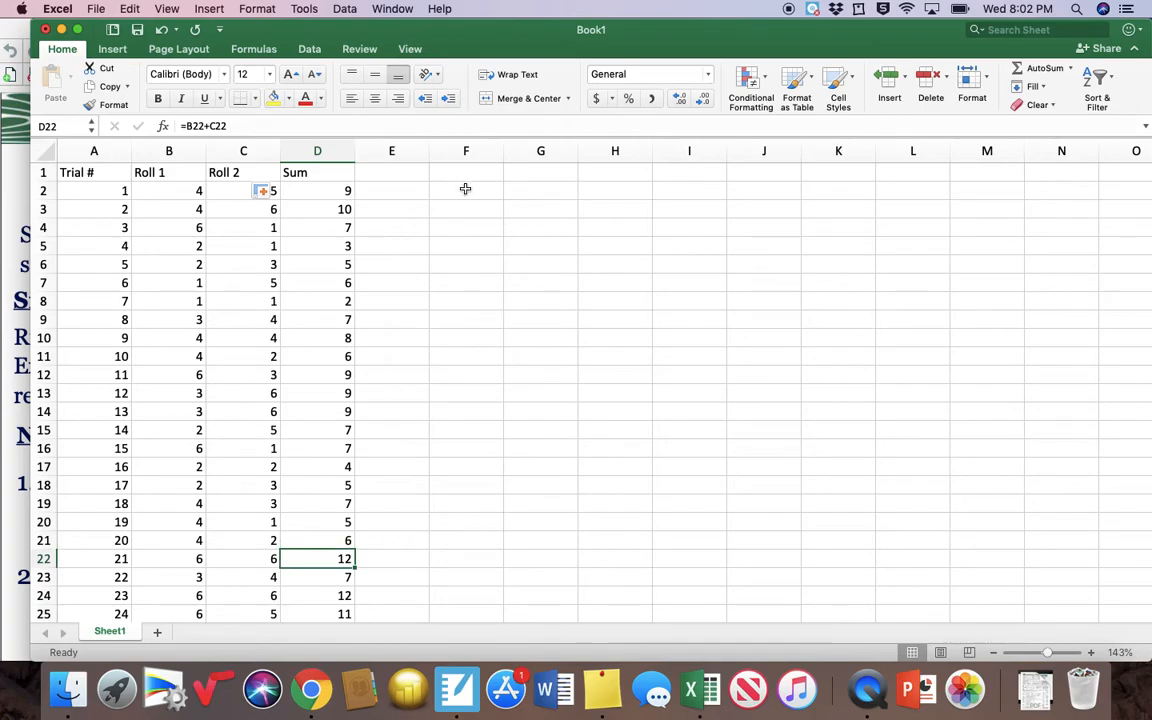
- Enter the label "Sum of 7" in cell F2
{"action": "left_click", "coordinate": [464, 190]}
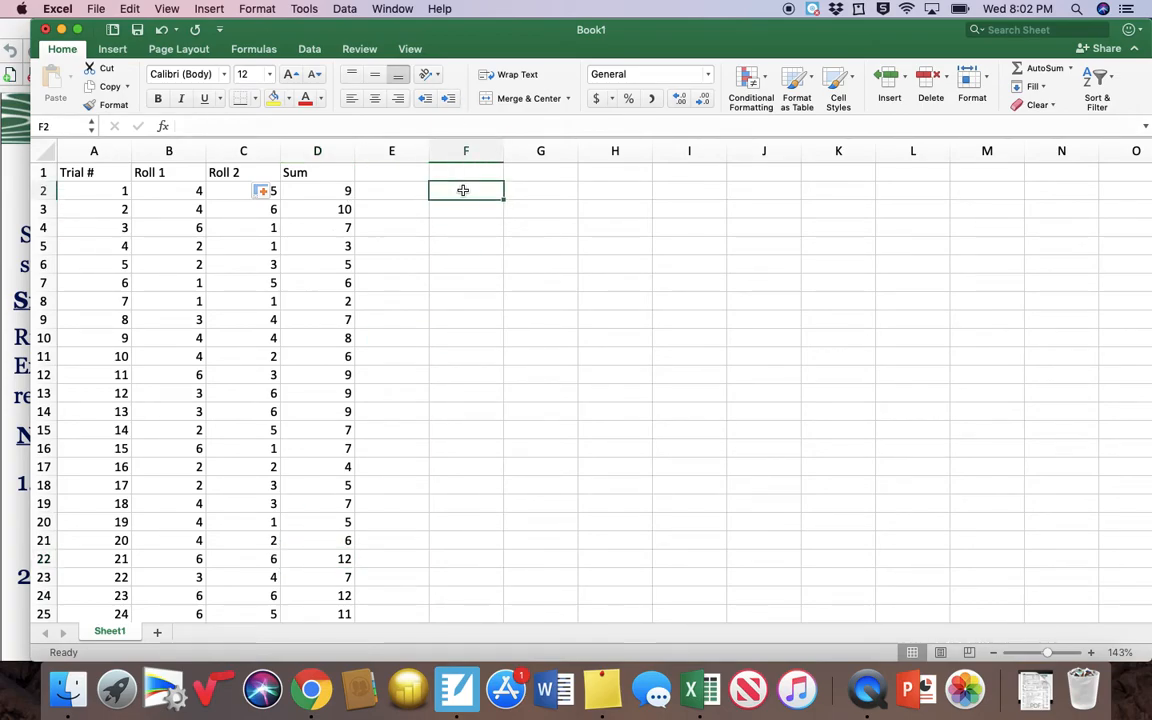
{"action": "type", "text": "Sum"}
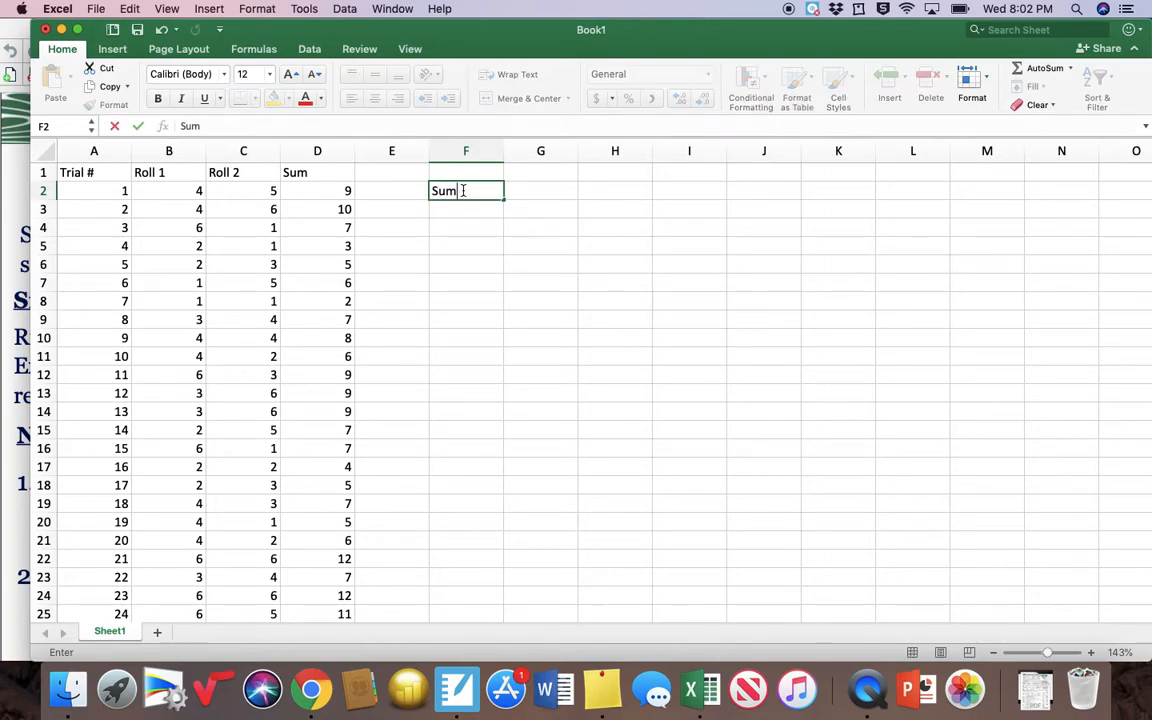
{"action": "type", "text": " of 7"}
{"action": "key", "text": "Return"}
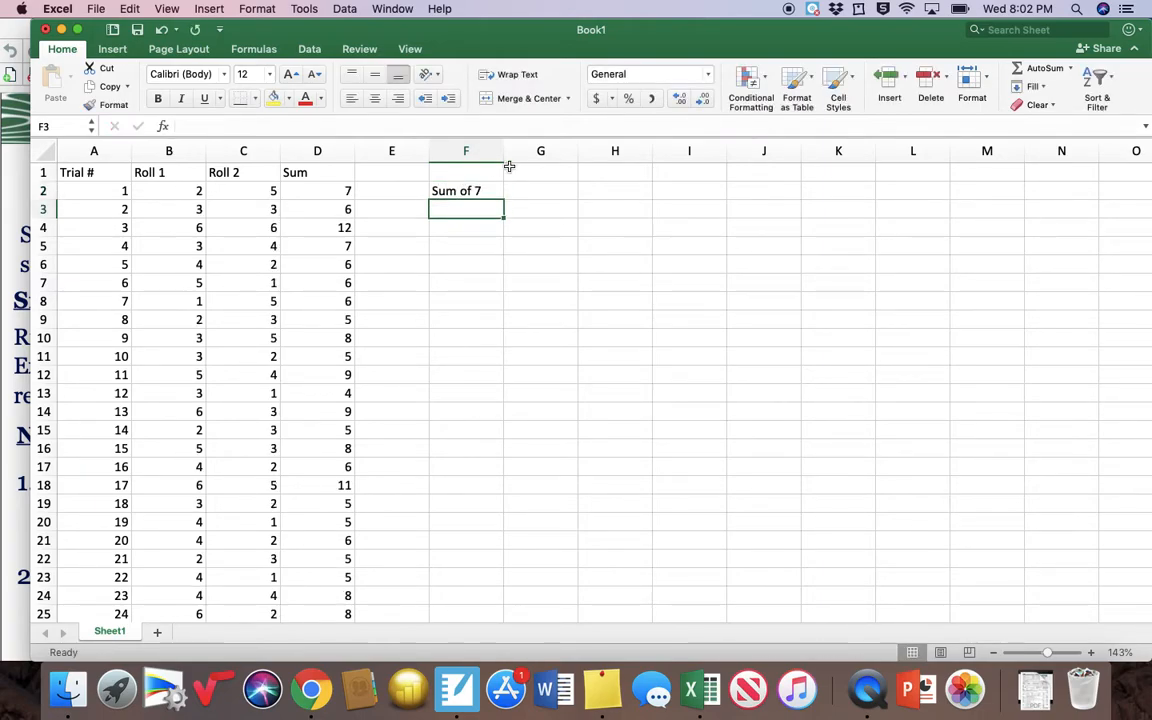
- Enter the formula =COUNTIF(D:D,7) in cell F3 to count the trials that sum to seven
{"action": "type", "text": "=counti"}
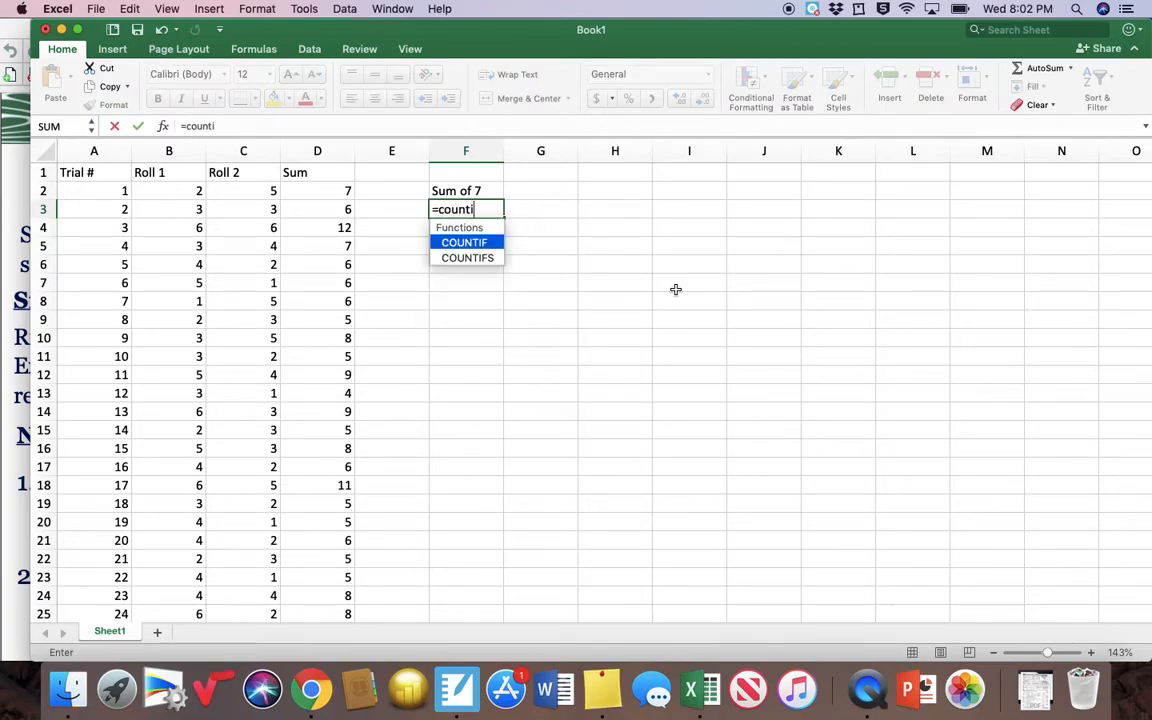
{"action": "key", "text": "BackSpace"}
{"action": "type", "text": "if("}
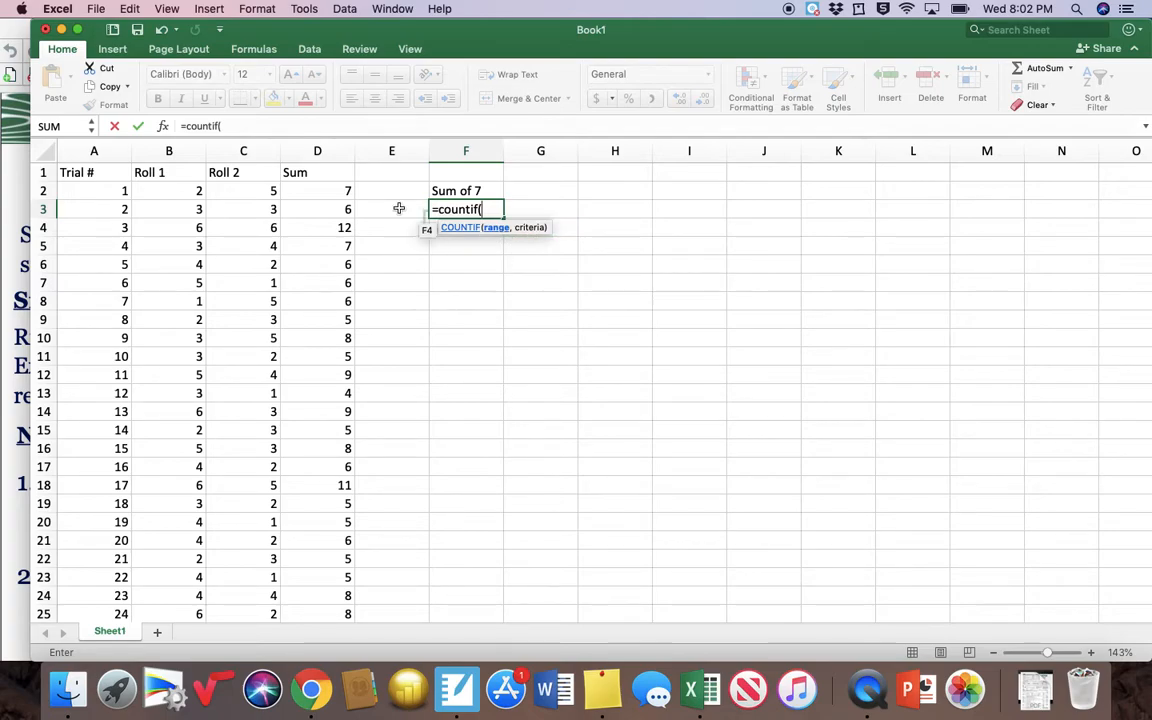
{"action": "left_click", "coordinate": [319, 152]}
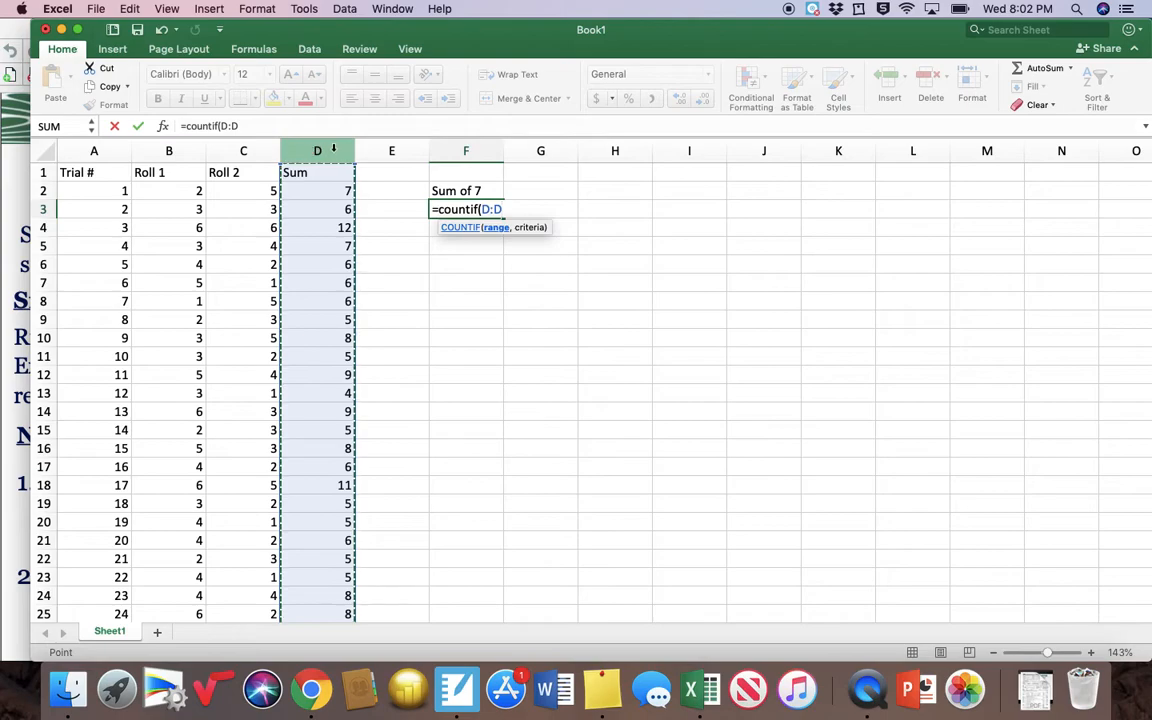
{"action": "type", "text": ","}
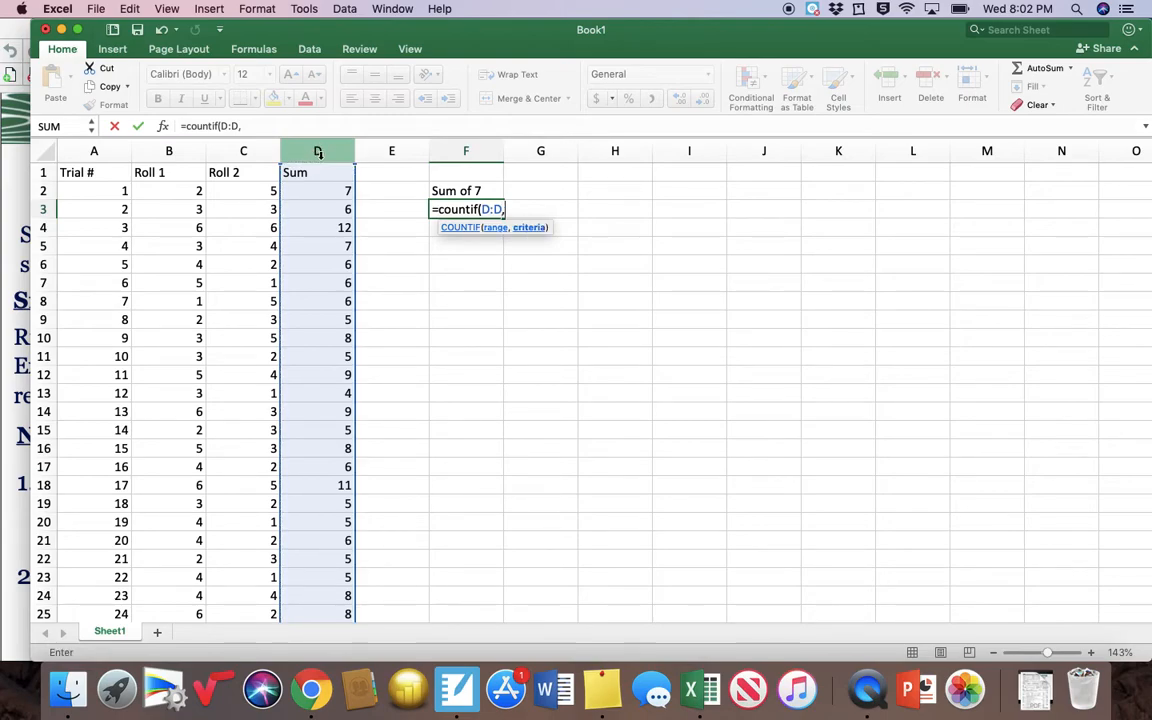
{"action": "type", "text": "7)"}
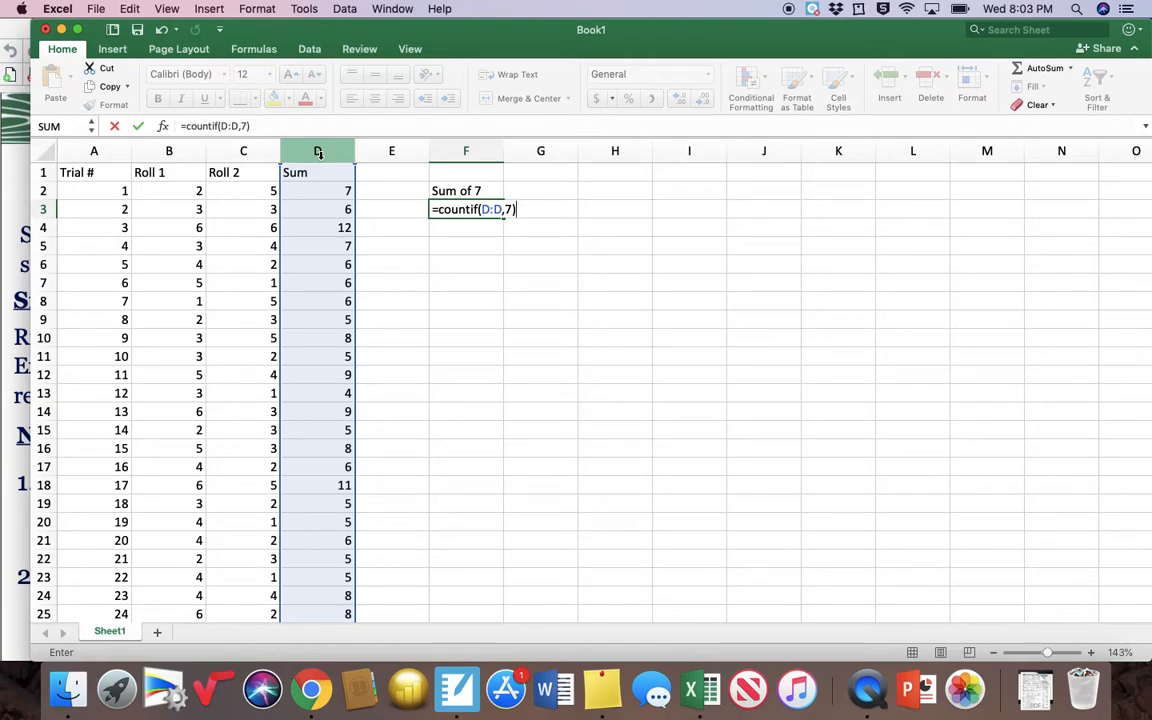
{"action": "key", "text": "Return"}
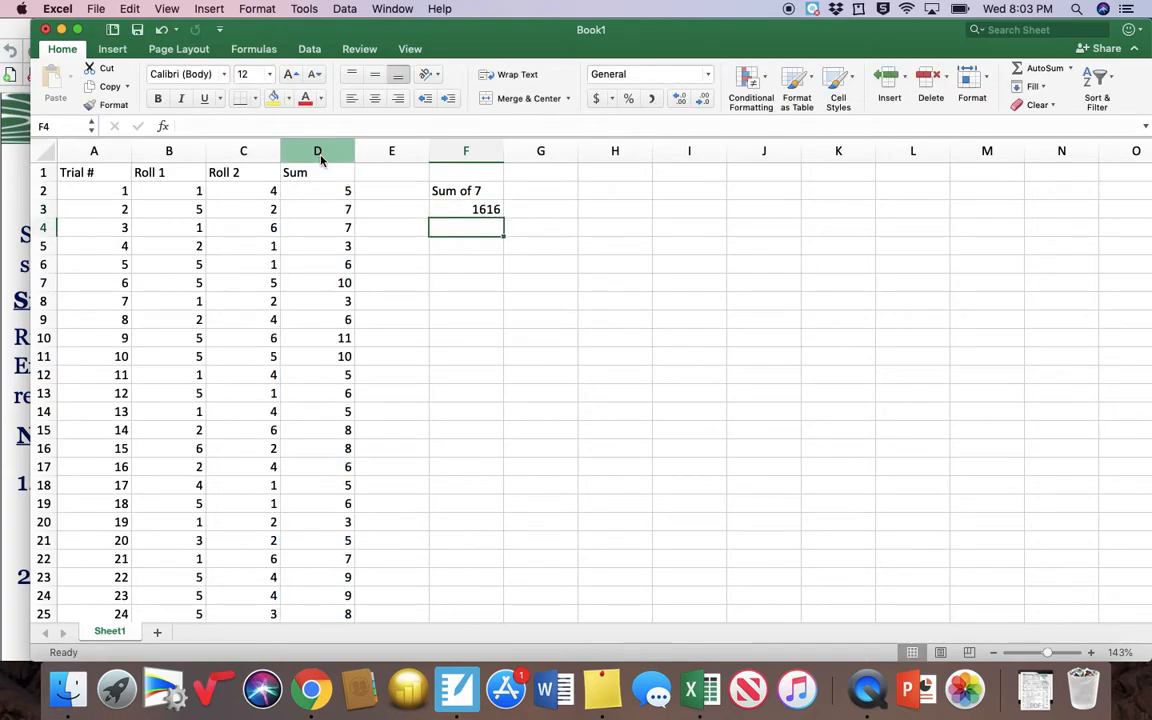
{"action": "left_click", "coordinate": [463, 210]}
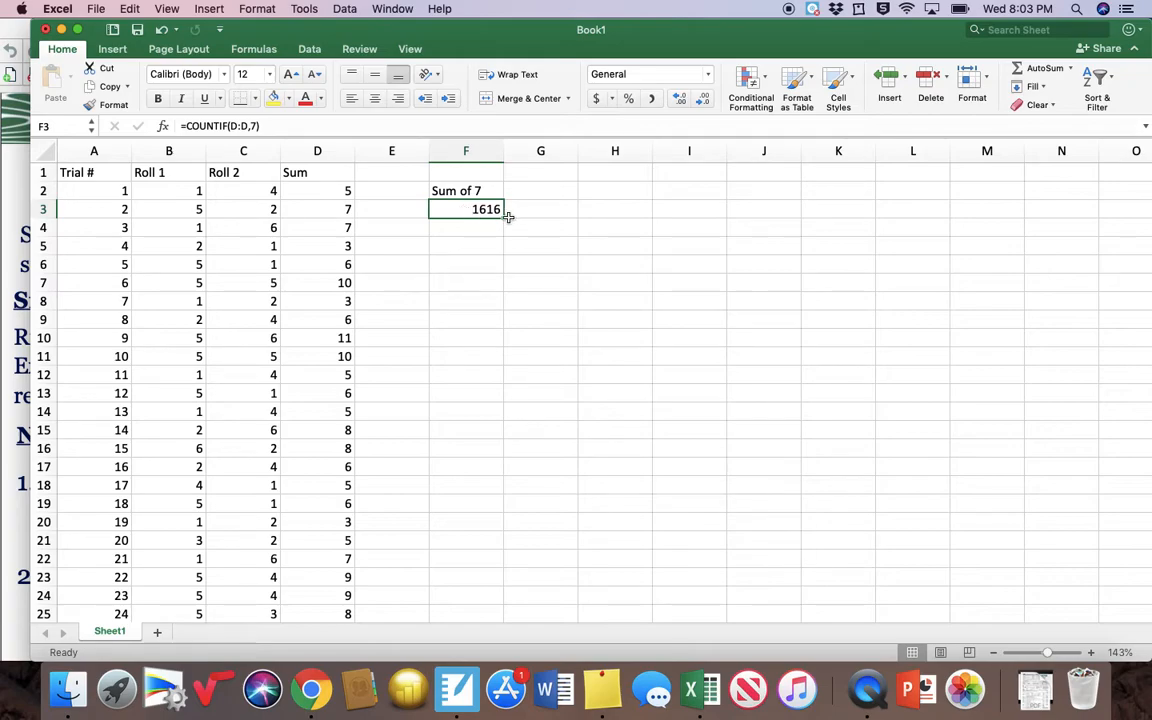
- Recalculate the simulation repeatedly to observe how the count of sevens varies
{"action": "double_click", "coordinate": [398, 280]}
{"action": "left_click", "coordinate": [523, 268]}
{"action": "double_click", "coordinate": [532, 311]}
{"action": "double_click", "coordinate": [538, 267]}
{"action": "left_click", "coordinate": [535, 297]}
{"action": "double_click", "coordinate": [609, 252]}
{"action": "left_click", "coordinate": [608, 276]}
{"action": "double_click", "coordinate": [466, 298]}
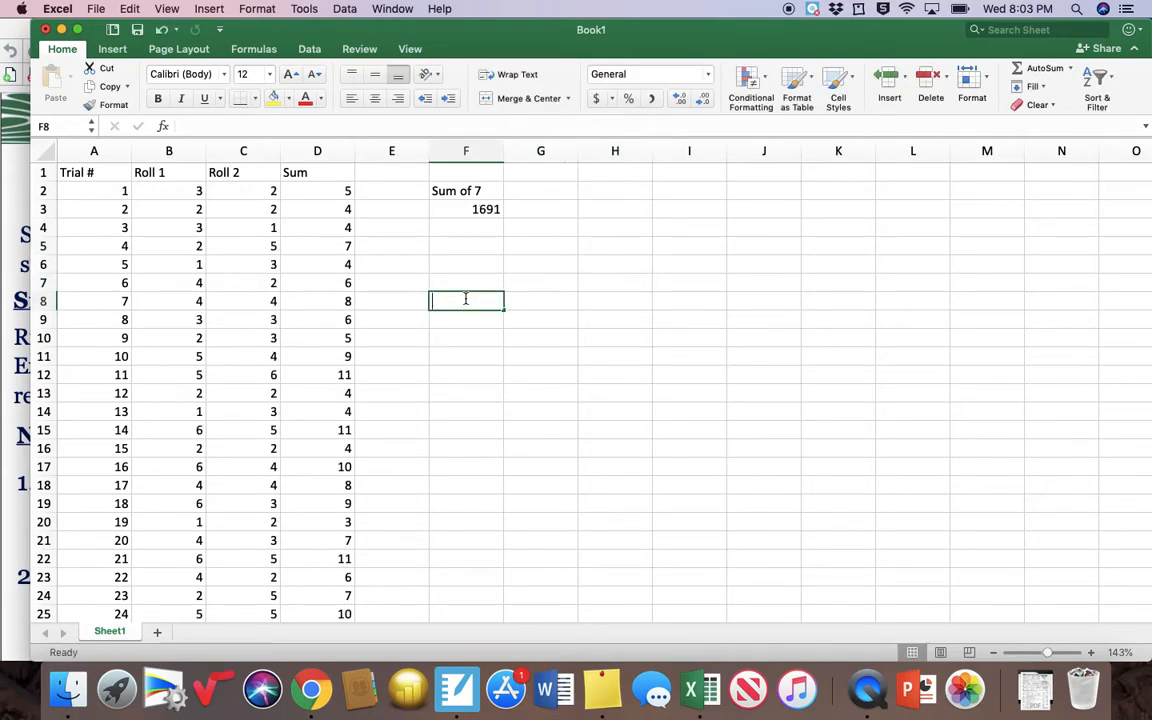
{"action": "left_click", "coordinate": [542, 322]}
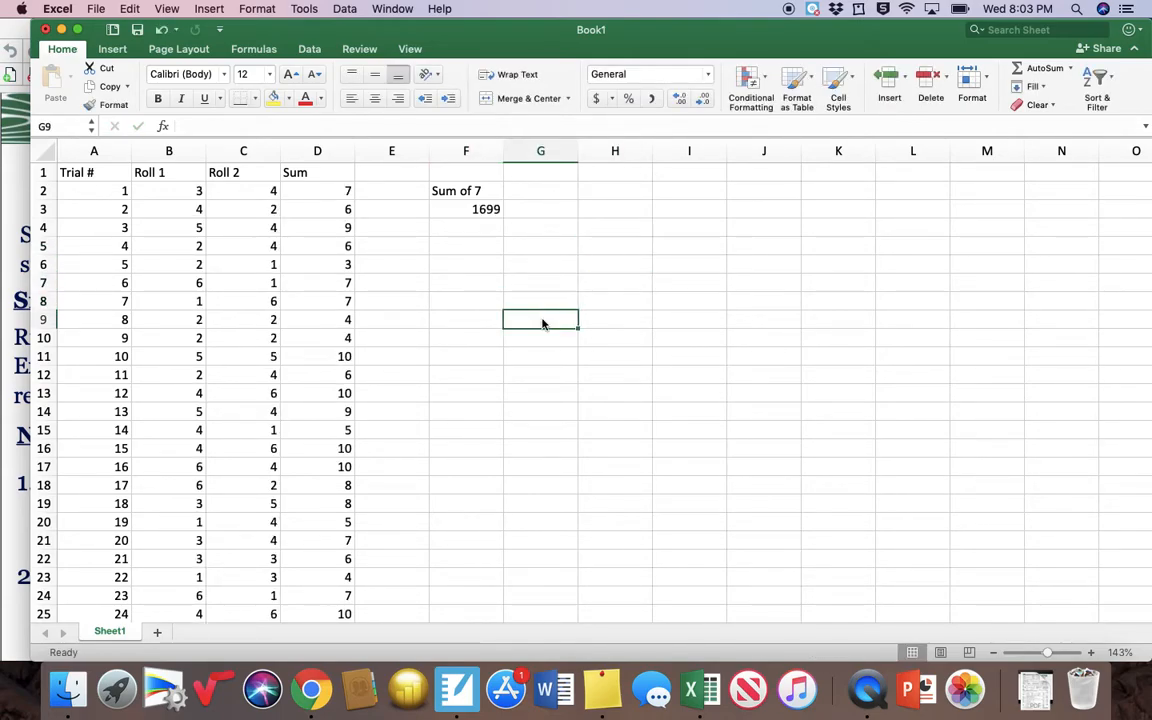
- Check the task description in the Notebook document, return to Excel, and enter the label "Relative Frequency" in cell H2
{"action": "left_click", "coordinate": [15, 163]}
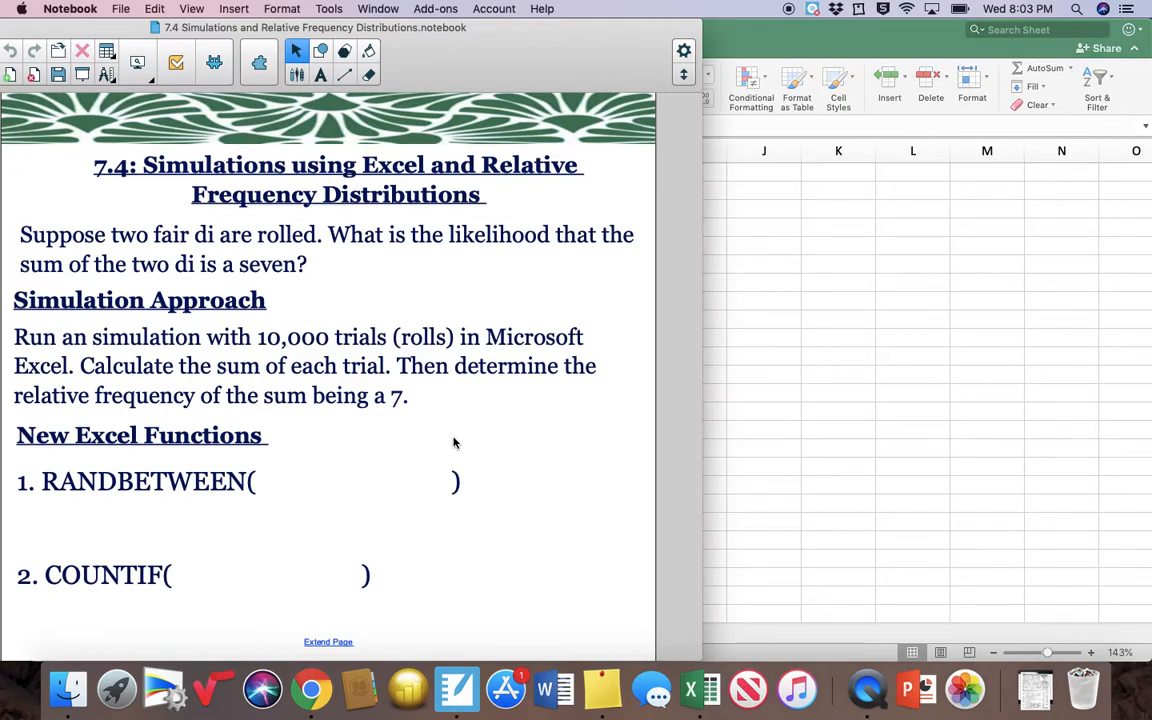
{"action": "left_click", "coordinate": [880, 320]}
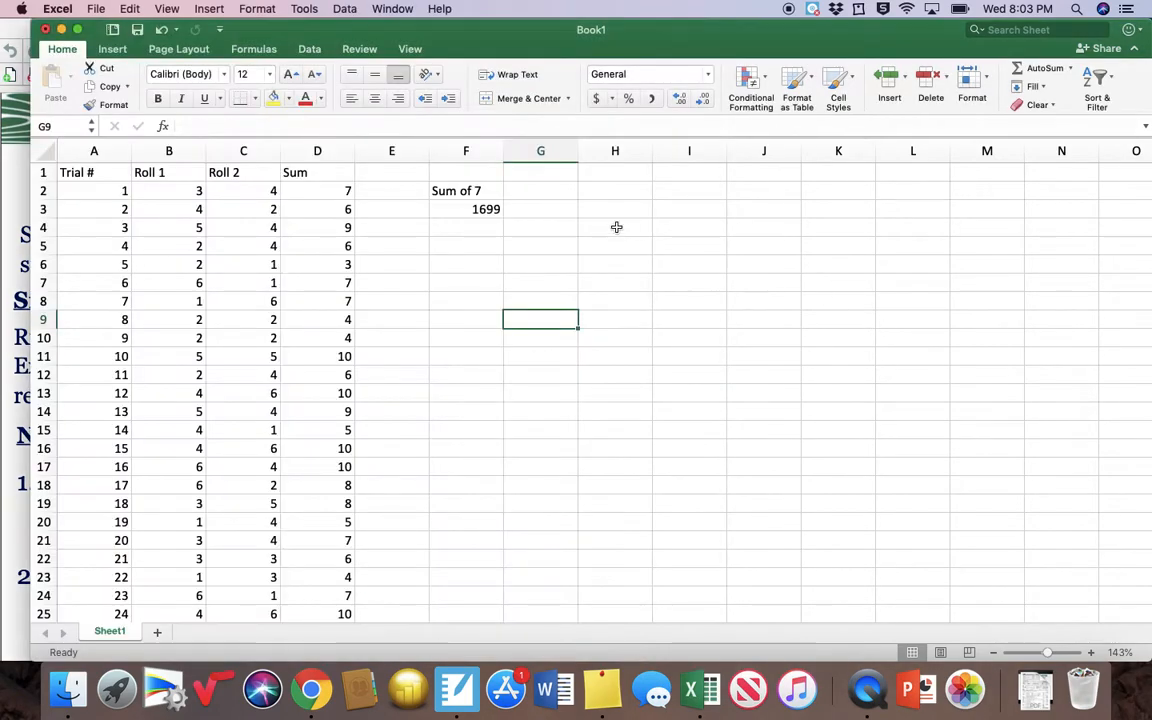
{"action": "left_click", "coordinate": [590, 190]}
{"action": "type", "text": "Relative Frequency"}
{"action": "key", "text": "Return"}
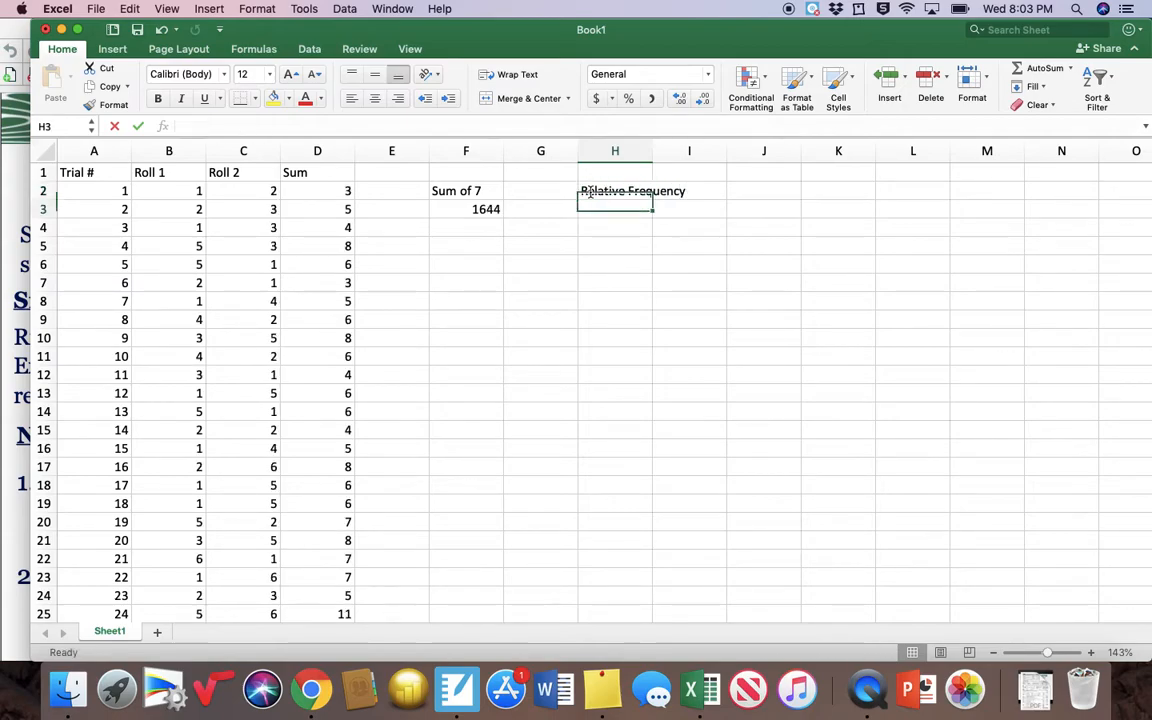
- Enter the formula =F3/10000 in cell H3 to calculate the relative frequency of a sum of seven
{"action": "type", "text": "="}
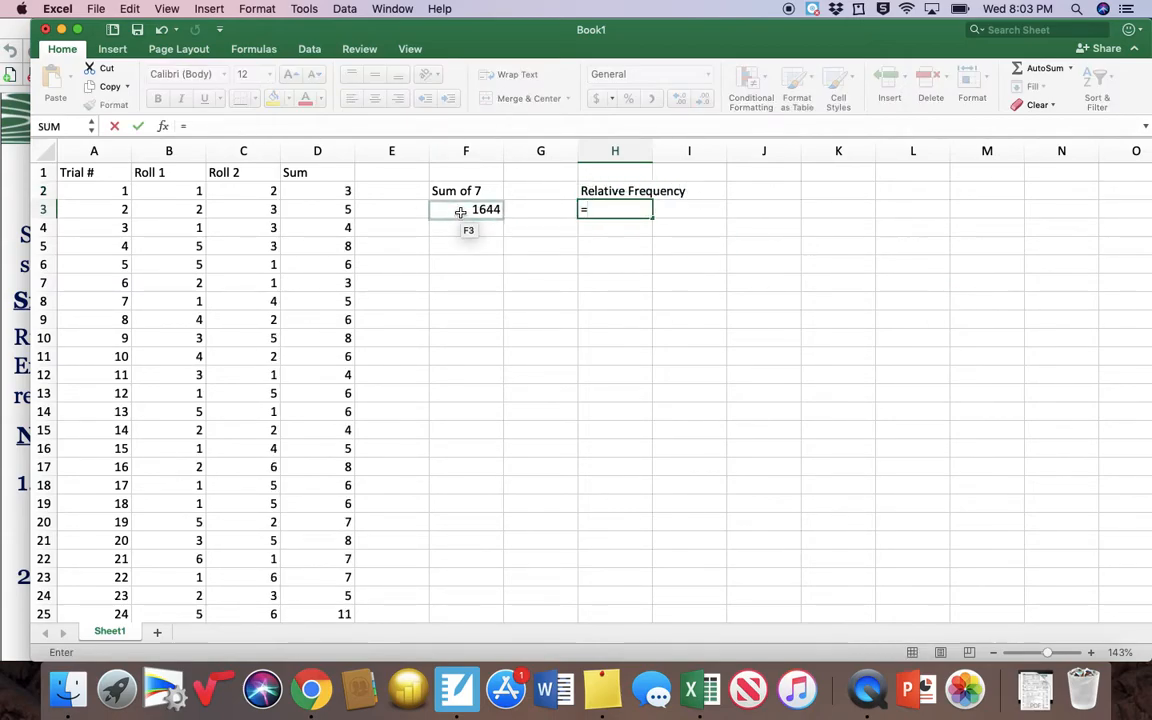
{"action": "left_click", "coordinate": [460, 212]}
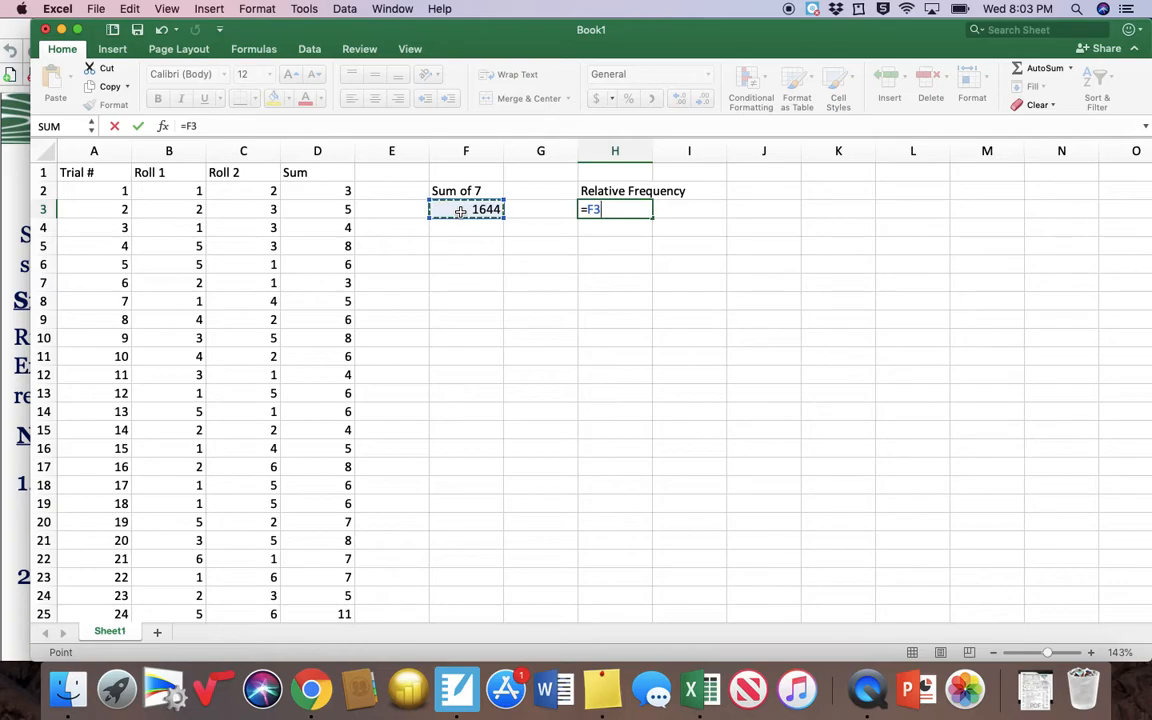
{"action": "type", "text": "/10000"}
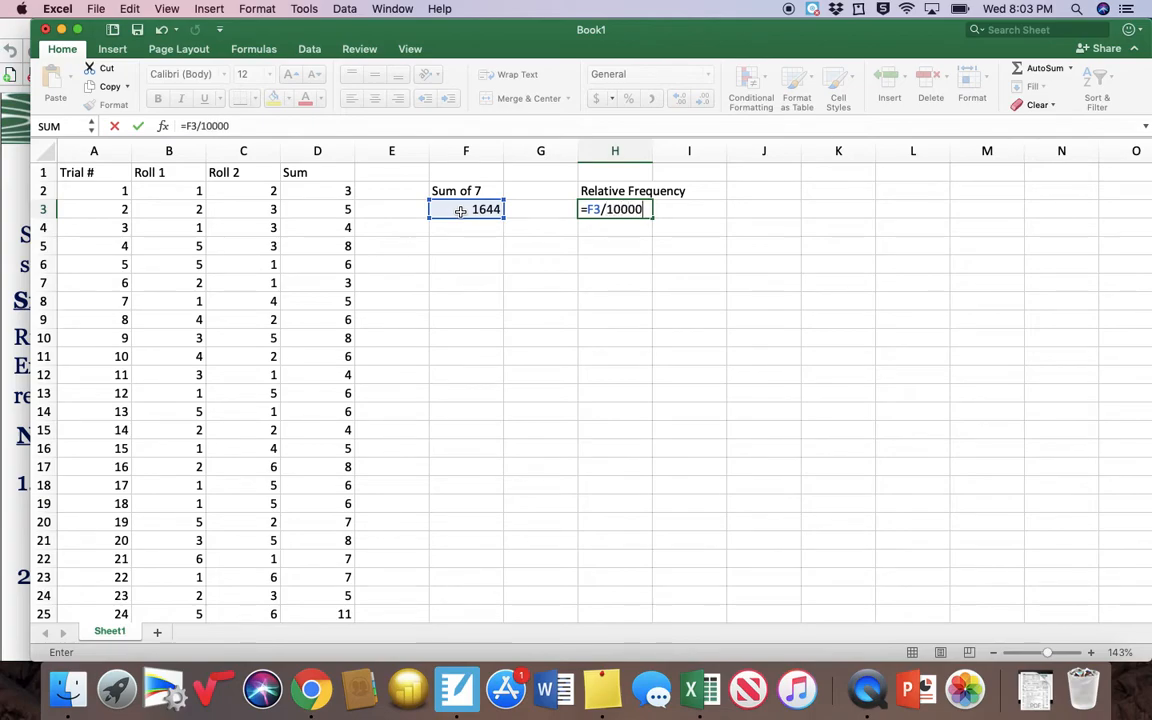
{"action": "key", "text": "Return"}
{"action": "left_click", "coordinate": [625, 211]}
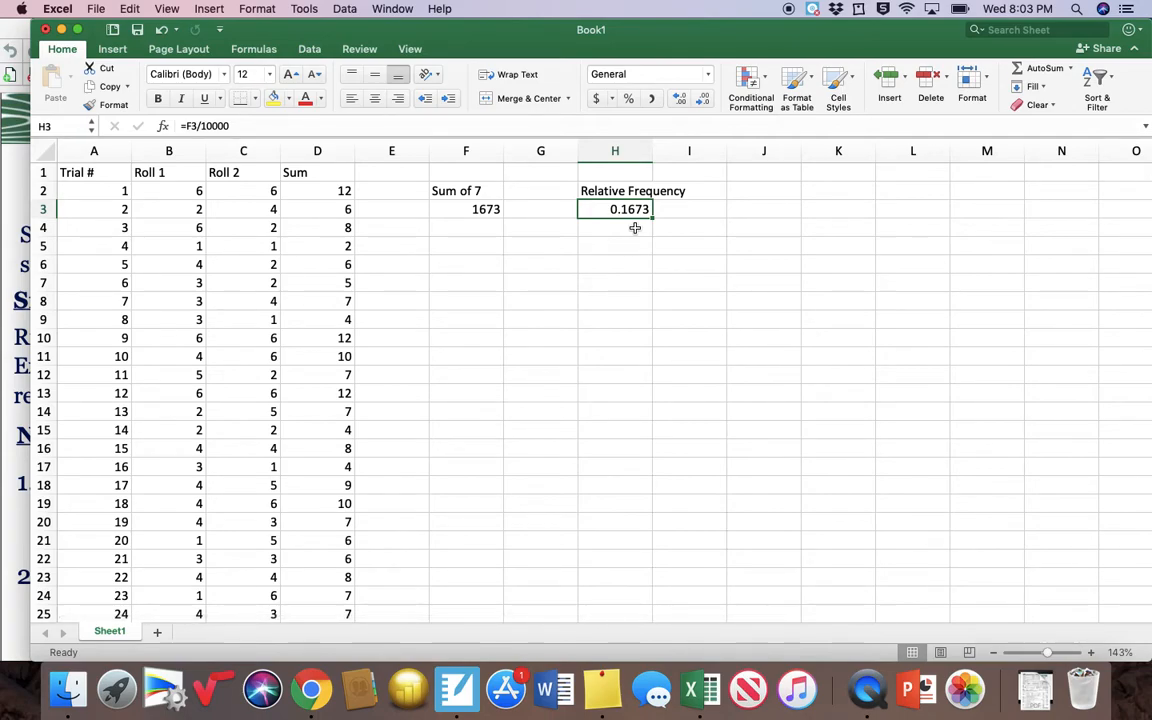
- Switch to Notebook, advance to the page with the two-dice outcome table, and reposition the window so the whole table shows
{"action": "left_click", "coordinate": [8, 203]}
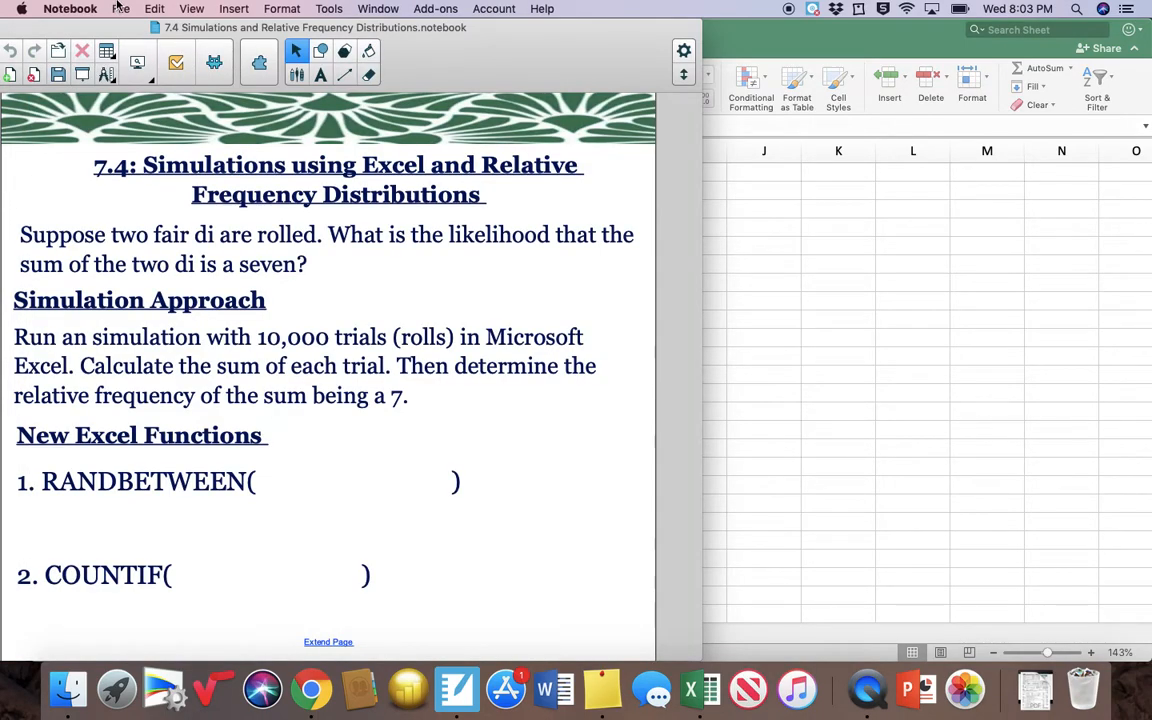
{"action": "double_click", "coordinate": [94, 28]}
{"action": "left_click", "coordinate": [100, 62]}
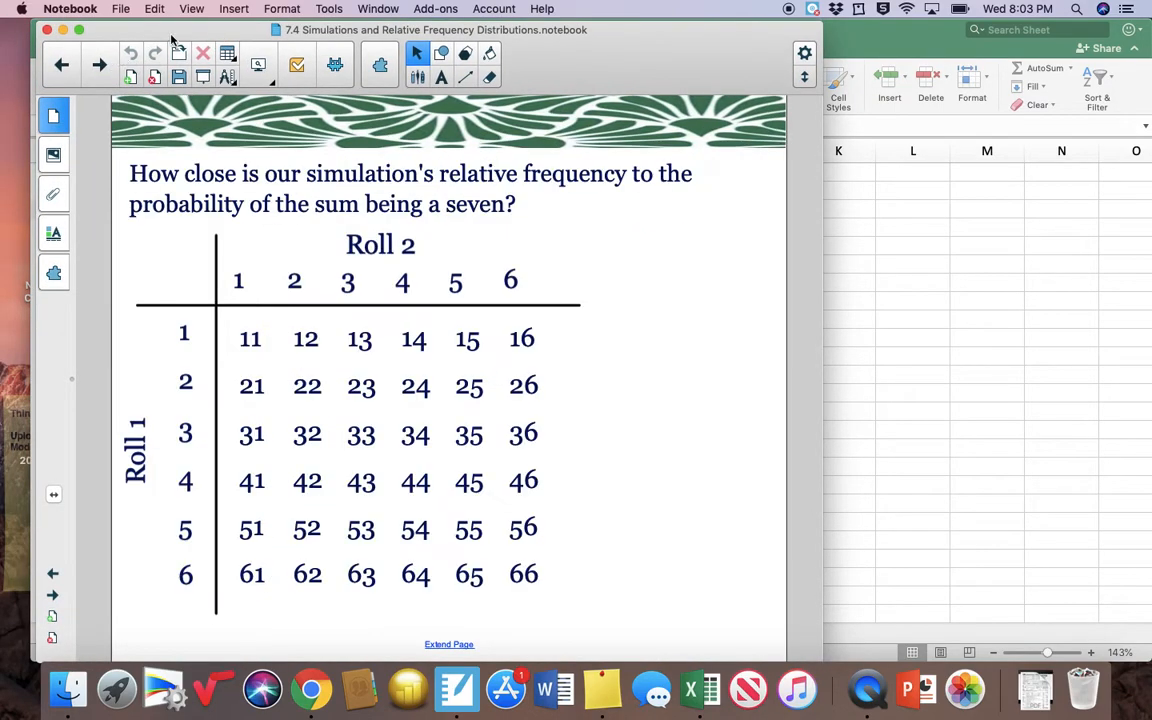
{"action": "left_click_drag", "start_coordinate": [558, 63], "coordinate": [486, 58]}
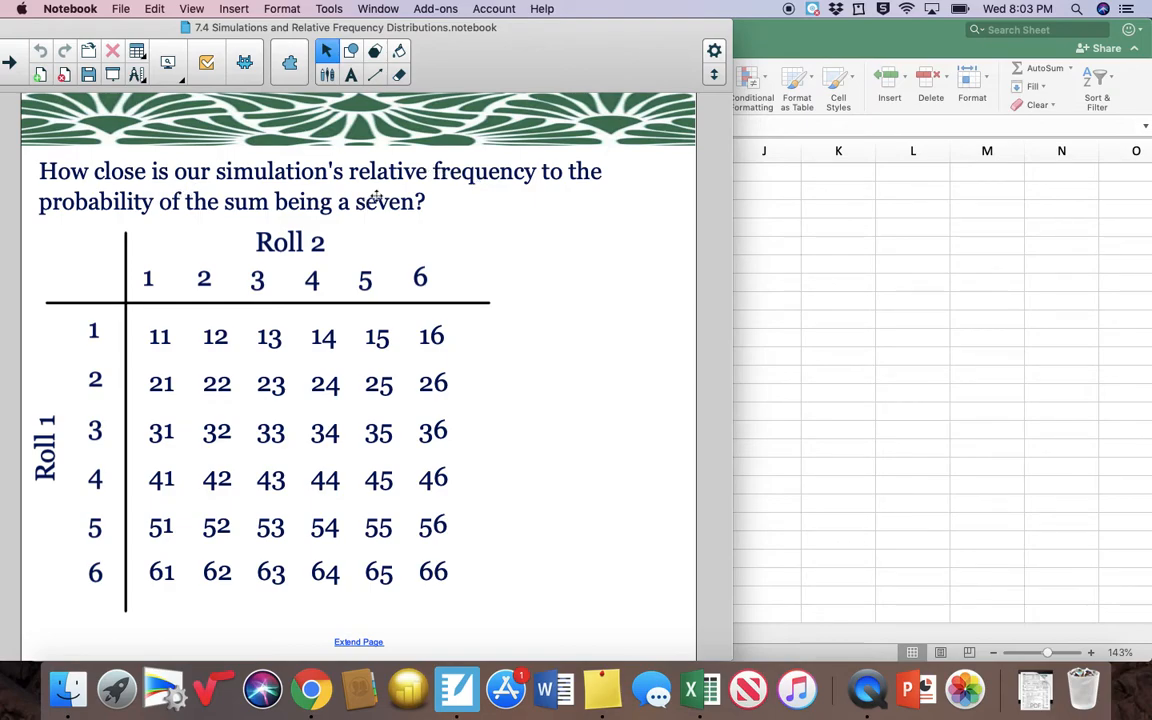
- Draw a circle around outcome 16 in the dice table and change its line color to red
{"action": "left_click", "coordinate": [355, 54]}
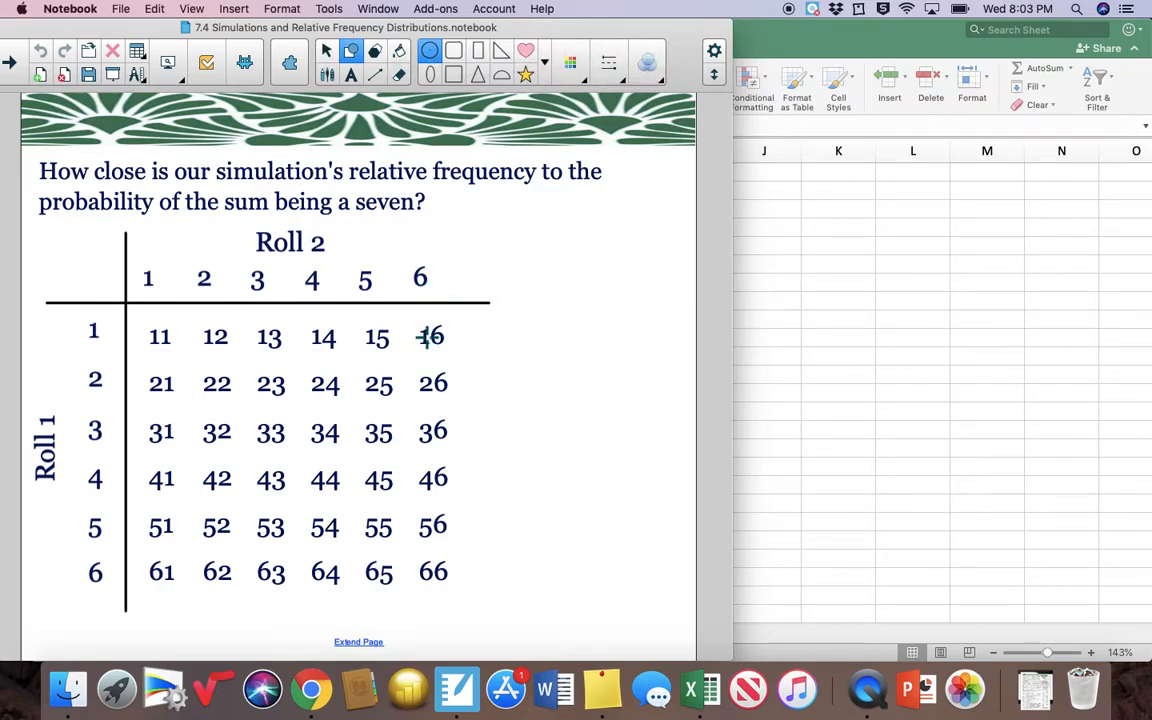
{"action": "left_click_drag", "start_coordinate": [400, 314], "coordinate": [440, 350]}
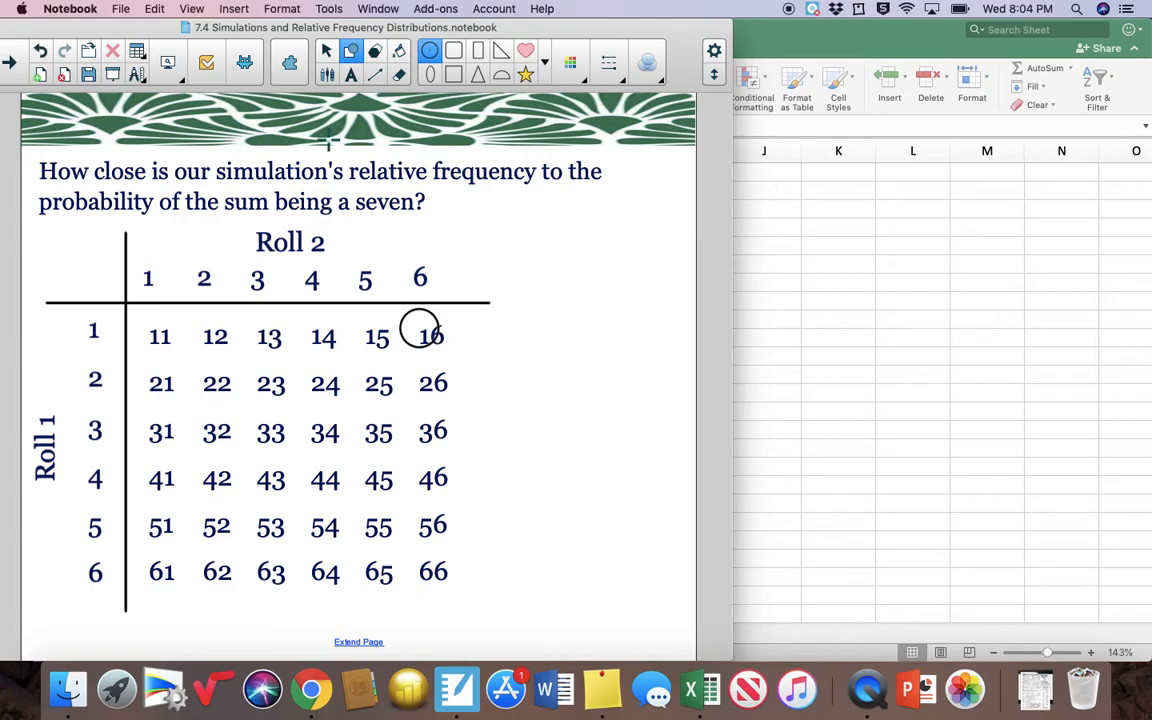
{"action": "left_click", "coordinate": [326, 51]}
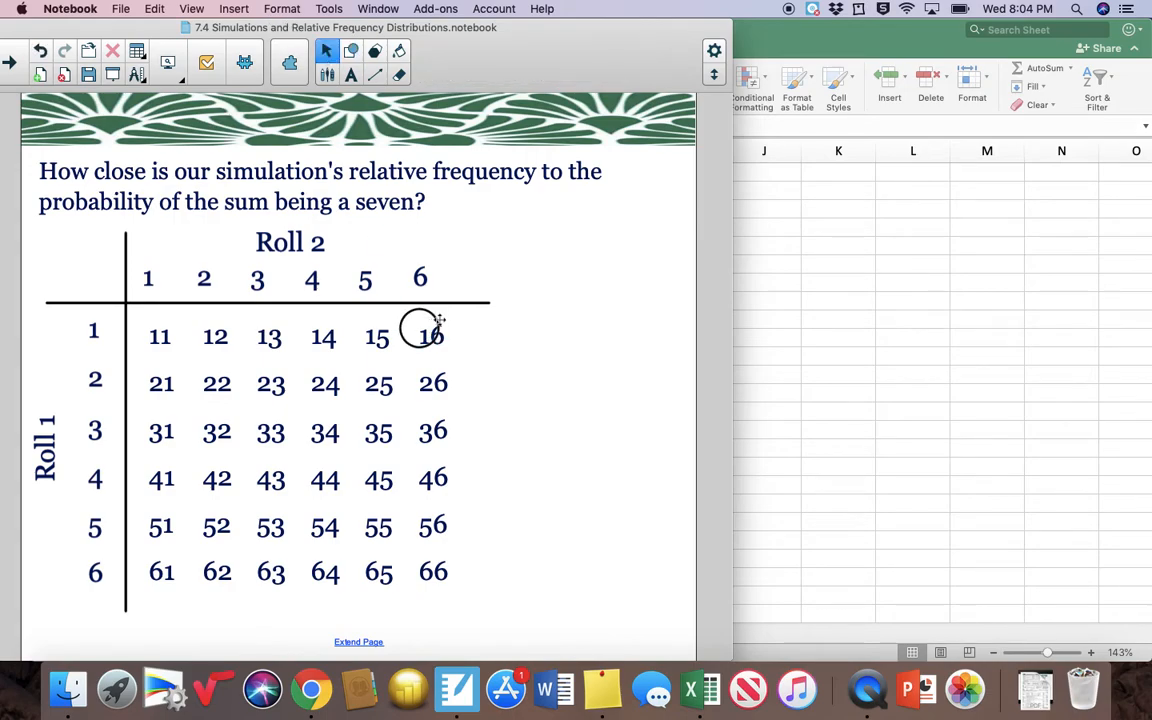
{"action": "left_click", "coordinate": [446, 334]}
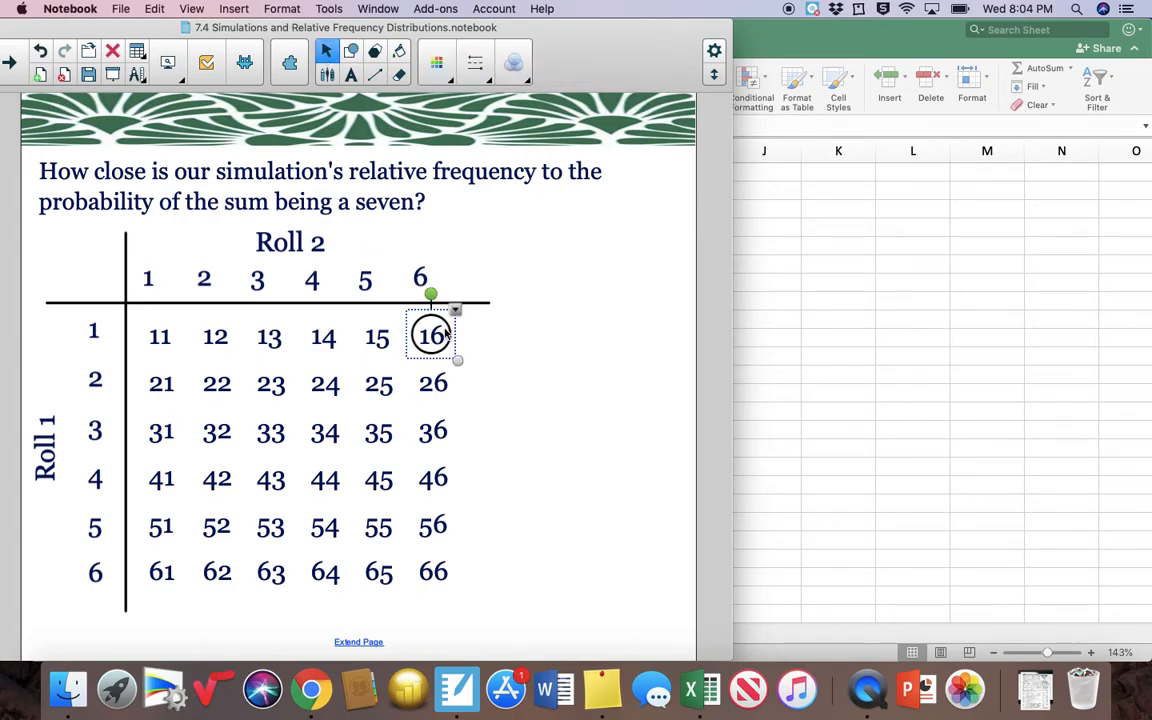
{"action": "left_click", "coordinate": [436, 62]}
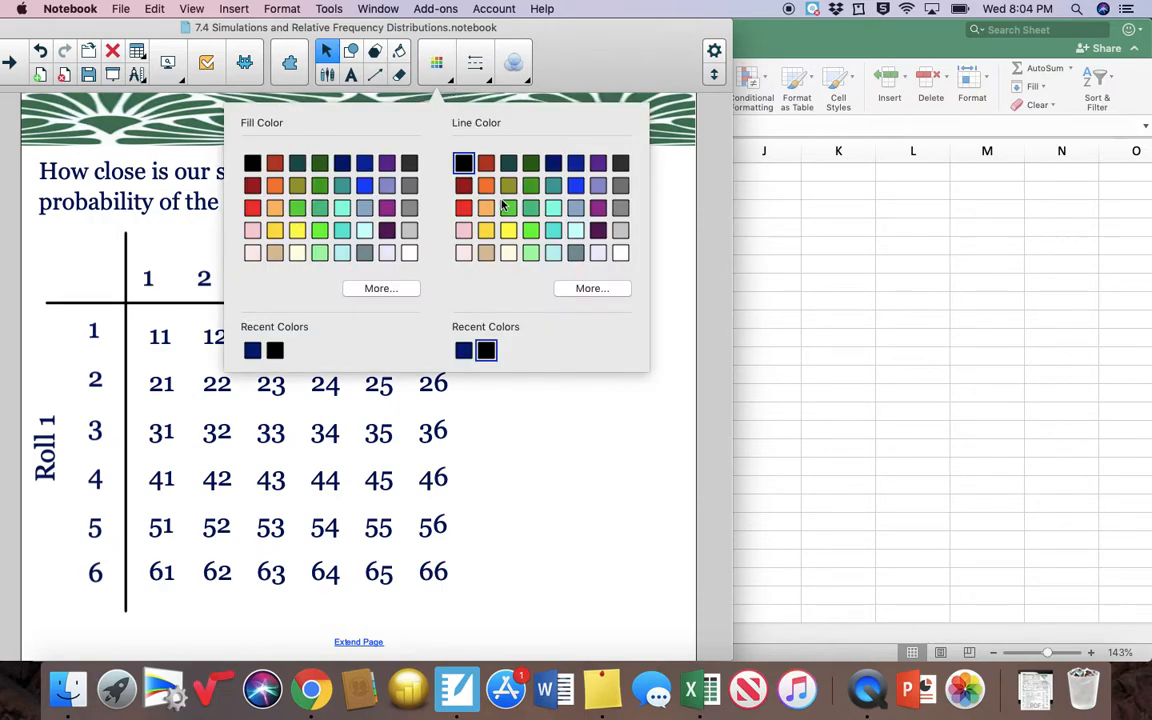
{"action": "left_click", "coordinate": [463, 207]}
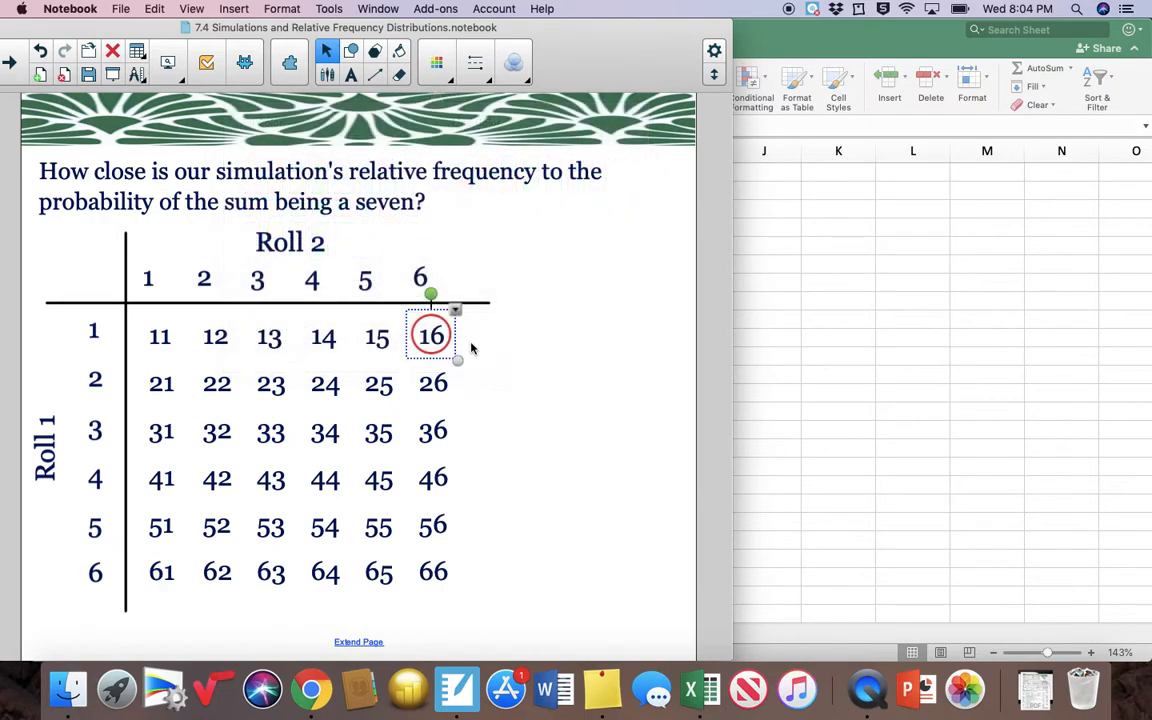
- Paste copies of the red circle and place them around outcomes 25, 34, 43, 52 and 61
{"action": "key", "text": "super+v"}
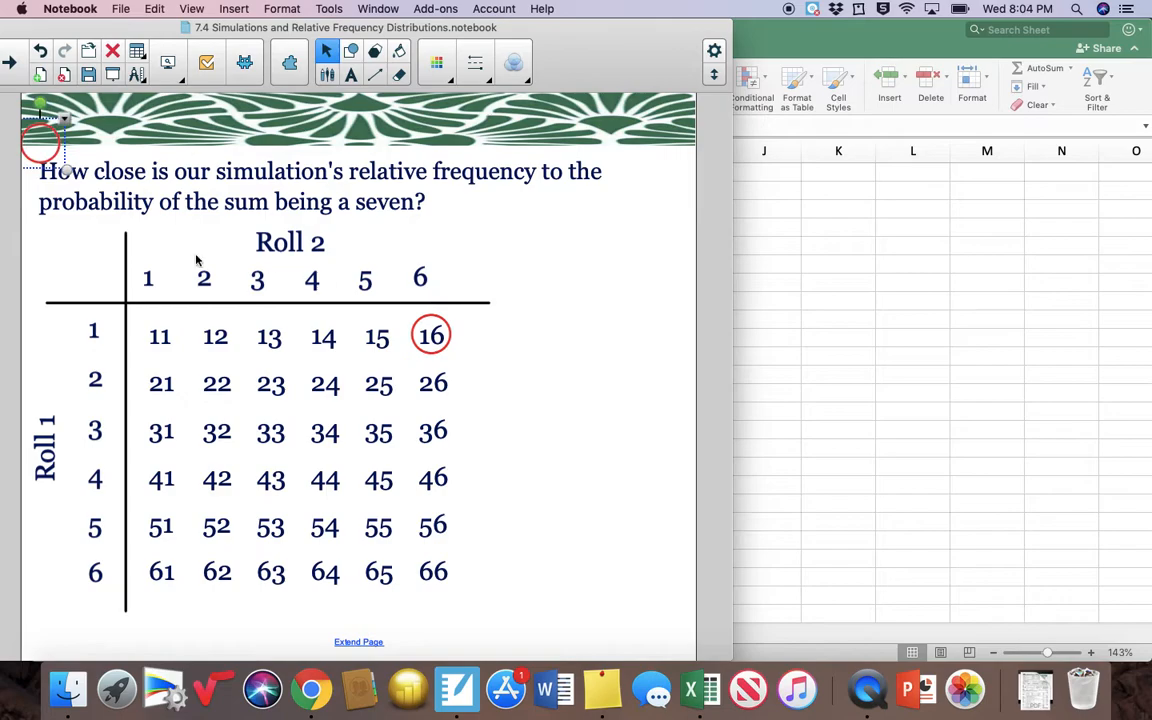
{"action": "left_click_drag", "start_coordinate": [45, 140], "coordinate": [380, 385]}
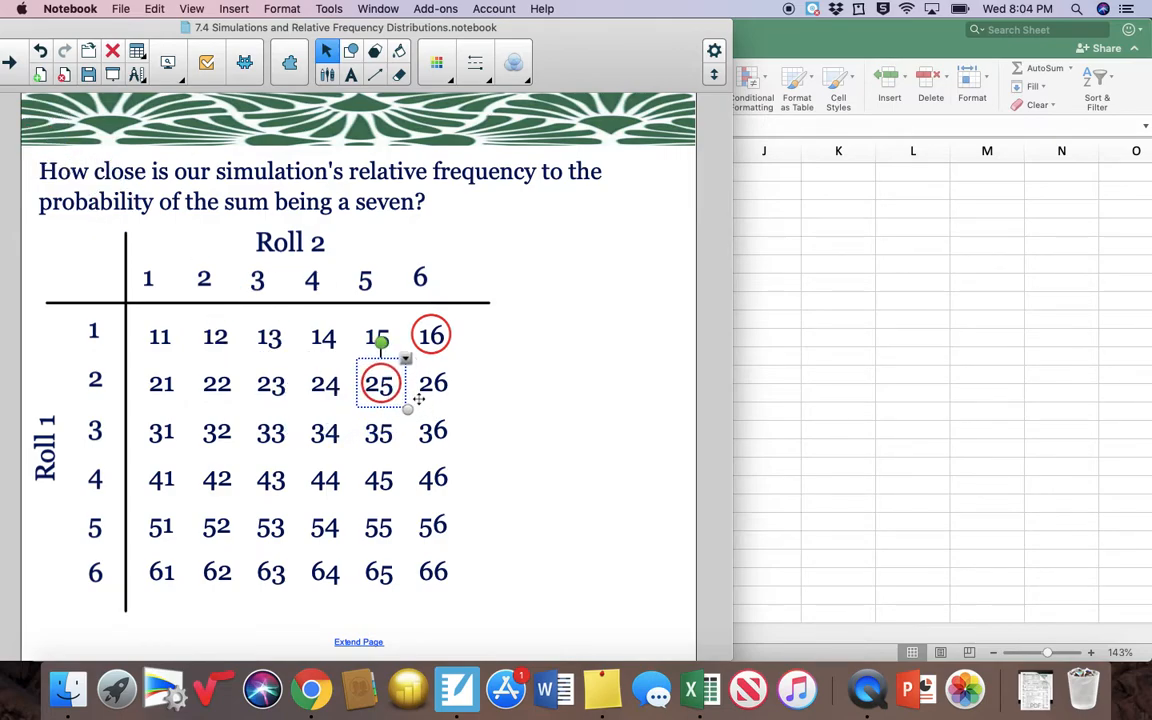
{"action": "key", "text": "super+v"}
{"action": "left_click_drag", "start_coordinate": [65, 138], "coordinate": [355, 428]}
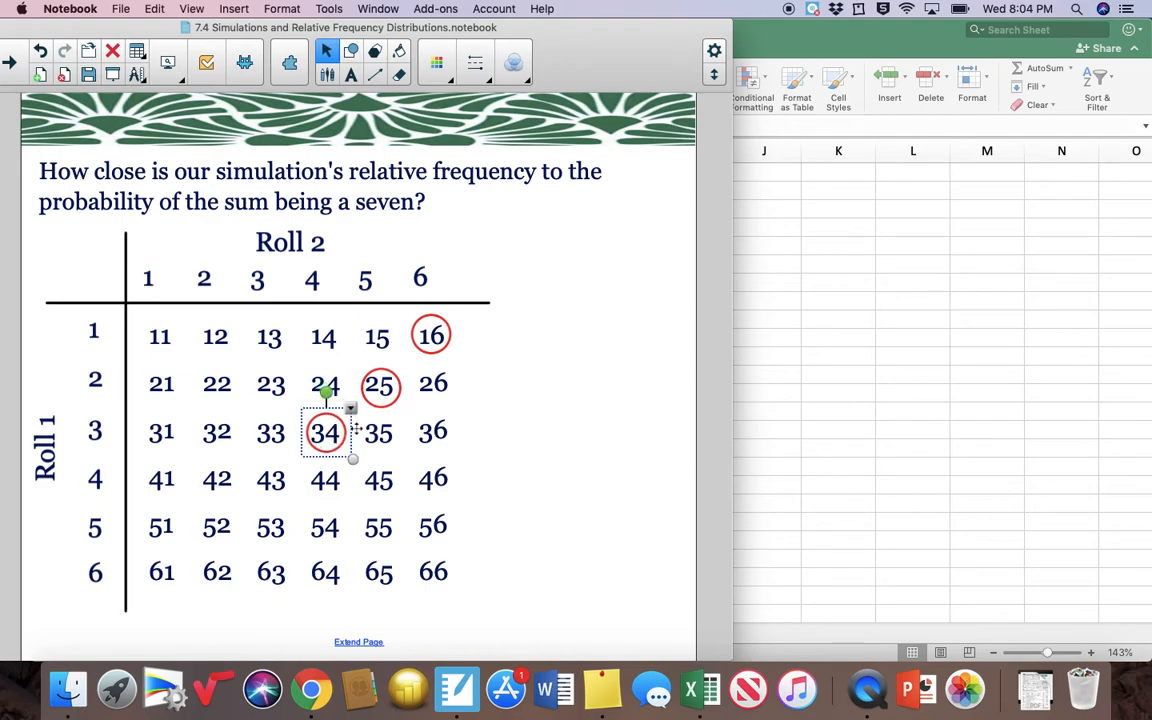
{"action": "key", "text": "super+v"}
{"action": "left_click_drag", "start_coordinate": [52, 138], "coordinate": [291, 488]}
{"action": "key", "text": "super+v"}
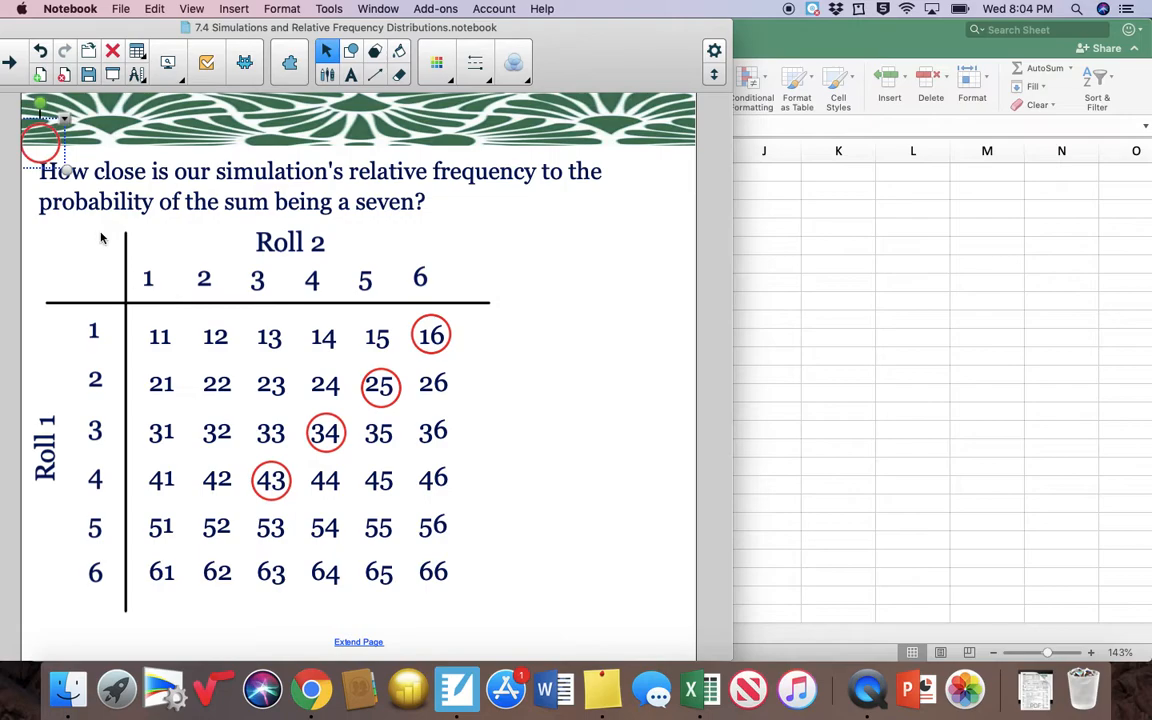
{"action": "left_click", "coordinate": [150, 362]}
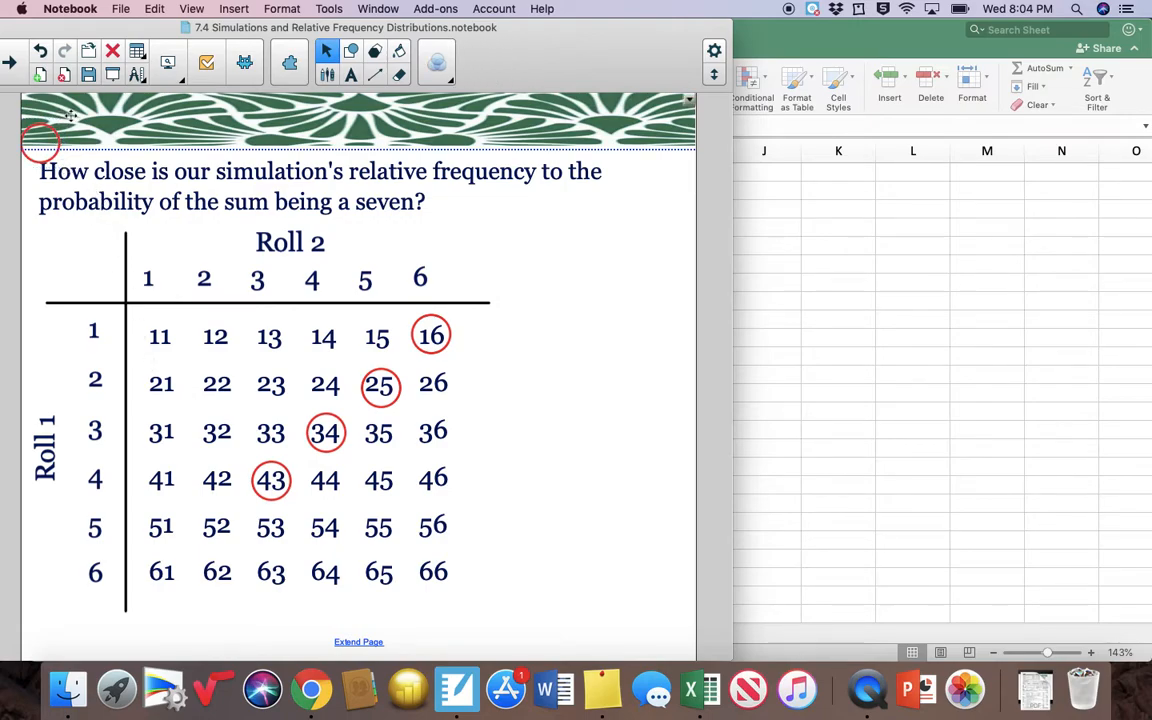
{"action": "left_click_drag", "start_coordinate": [50, 135], "coordinate": [239, 530]}
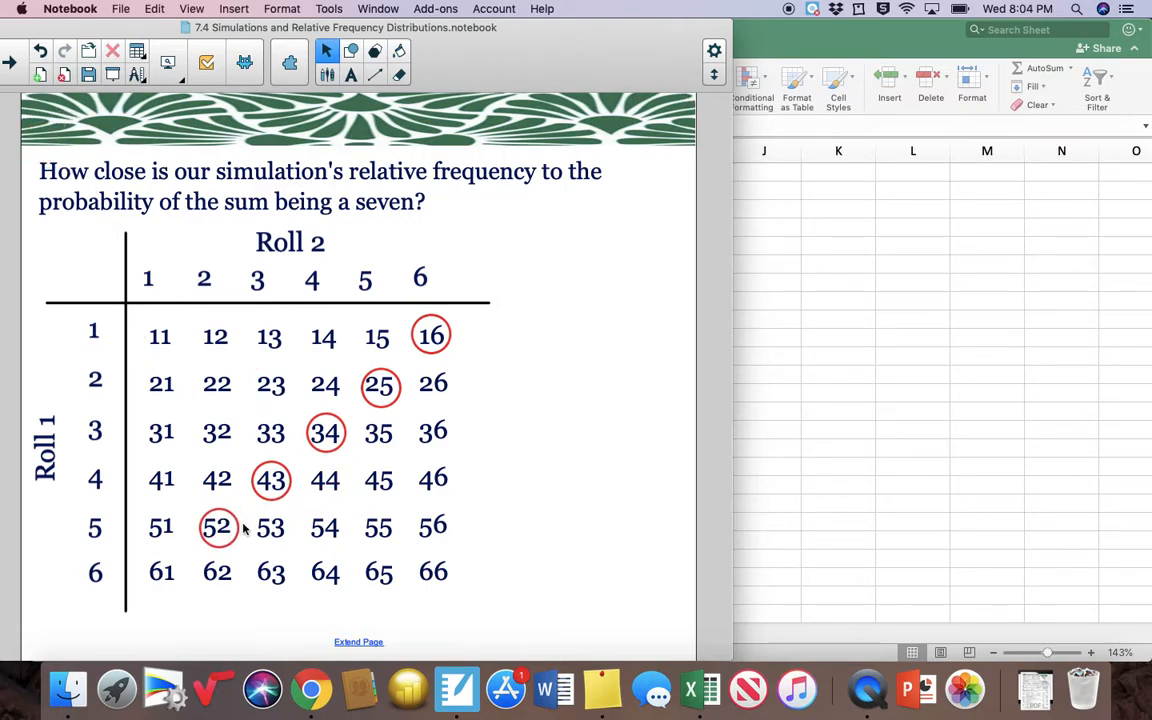
{"action": "key", "text": "super+v"}
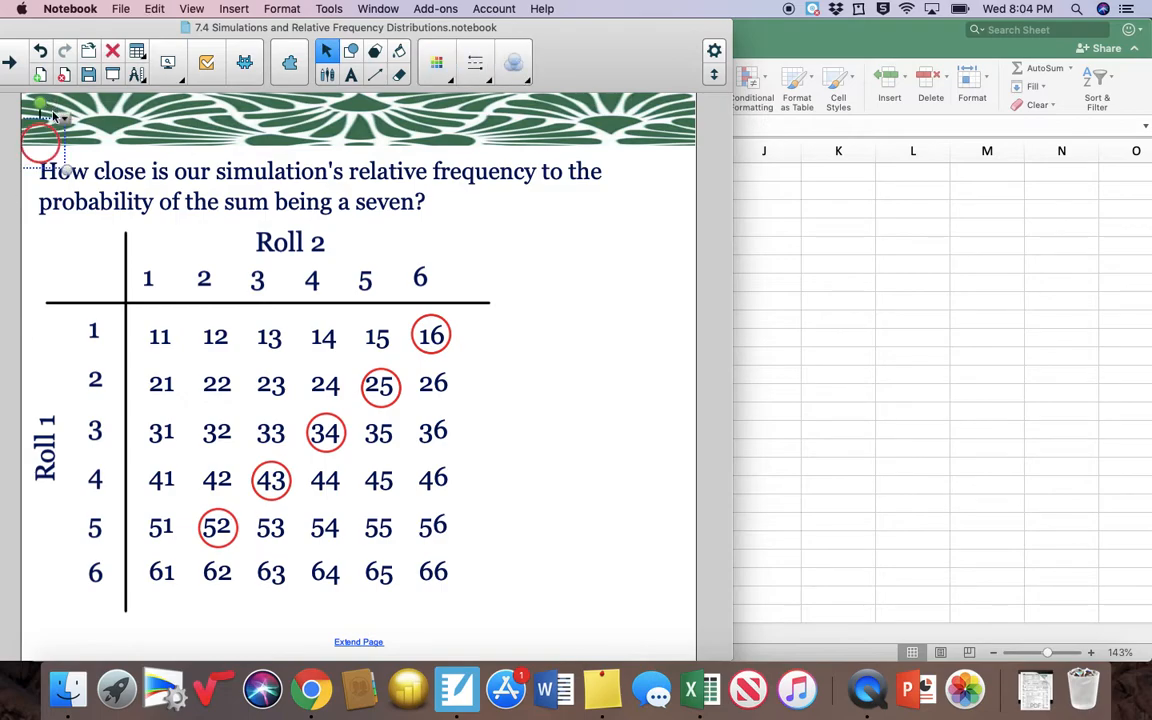
{"action": "left_click_drag", "start_coordinate": [50, 135], "coordinate": [176, 566]}
{"action": "left_click", "coordinate": [580, 366]}
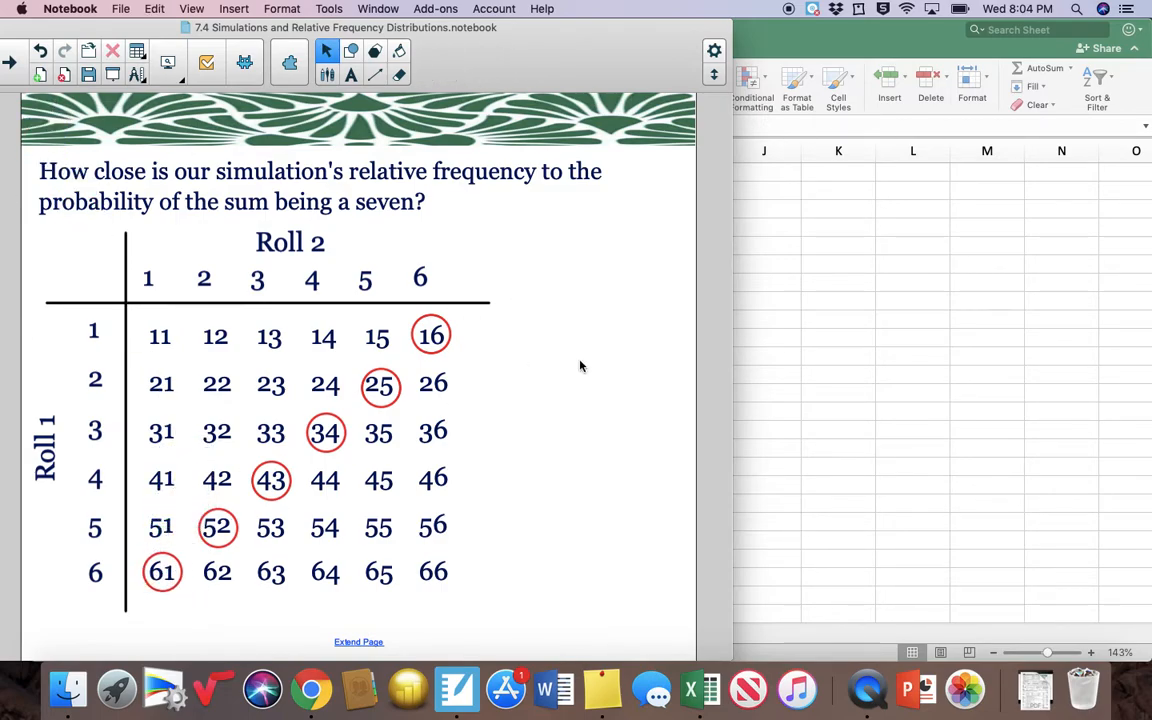
- Switch to Excel and enter the label "Probability" in cell F5 with the formula =6/36 in cell F6
{"action": "left_click", "coordinate": [861, 359]}
{"action": "left_click", "coordinate": [462, 247]}
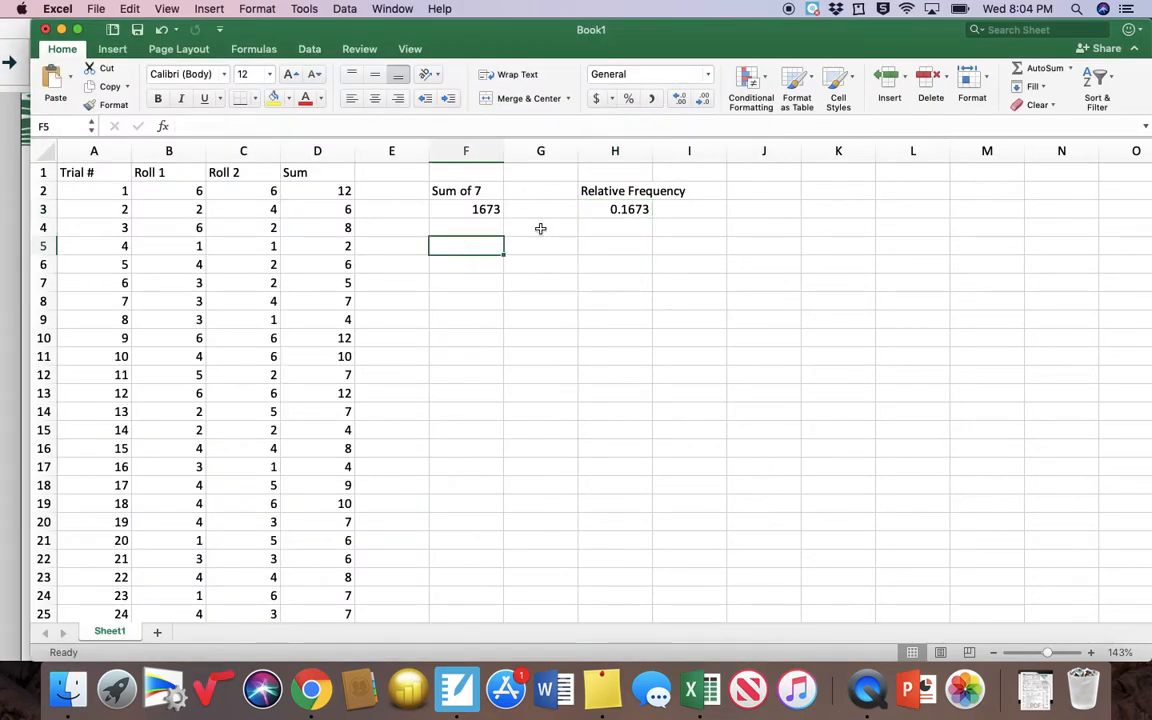
{"action": "type", "text": "Probability"}
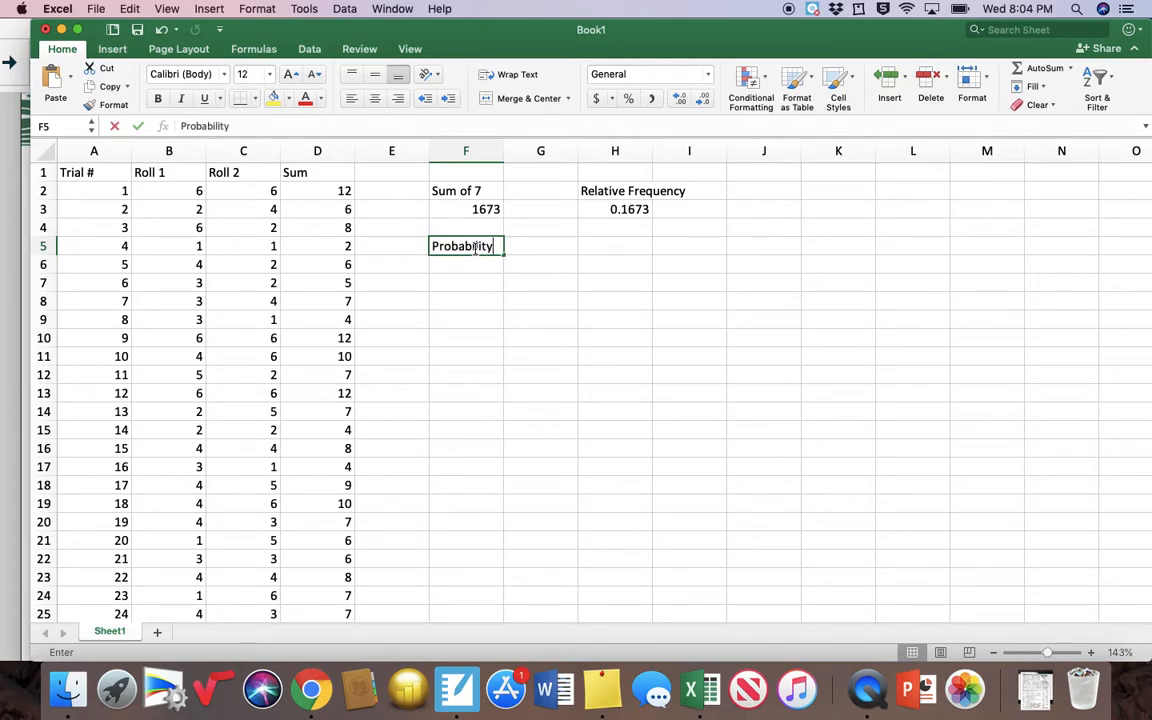
{"action": "key", "text": "Return"}
{"action": "type", "text": "=6/36"}
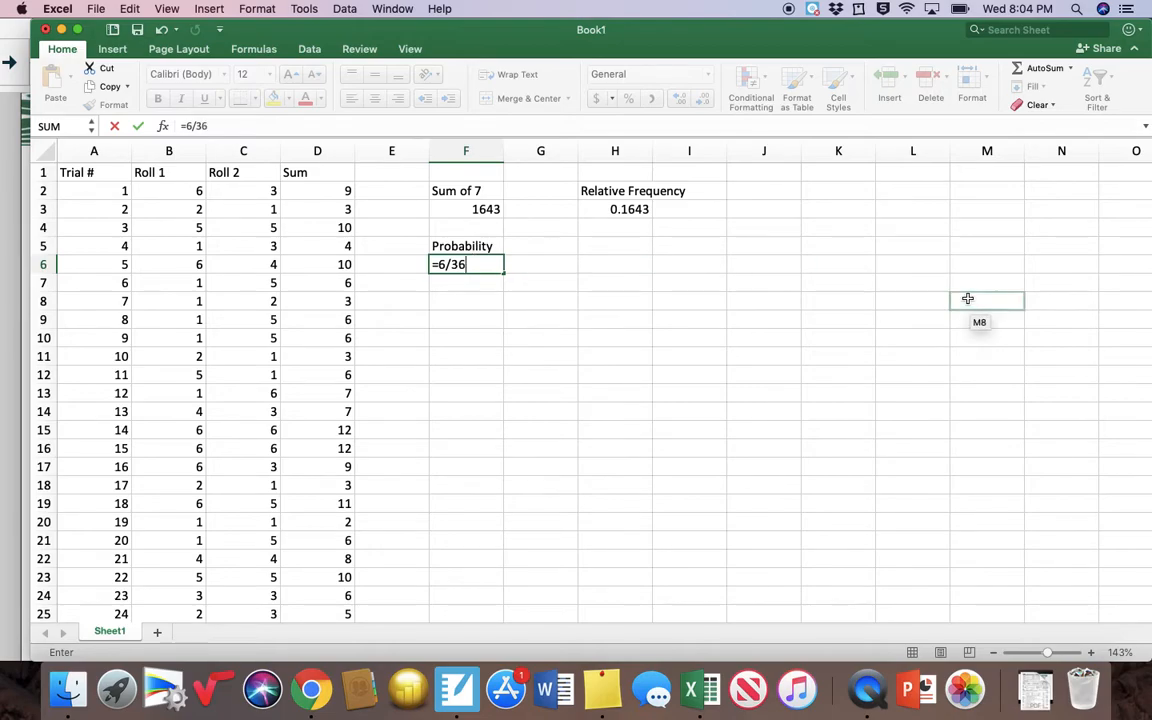
{"action": "key", "text": "Return"}
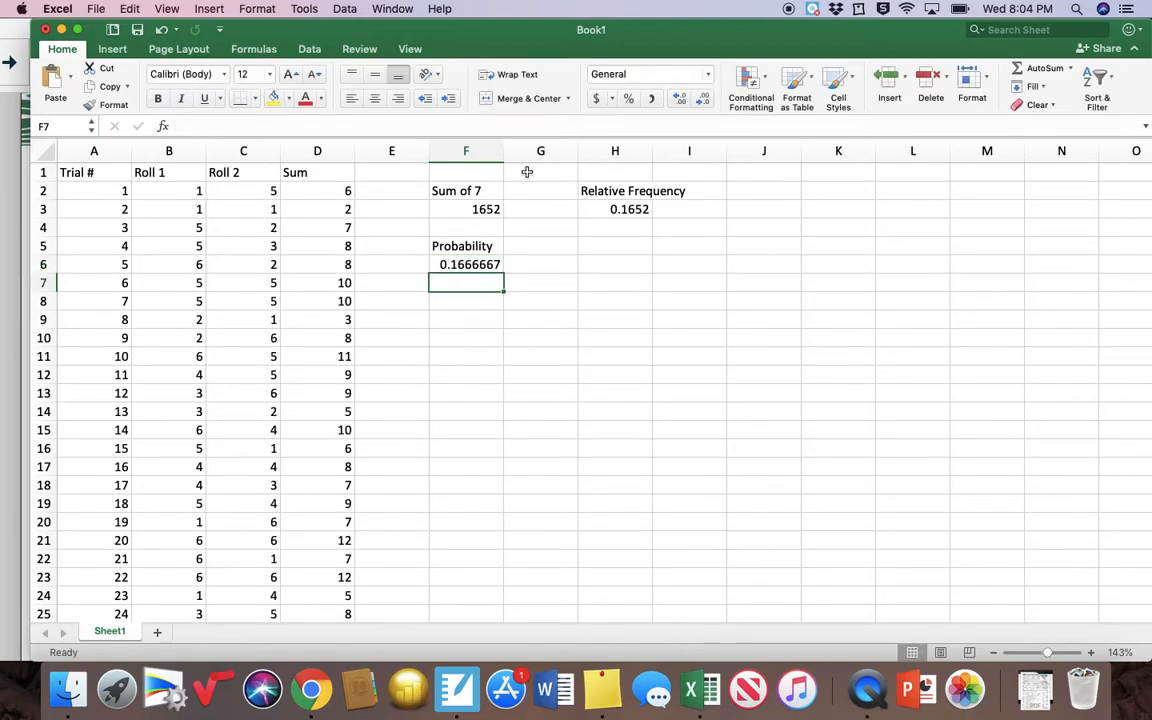
- Highlight the relative frequency in H3 and the probability in F6 with yellow fill
{"action": "left_click", "coordinate": [633, 209]}
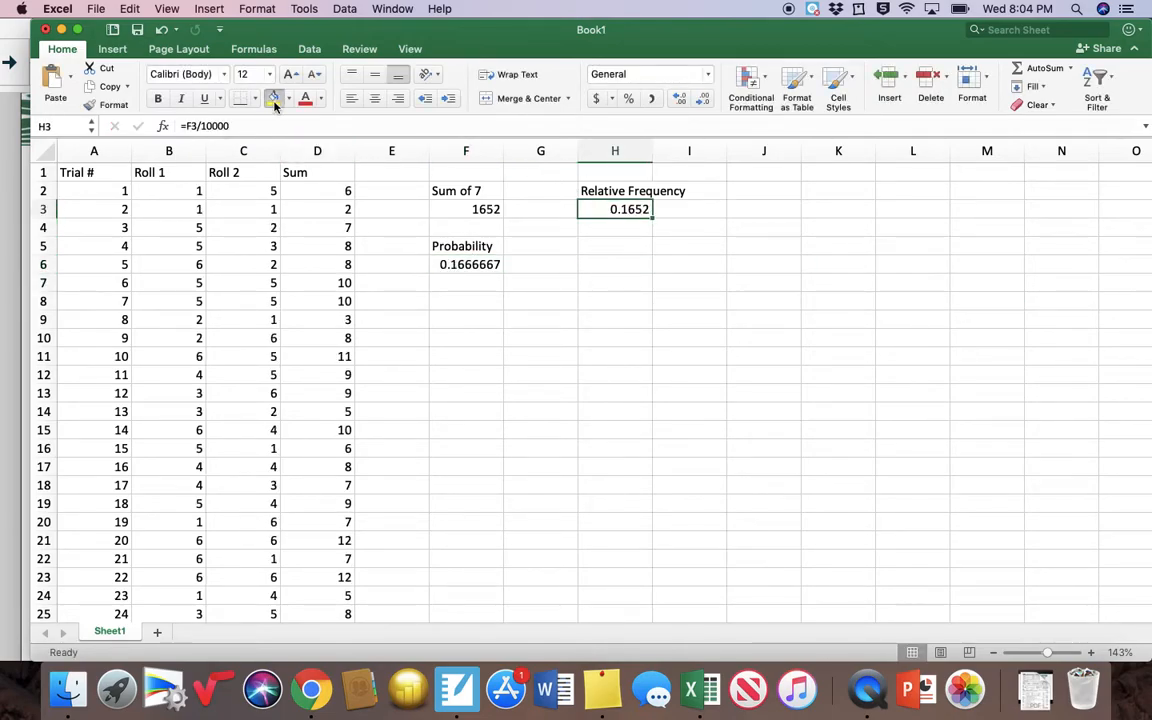
{"action": "left_click", "coordinate": [468, 263]}
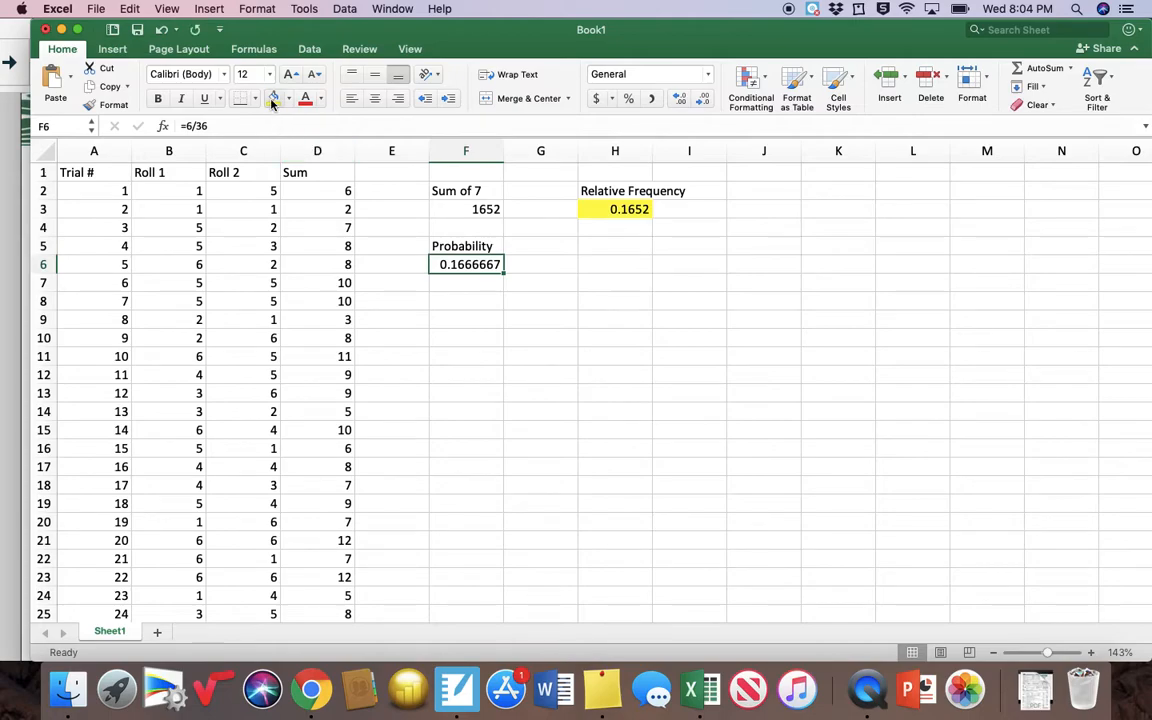
{"action": "left_click", "coordinate": [273, 97]}
{"action": "left_click", "coordinate": [666, 355]}
- Recalculate the simulation repeatedly to compare the relative frequency in H3 with the probability in F6
{"action": "double_click", "coordinate": [754, 212]}
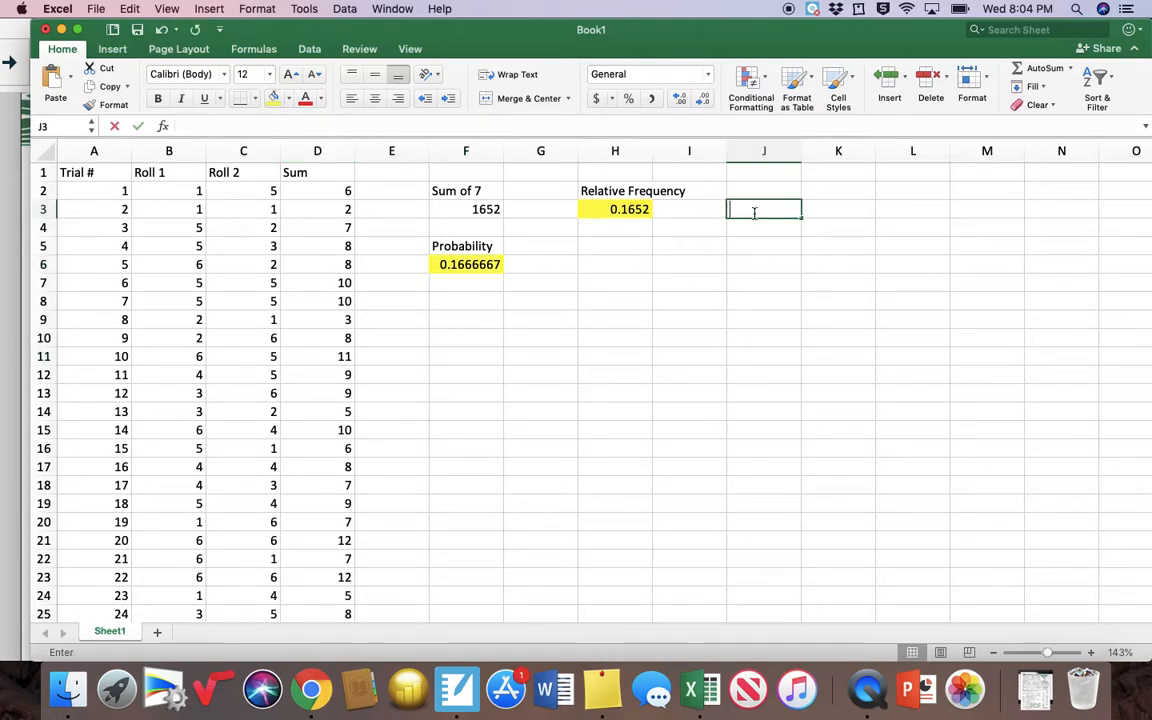
{"action": "left_click", "coordinate": [754, 258]}
{"action": "double_click", "coordinate": [692, 260]}
{"action": "double_click", "coordinate": [685, 297]}
{"action": "double_click", "coordinate": [750, 299]}
{"action": "left_click", "coordinate": [748, 243]}
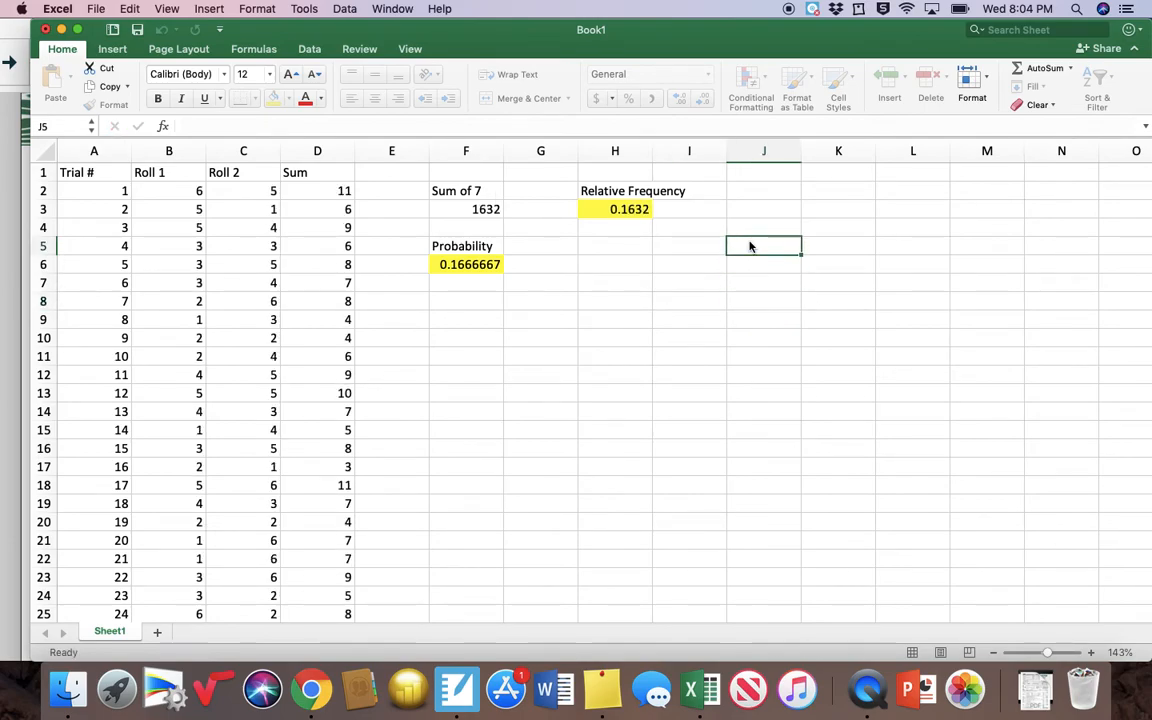
{"action": "double_click", "coordinate": [691, 262]}
{"action": "left_click", "coordinate": [690, 299]}
{"action": "double_click", "coordinate": [801, 319]}
{"action": "double_click", "coordinate": [624, 262]}
{"action": "left_click", "coordinate": [622, 283]}
{"action": "left_click", "coordinate": [589, 298]}
{"action": "double_click", "coordinate": [595, 300]}
{"action": "left_click", "coordinate": [617, 319]}
{"action": "left_click", "coordinate": [617, 357]}
{"action": "double_click", "coordinate": [617, 357]}
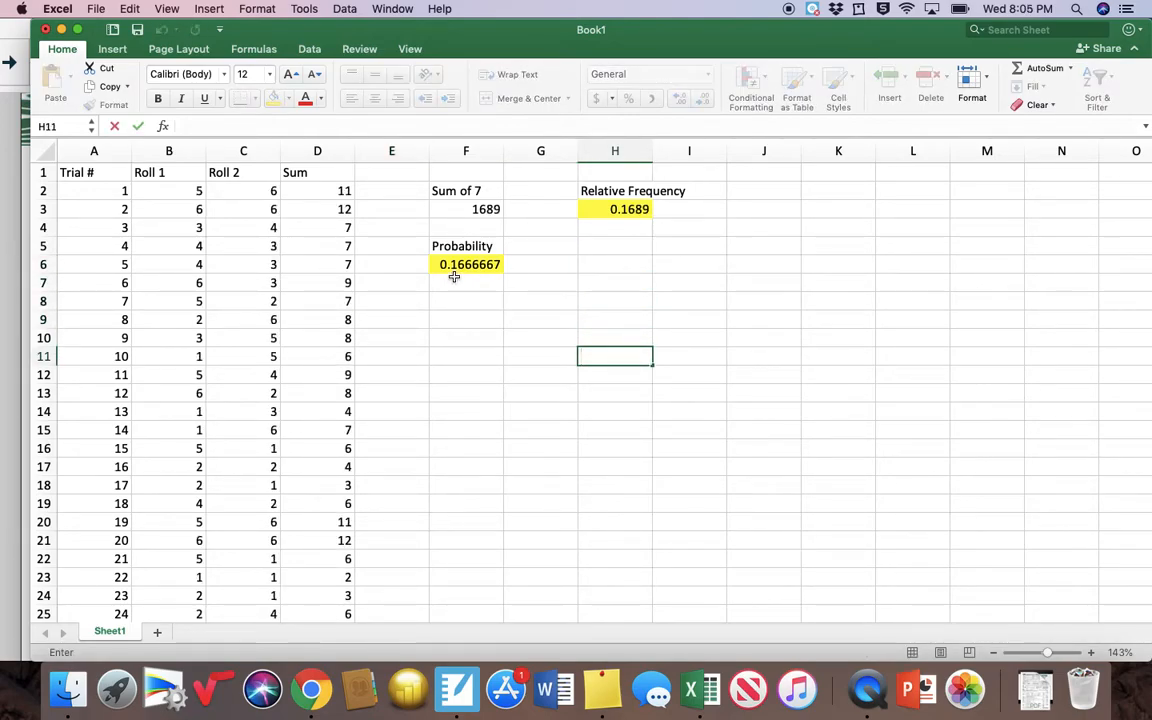
{"action": "left_click", "coordinate": [503, 376]}
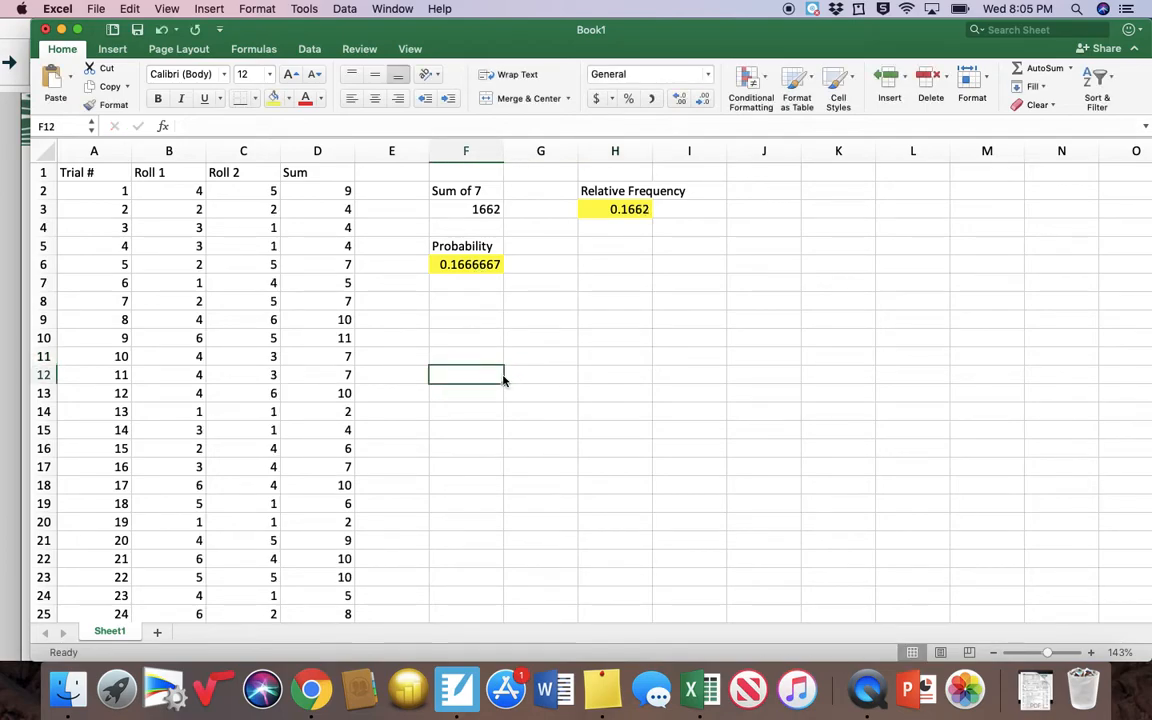
- Move the Excel window aside, switch to Notebook, and advance to the Relative Frequency Distributions page
{"action": "left_click_drag", "start_coordinate": [474, 40], "coordinate": [920, 40]}
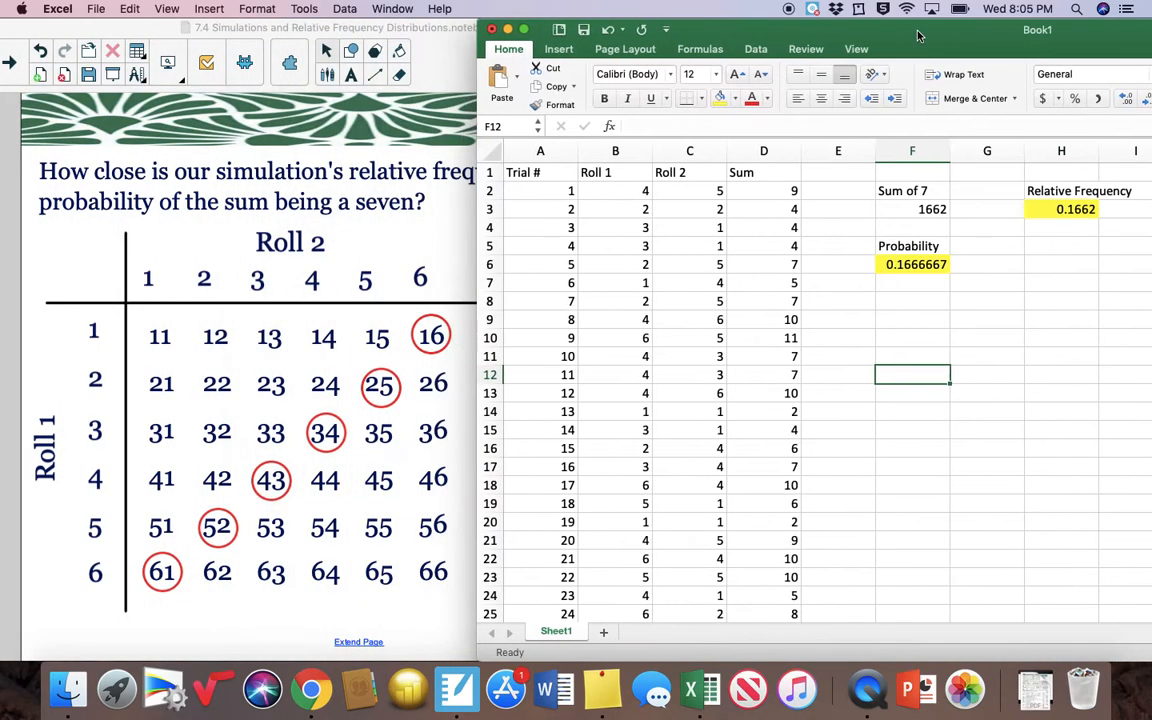
{"action": "left_click", "coordinate": [378, 122]}
{"action": "left_click", "coordinate": [8, 62]}
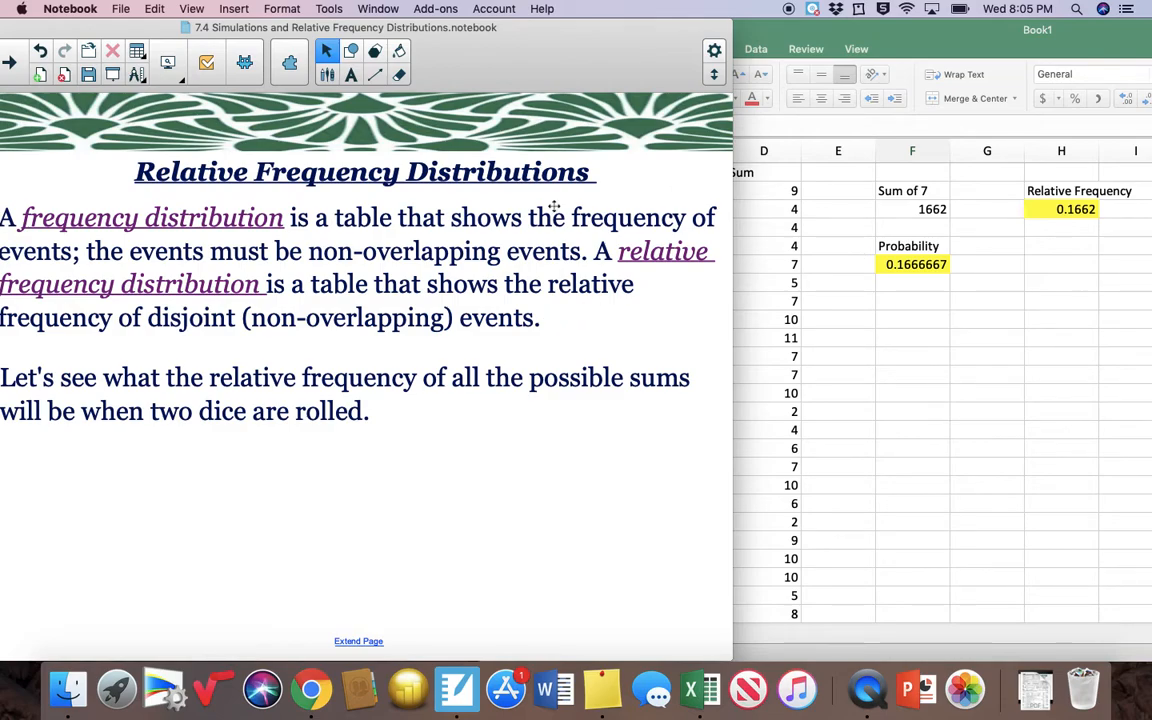
- Return to Excel, move its window back over the screen, and enter the heading "Outcomes" in cell F8
{"action": "left_click", "coordinate": [970, 306]}
{"action": "left_click_drag", "start_coordinate": [970, 33], "coordinate": [547, 8]}
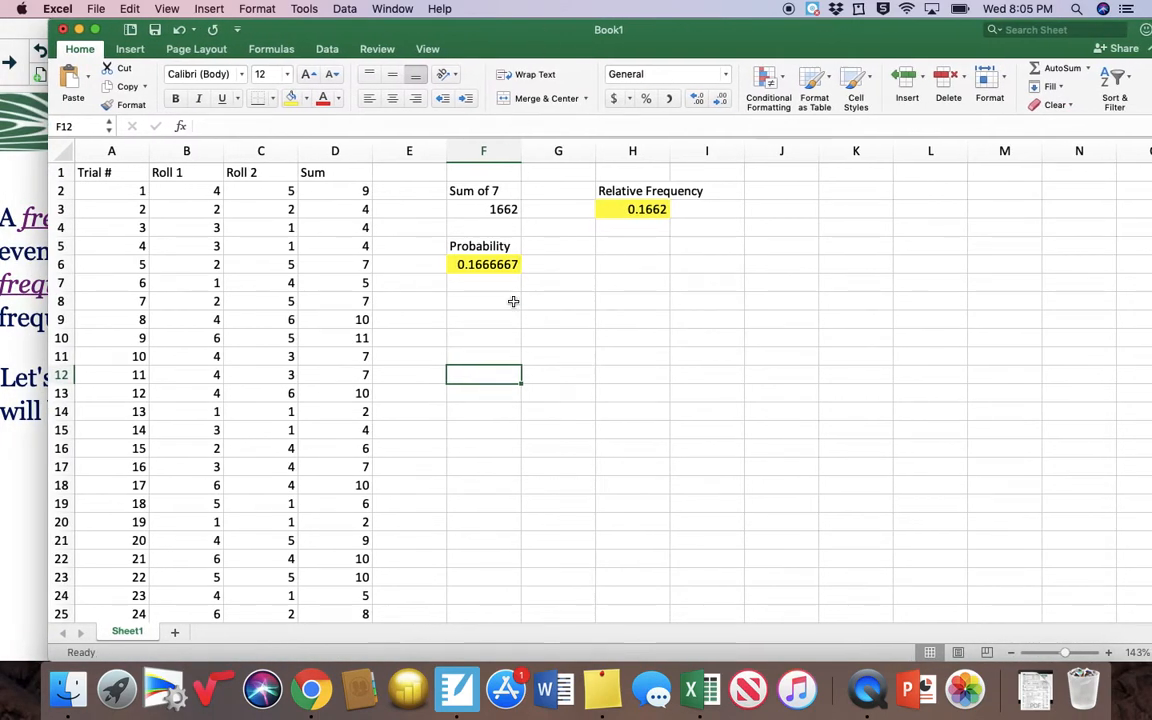
{"action": "mouse_move", "coordinate": [509, 298]}
{"action": "left_mouse_down"}
{"action": "mouse_move", "coordinate": [532, 298]}
{"action": "mouse_move", "coordinate": [500, 303]}
{"action": "left_mouse_up"}
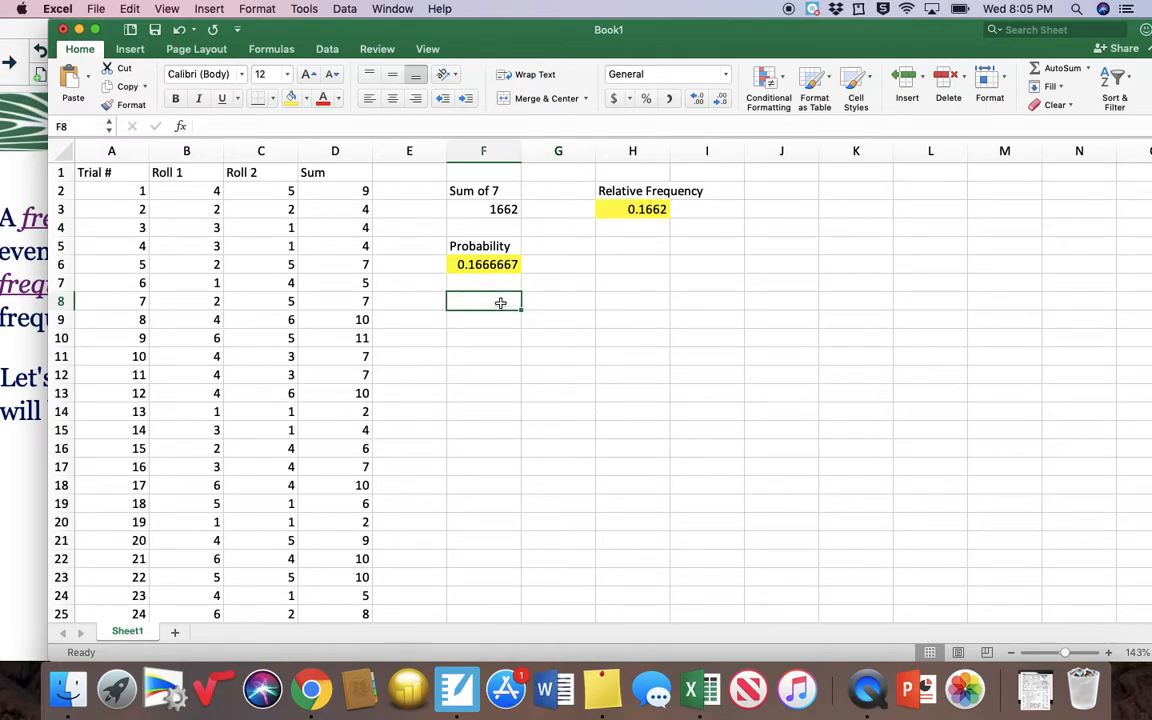
{"action": "type", "text": "Outcome"}
{"action": "key", "text": "Return"}
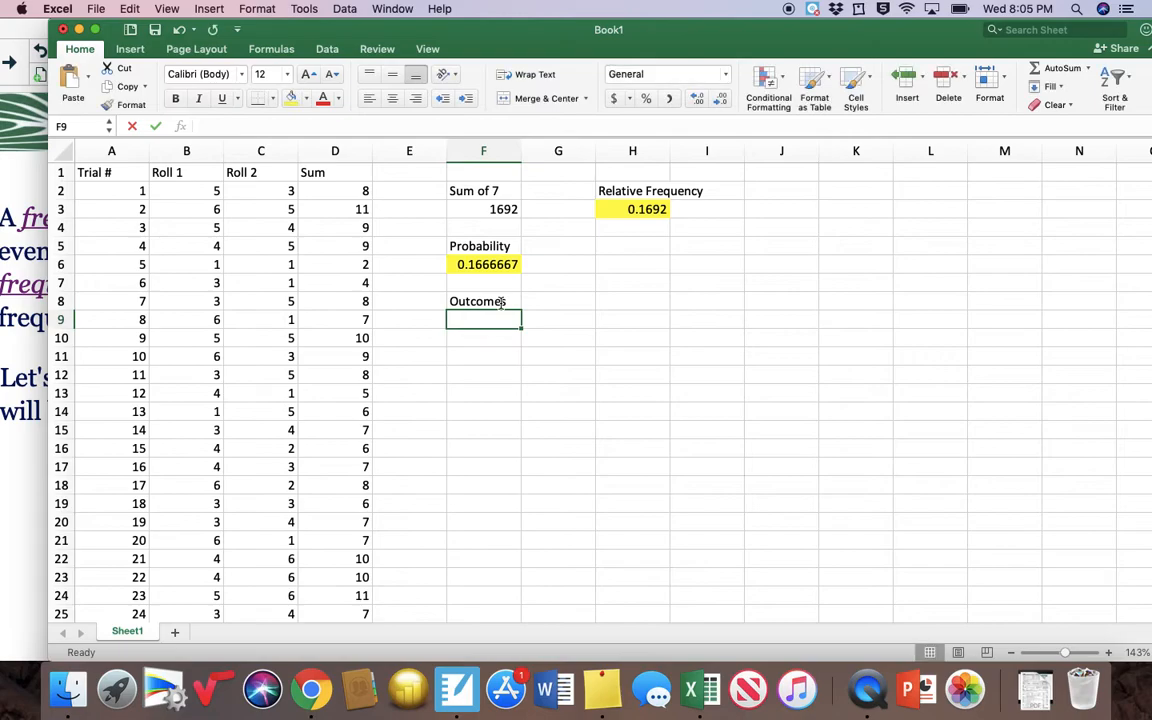
- List the possible dice sums 2 through 12 in cells F9 to F19
{"action": "type", "text": "2"}
{"action": "key", "text": "Return"}
{"action": "type", "text": "3"}
{"action": "key", "text": "Return"}
{"action": "type", "text": "4"}
{"action": "key", "text": "Return"}
{"action": "type", "text": "5"}
{"action": "key", "text": "Return"}
{"action": "type", "text": "6"}
{"action": "key", "text": "Return"}
{"action": "type", "text": "7"}
{"action": "key", "text": "Return"}
{"action": "type", "text": "8"}
{"action": "key", "text": "Return"}
{"action": "type", "text": "9"}
{"action": "key", "text": "Return"}
{"action": "type", "text": "10"}
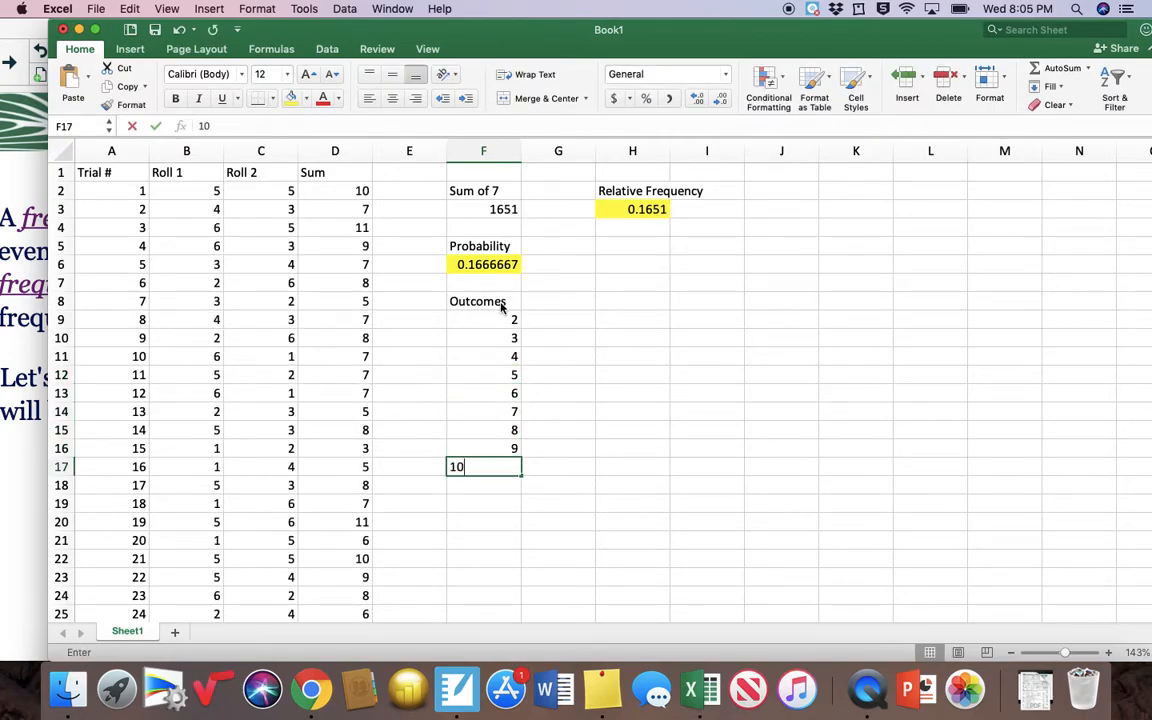
{"action": "key", "text": "Return"}
{"action": "type", "text": "11"}
{"action": "key", "text": "Return"}
{"action": "type", "text": "12"}
{"action": "key", "text": "Return"}
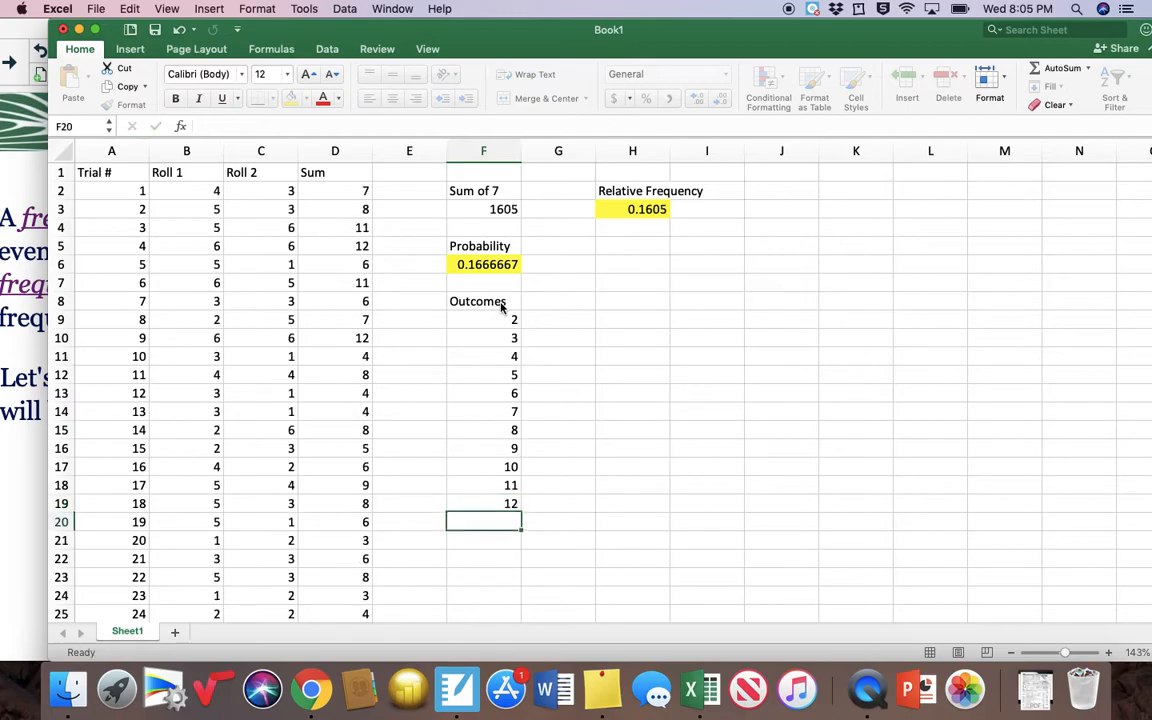
- Enter the headings "Frequency" in cell G8 and "Relative Frequencies" in cell H8
{"action": "left_click", "coordinate": [548, 301]}
{"action": "type", "text": "Frequency"}
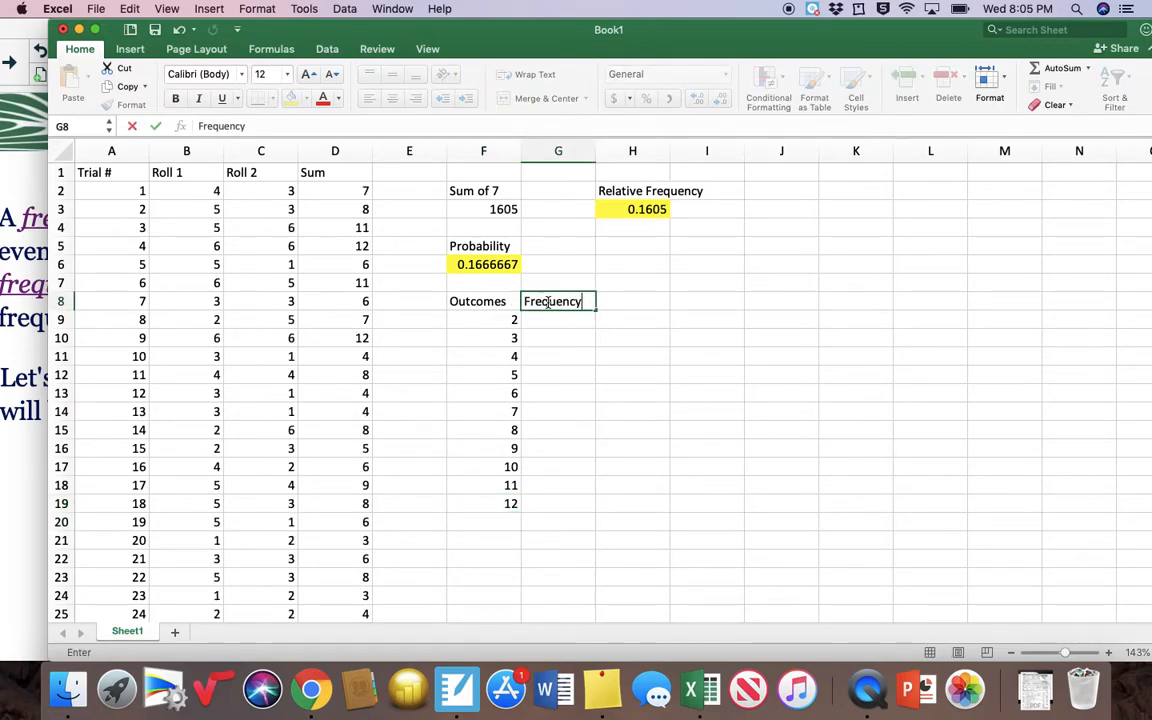
{"action": "key", "text": "Tab"}
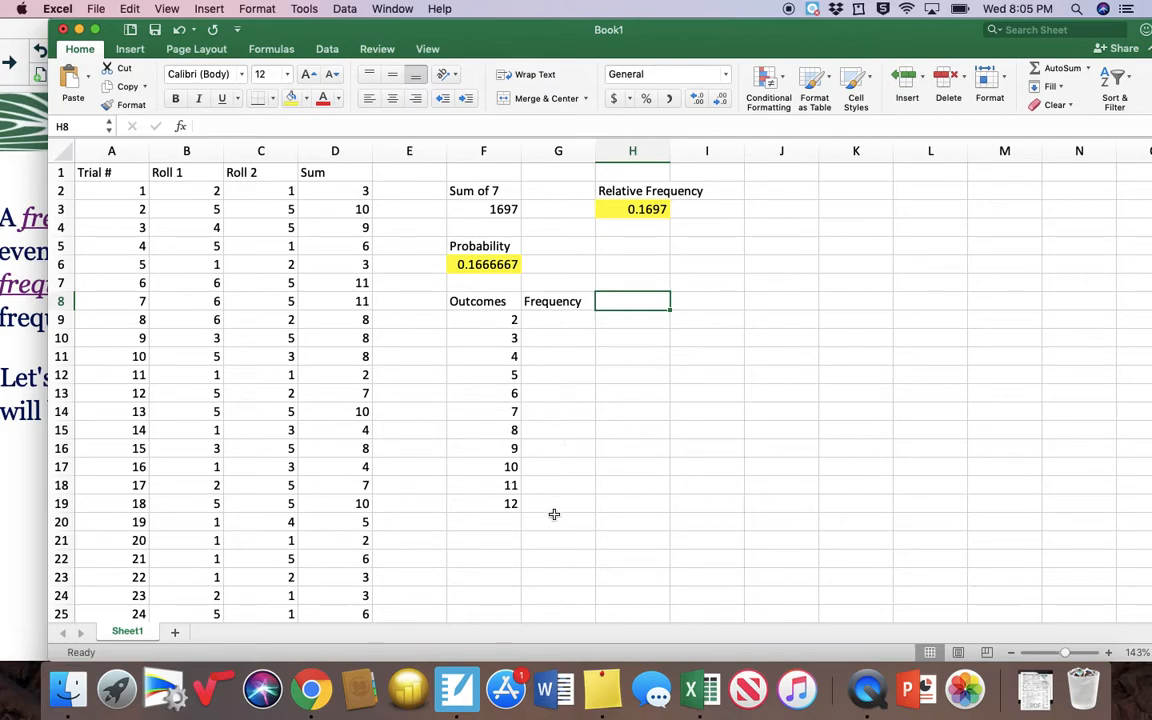
{"action": "type", "text": "Relative Frequencies"}
{"action": "key", "text": "Return"}
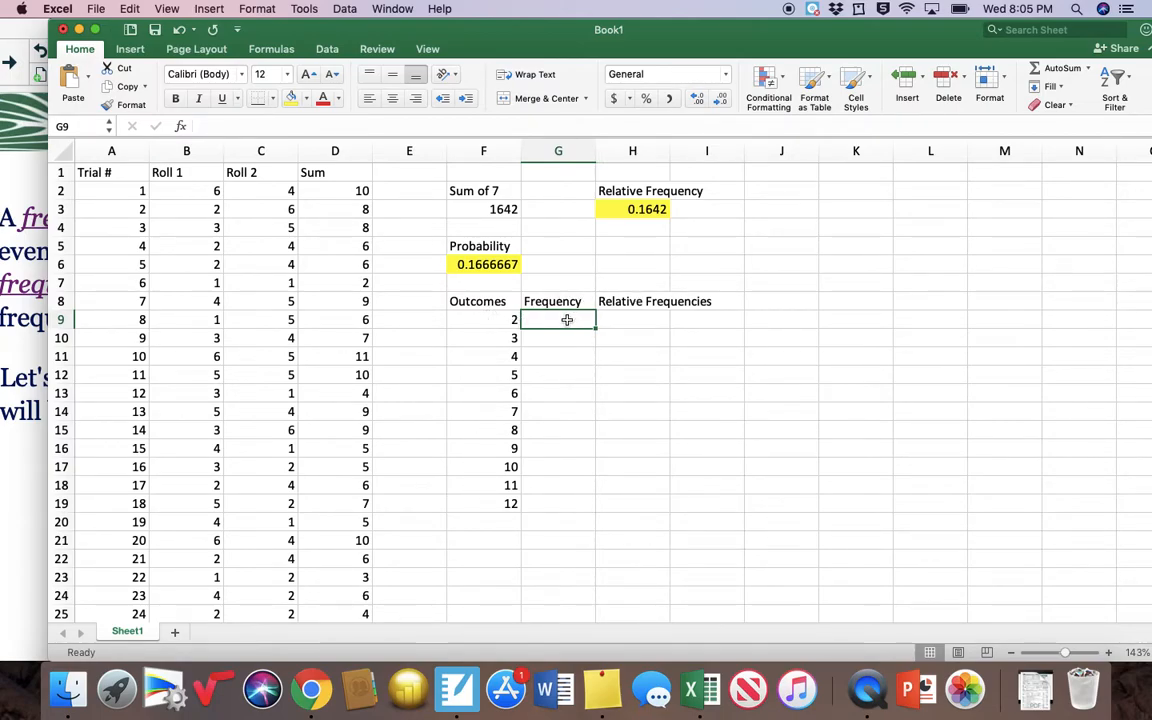
- Enter =COUNTIF(D:D,2) in cell G9 to count how often the sum 2 occurs in the Sum column
{"action": "type", "text": "="}
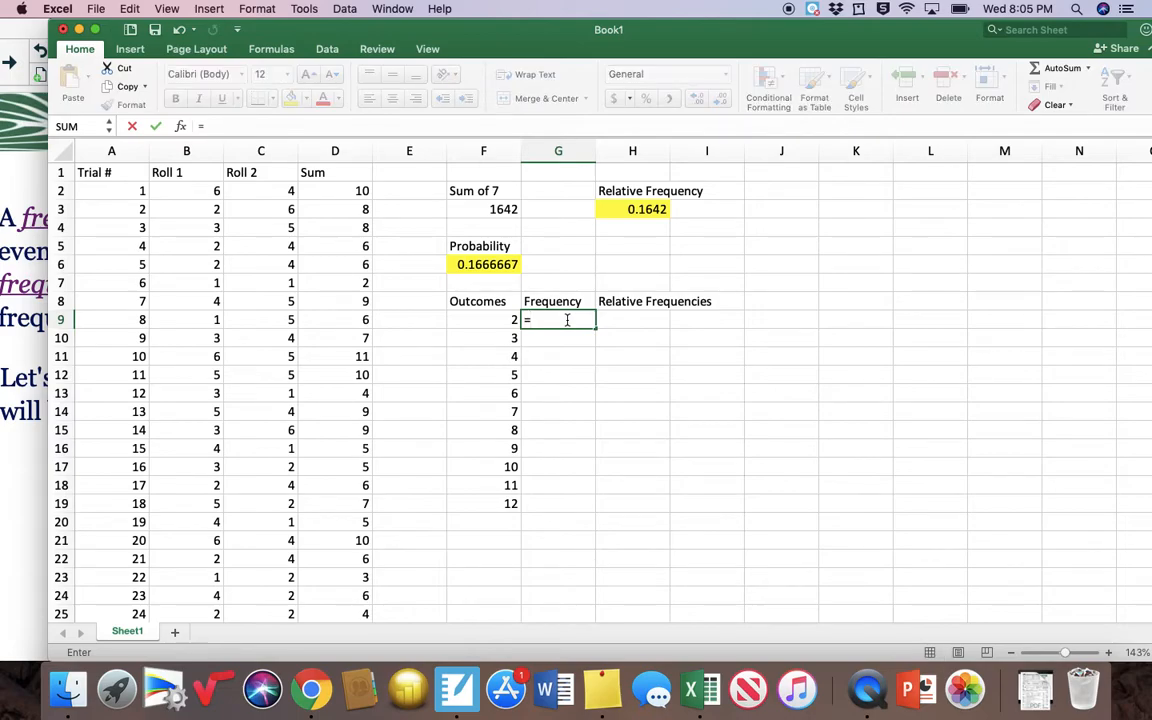
{"action": "type", "text": "countif("}
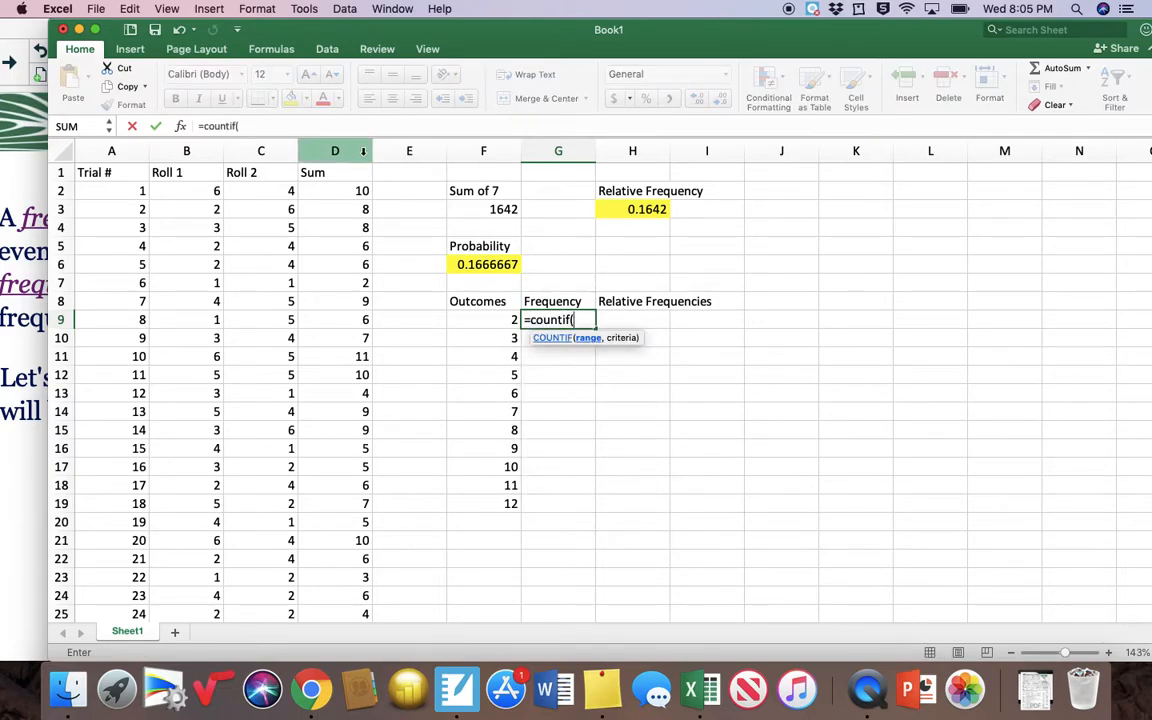
{"action": "left_click", "coordinate": [359, 150]}
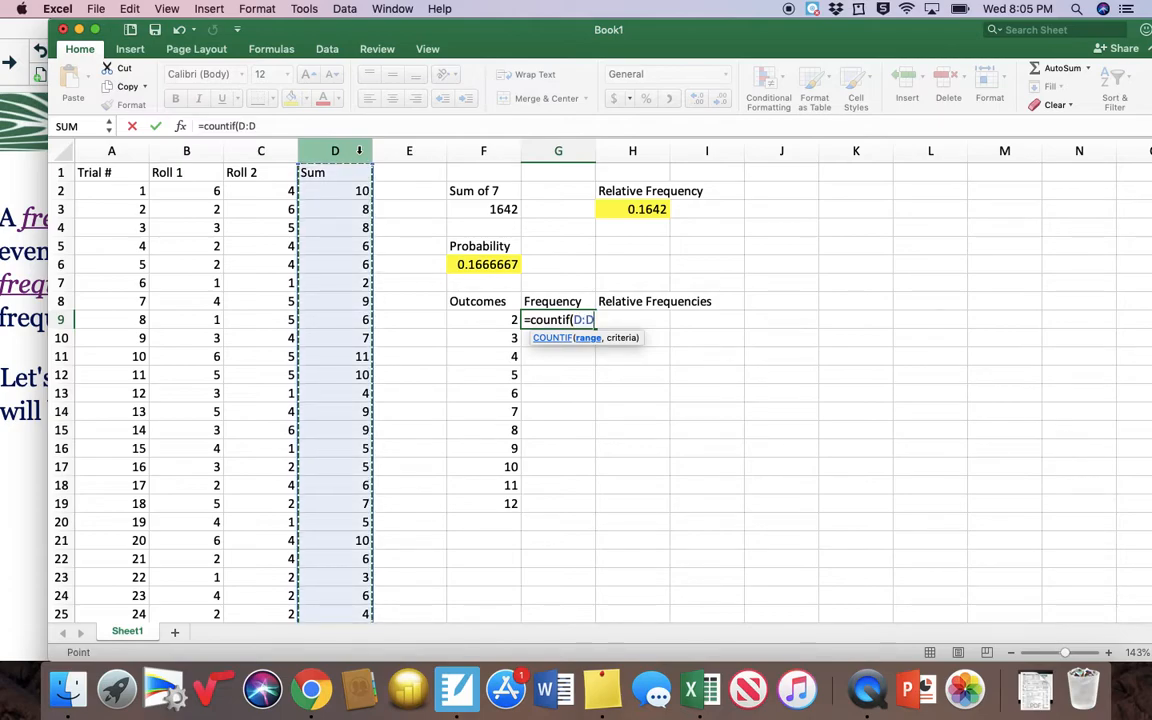
{"action": "type", "text": ",2)"}
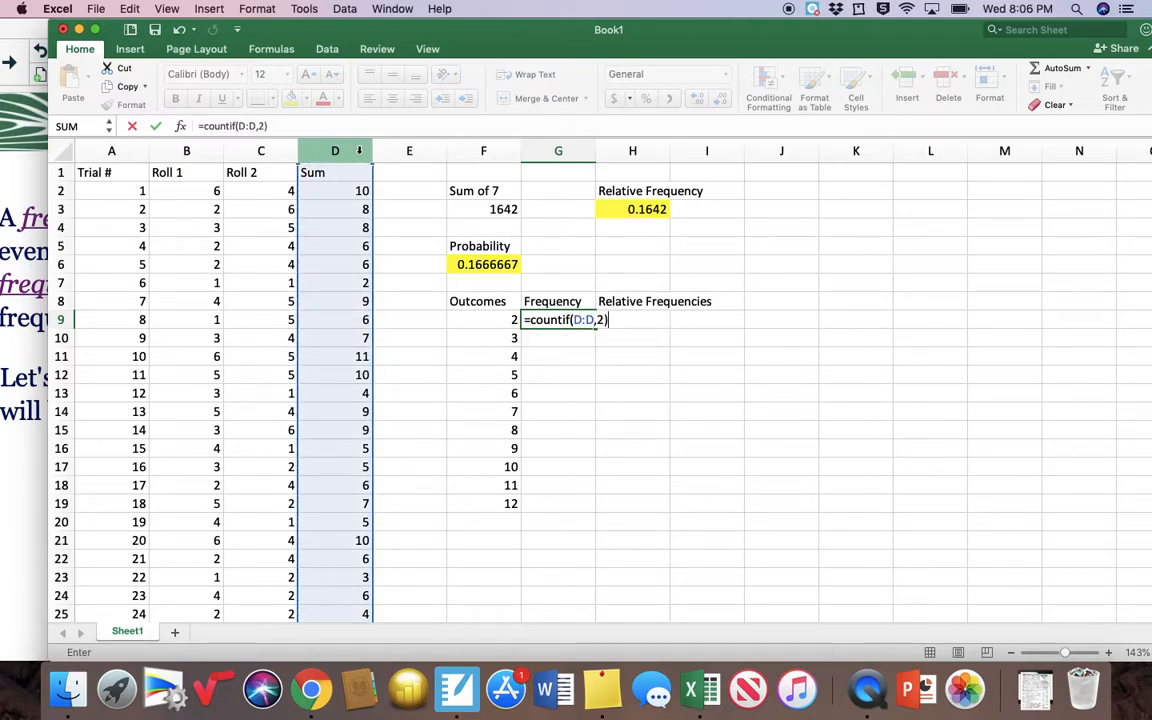
{"action": "key", "text": "Return"}
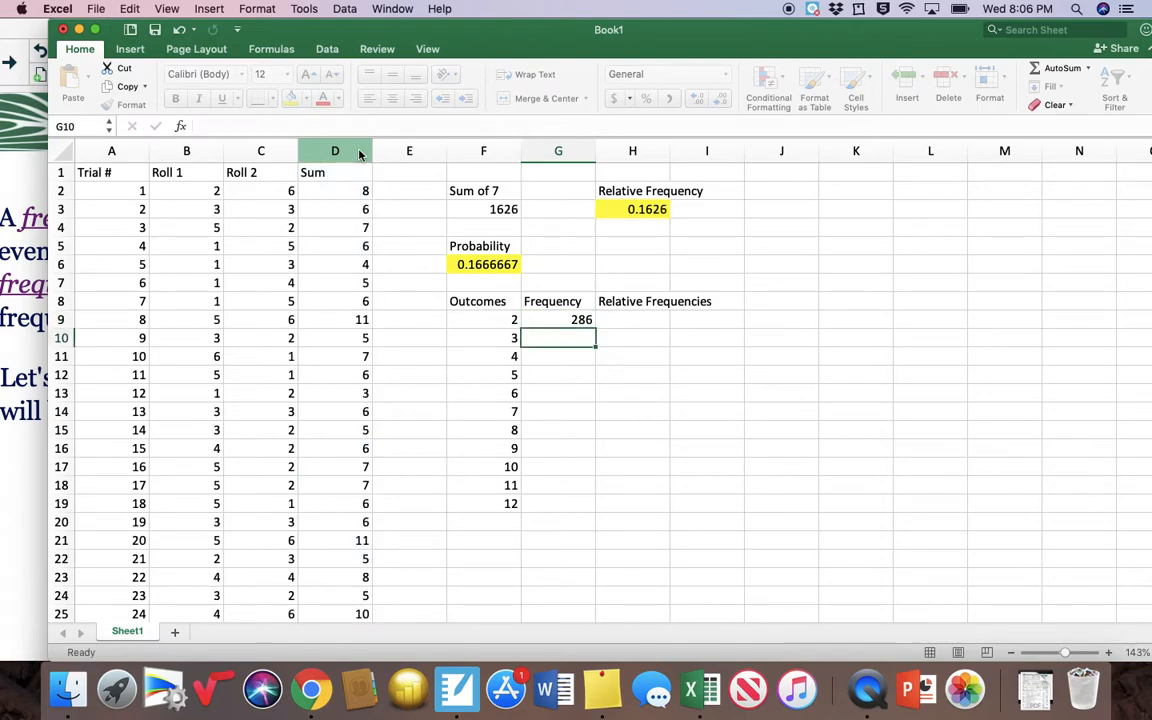
- Copy the COUNTIF formula from G9 down through G19
{"action": "left_click", "coordinate": [558, 320]}
{"action": "left_click_drag", "start_coordinate": [596, 327], "coordinate": [601, 511]}
{"action": "left_click", "coordinate": [558, 540]}
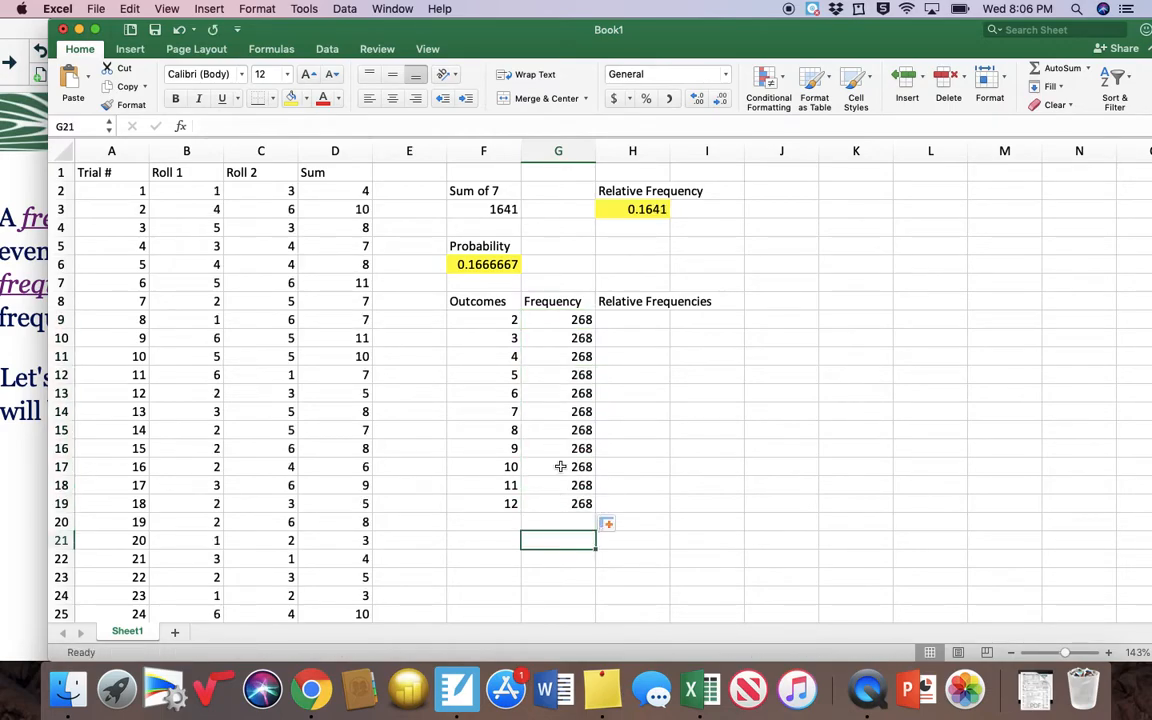
- Change the COUNTIF criterion to 3 in cell G10 and to 4 in cell G11
{"action": "left_click", "coordinate": [556, 338]}
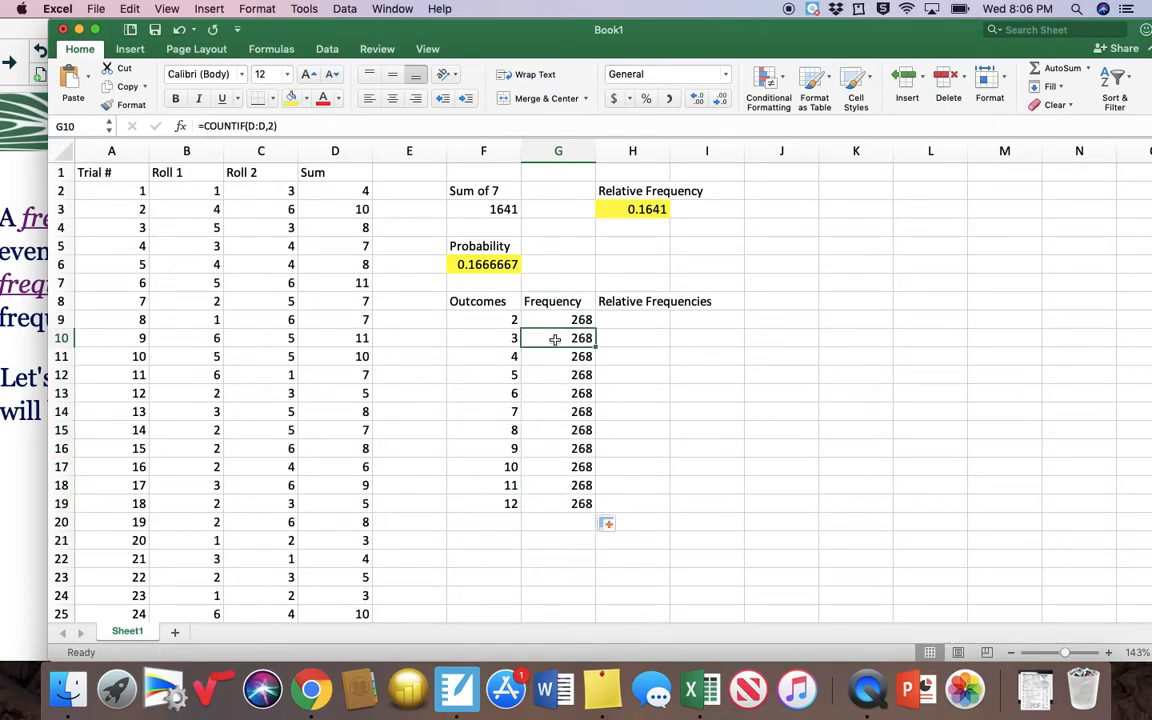
{"action": "left_click", "coordinate": [271, 126]}
{"action": "key", "text": "BackSpace"}
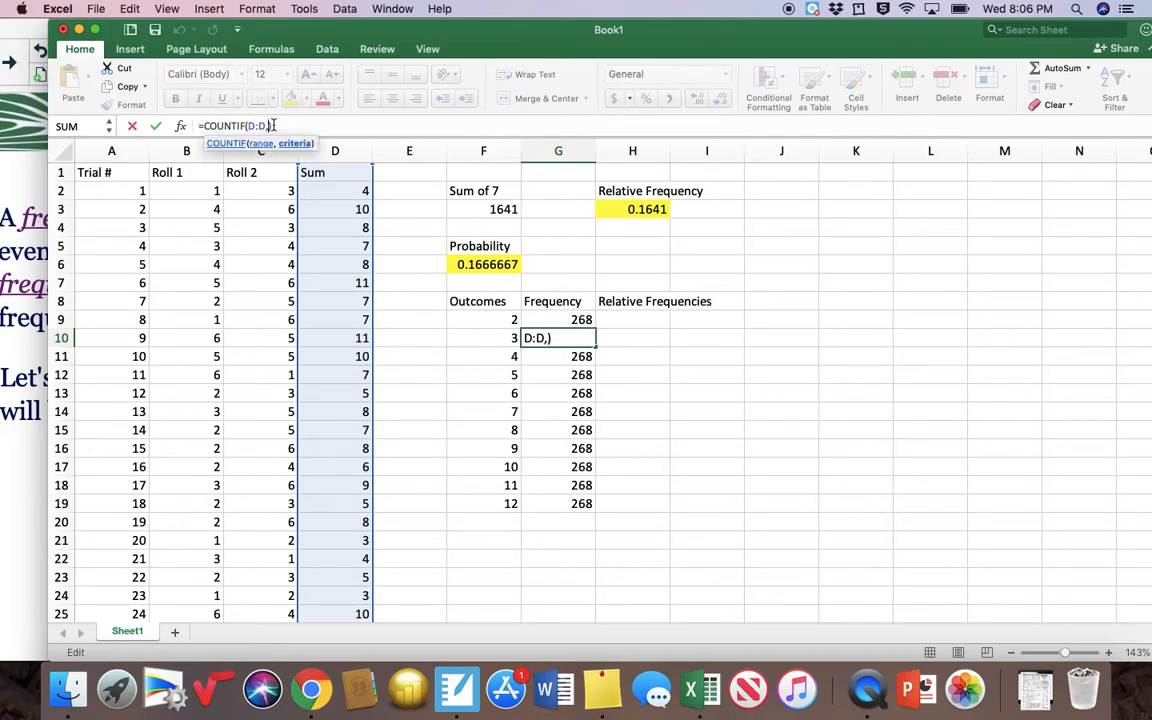
{"action": "type", "text": "3"}
{"action": "key", "text": "Return"}
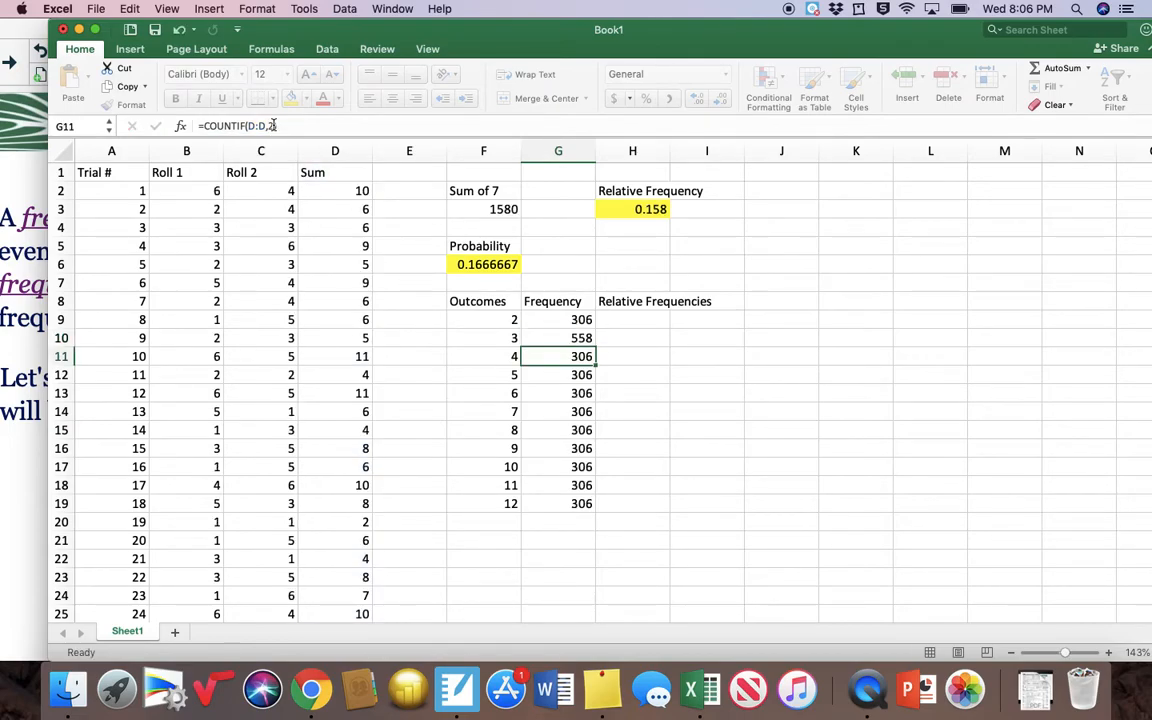
{"action": "left_click", "coordinate": [271, 126]}
{"action": "key", "text": "BackSpace"}
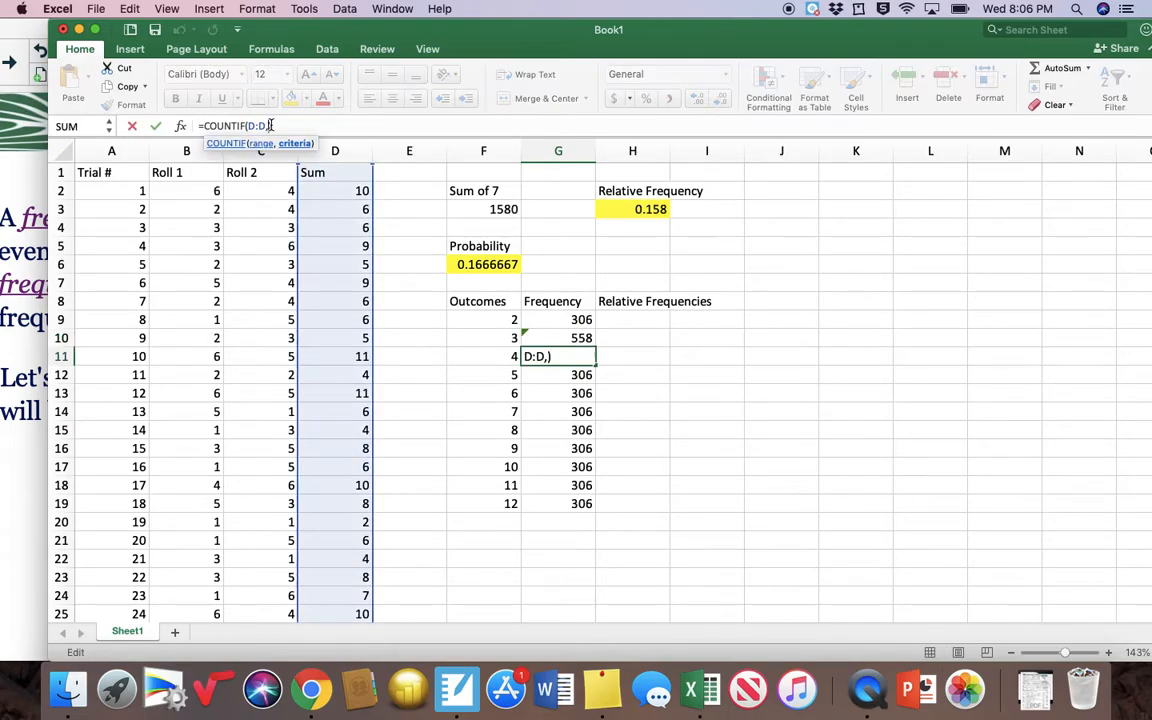
{"action": "type", "text": "4"}
{"action": "key", "text": "Return"}
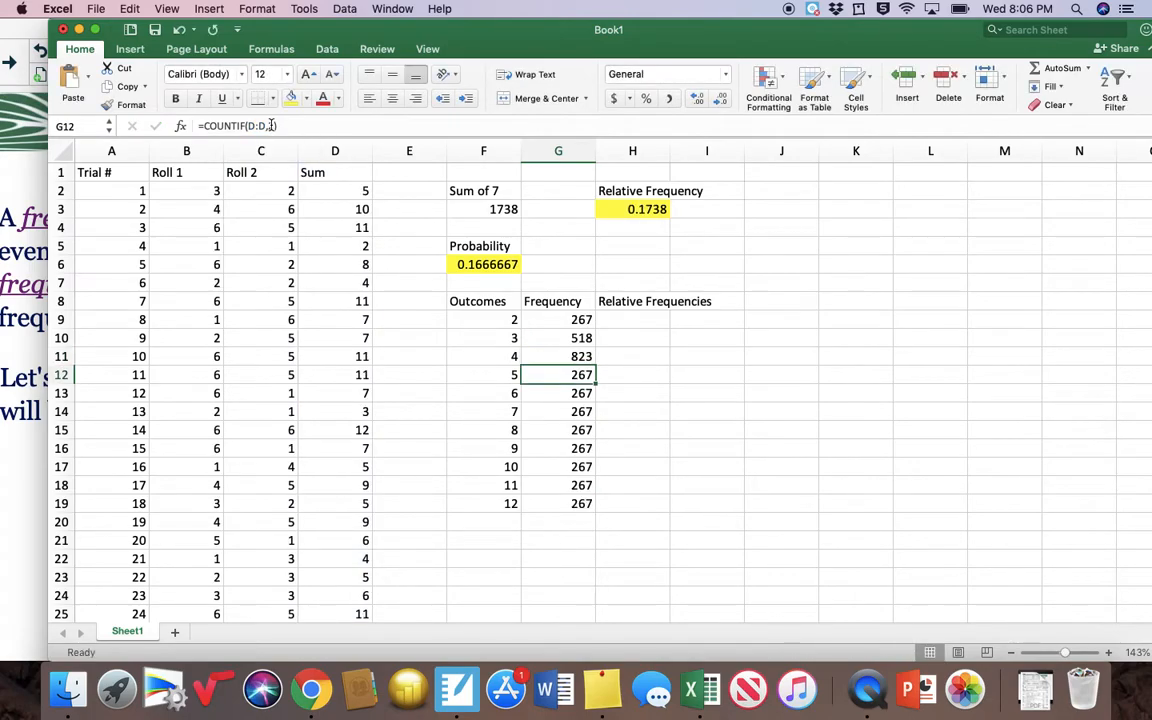
- Change the COUNTIF criterion to 5 in cell G12 and to 6 in cell G13
{"action": "left_click", "coordinate": [271, 126]}
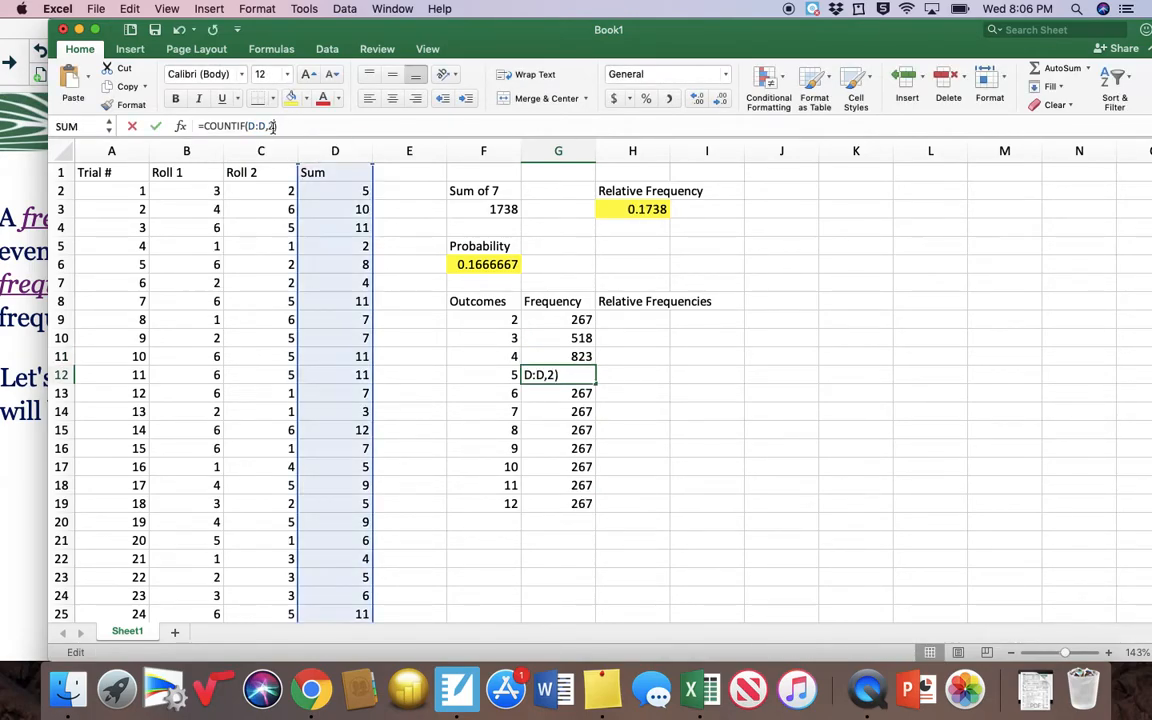
{"action": "key", "text": "BackSpace"}
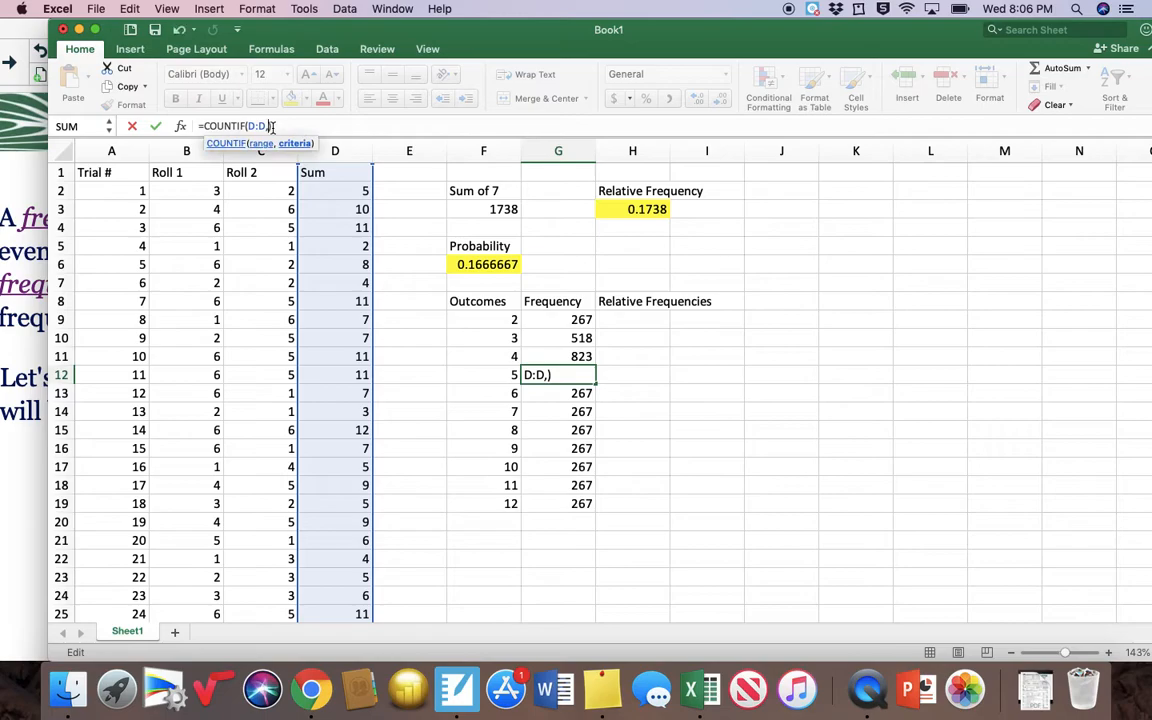
{"action": "type", "text": "5"}
{"action": "key", "text": "Return"}
{"action": "left_click", "coordinate": [271, 126]}
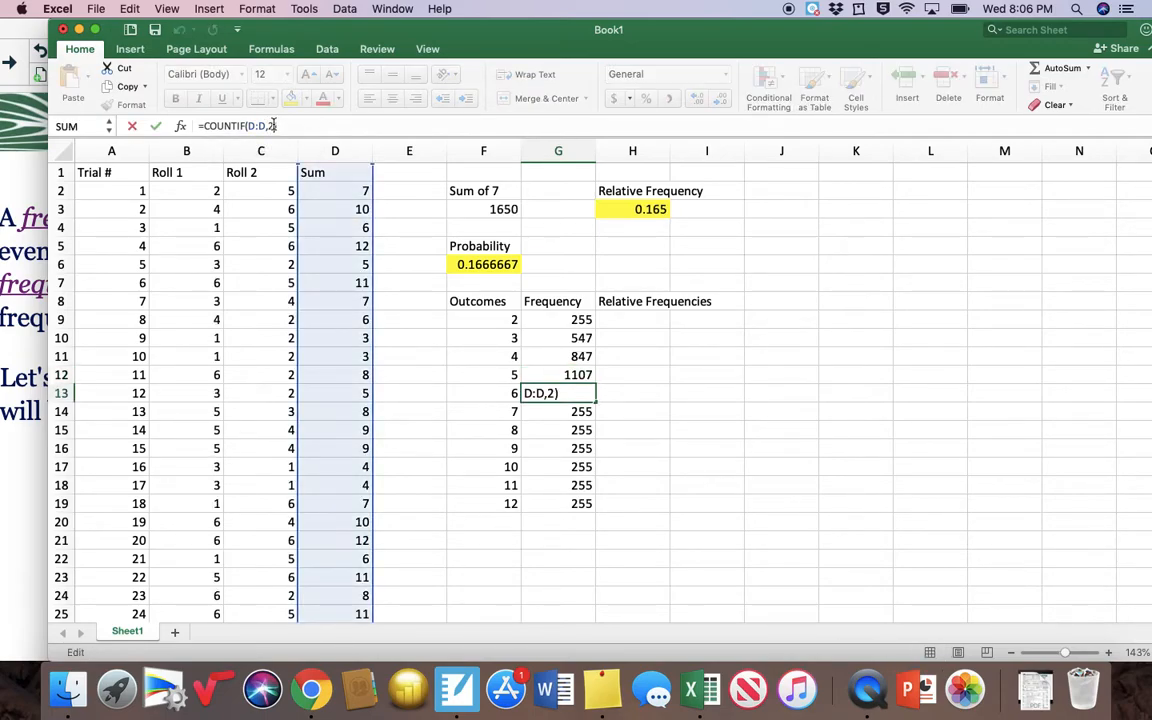
{"action": "key", "text": "BackSpace"}
{"action": "type", "text": "6"}
{"action": "key", "text": "Return"}
- Change the COUNTIF criterion to 7 in cell G14 and to 8 in cell G15
{"action": "left_click", "coordinate": [271, 126]}
{"action": "key", "text": "BackSpace"}
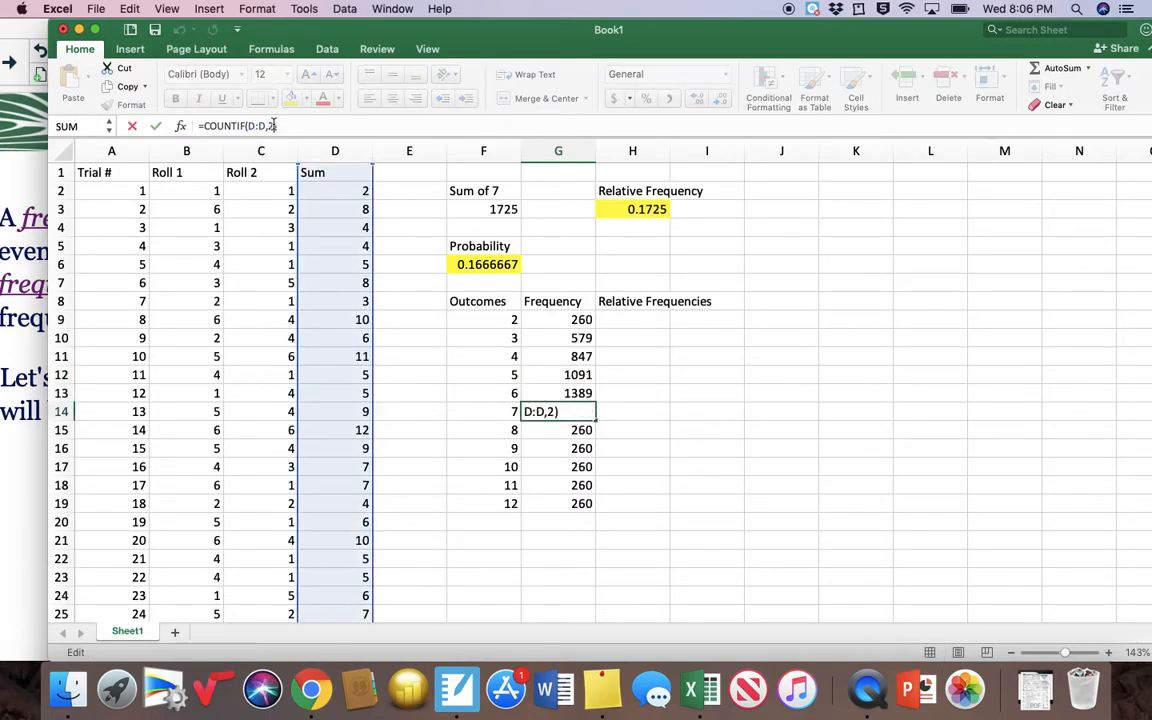
{"action": "type", "text": "7"}
{"action": "key", "text": "Return"}
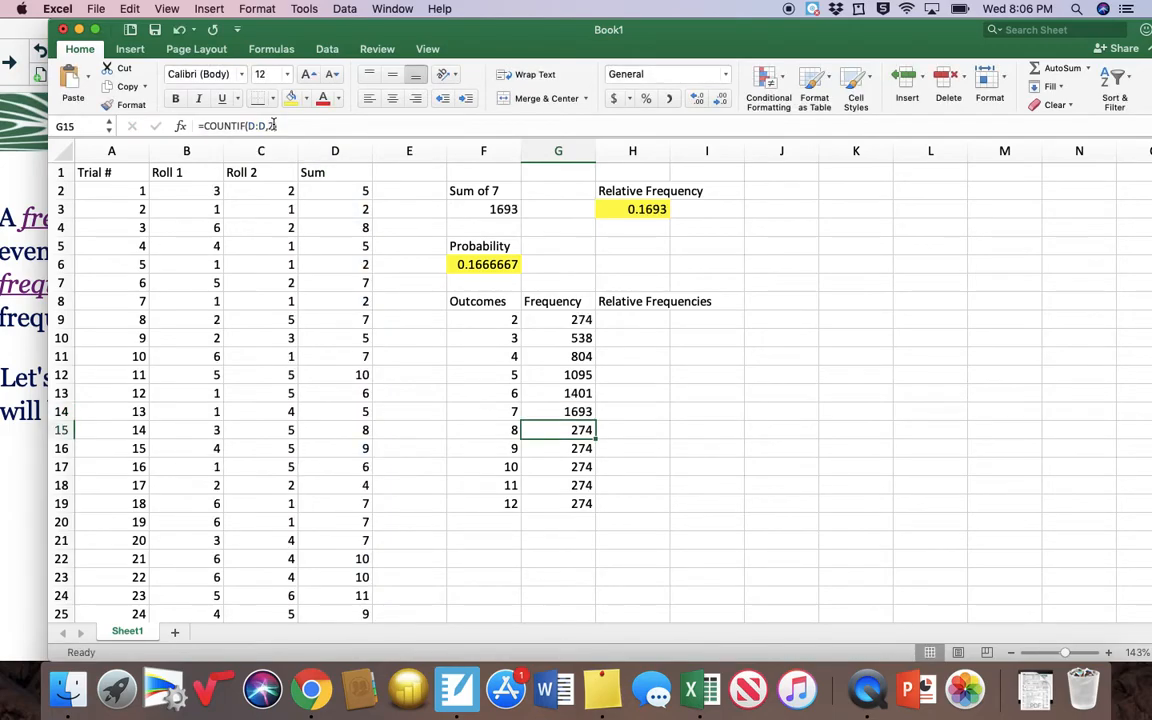
{"action": "left_click", "coordinate": [271, 126]}
{"action": "key", "text": "BackSpace"}
{"action": "type", "text": "8"}
{"action": "key", "text": "Return"}
- Change the COUNTIF criterion to 9 in cell G16 and to 10 in cell G17
{"action": "left_click", "coordinate": [271, 126]}
{"action": "key", "text": "BackSpace"}
{"action": "type", "text": "9"}
{"action": "key", "text": "Return"}
{"action": "left_click", "coordinate": [271, 126]}
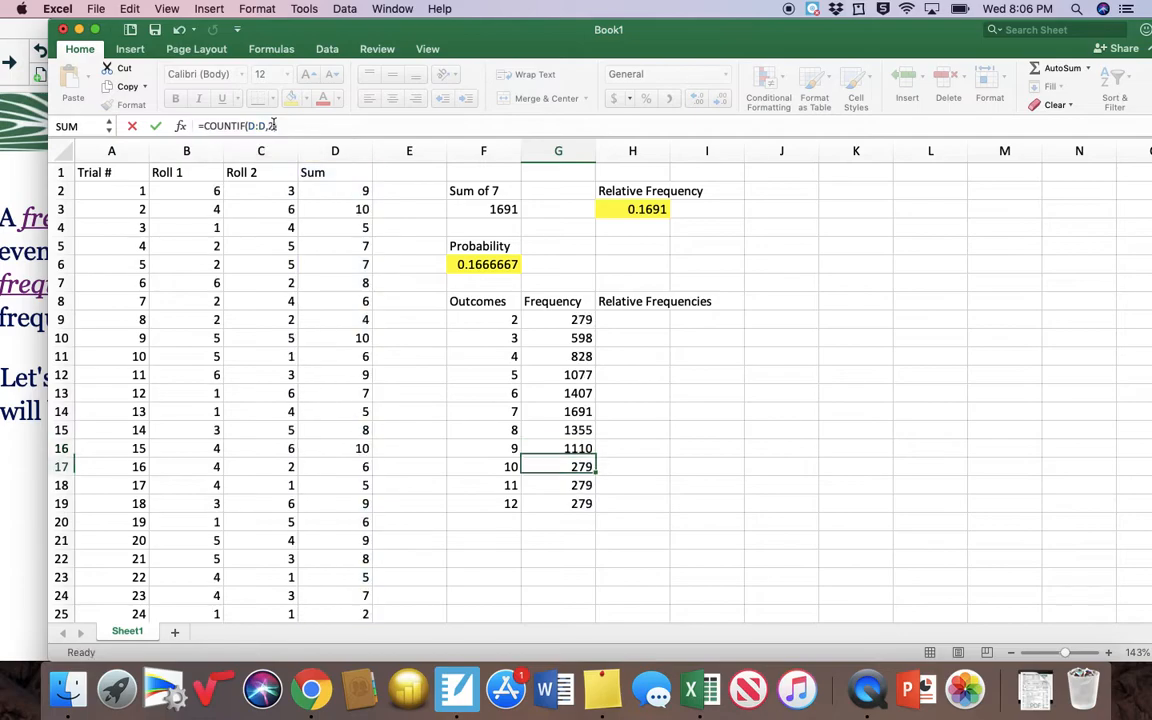
{"action": "key", "text": "BackSpace"}
{"action": "type", "text": "10"}
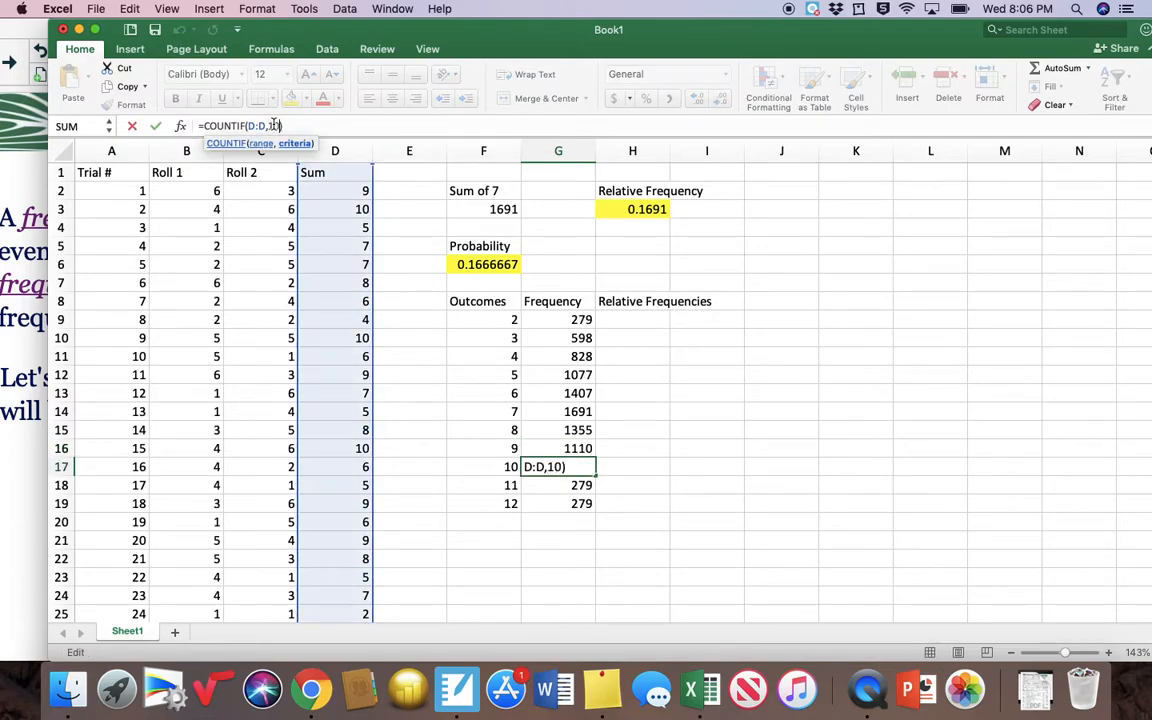
{"action": "key", "text": "Return"}
- Change the COUNTIF criterion to 11 in cell G18 and to 12 in cell G19
{"action": "left_click", "coordinate": [272, 126]}
{"action": "key", "text": "BackSpace"}
{"action": "type", "text": "1"}
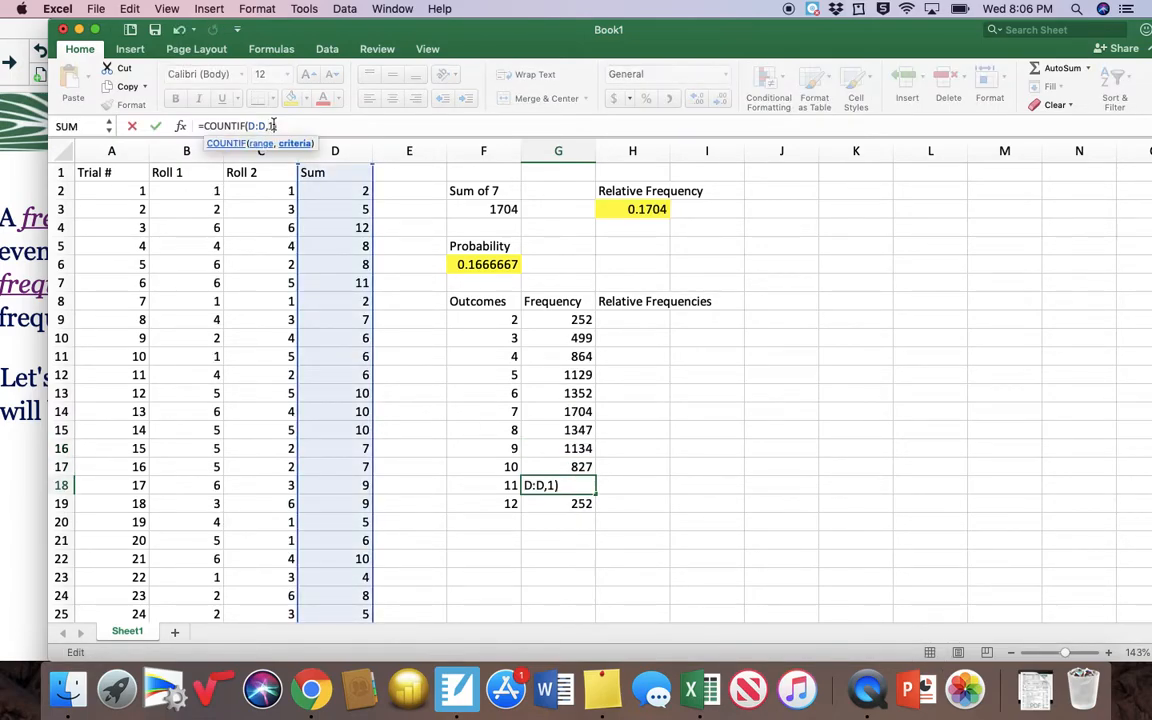
{"action": "type", "text": "1"}
{"action": "key", "text": "Return"}
{"action": "left_click", "coordinate": [272, 126]}
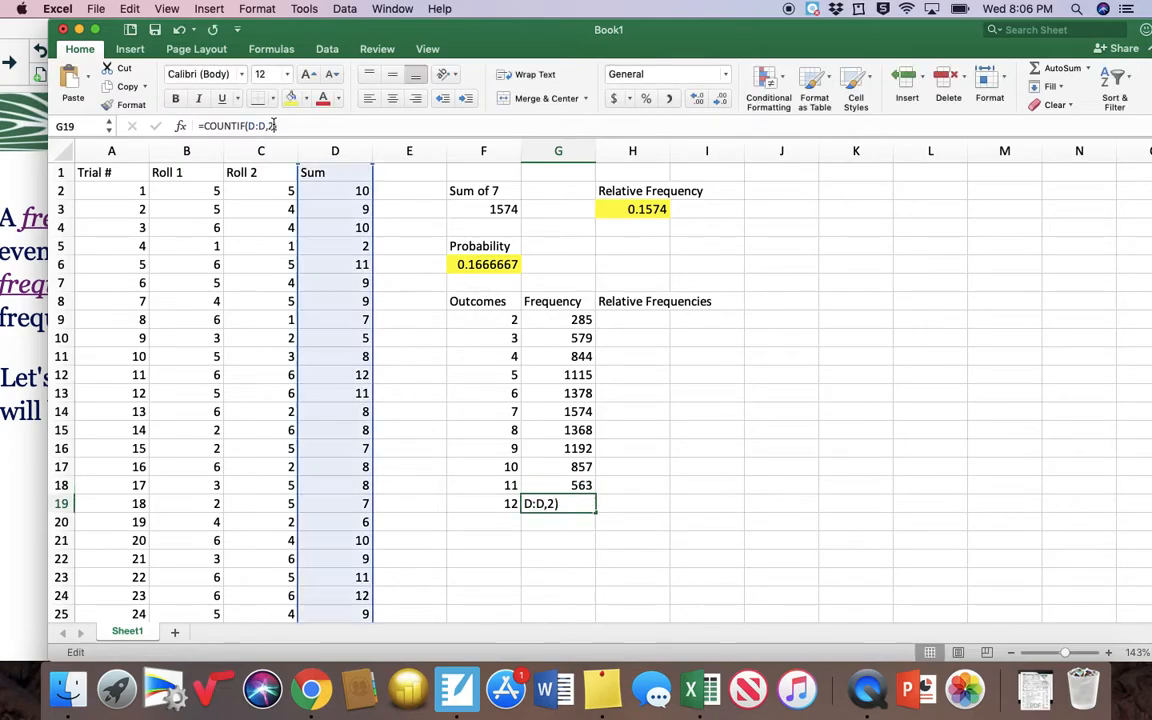
{"action": "key", "text": "BackSpace"}
{"action": "type", "text": "12"}
{"action": "key", "text": "Return"}
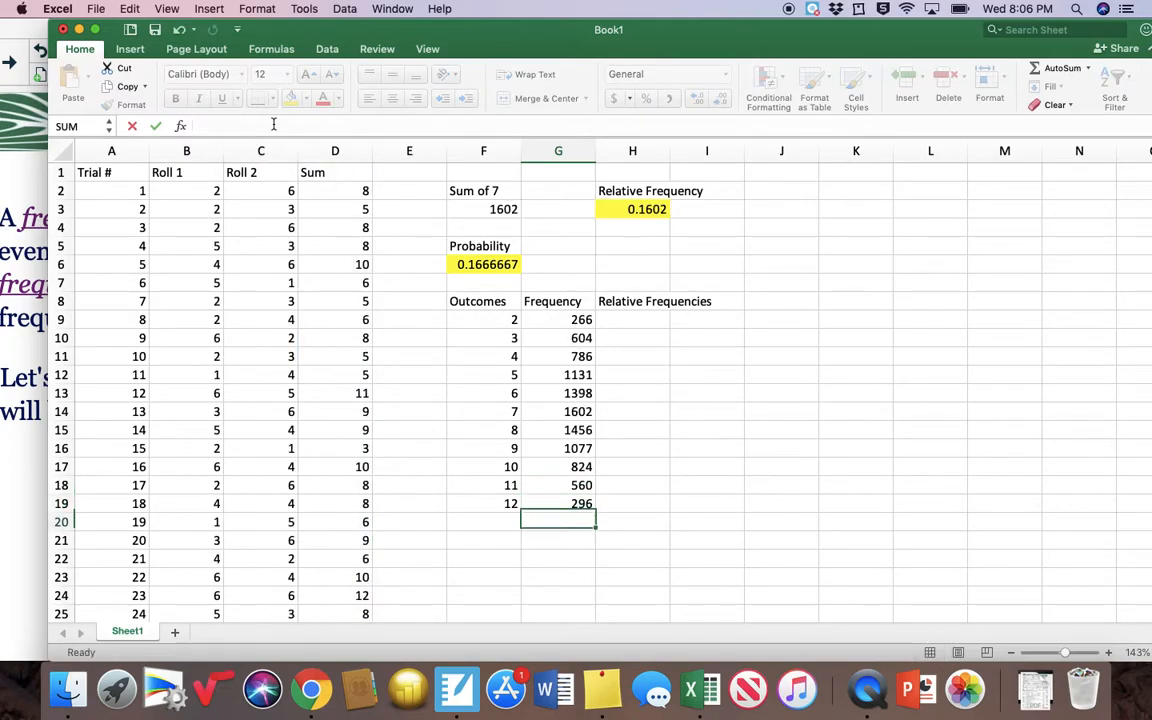
- Enter =G9/10000 in cell H9 to calculate the relative frequency of the sum 2
{"action": "left_click", "coordinate": [638, 322]}
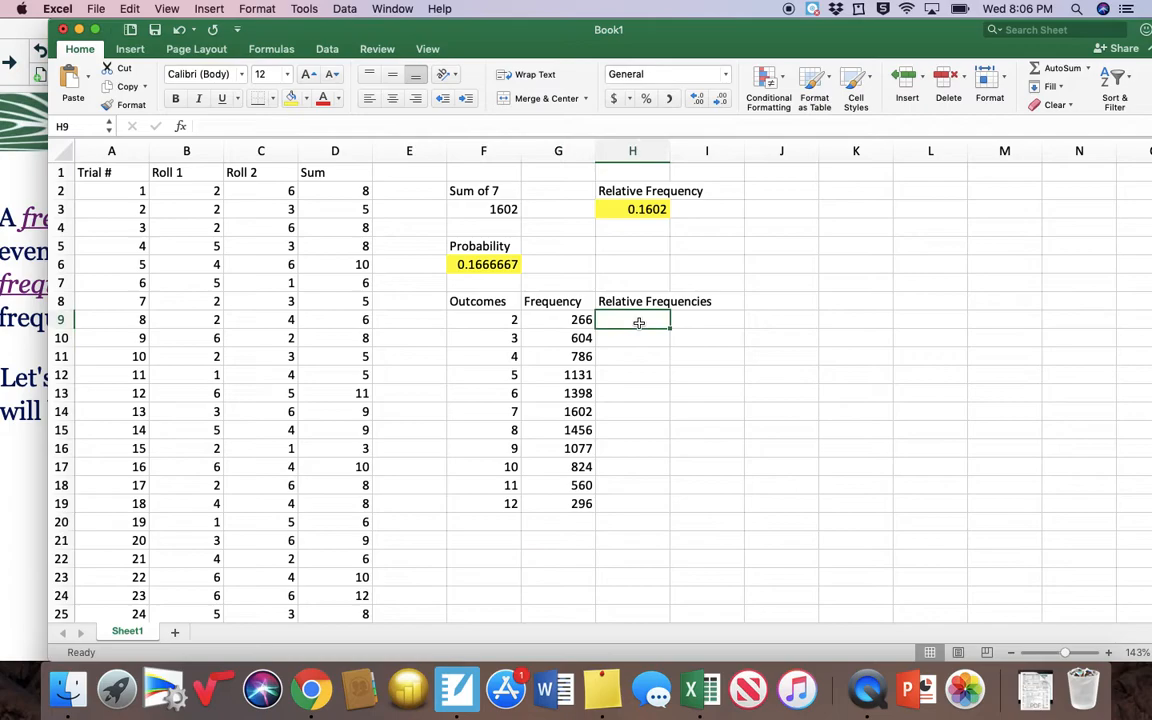
{"action": "type", "text": "="}
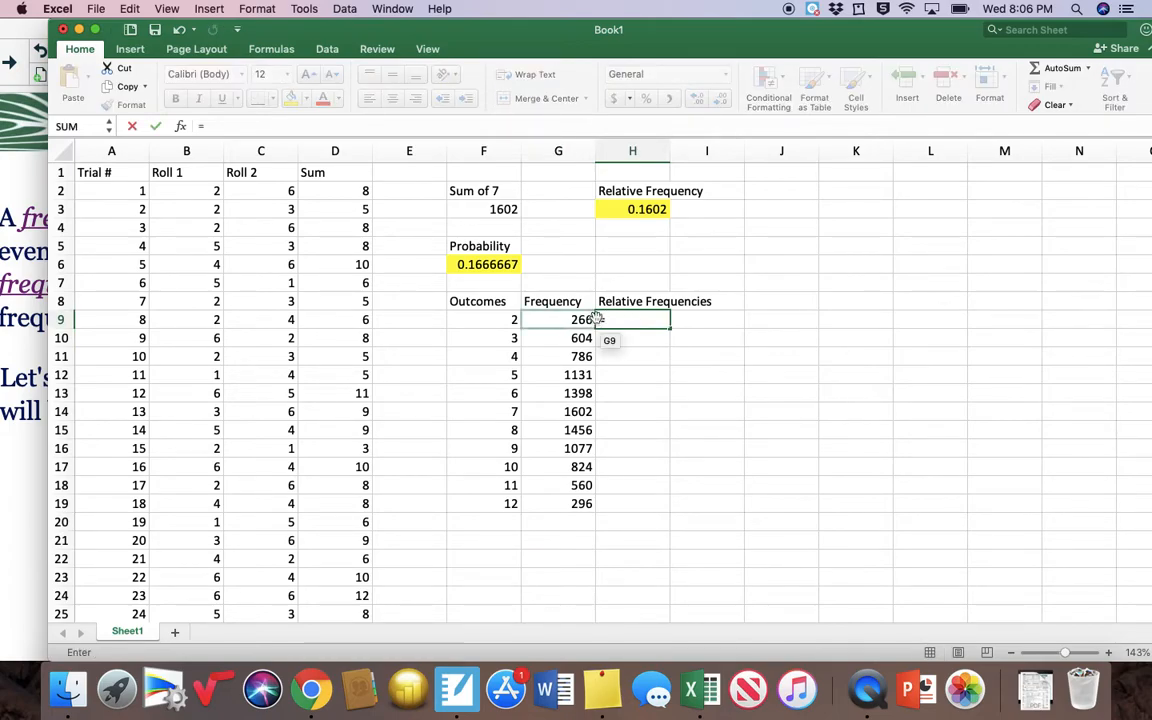
{"action": "left_click", "coordinate": [566, 320]}
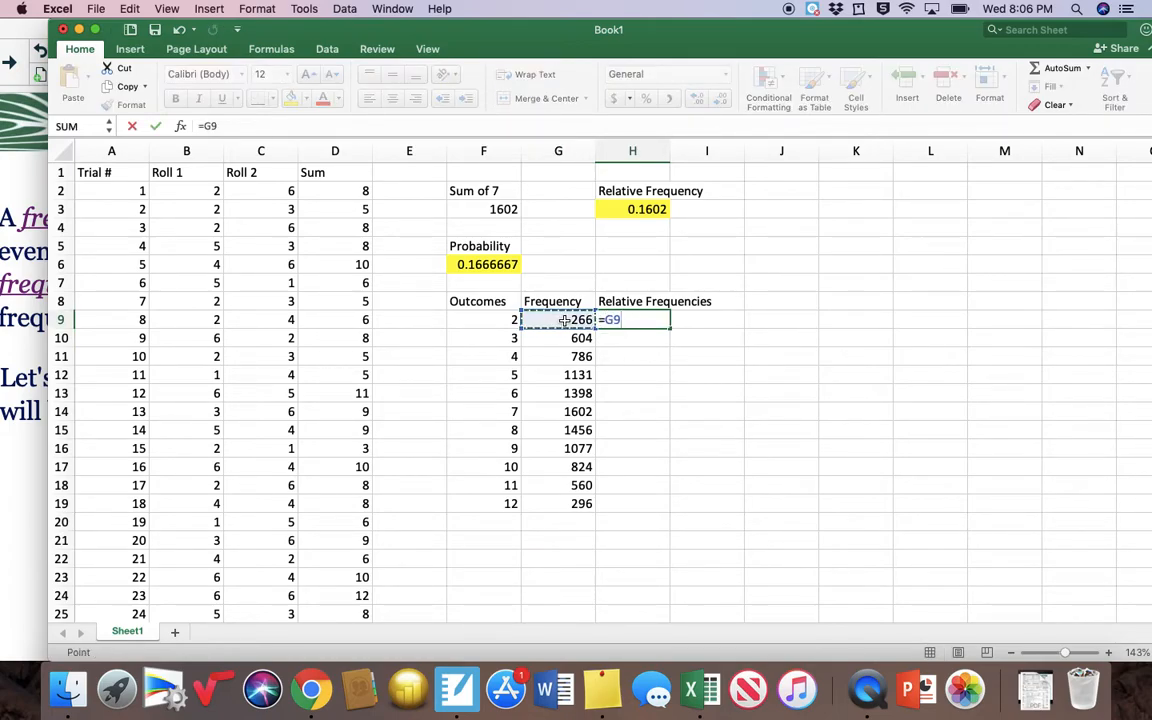
{"action": "type", "text": "/1000"}
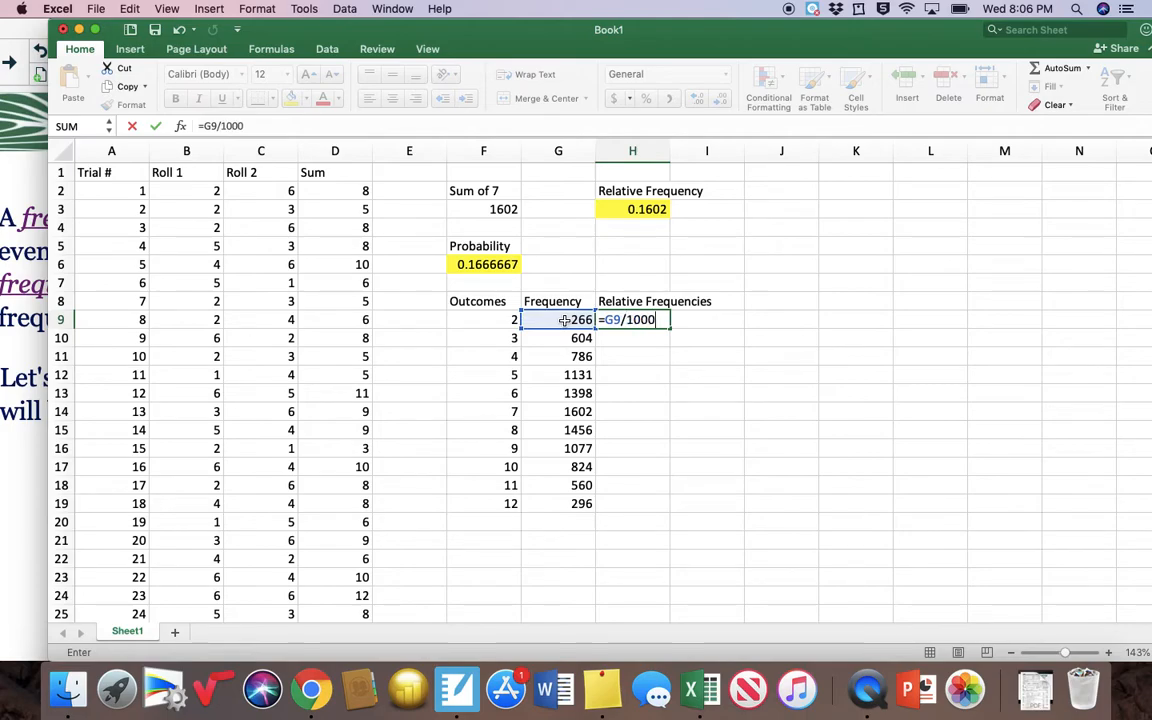
{"action": "type", "text": "0"}
{"action": "key", "text": "Return"}
- Copy the relative frequency formula from H9 down through H19
{"action": "left_click", "coordinate": [635, 320]}
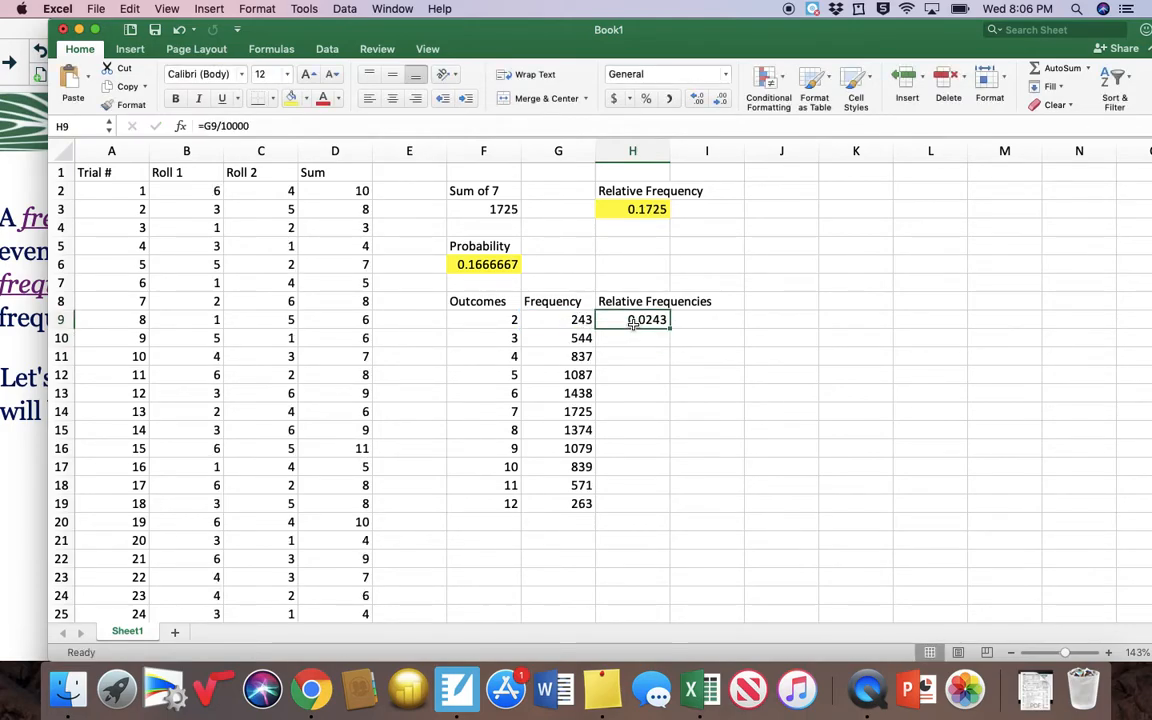
{"action": "left_click_drag", "start_coordinate": [668, 322], "coordinate": [666, 504]}
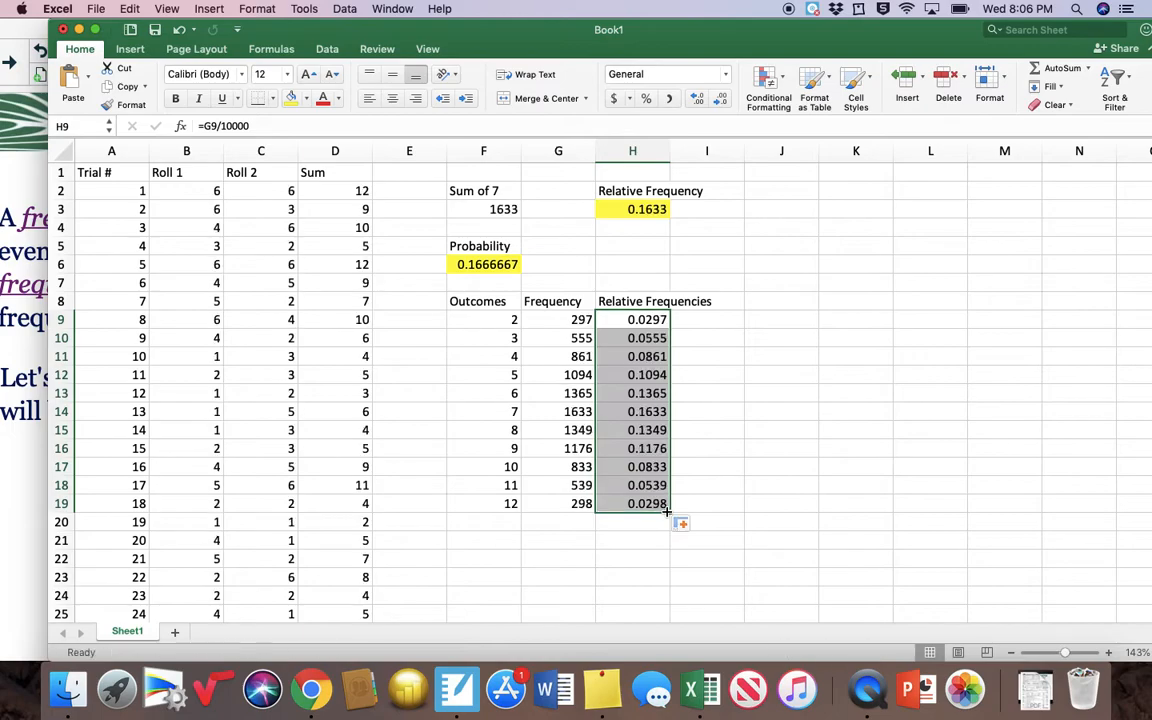
{"action": "left_click", "coordinate": [632, 318]}
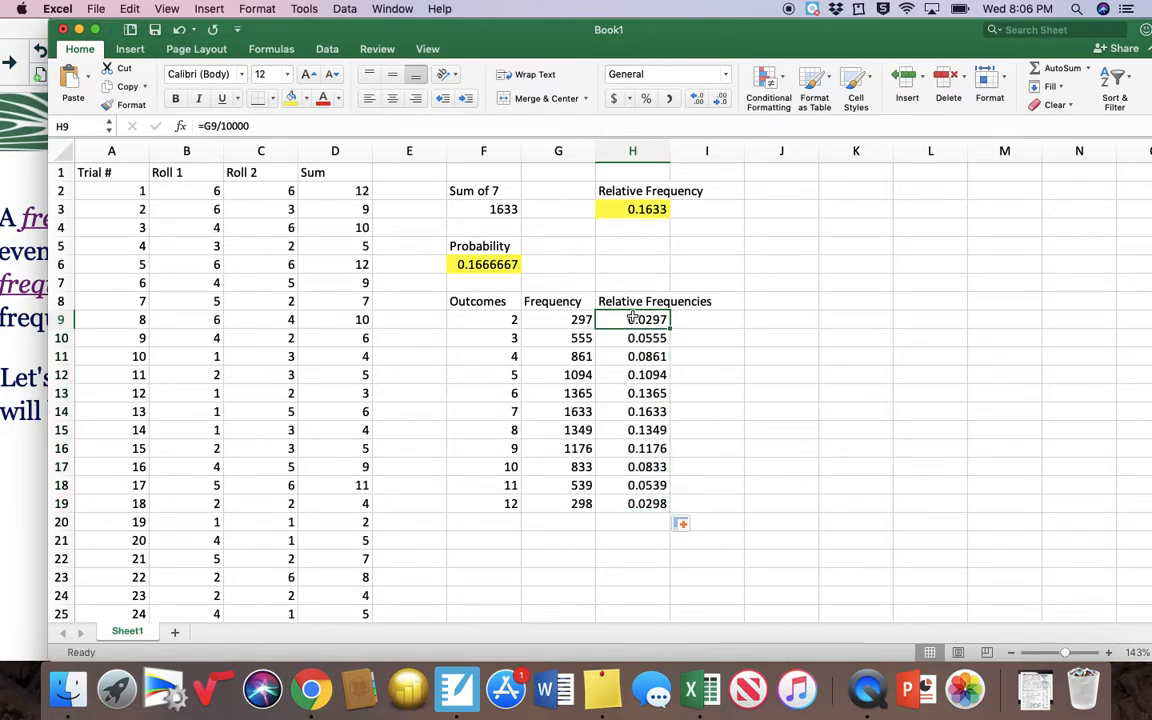
{"action": "left_click", "coordinate": [715, 485]}
- Apply borders to every cell of the table F8:H19 and widen column H to fit the "Relative Frequencies" heading
{"action": "left_click_drag", "start_coordinate": [482, 304], "coordinate": [645, 504]}
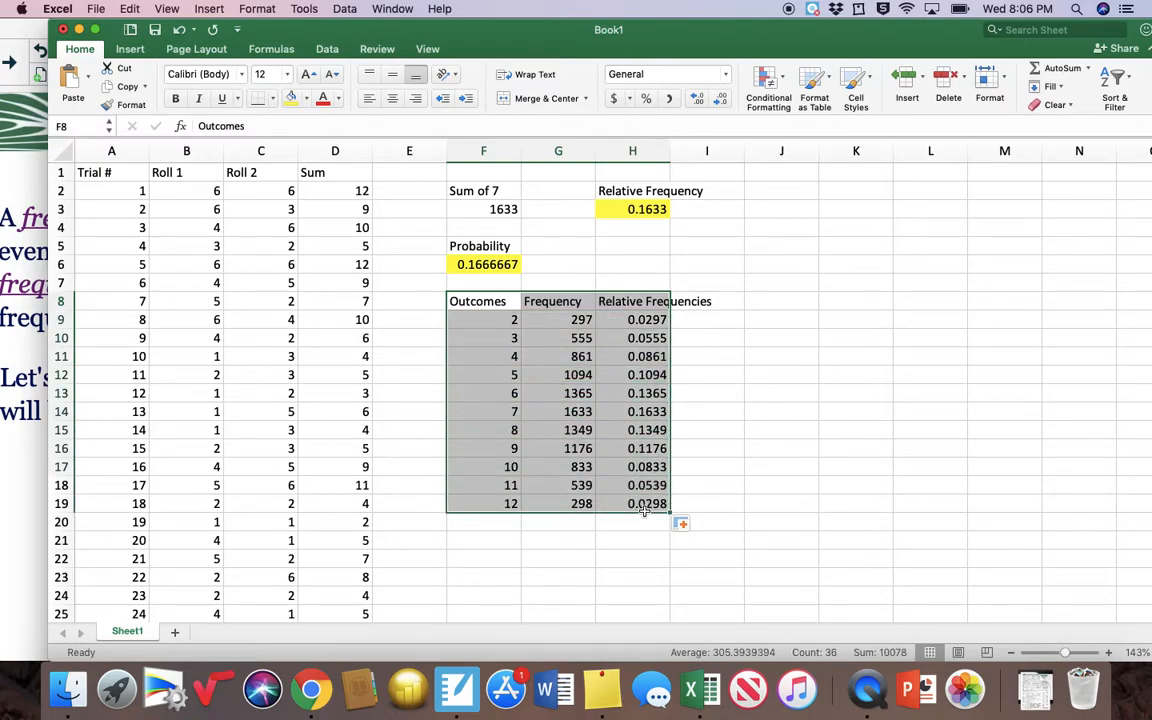
{"action": "left_click", "coordinate": [273, 99]}
{"action": "left_click", "coordinate": [287, 285]}
{"action": "left_click", "coordinate": [273, 99]}
{"action": "left_click", "coordinate": [287, 245]}
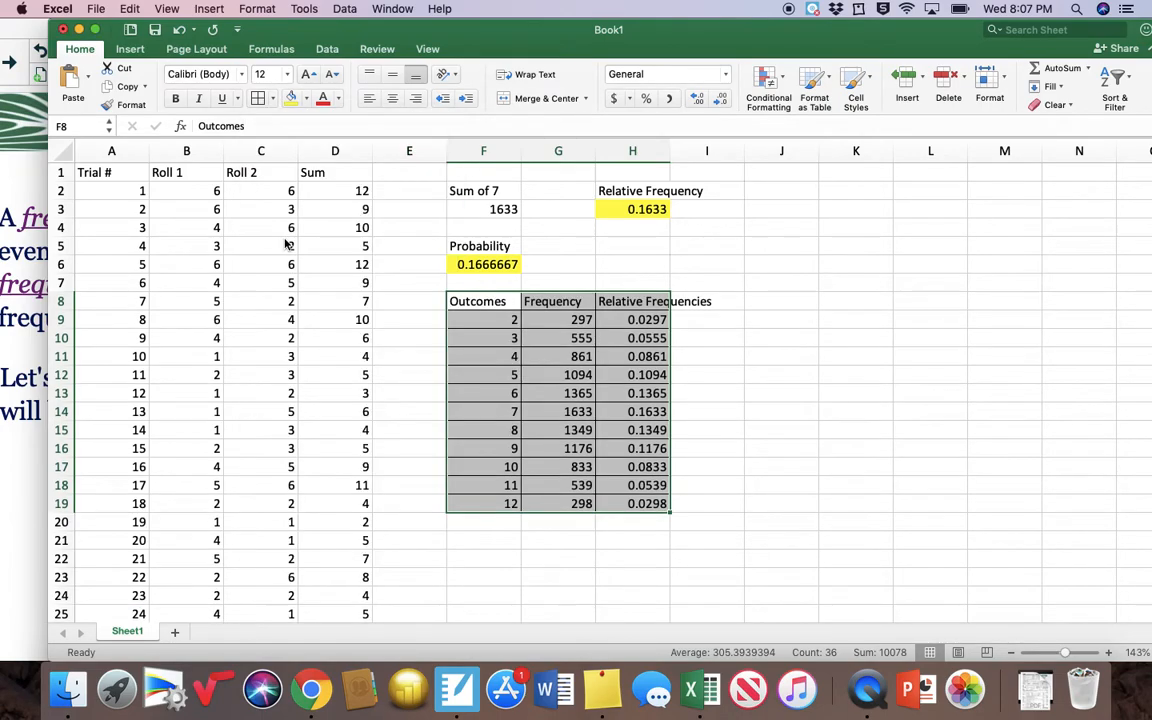
{"action": "left_click", "coordinate": [760, 301]}
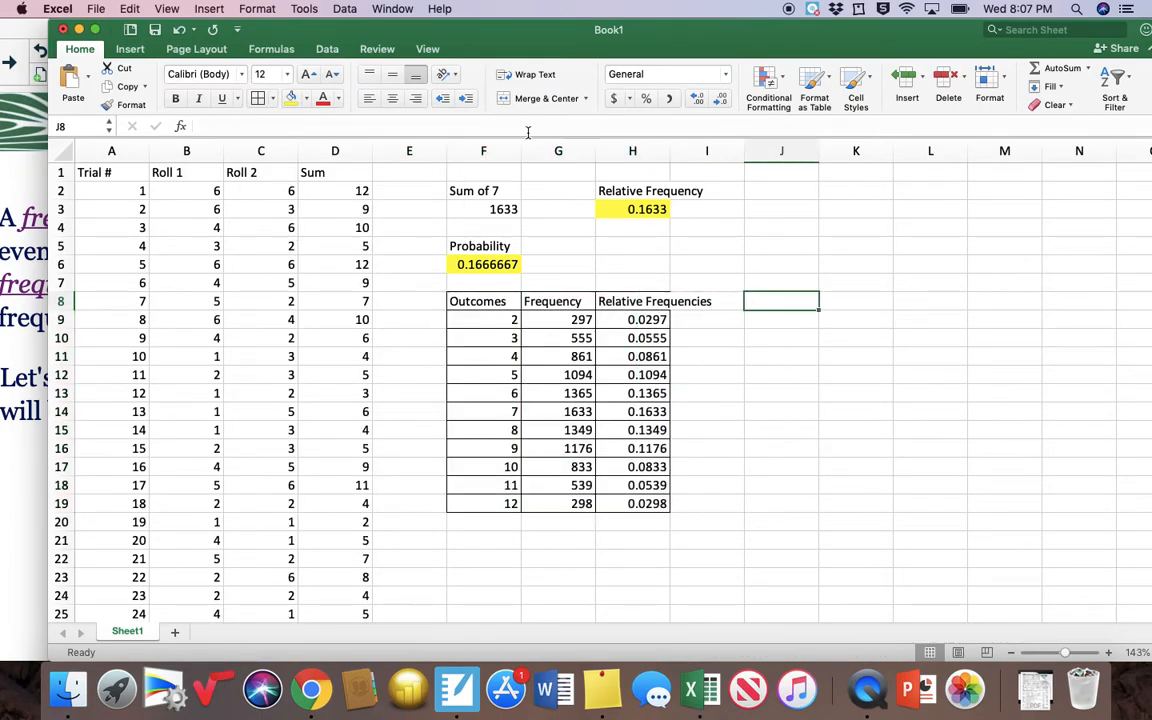
{"action": "left_click_drag", "start_coordinate": [670, 150], "coordinate": [718, 152]}
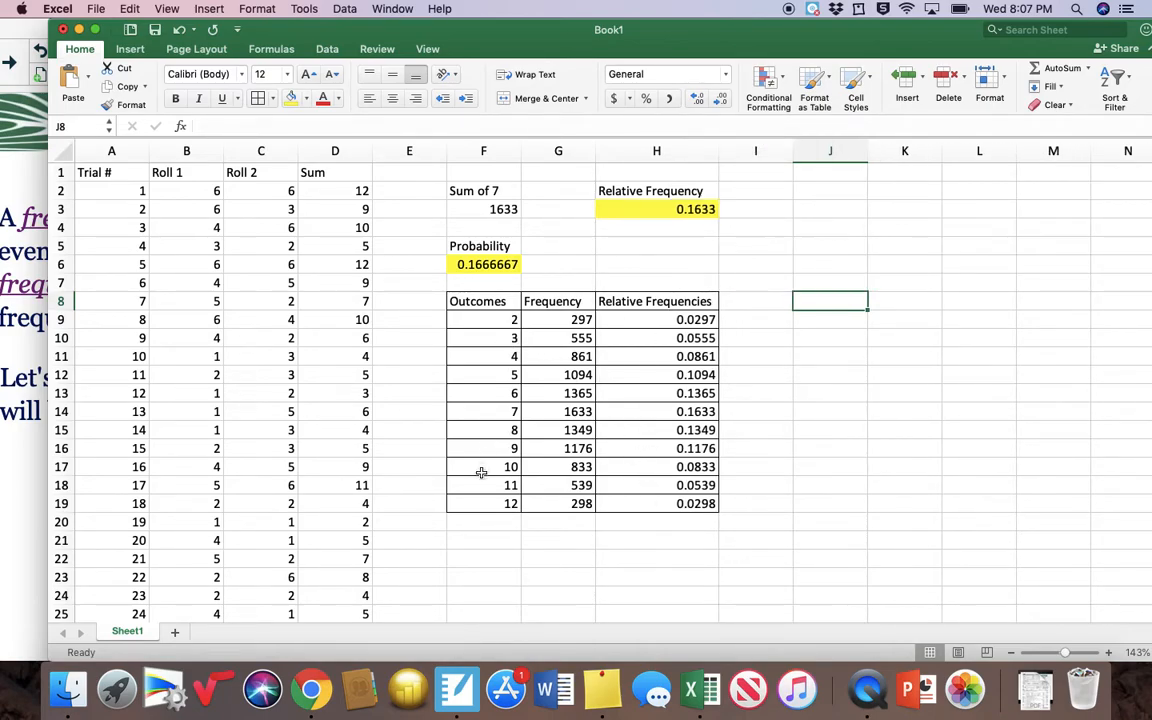
- Examine the relative frequencies for sums 2 to 8 row by row, using the empty cells beside the table
{"action": "left_click", "coordinate": [747, 323]}
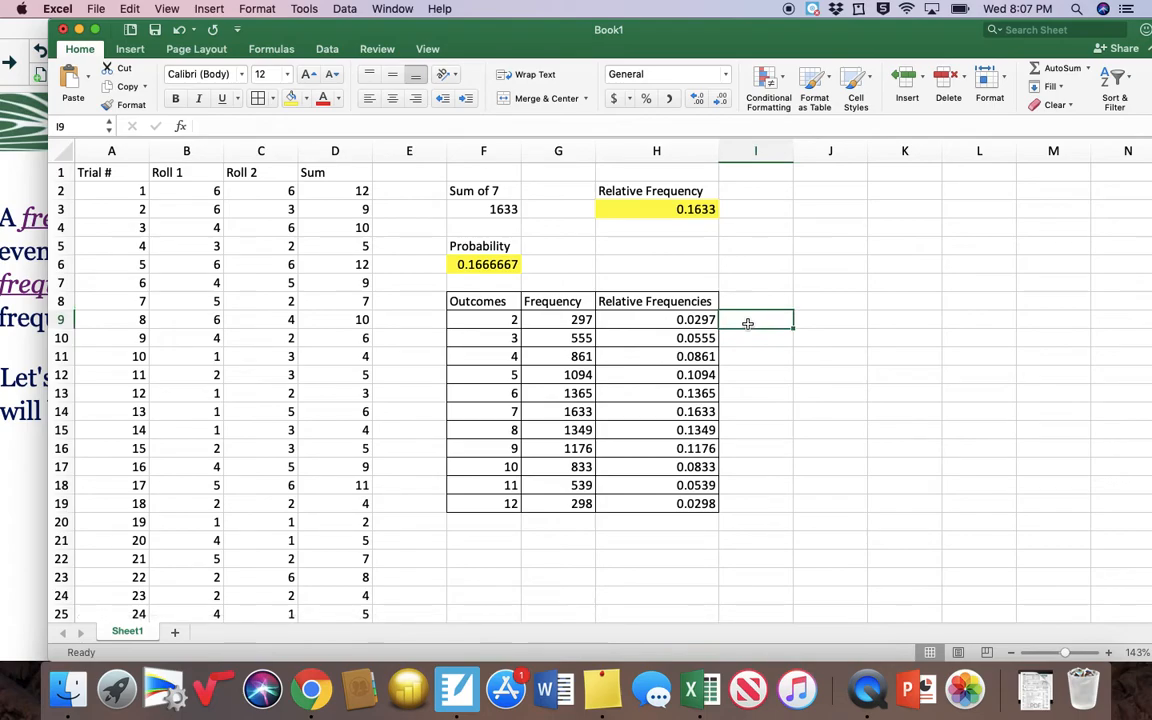
{"action": "key", "text": "Down"}
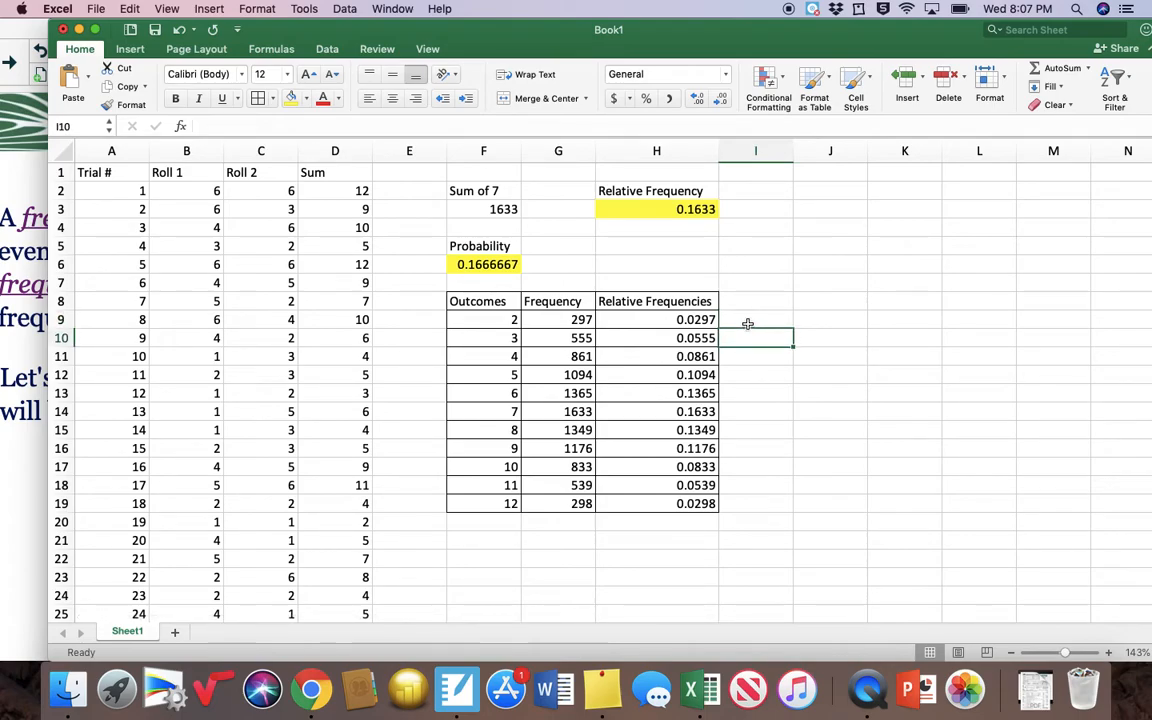
{"action": "key", "text": "Down"}
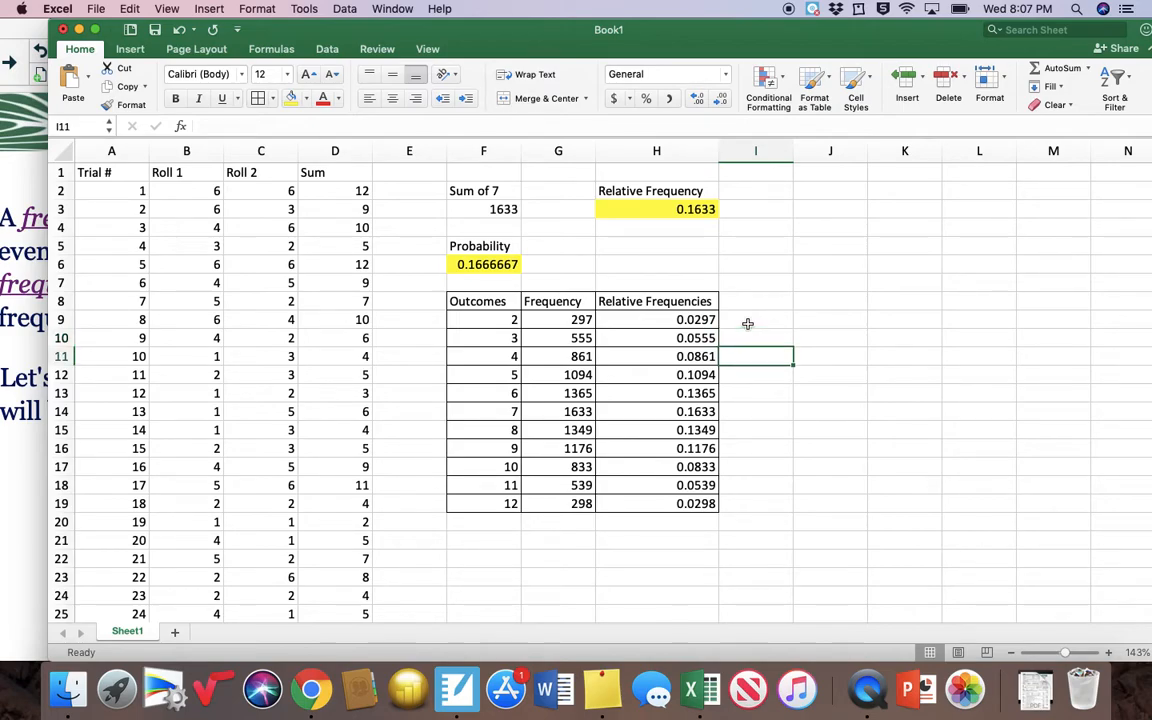
{"action": "key", "text": "Down"}
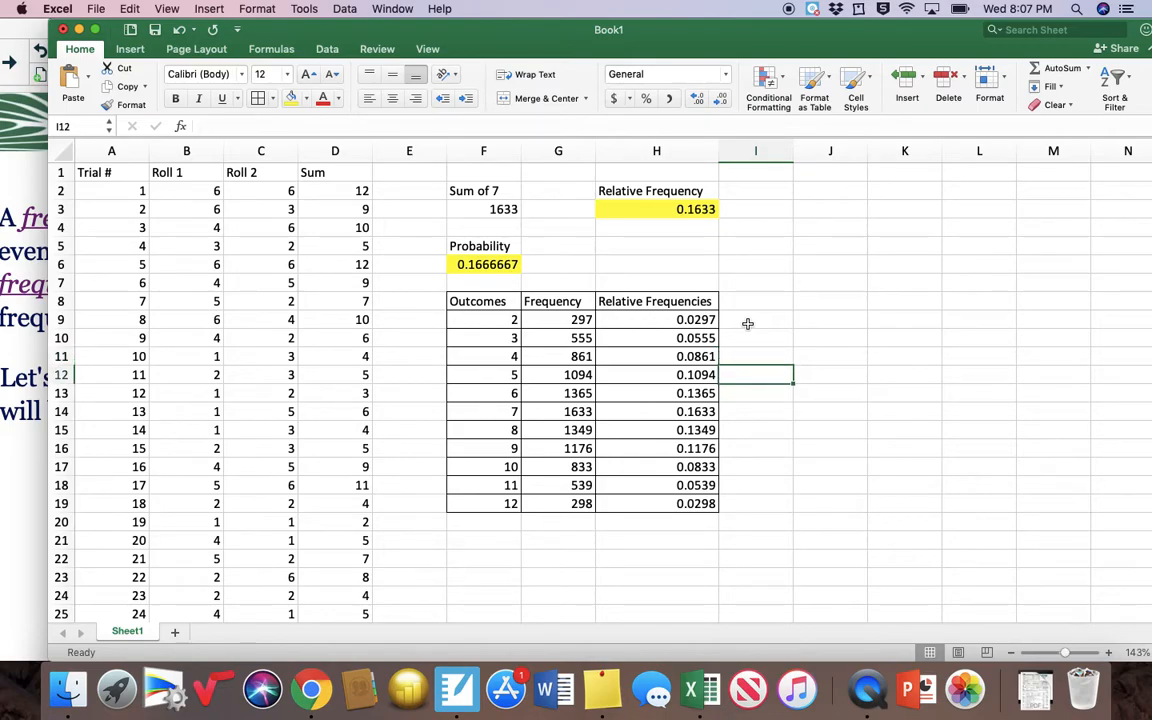
{"action": "key", "text": "Down"}
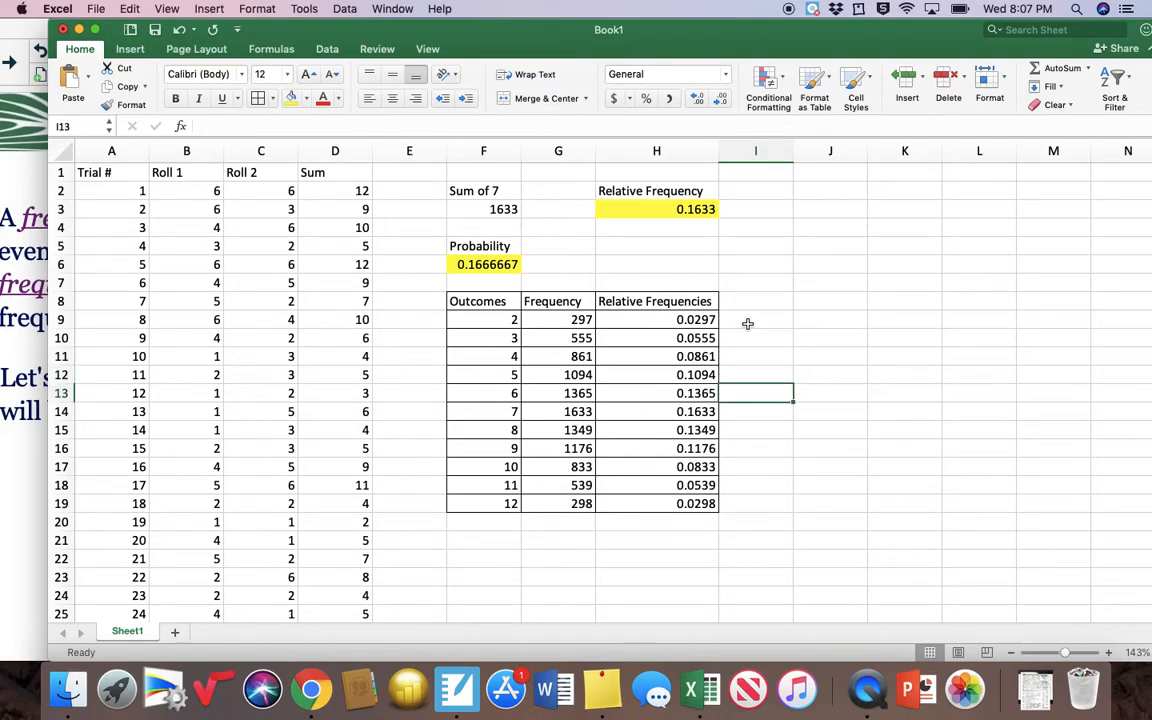
{"action": "key", "text": "Down"}
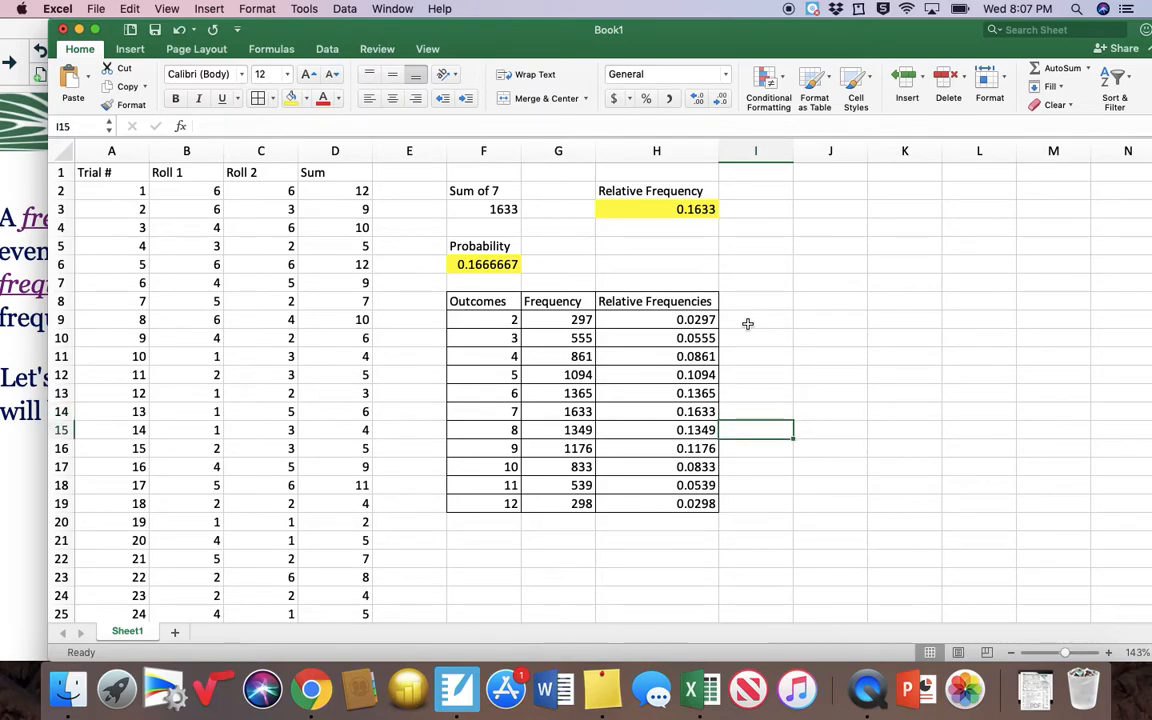
- Compare the relative frequencies of the symmetric sums around 7: 6 and 8, 5 and 9, 4 and 10, 3 and 11, 2 and 12
{"action": "left_click", "coordinate": [650, 393]}
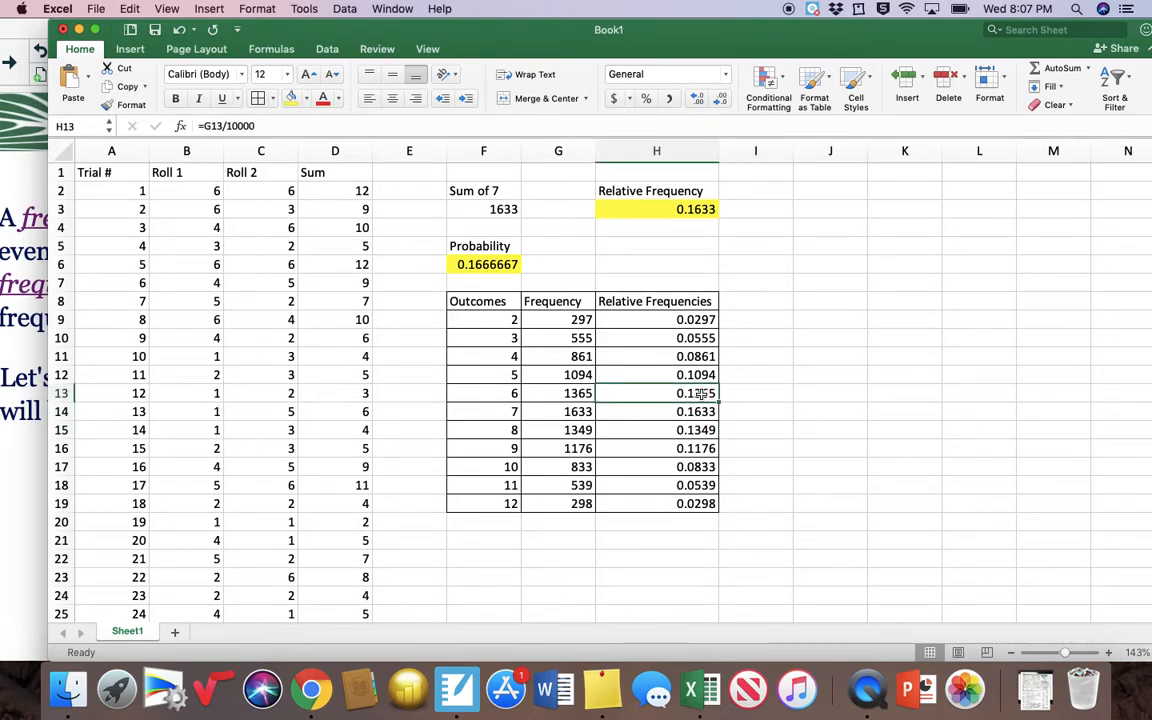
{"action": "left_click", "coordinate": [683, 432]}
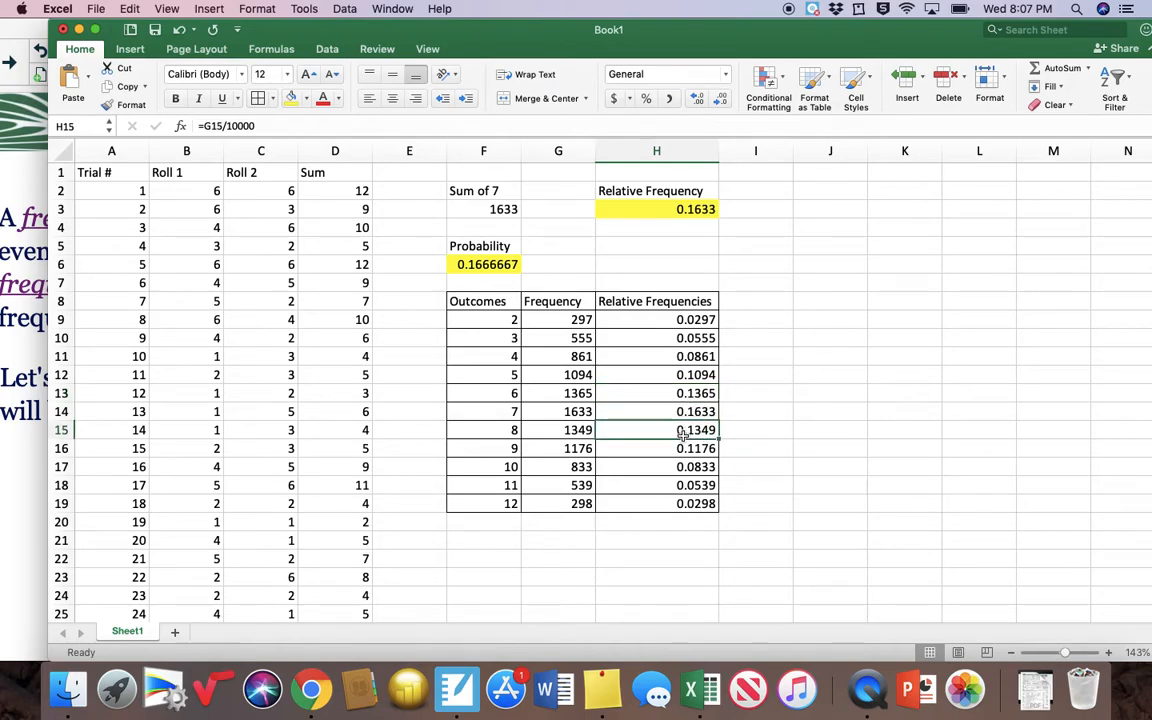
{"action": "left_click", "coordinate": [681, 375]}
{"action": "left_click", "coordinate": [681, 451]}
{"action": "left_click", "coordinate": [681, 357]}
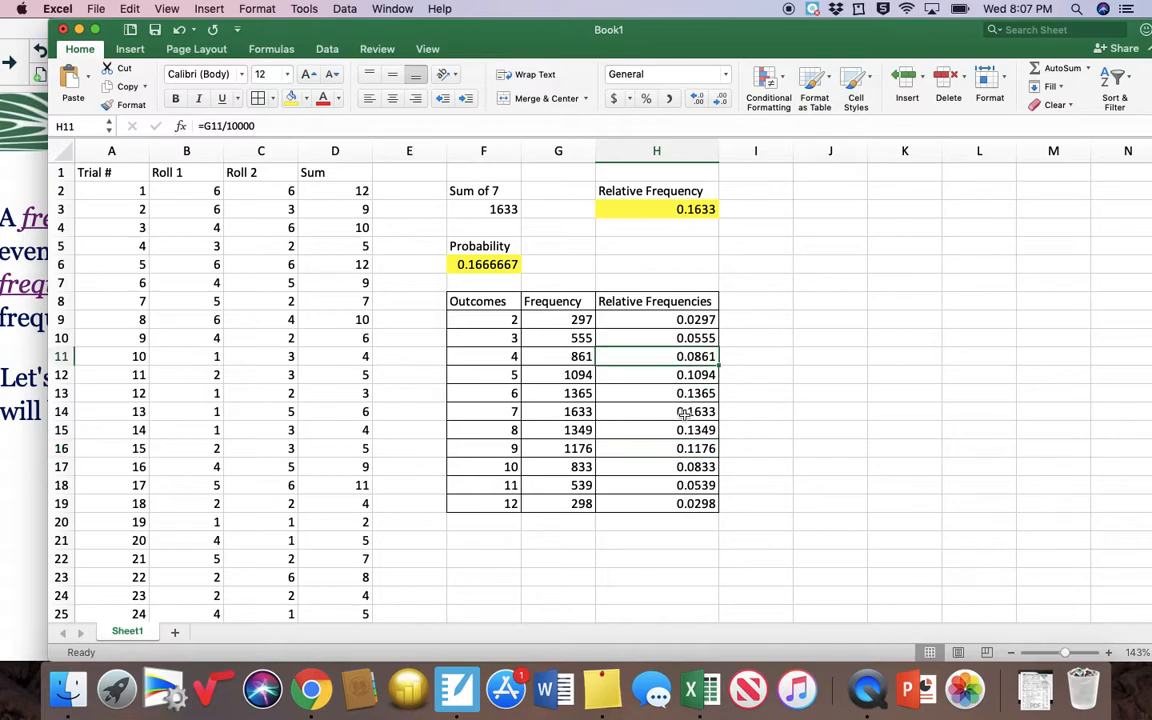
{"action": "left_click", "coordinate": [681, 467]}
{"action": "left_click", "coordinate": [672, 339]}
{"action": "left_click", "coordinate": [674, 484]}
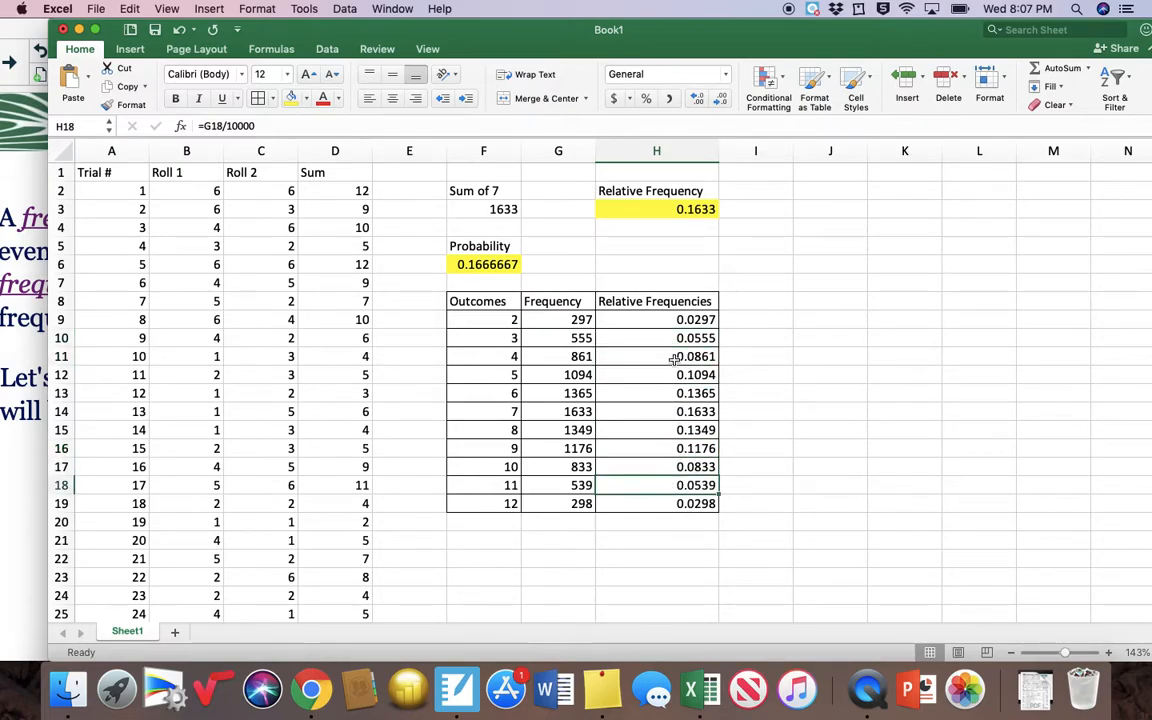
{"action": "left_click", "coordinate": [663, 504]}
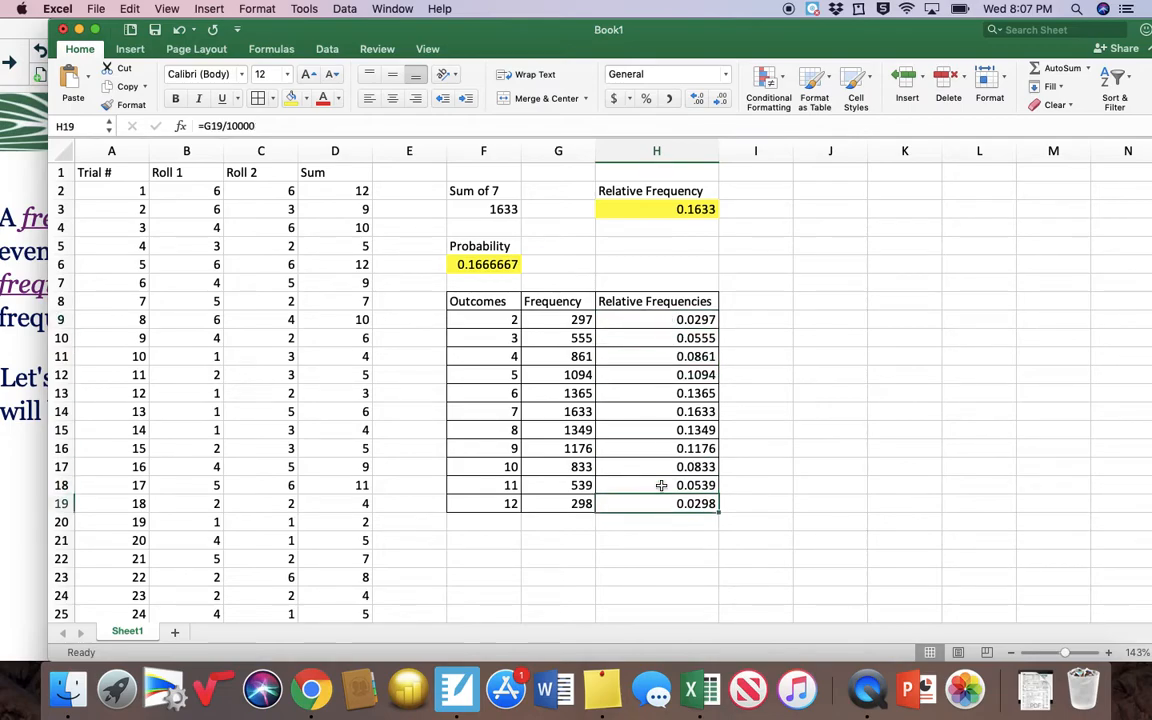
{"action": "left_click", "coordinate": [800, 535]}
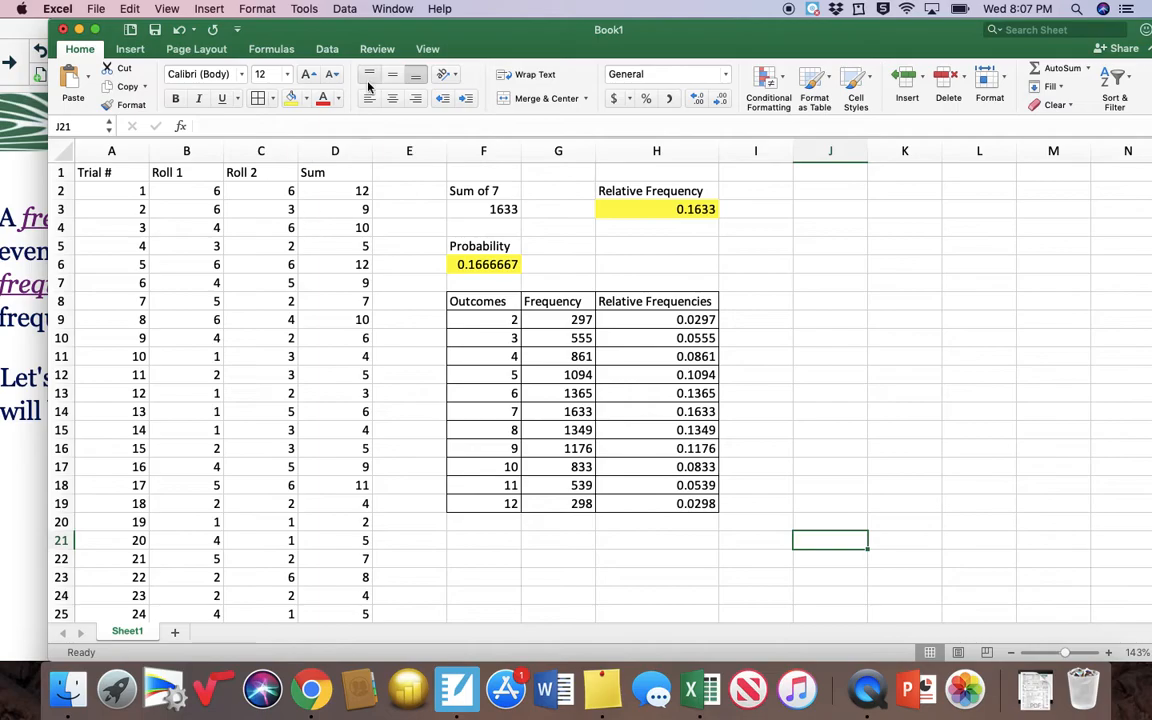
- Move the workbook window aside, switch to Notebook, and go back to the page with the two-dice outcome table
{"action": "left_click_drag", "start_coordinate": [380, 38], "coordinate": [634, 46]}
{"action": "left_click", "coordinate": [137, 47]}
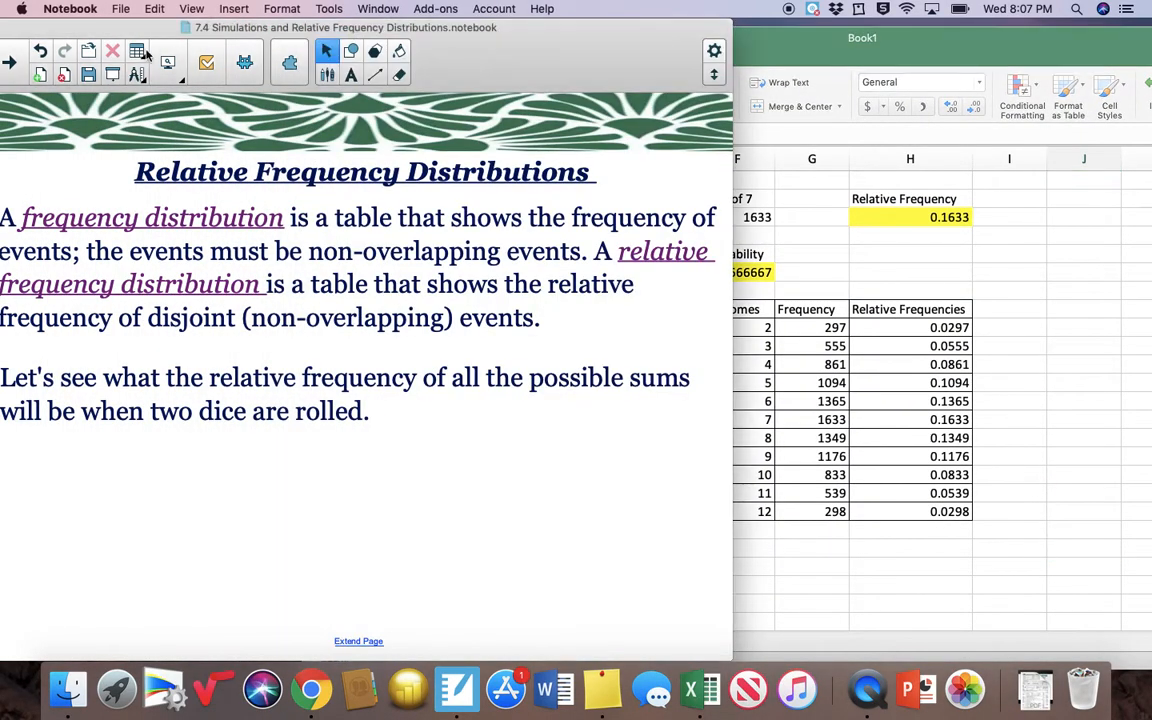
{"action": "left_click_drag", "start_coordinate": [125, 27], "coordinate": [254, 29]}
{"action": "left_click", "coordinate": [88, 76]}
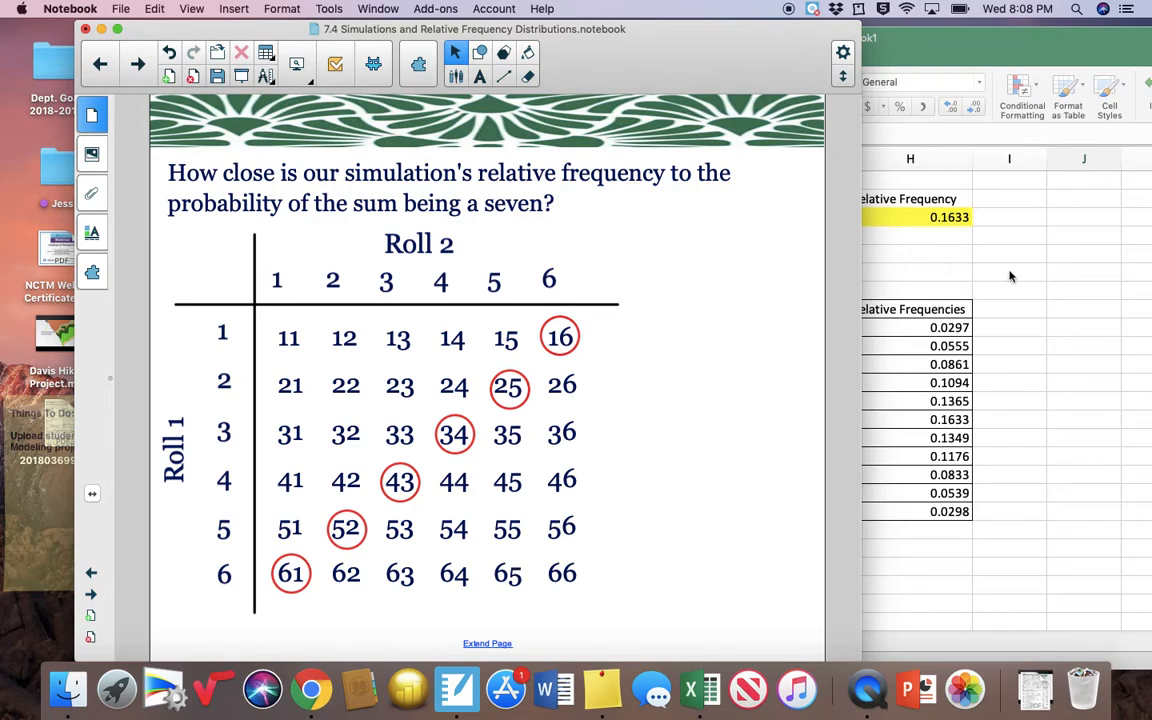
- Shift the Notebook window so the Excel table shows beside it, and advance the lesson to the "From your Simulation" page
{"action": "left_click", "coordinate": [994, 230]}
{"action": "left_click", "coordinate": [168, 32]}
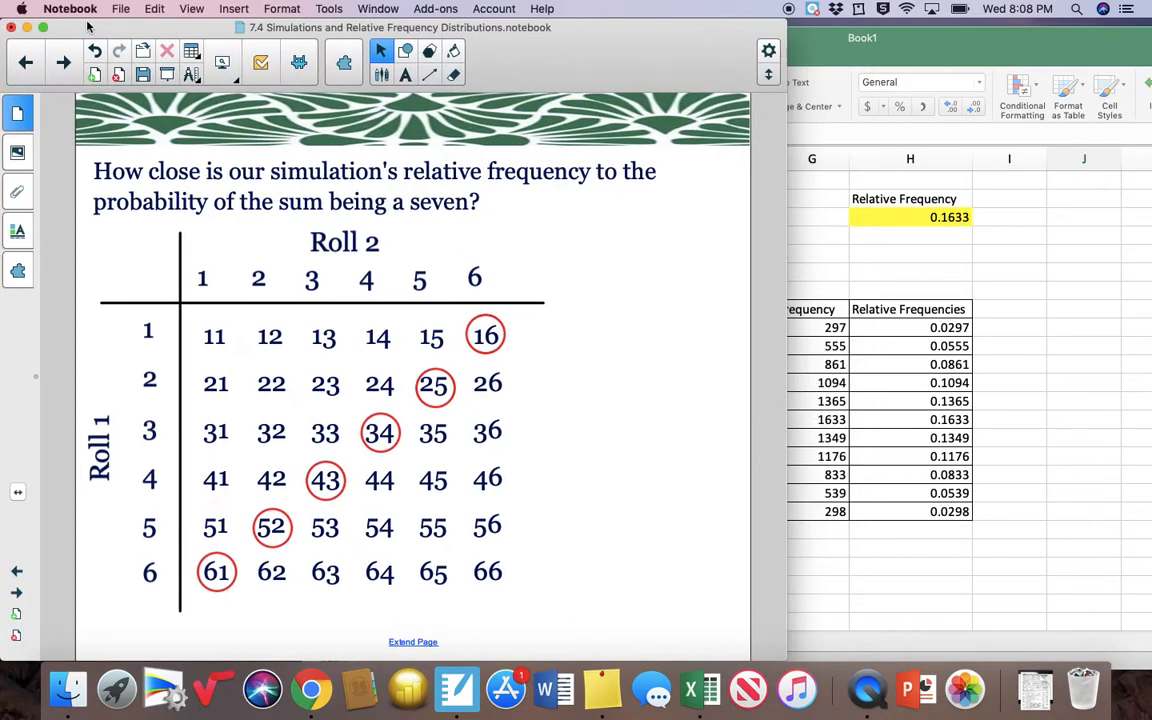
{"action": "left_click", "coordinate": [775, 176]}
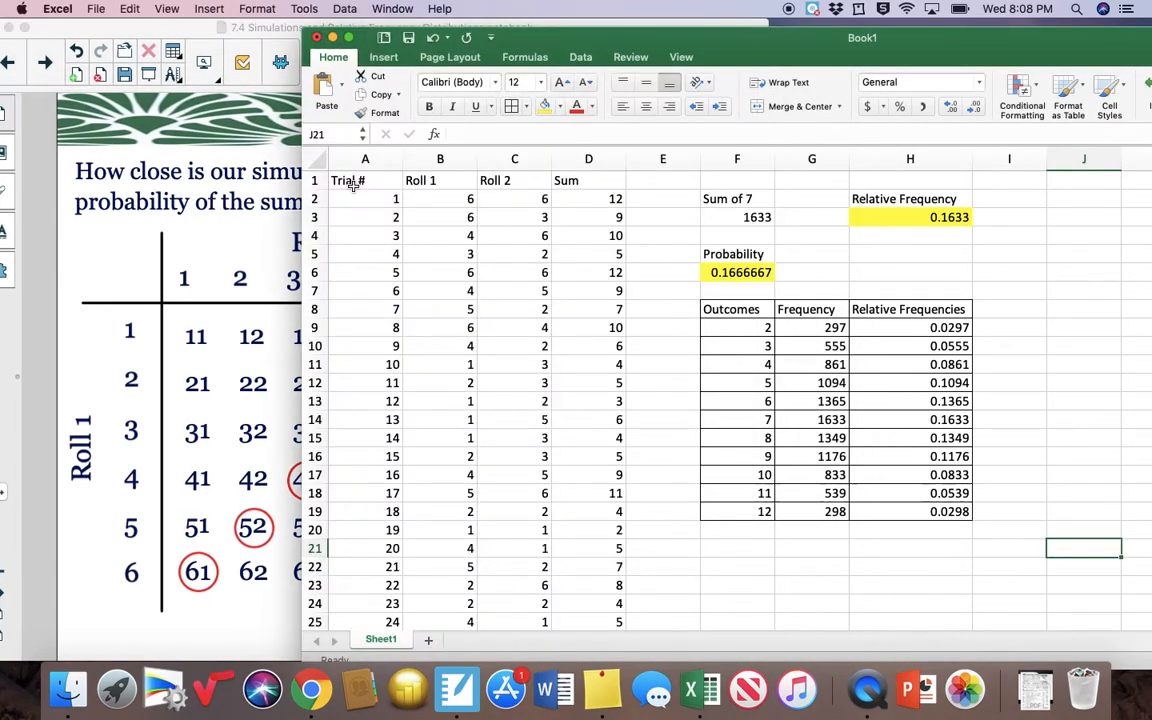
{"action": "left_click", "coordinate": [44, 62]}
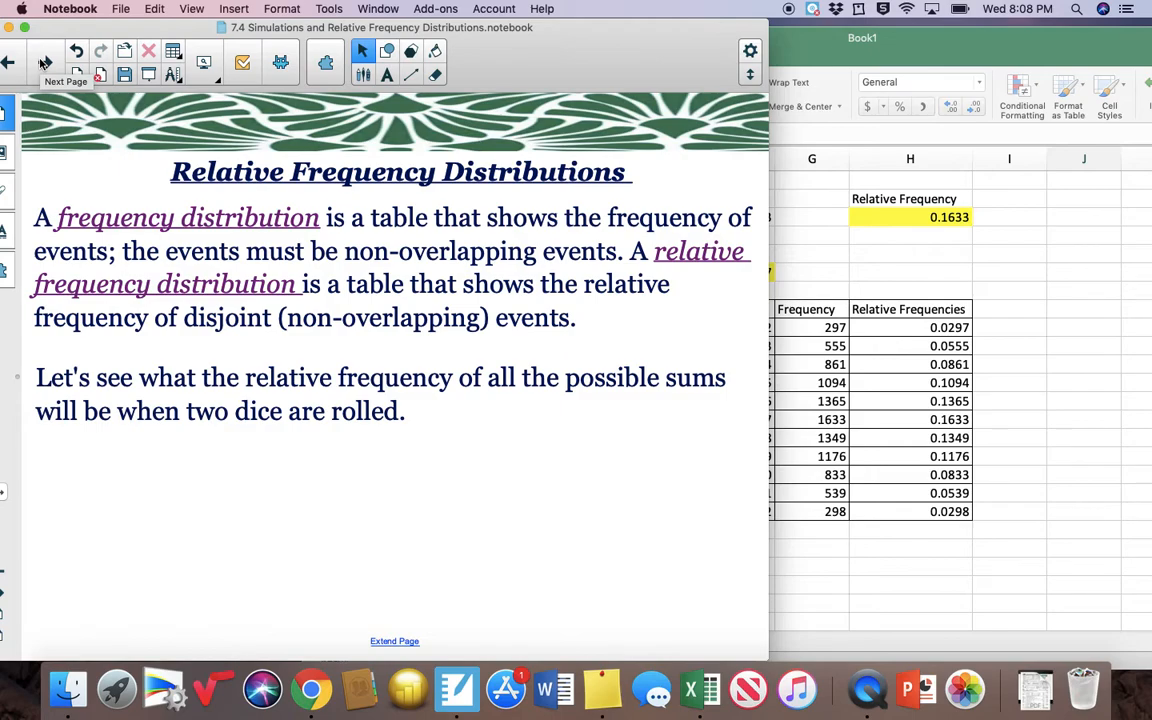
{"action": "left_click", "coordinate": [44, 62]}
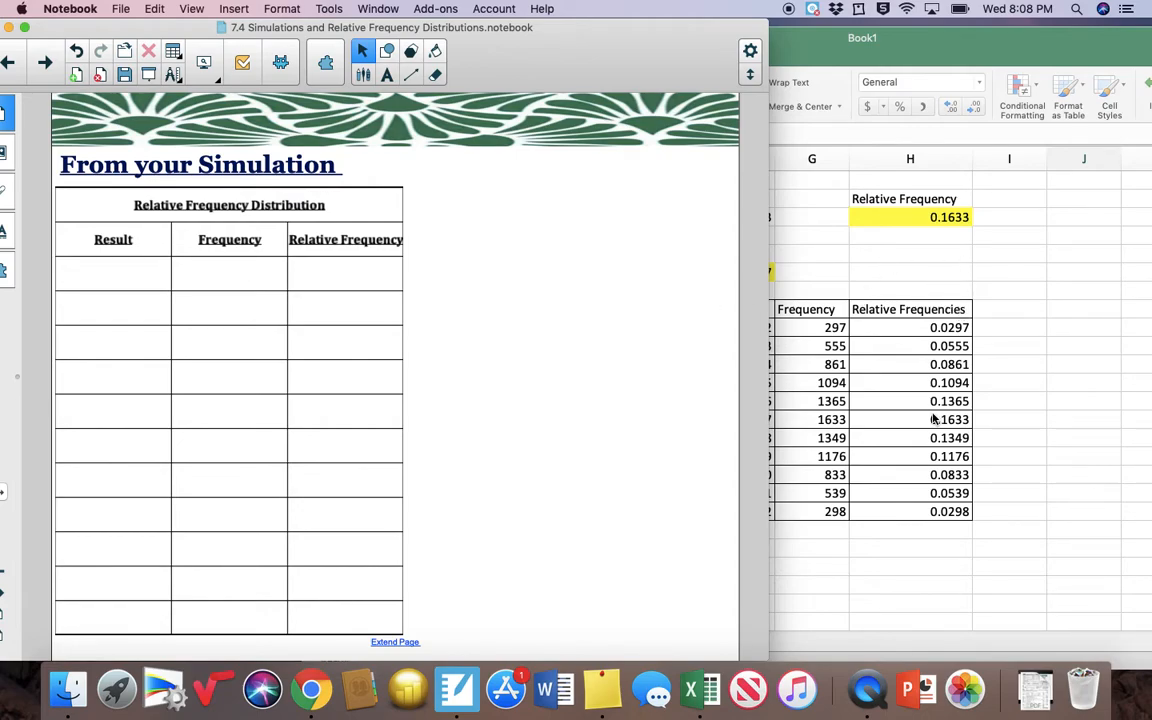
- Switch to Excel and recalculate the dice simulation several times by opening and leaving empty cells beside the frequency table
{"action": "left_click", "coordinate": [978, 314]}
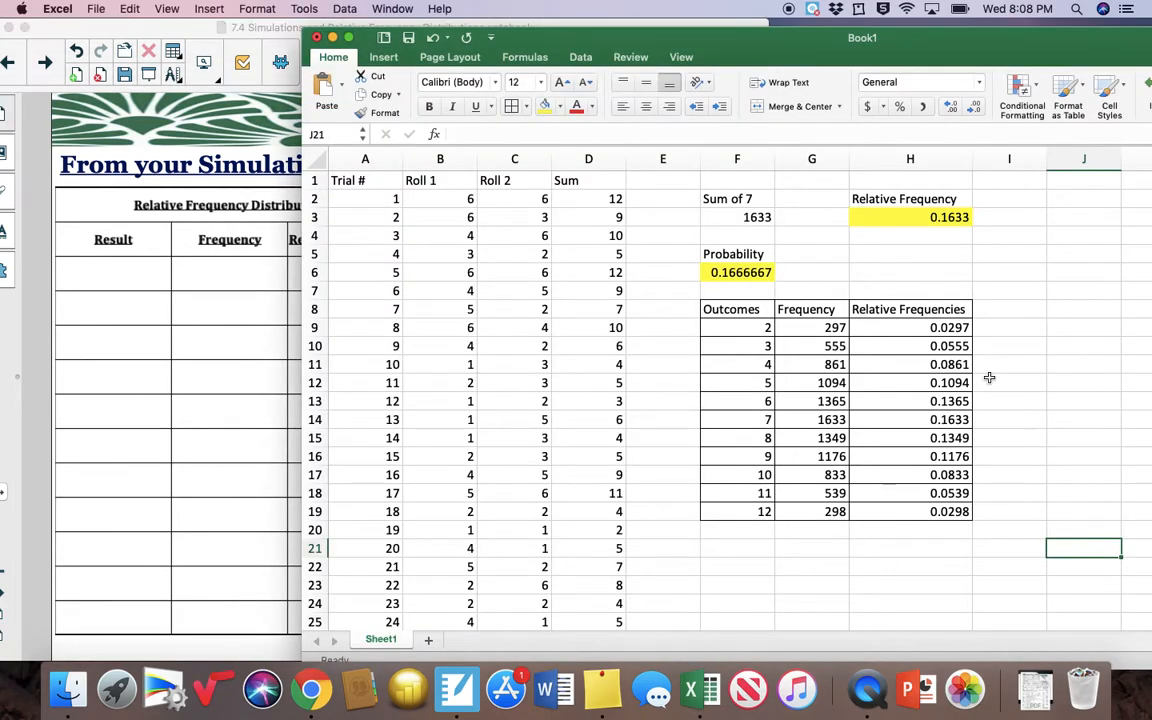
{"action": "left_click", "coordinate": [145, 297]}
{"action": "left_click", "coordinate": [930, 424]}
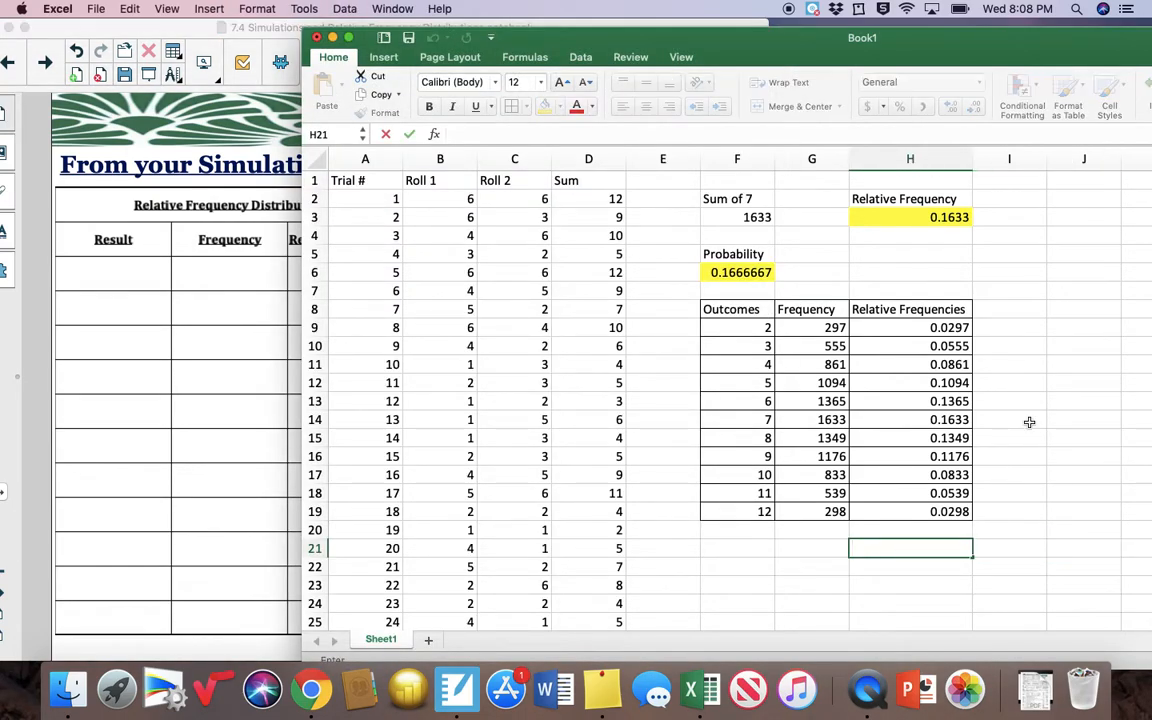
{"action": "left_click", "coordinate": [1030, 424]}
{"action": "left_click", "coordinate": [1020, 326]}
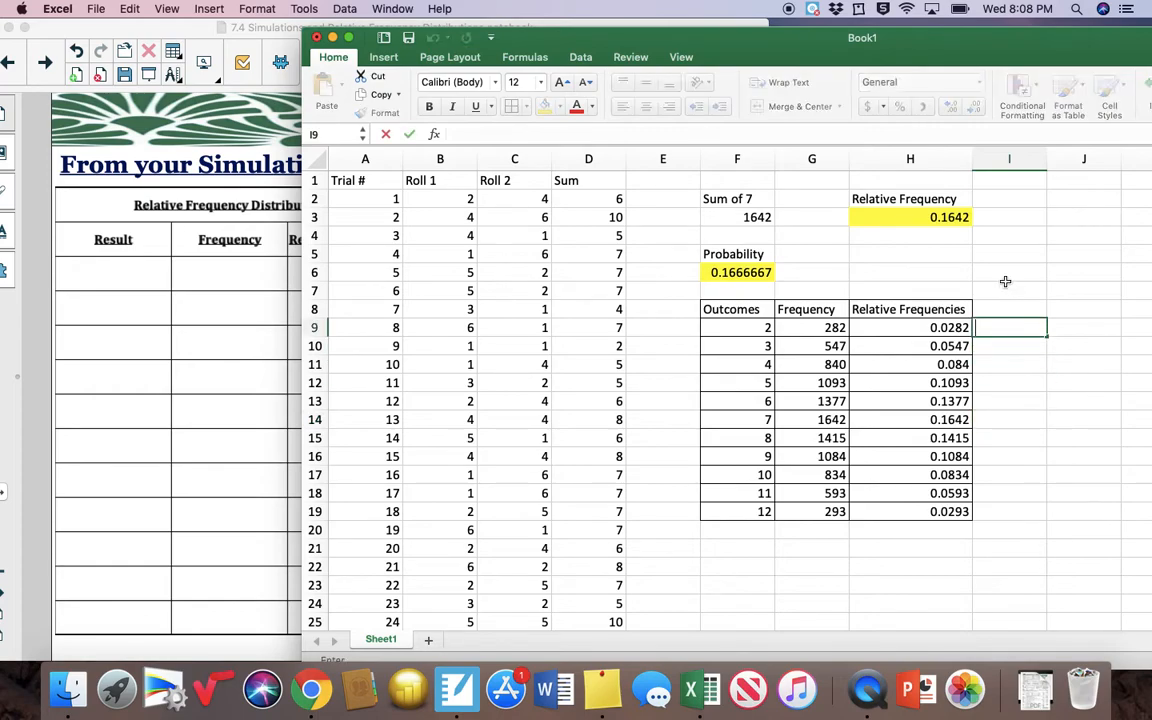
{"action": "left_click", "coordinate": [1006, 286]}
{"action": "key", "text": "Up"}
{"action": "key", "text": "Up"}
{"action": "key", "text": "Up"}
{"action": "key", "text": "Up"}
{"action": "key", "text": "Up"}
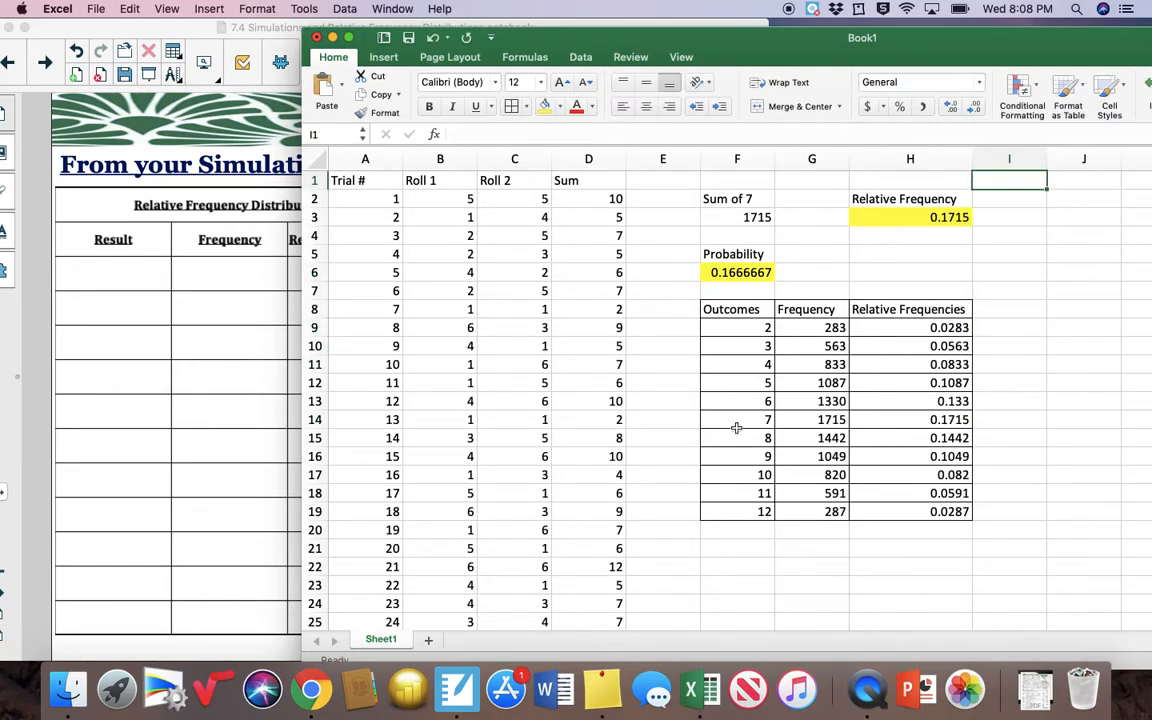
{"action": "double_click", "coordinate": [995, 270]}
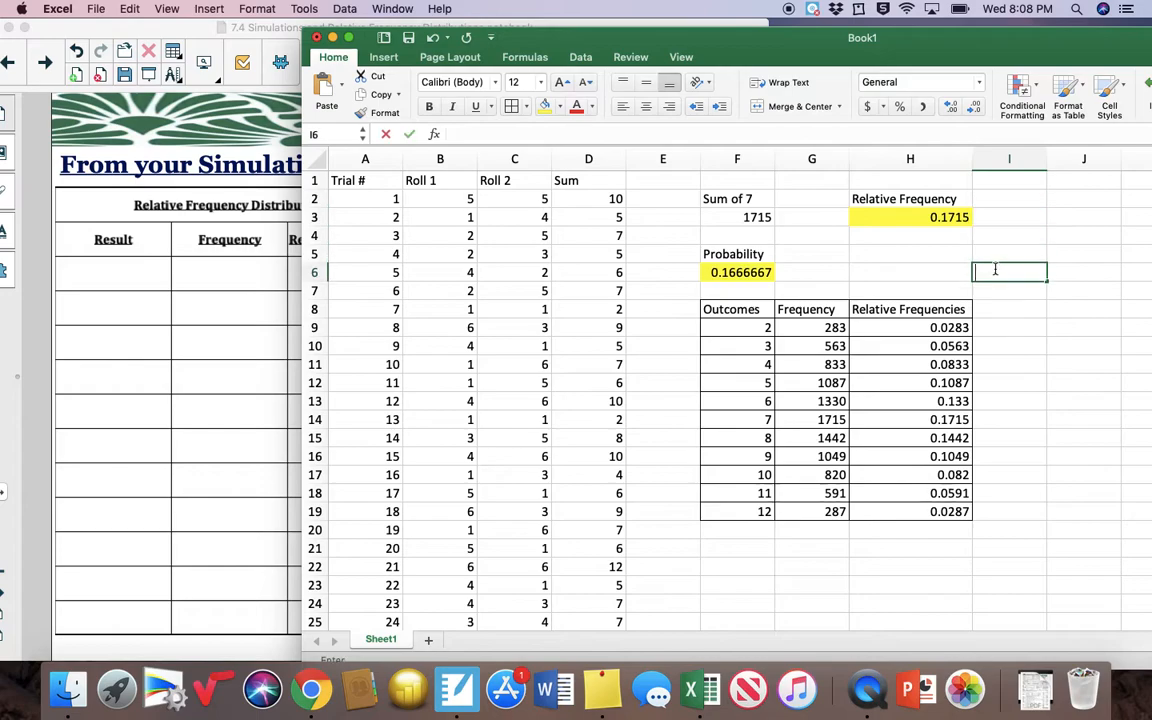
{"action": "left_click", "coordinate": [1066, 310]}
{"action": "double_click", "coordinate": [1066, 343]}
{"action": "left_click", "coordinate": [1065, 389]}
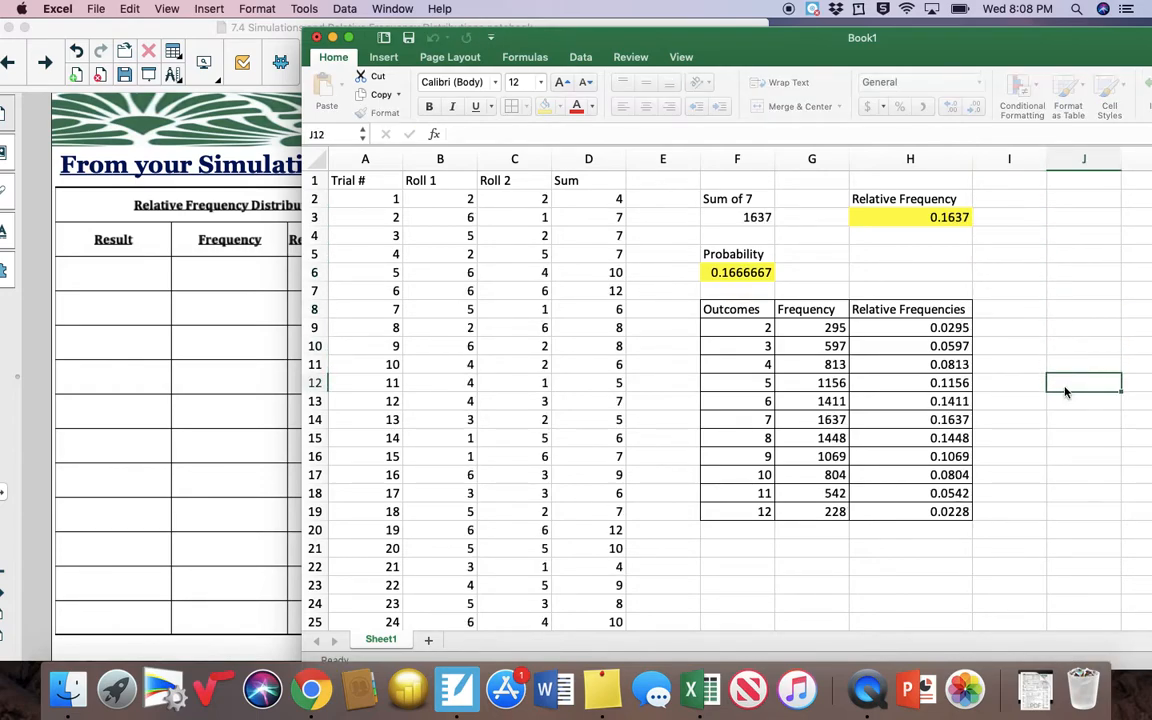
- Switch to Notebook and review the Probability Distribution page and the two-dice outcome table, returning to the Probability page
{"action": "left_click", "coordinate": [201, 309]}
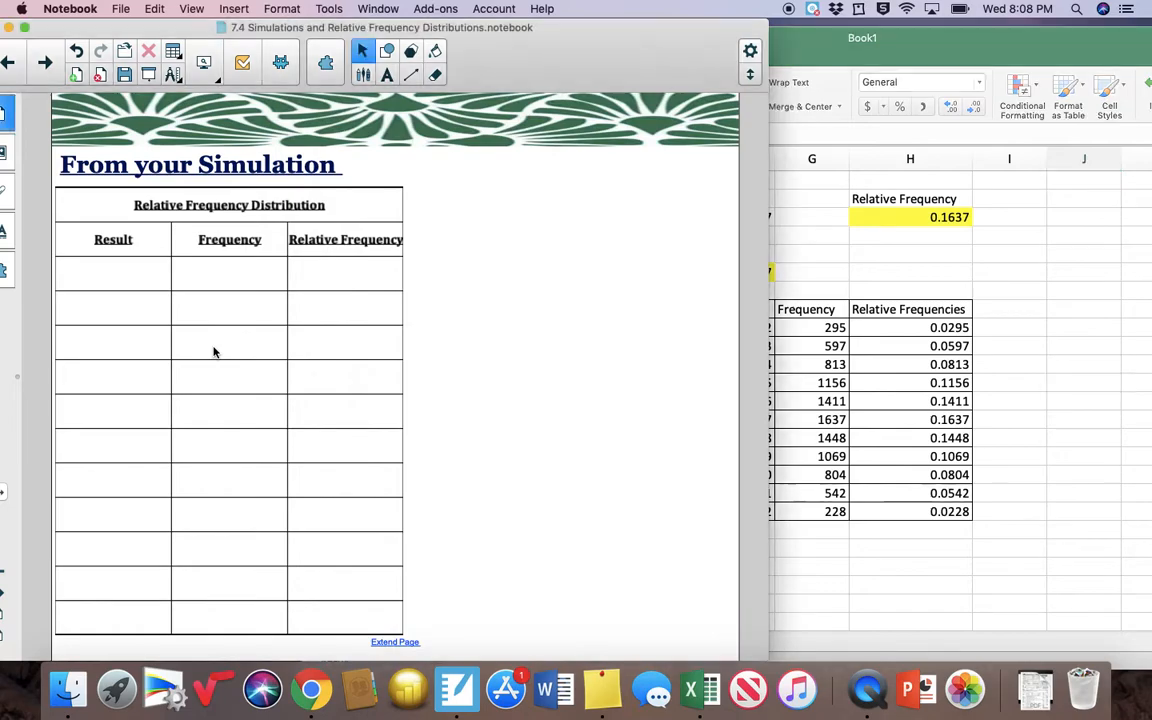
{"action": "left_click", "coordinate": [41, 62]}
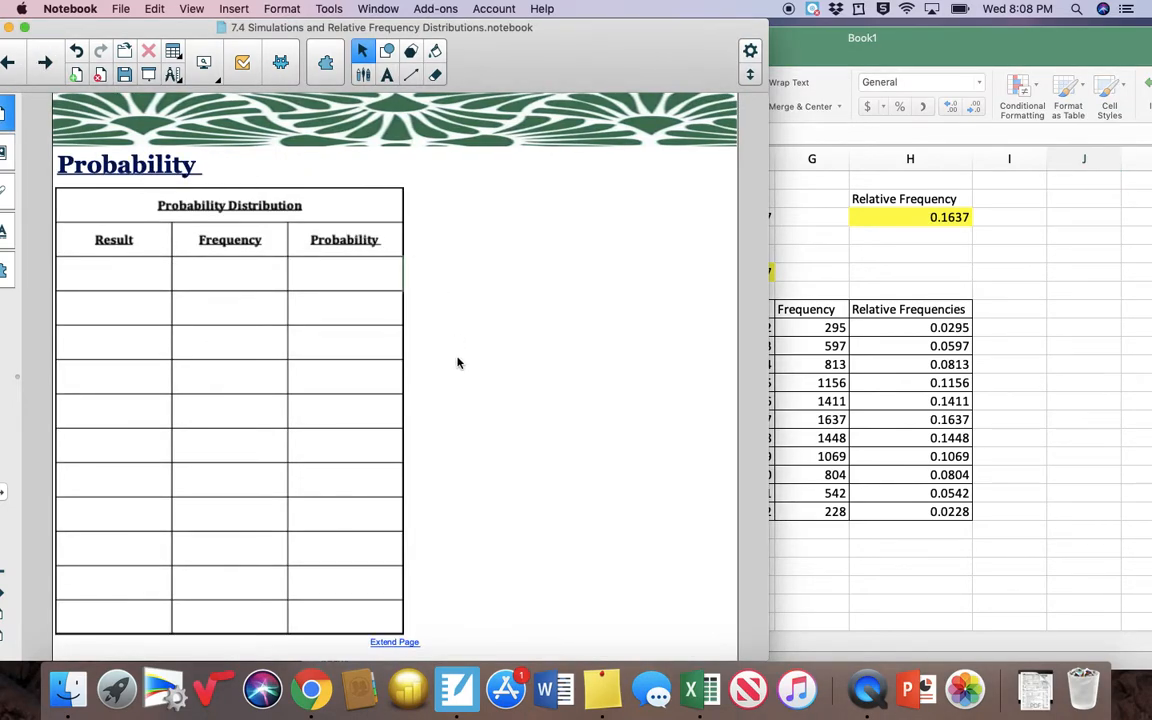
{"action": "left_click", "coordinate": [7, 62]}
{"action": "left_click", "coordinate": [7, 62]}
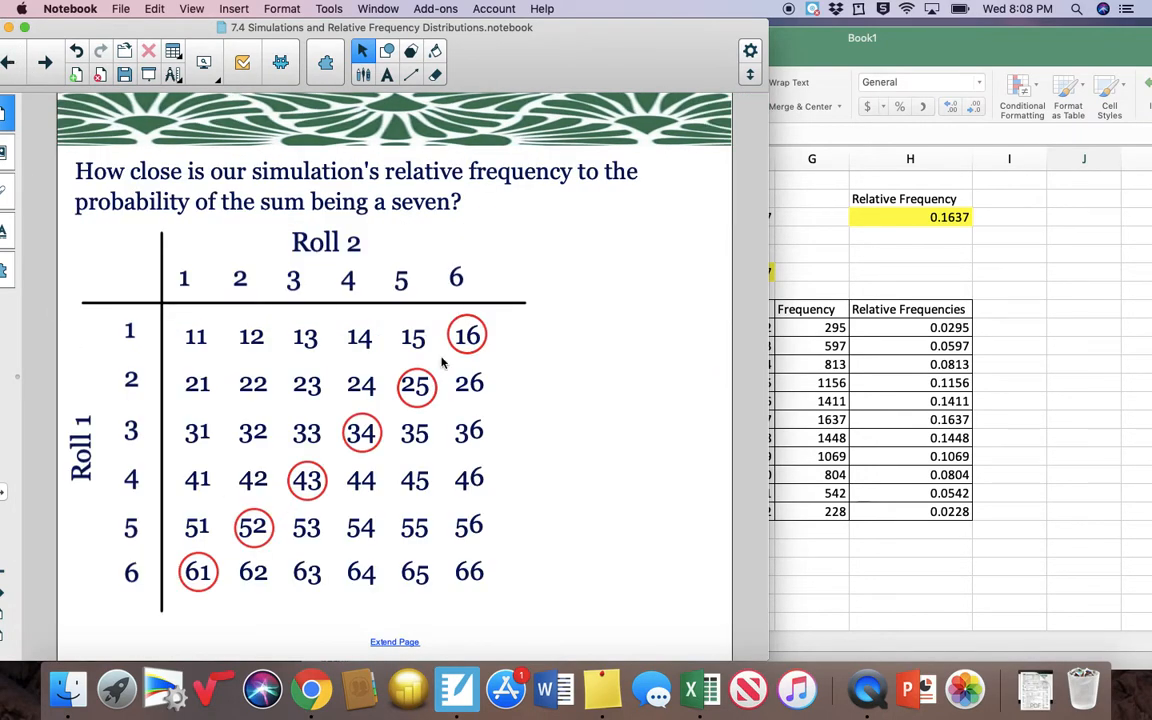
{"action": "left_click", "coordinate": [44, 62]}
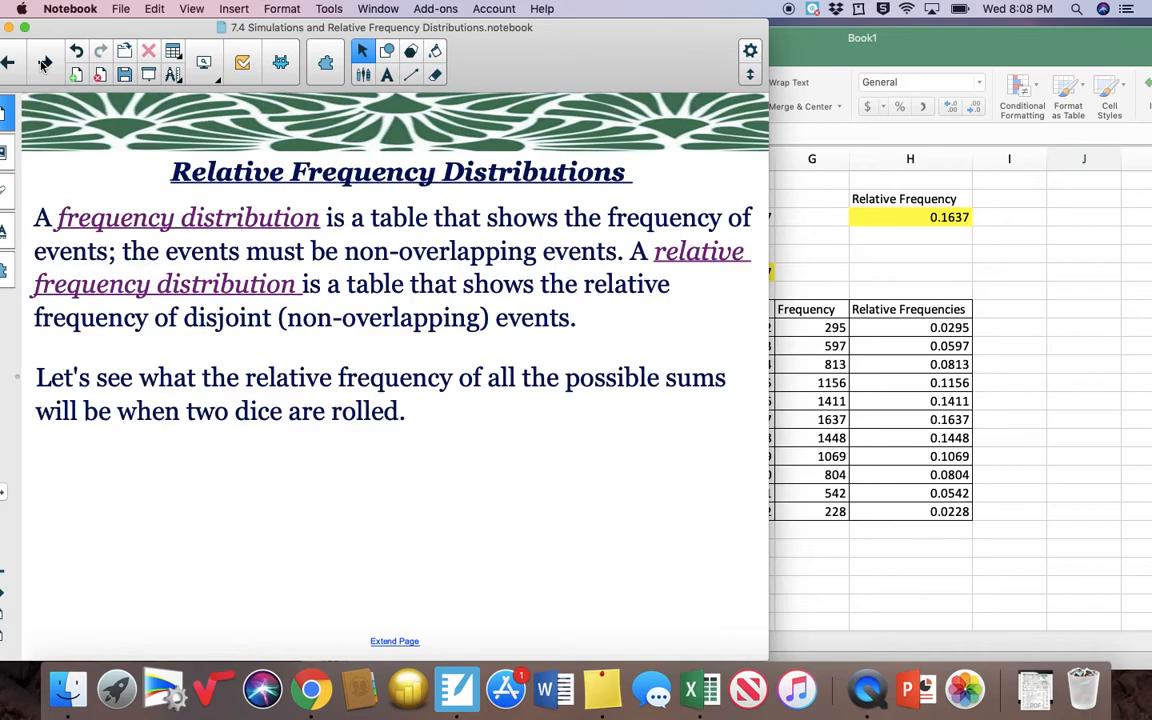
{"action": "left_click", "coordinate": [44, 62]}
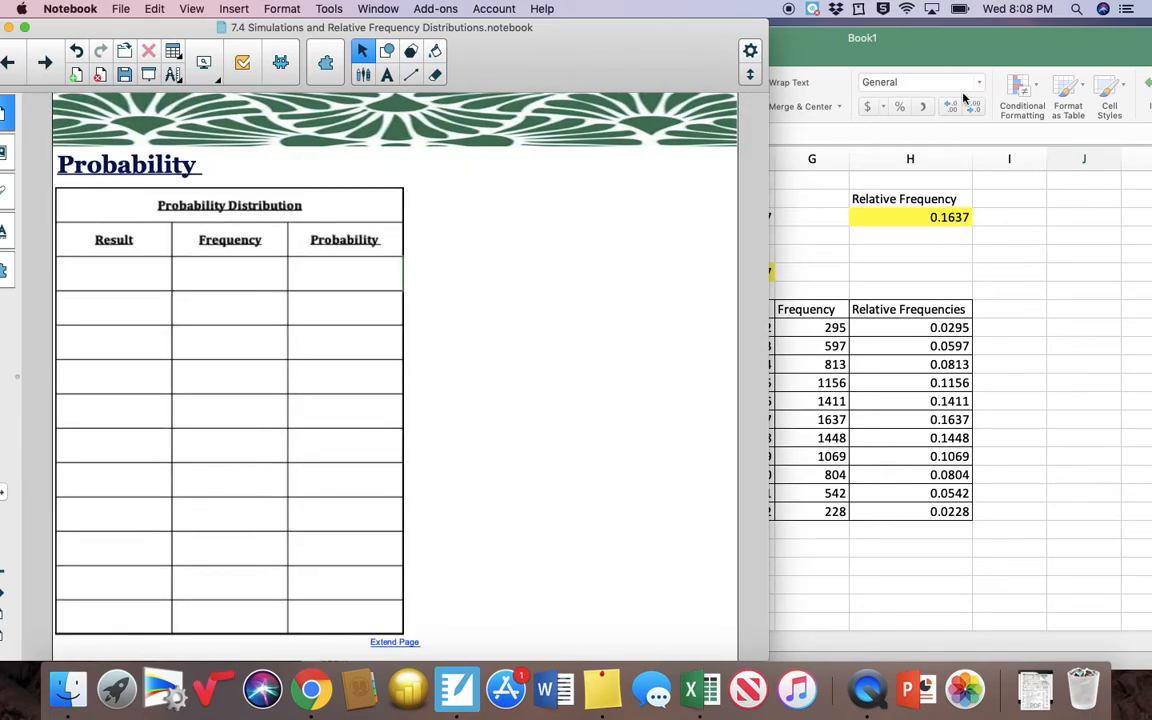
- Move the Excel window further aside so the whole outcomes table shows beside the Notebook's Probability page
{"action": "left_click", "coordinate": [957, 46]}
{"action": "left_click_drag", "start_coordinate": [957, 46], "coordinate": [1041, 44]}
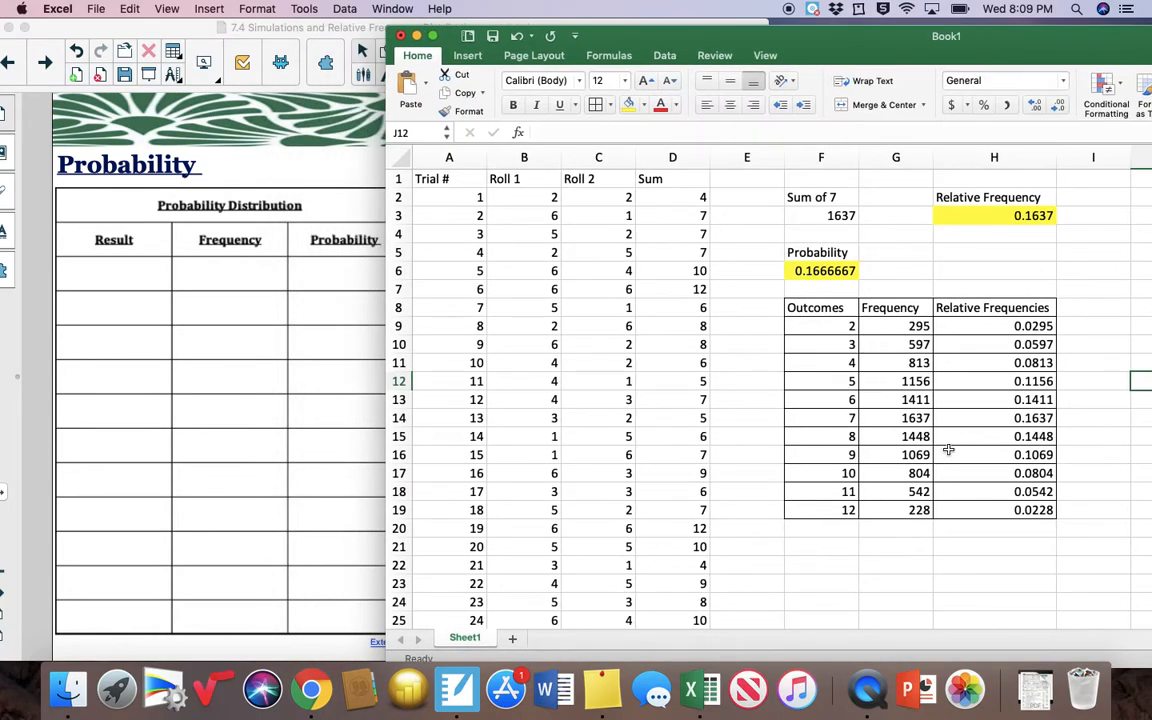
{"action": "left_click", "coordinate": [297, 230]}
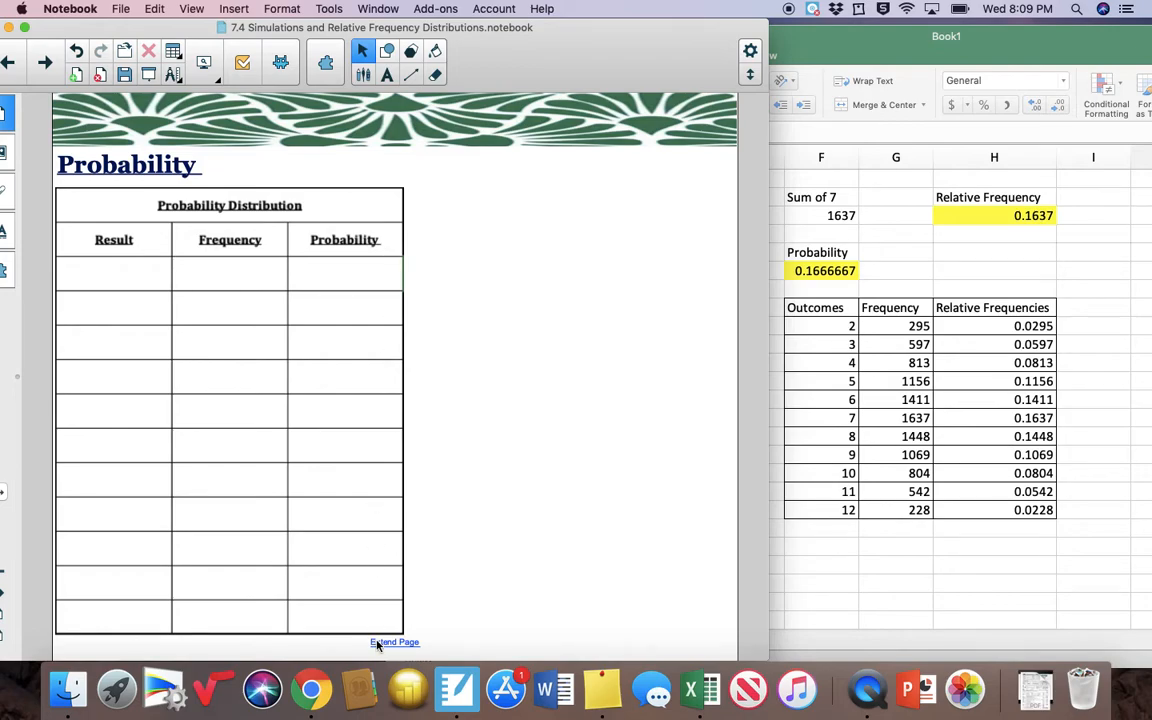
- Advance the Notebook to the simulation problem about a couple having 3 children, read it, and switch back to the Excel workbook
{"action": "left_click", "coordinate": [45, 66]}
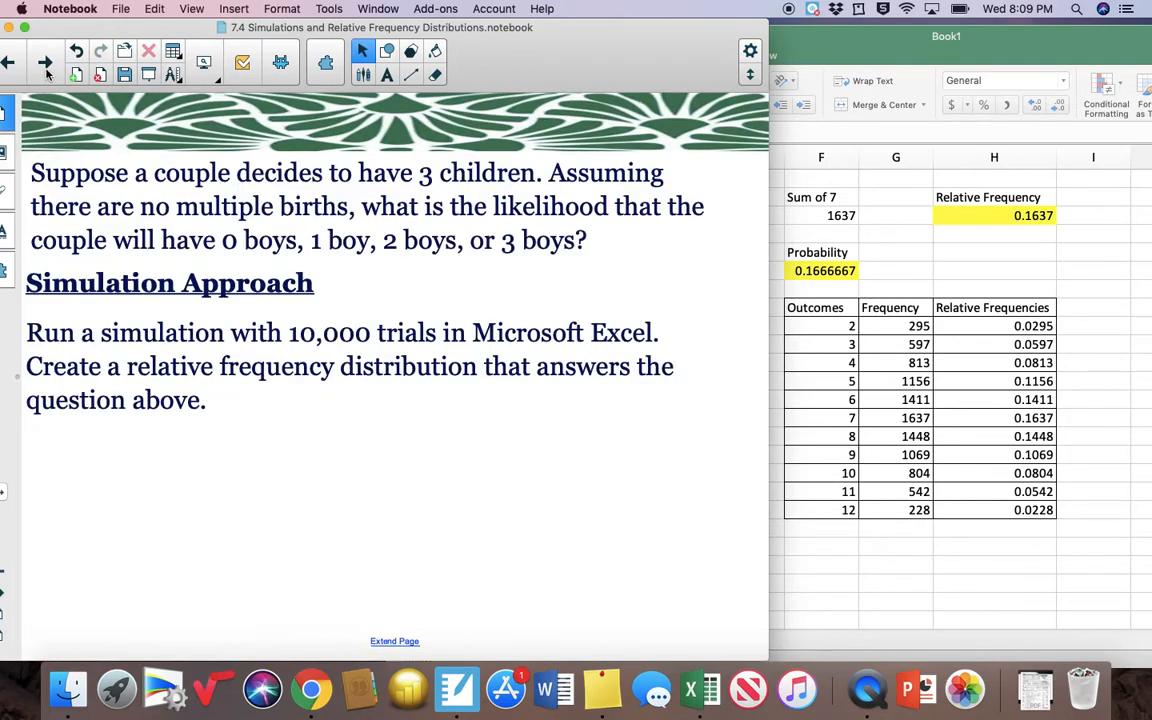
{"action": "left_click", "coordinate": [1097, 293]}
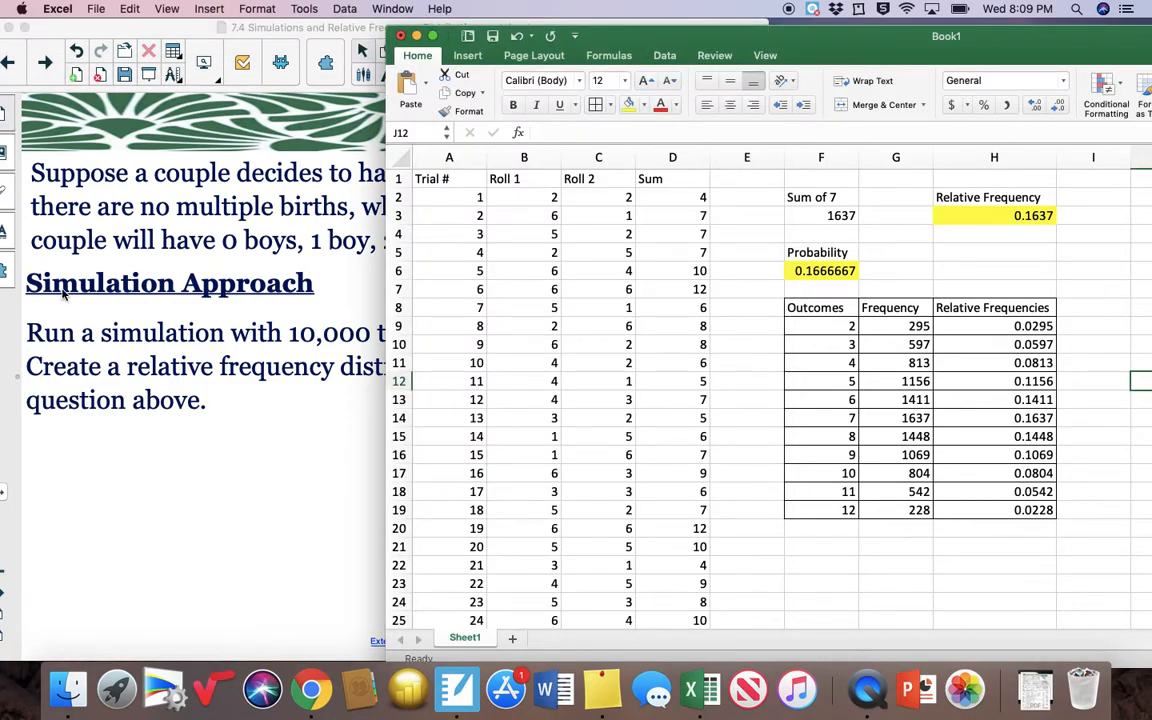
{"action": "left_click", "coordinate": [137, 425]}
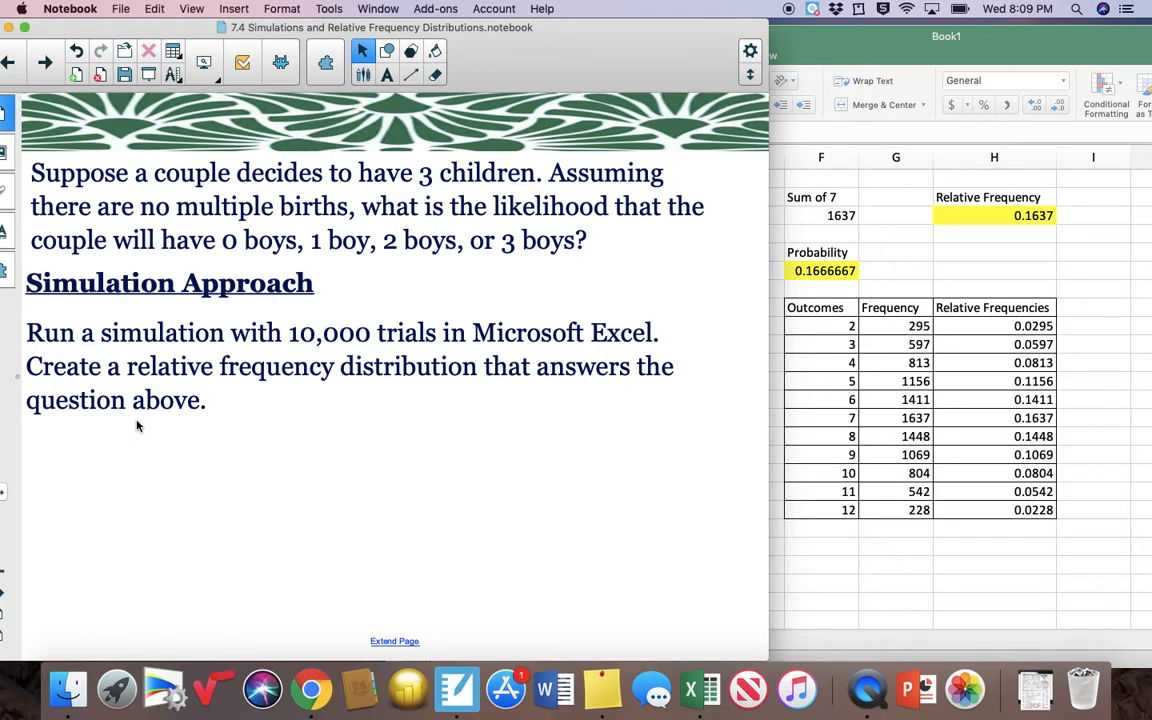
{"action": "left_click", "coordinate": [936, 344]}
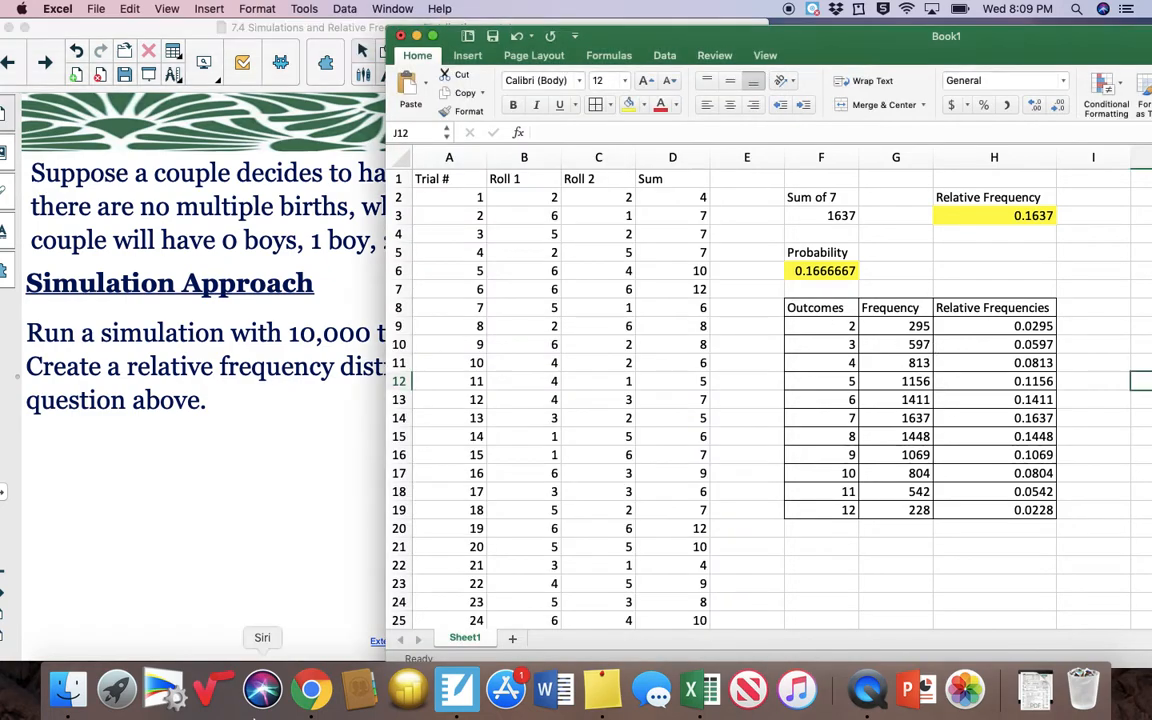
- Add a second worksheet and bring the workbook window fully into view with the sheet zoomed to 203%
{"action": "left_click", "coordinate": [511, 638]}
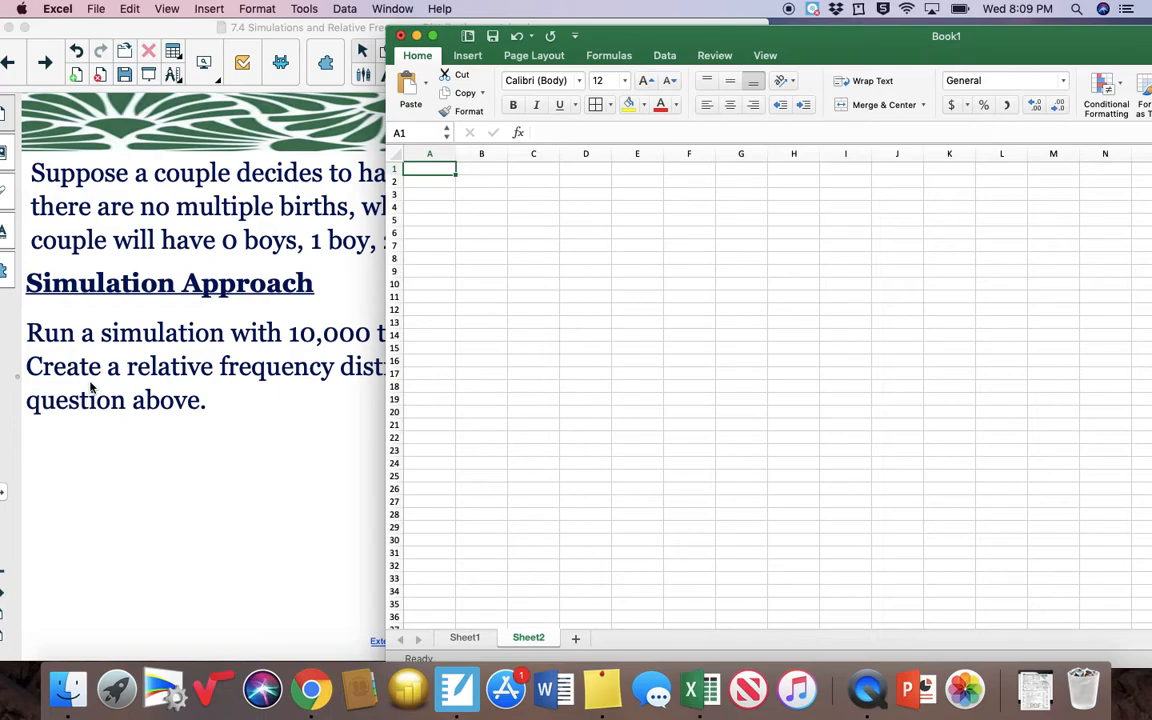
{"action": "left_click_drag", "start_coordinate": [851, 36], "coordinate": [407, 44]}
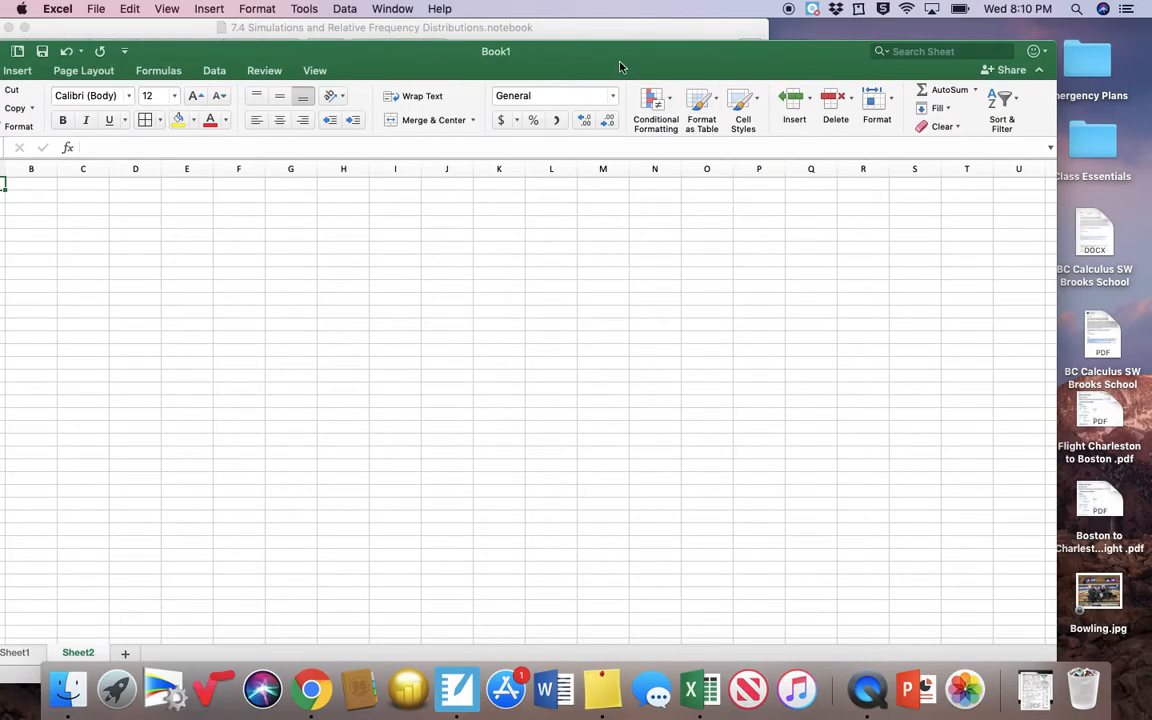
{"action": "left_click_drag", "start_coordinate": [620, 60], "coordinate": [678, 28]}
{"action": "left_click_drag", "start_coordinate": [1023, 653], "coordinate": [1039, 655]}
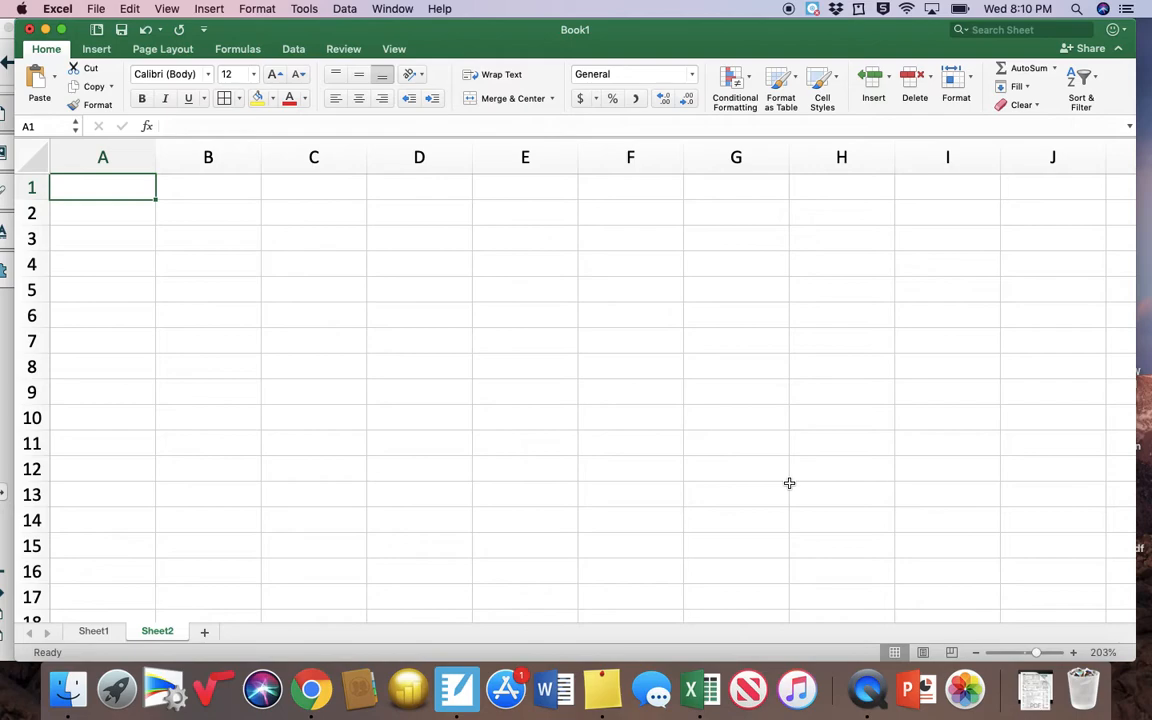
- Enter the header "Trial #" in A1 and the first trial number 1 in A2
{"action": "type", "text": "Trial #"}
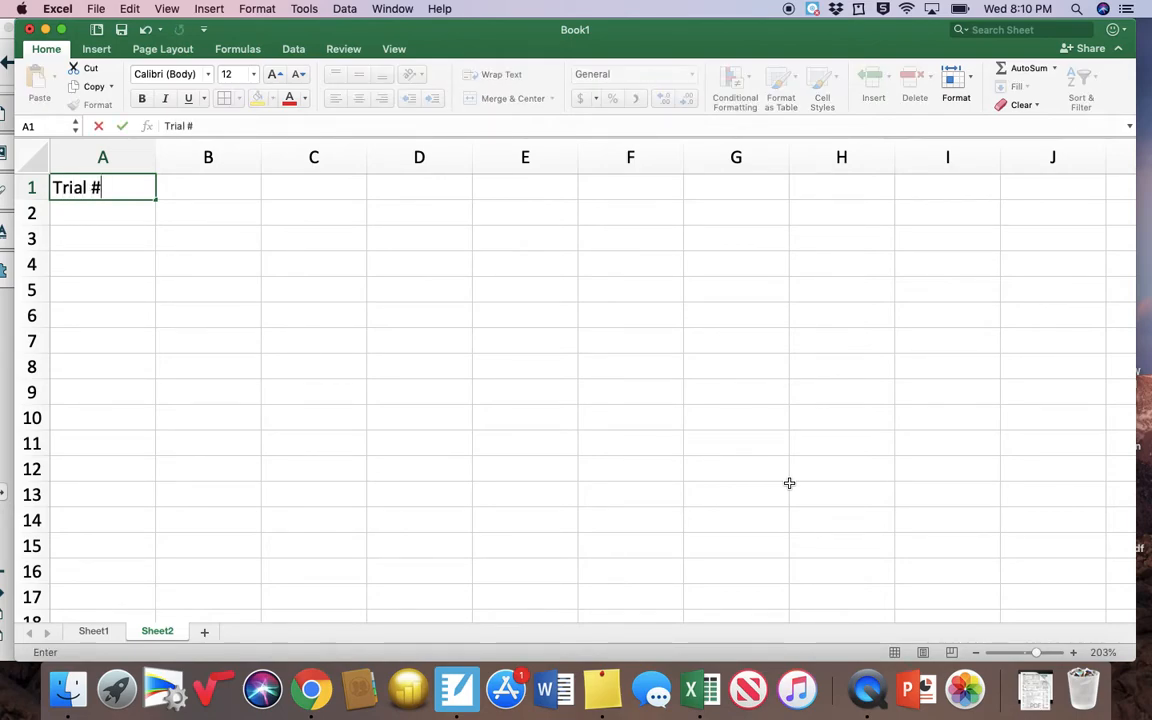
{"action": "key", "text": "Return"}
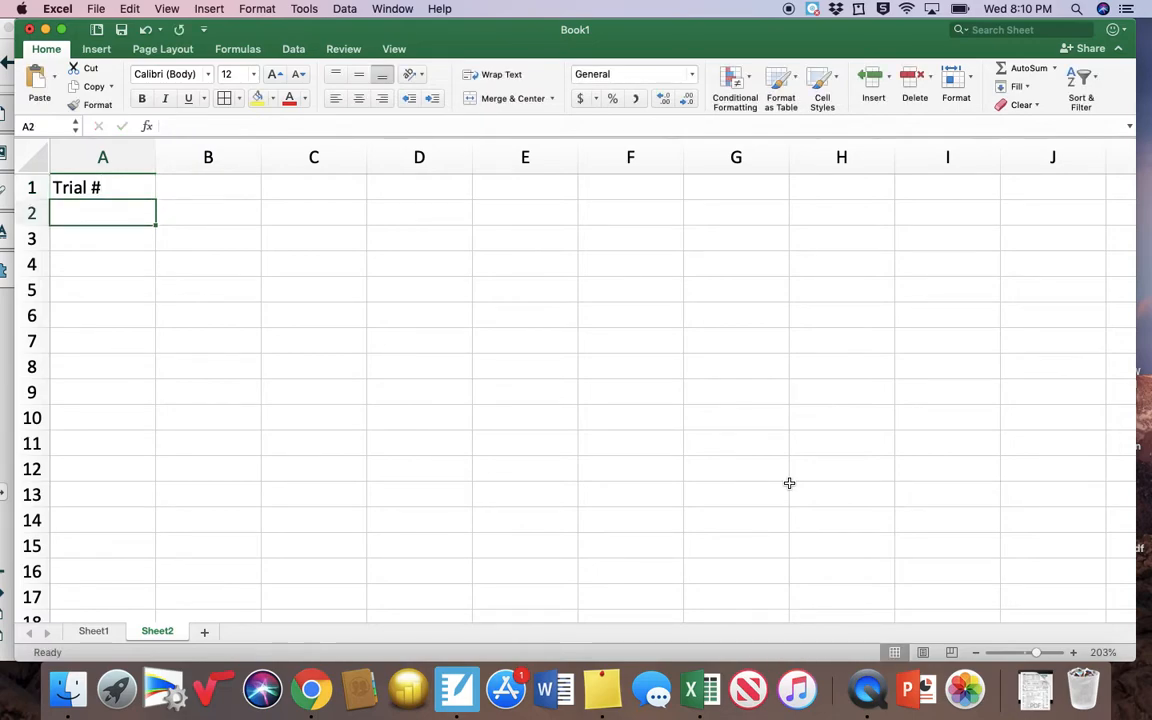
{"action": "type", "text": "1"}
{"action": "key", "text": "Return"}
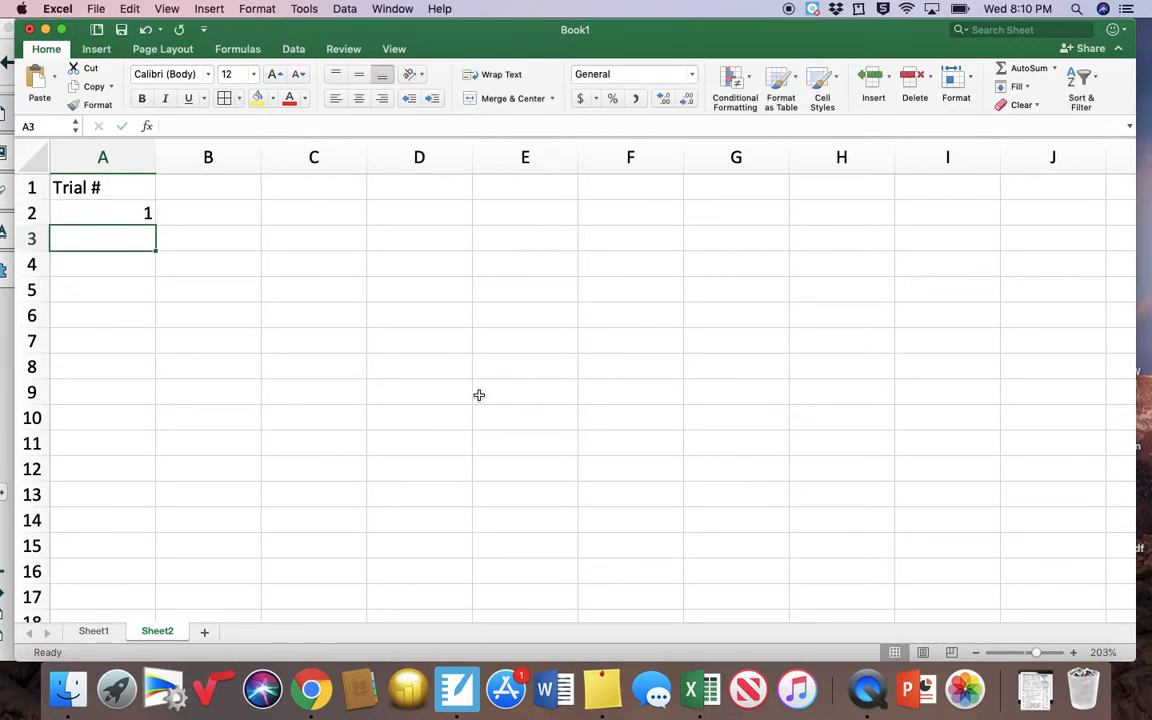
- Fill the trial numbers down column A from A2 as a linear series with step 1 and stop value 10000
{"action": "left_click", "coordinate": [86, 212]}
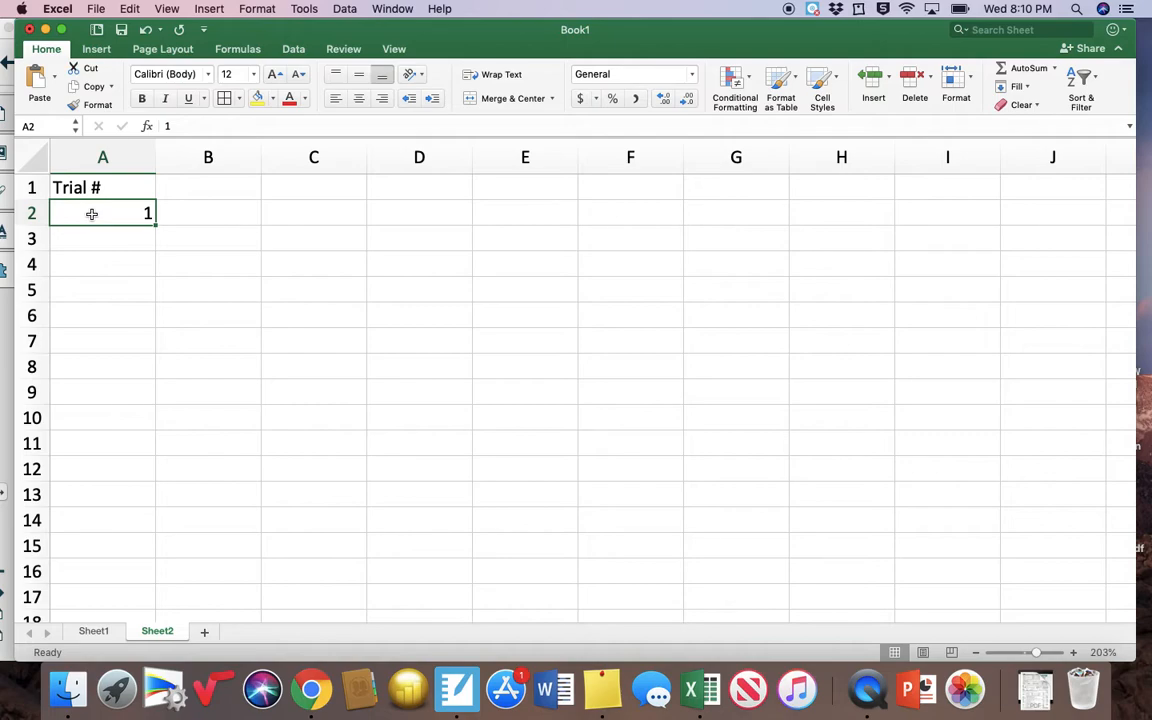
{"action": "left_click", "coordinate": [1020, 90]}
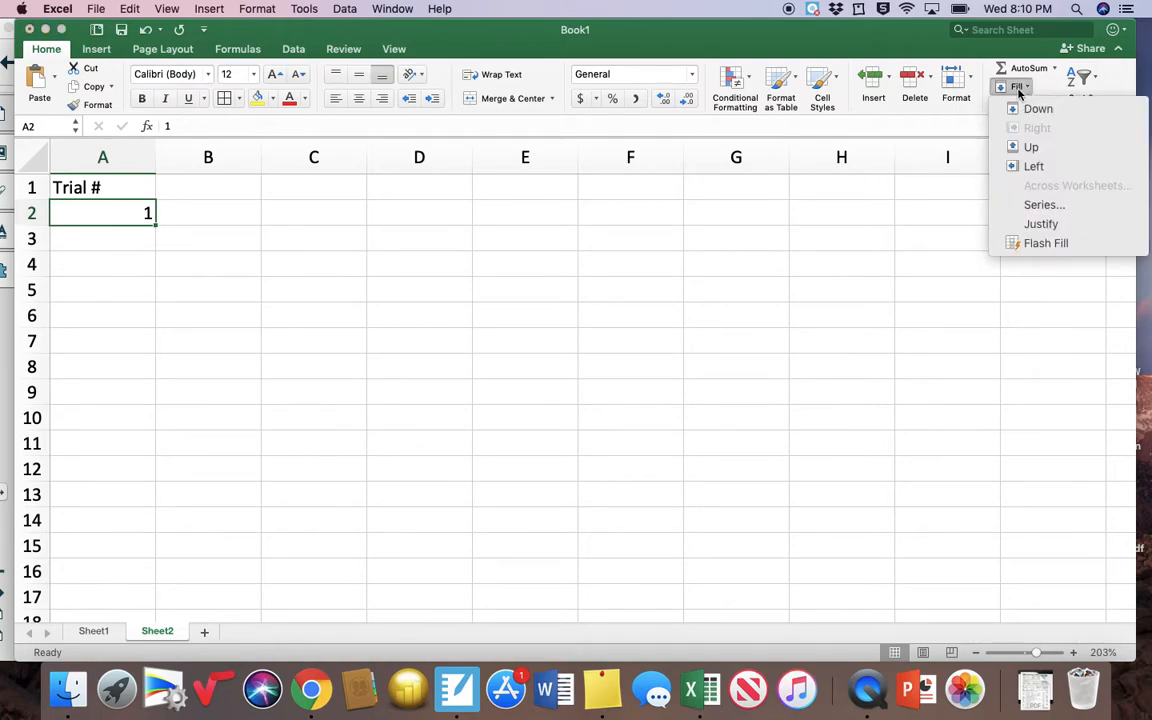
{"action": "left_click", "coordinate": [1038, 206]}
{"action": "left_click", "coordinate": [452, 199]}
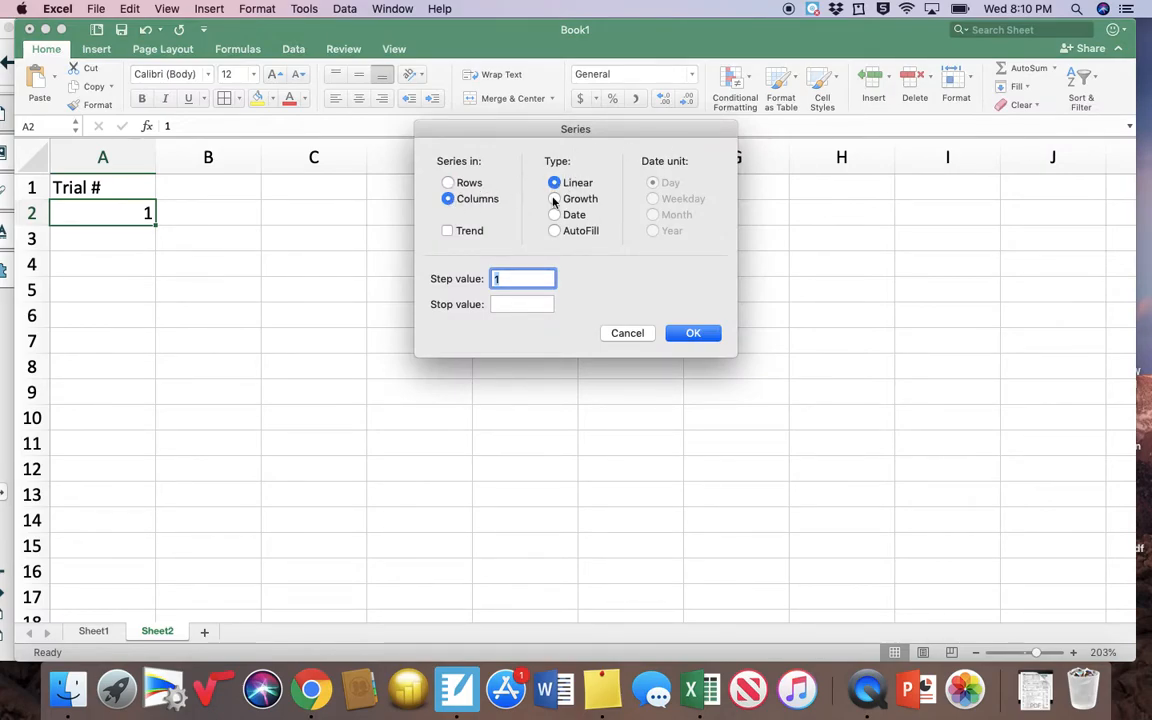
{"action": "left_click", "coordinate": [507, 306]}
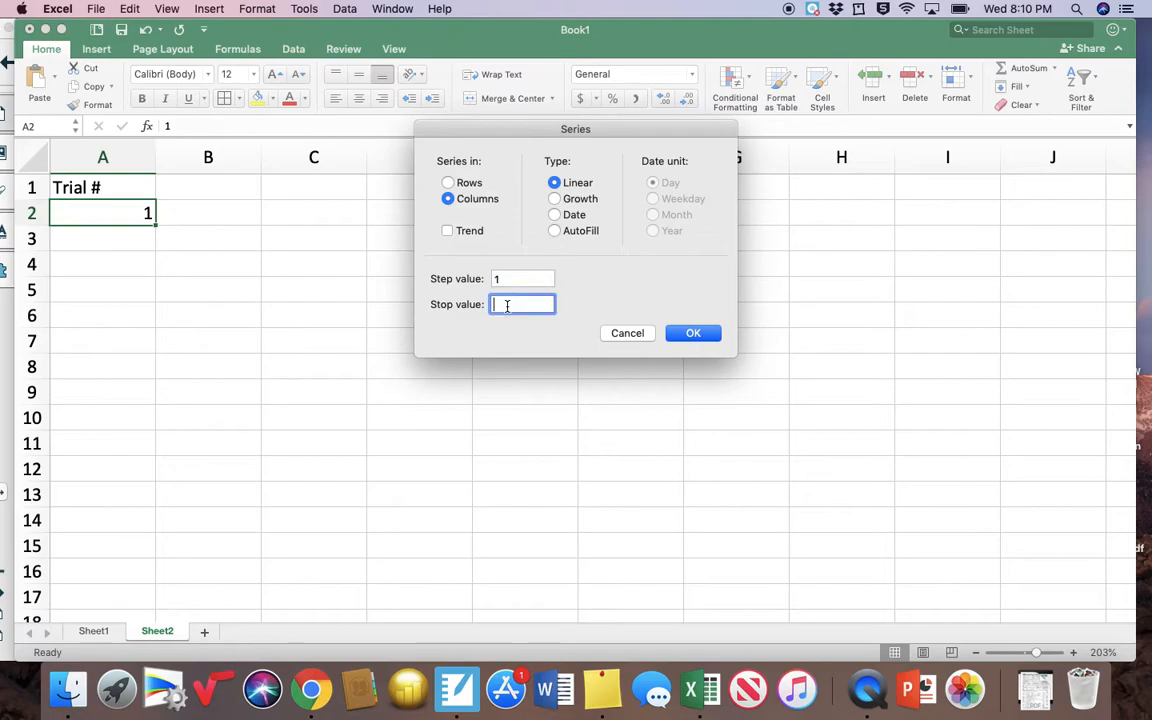
{"action": "type", "text": "10000"}
{"action": "left_click", "coordinate": [689, 332]}
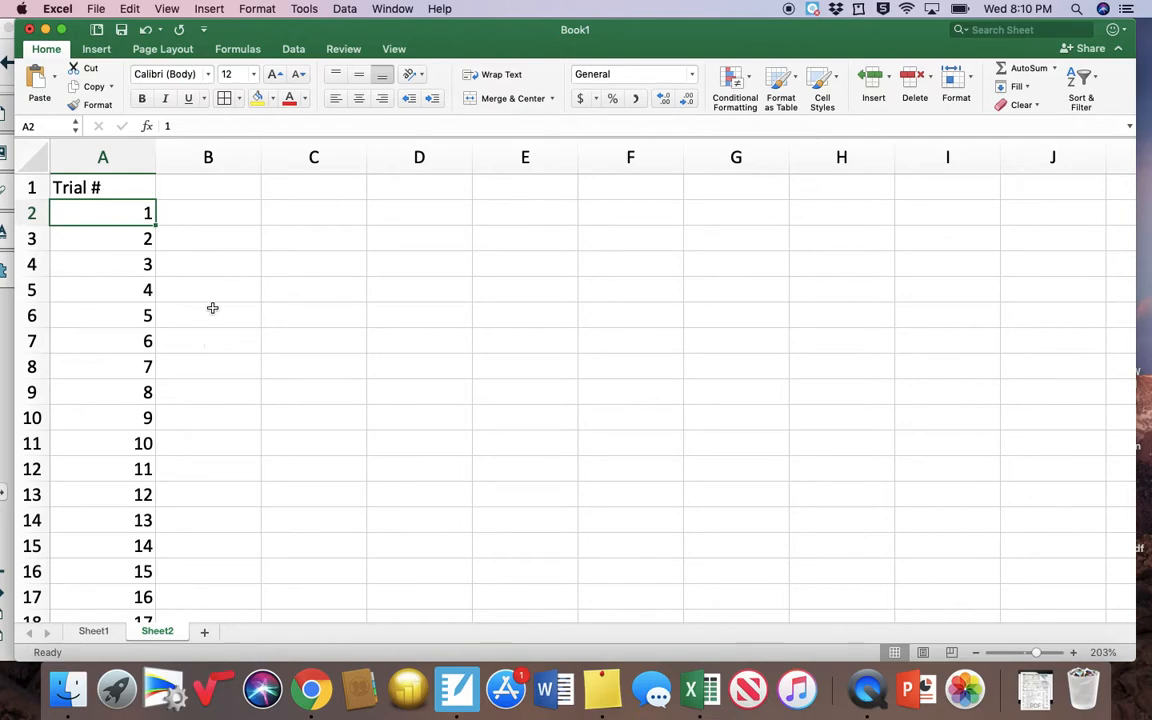
- Enter the headers "Child 1", "Child 2" and "Child 3" in B1 to D1
{"action": "left_click", "coordinate": [212, 188]}
{"action": "type", "text": "Child 1"}
{"action": "key", "text": "Tab"}
{"action": "type", "text": "Child 2"}
{"action": "key", "text": "Tab"}
{"action": "type", "text": "Child"}
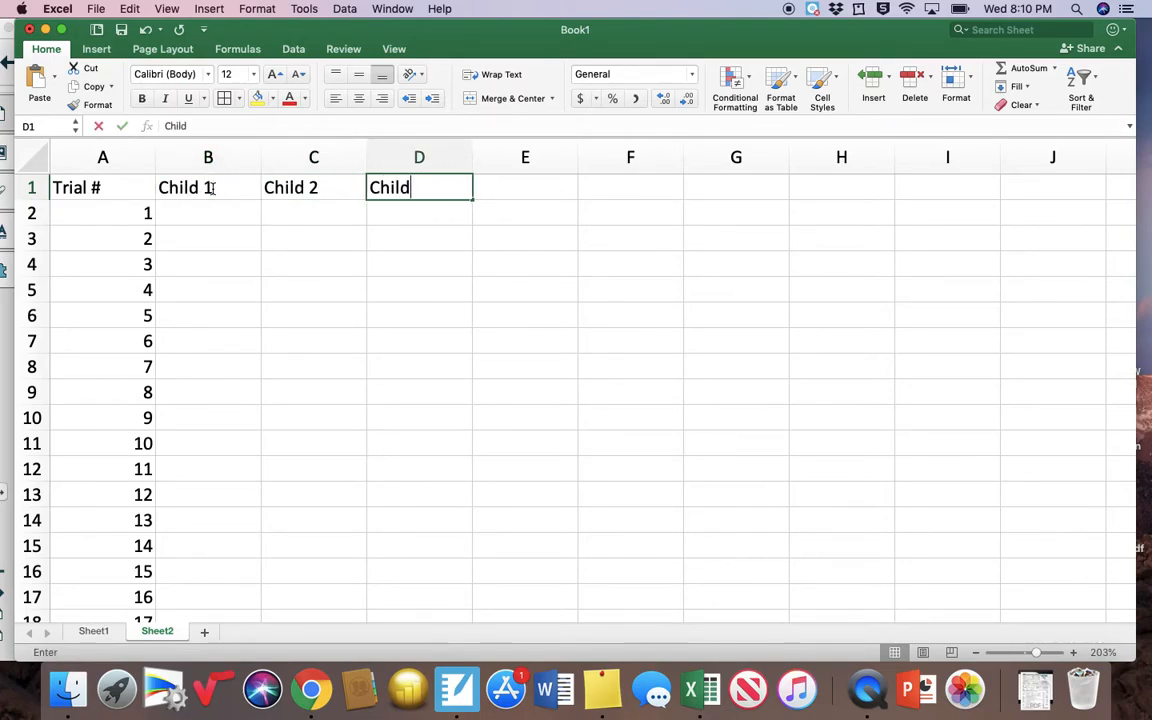
{"action": "type", "text": " 3"}
{"action": "key", "text": "Return"}
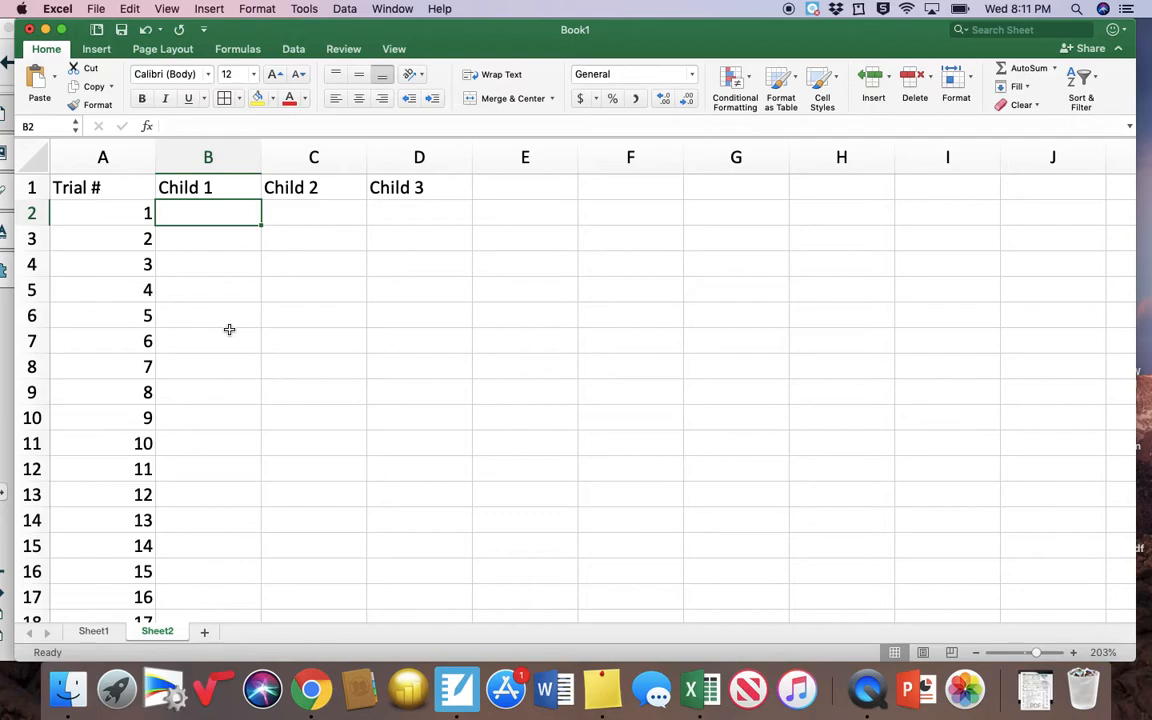
- Note the coding key "Boy = 1" in F1 and "Girl = 0" in F2
{"action": "left_click", "coordinate": [654, 188]}
{"action": "type", "text": "Boy = 1"}
{"action": "key", "text": "Return"}
{"action": "type", "text": "Gri"}
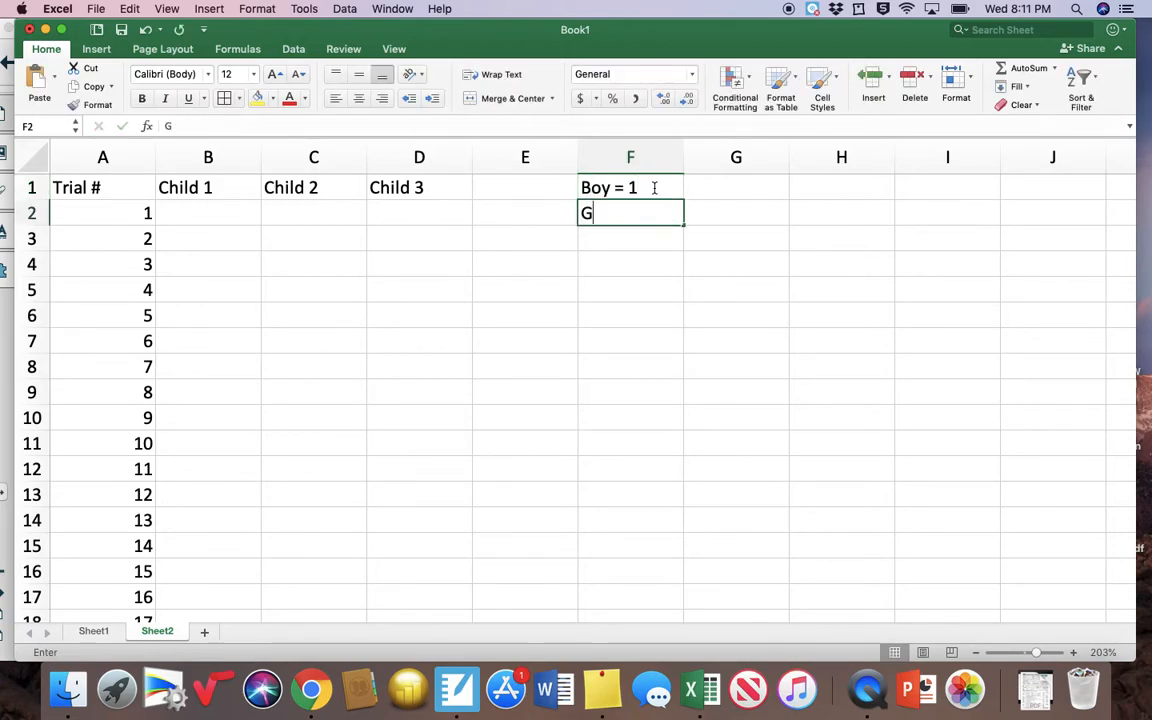
{"action": "key", "text": "BackSpace"}
{"action": "key", "text": "BackSpace"}
{"action": "type", "text": "irl = 0"}
{"action": "key", "text": "Return"}
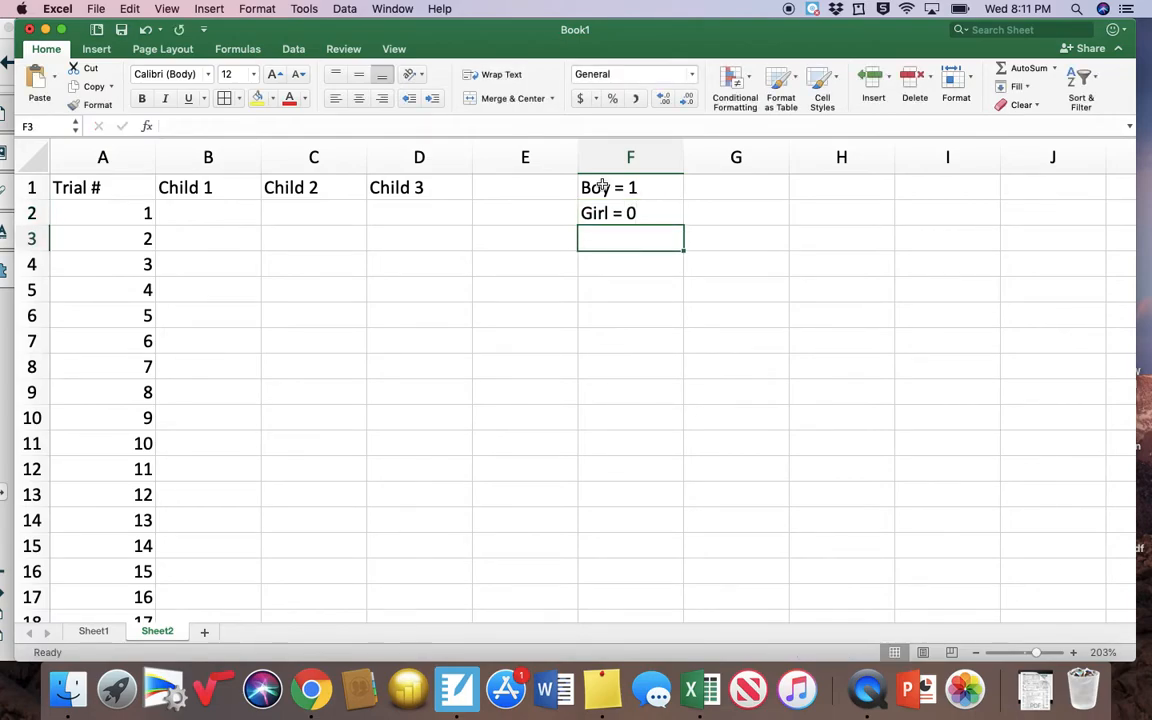
- Enter =randbetween(0,1) in B2 to simulate the first child of trial 1
{"action": "left_click", "coordinate": [200, 213]}
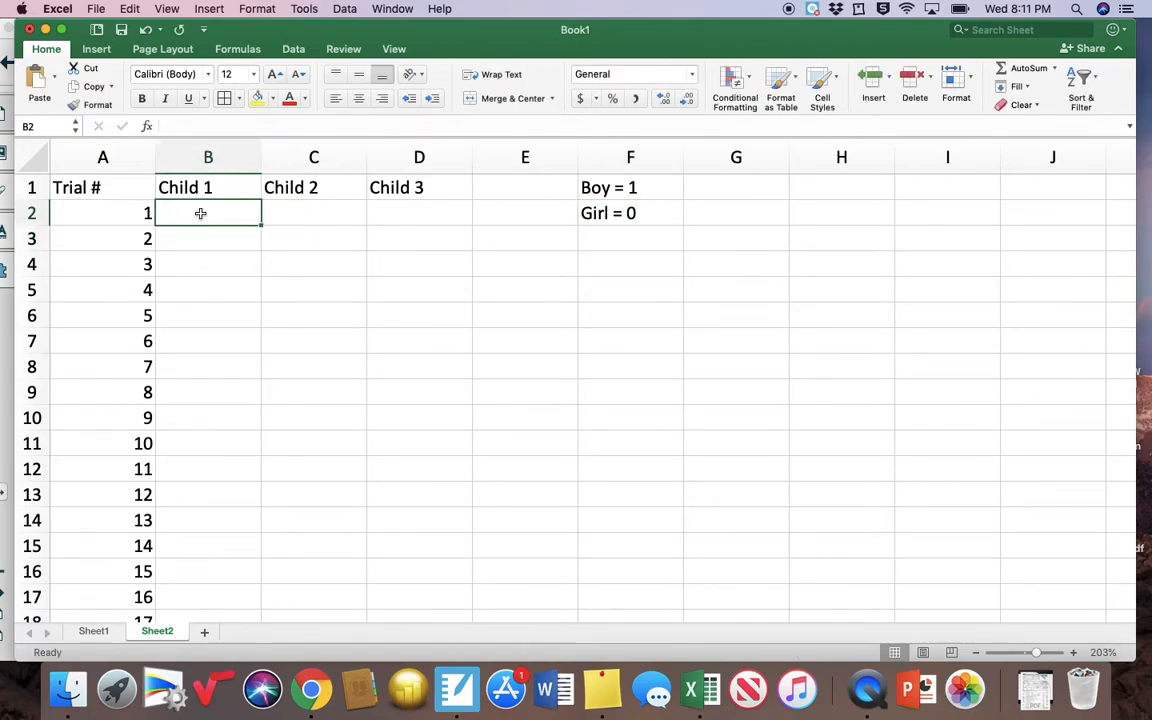
{"action": "type", "text": "="}
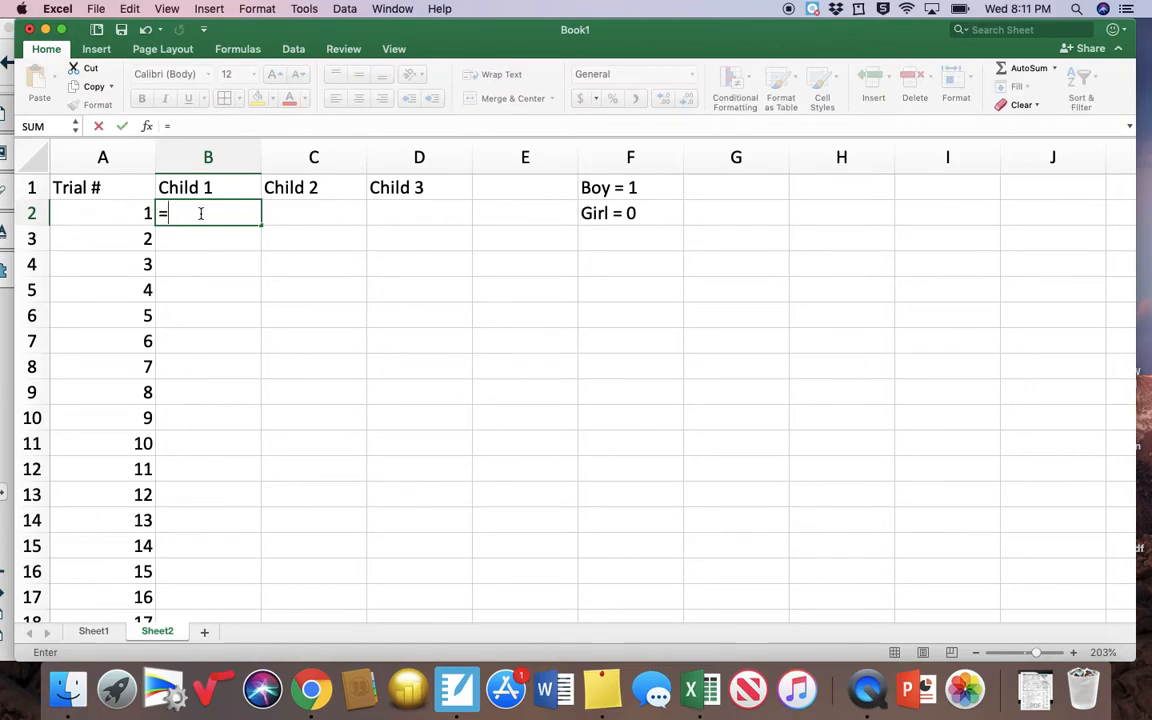
{"action": "type", "text": "randbetween(0,1)"}
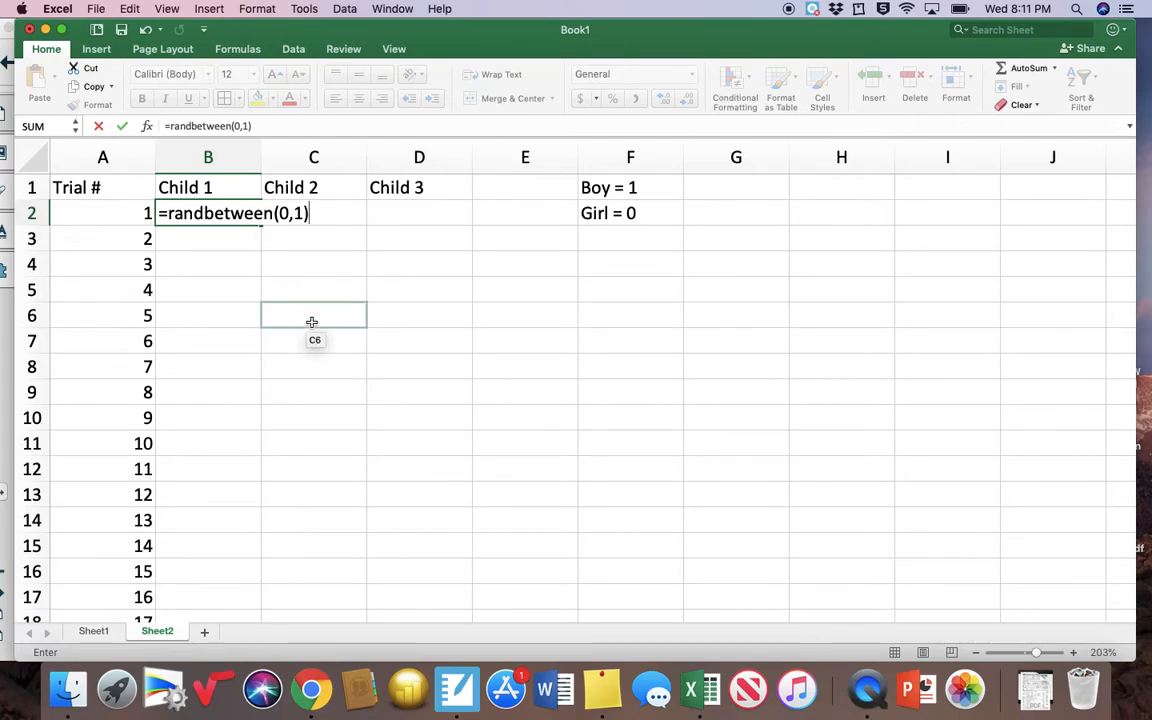
{"action": "key", "text": "Return"}
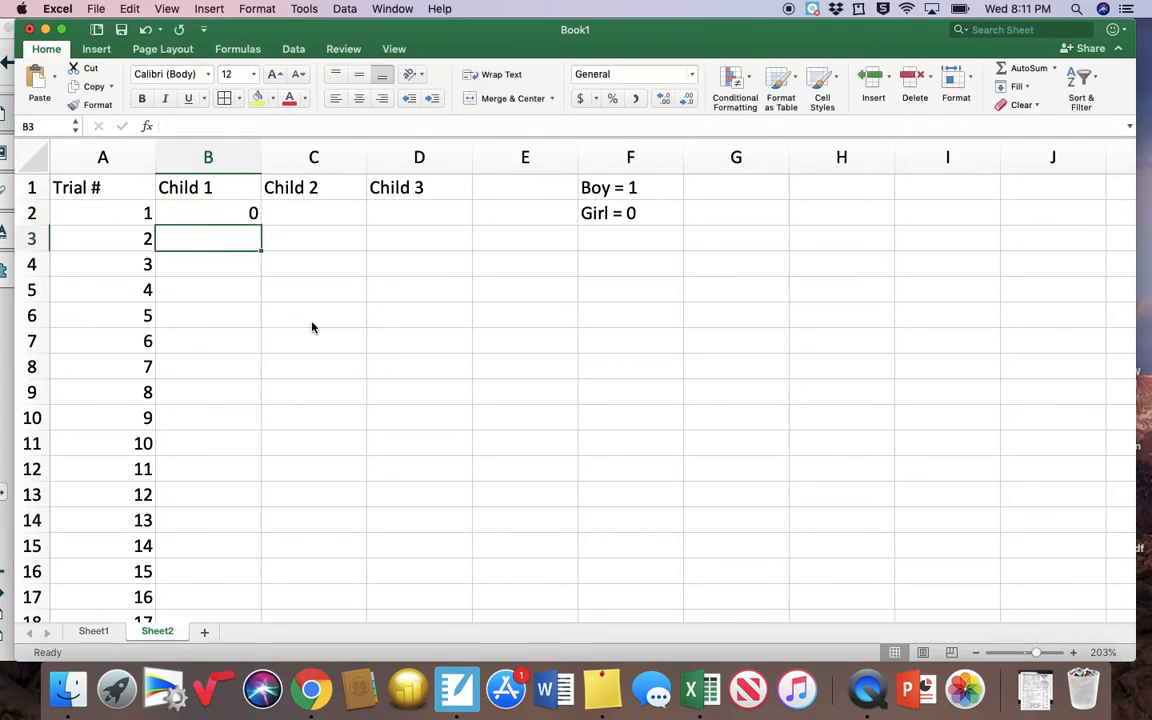
- Enter =randbetween(0,1) in C2 and D2 to simulate the second and third children of trial 1
{"action": "left_click", "coordinate": [306, 216]}
{"action": "type", "text": "=randbet"}
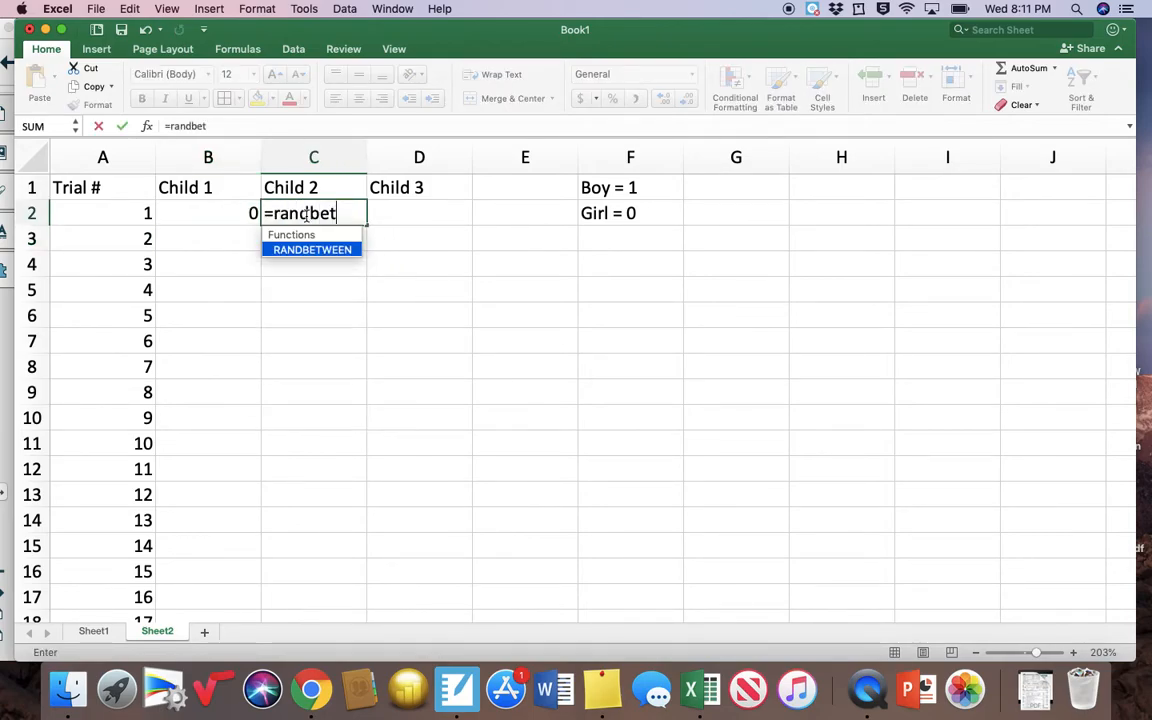
{"action": "type", "text": "ween(0,1)"}
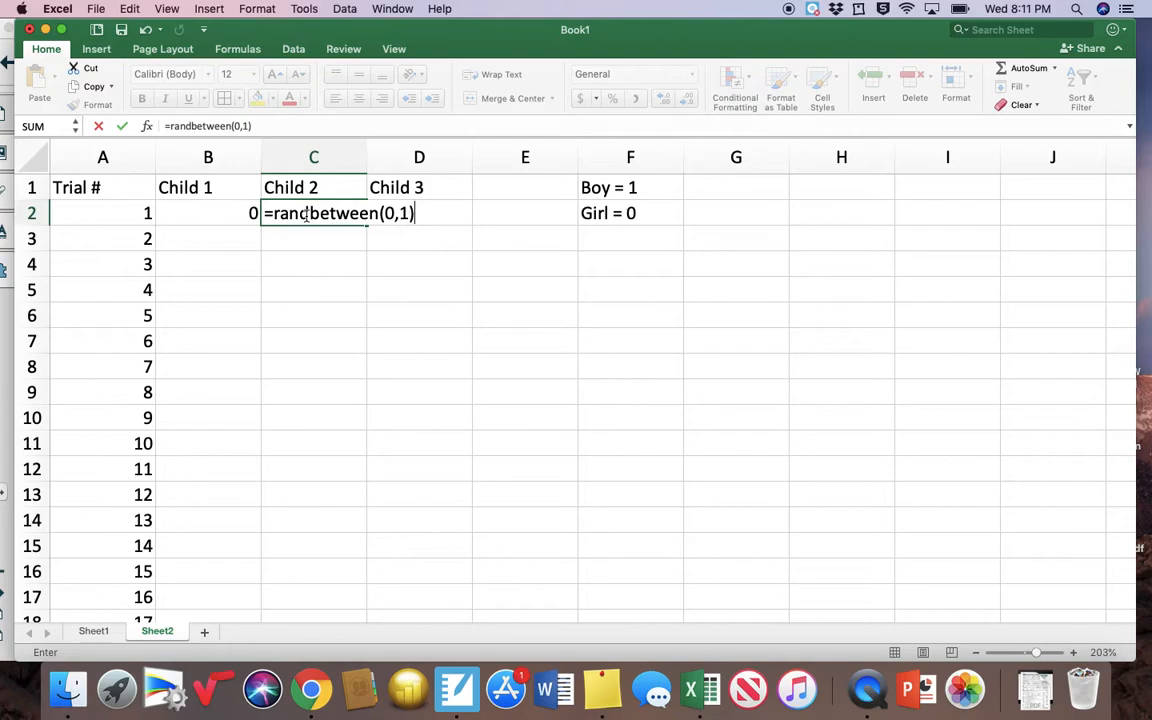
{"action": "key", "text": "Return"}
{"action": "left_click", "coordinate": [400, 212]}
{"action": "type", "text": "=ran"}
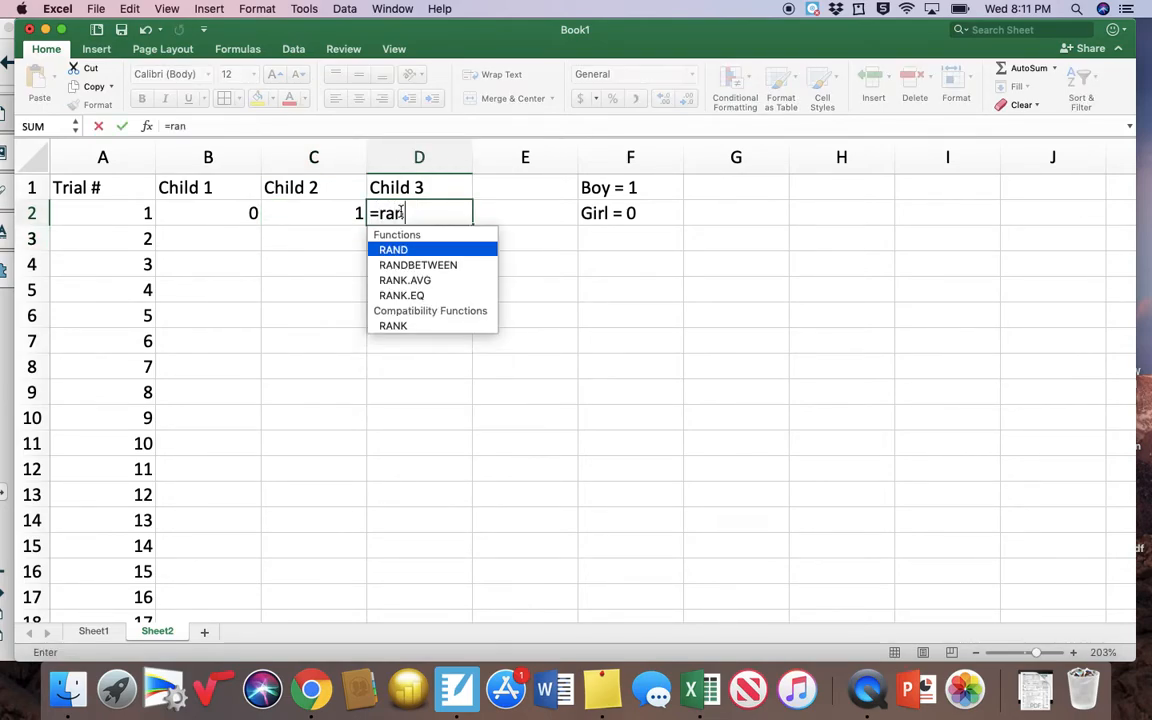
{"action": "type", "text": "dbetween(0,1)"}
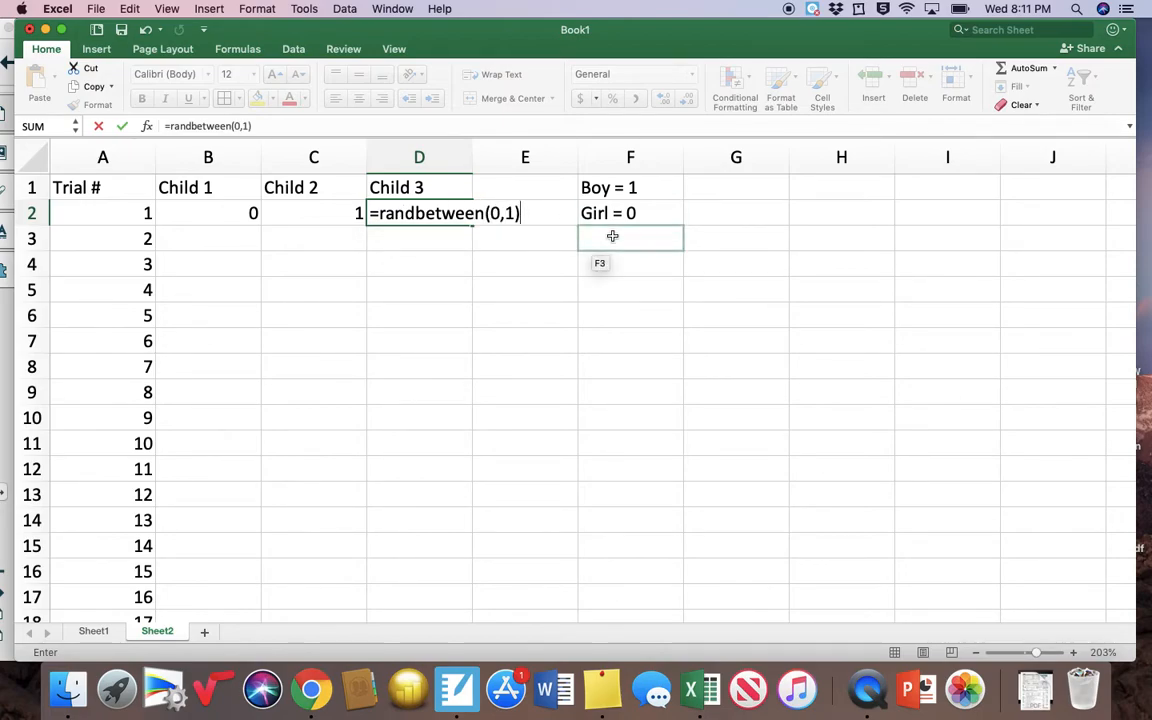
{"action": "key", "text": "Return"}
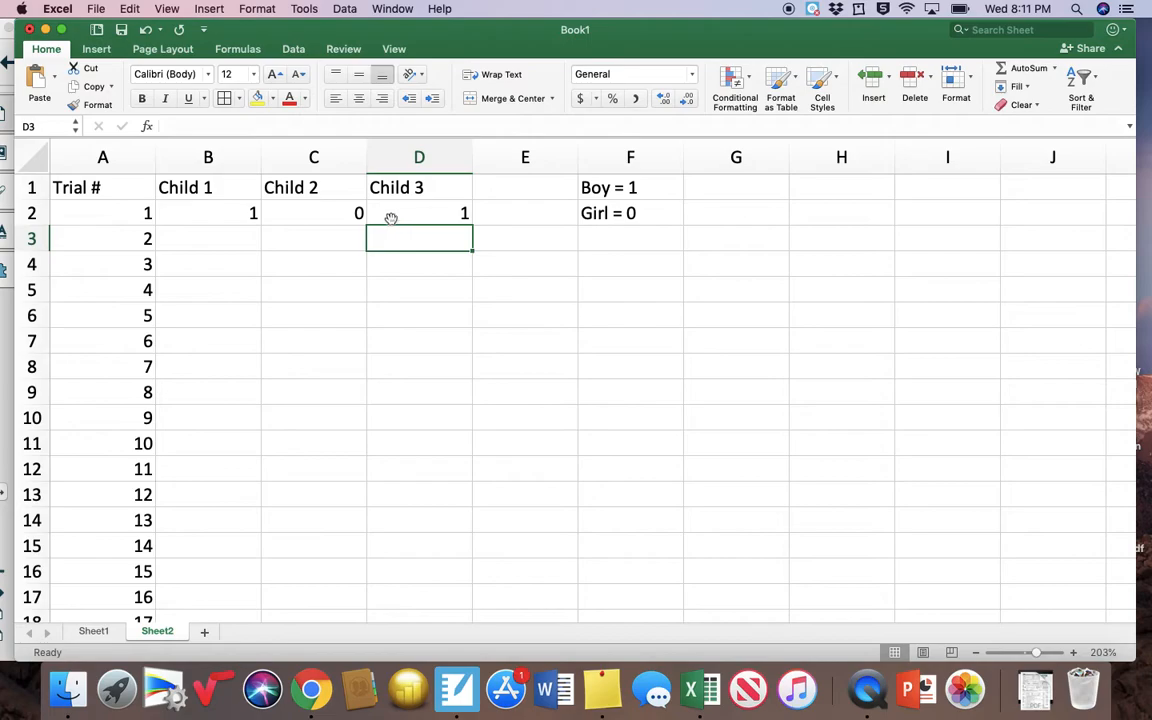
- Fill the random formulas in B2:D2 down through all the trials
{"action": "left_click", "coordinate": [217, 210]}
{"action": "left_click", "coordinate": [321, 213]}
{"action": "left_click", "coordinate": [417, 218]}
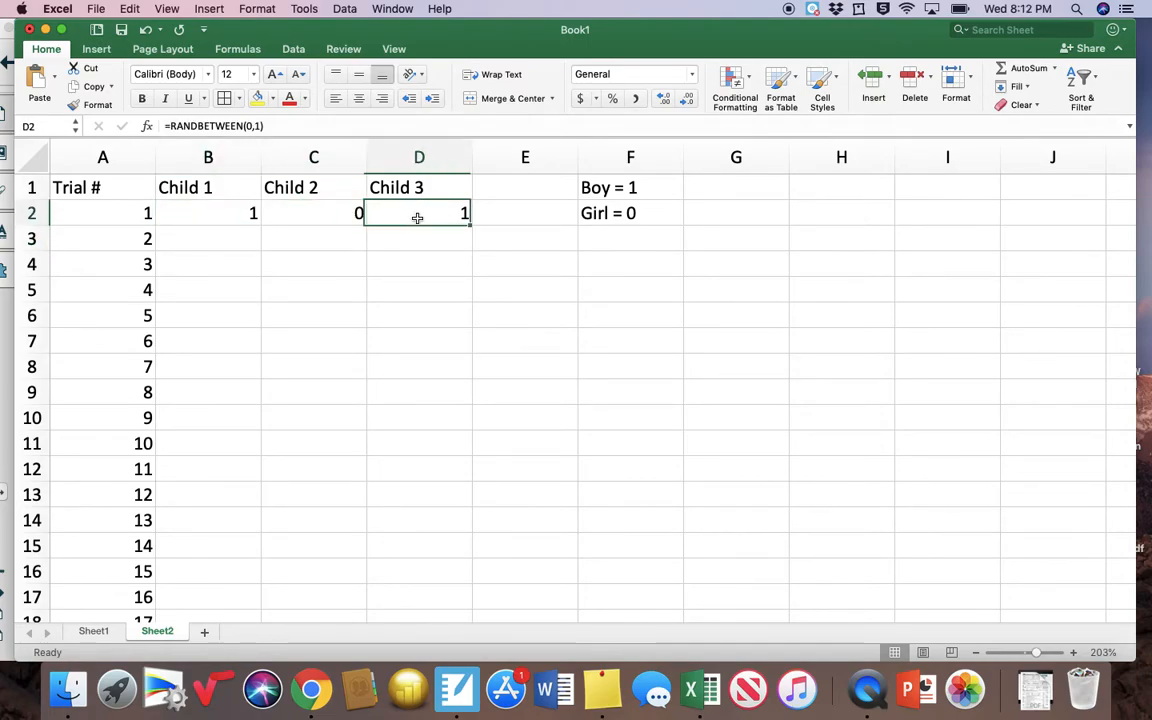
{"action": "left_click_drag", "start_coordinate": [218, 211], "coordinate": [415, 213]}
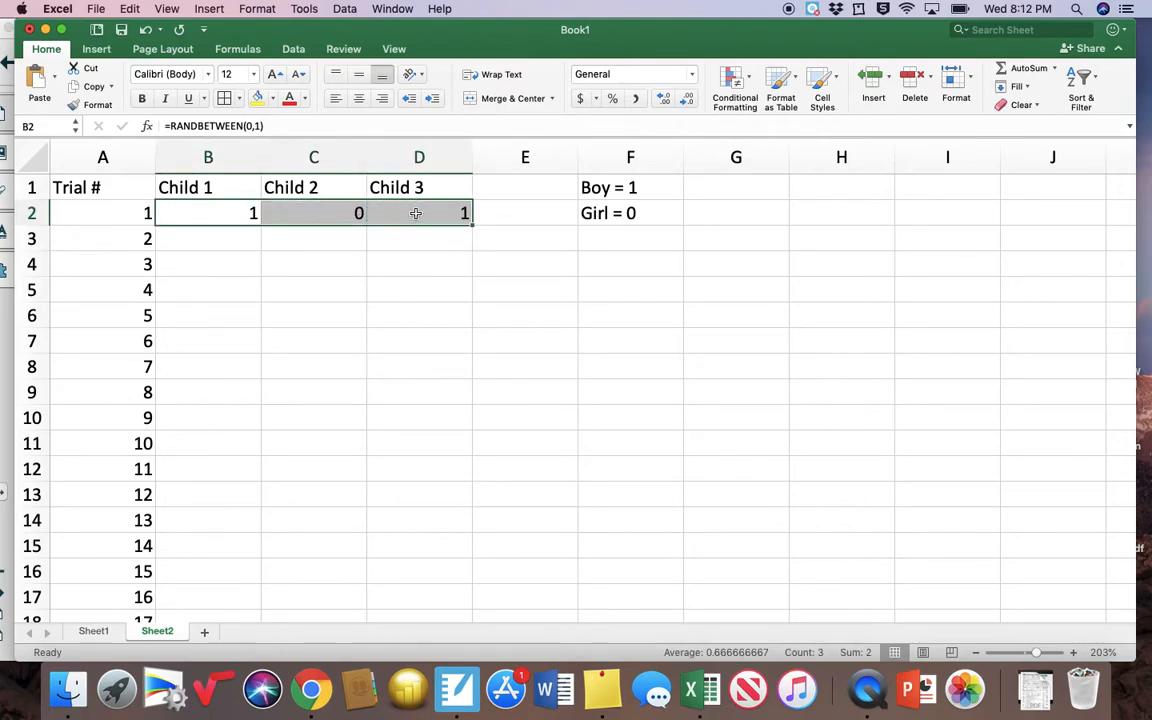
{"action": "double_click", "coordinate": [471, 226]}
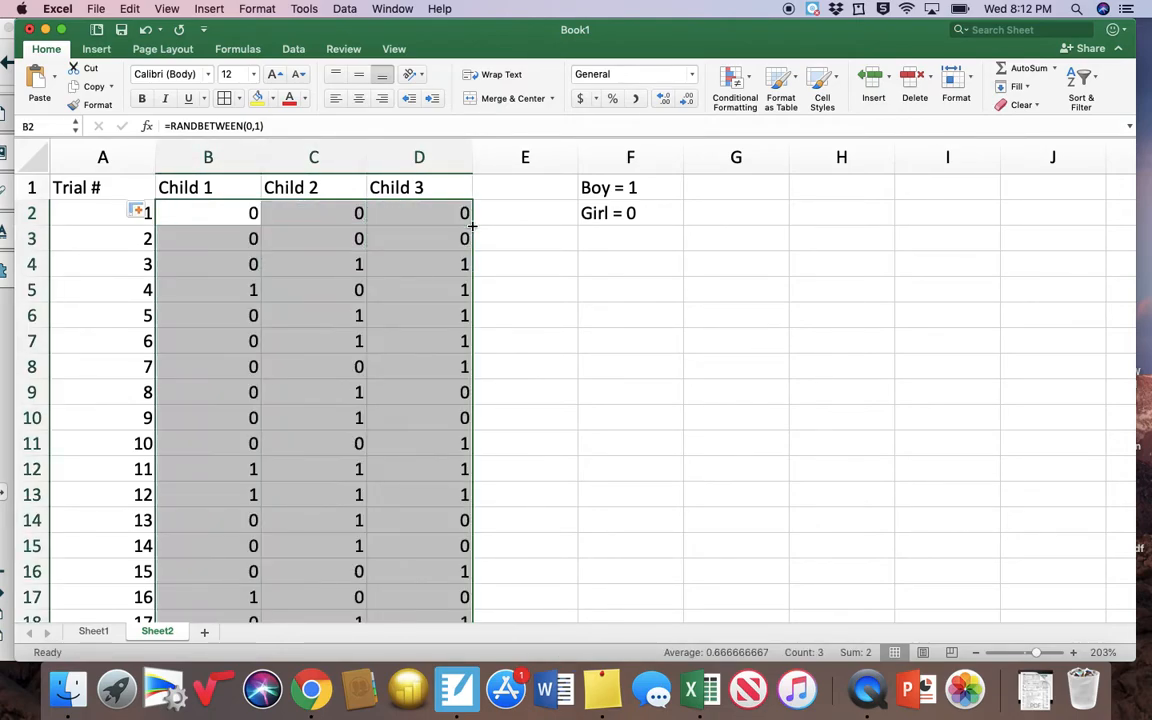
{"action": "left_click", "coordinate": [517, 365]}
- Recalculate the children simulation several times by entering 0, 1 and 2 in turn in E2, and clear that cell
{"action": "left_click", "coordinate": [521, 185]}
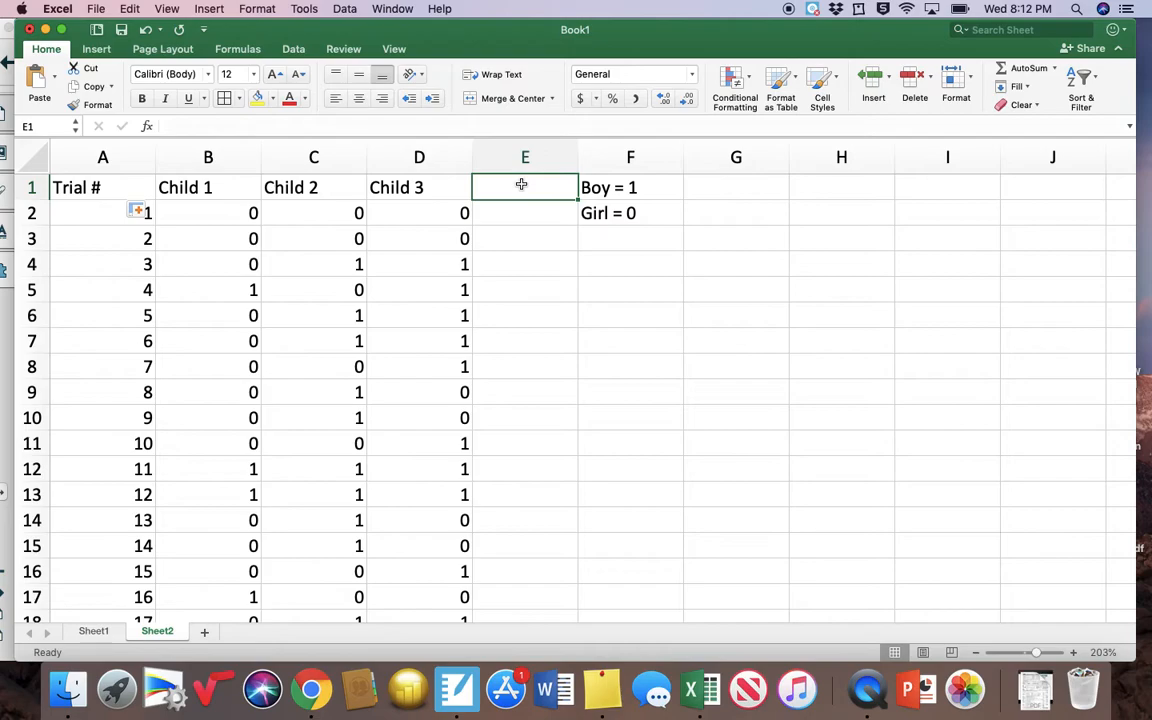
{"action": "left_click", "coordinate": [518, 214]}
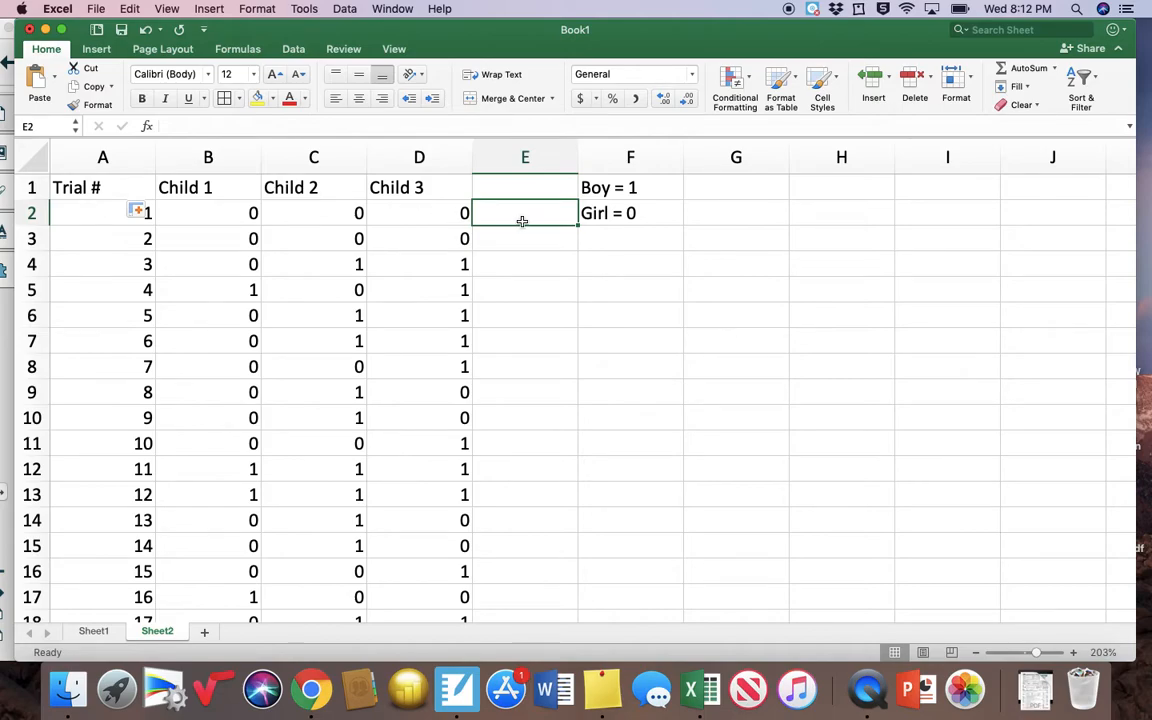
{"action": "type", "text": "0"}
{"action": "key", "text": "Return"}
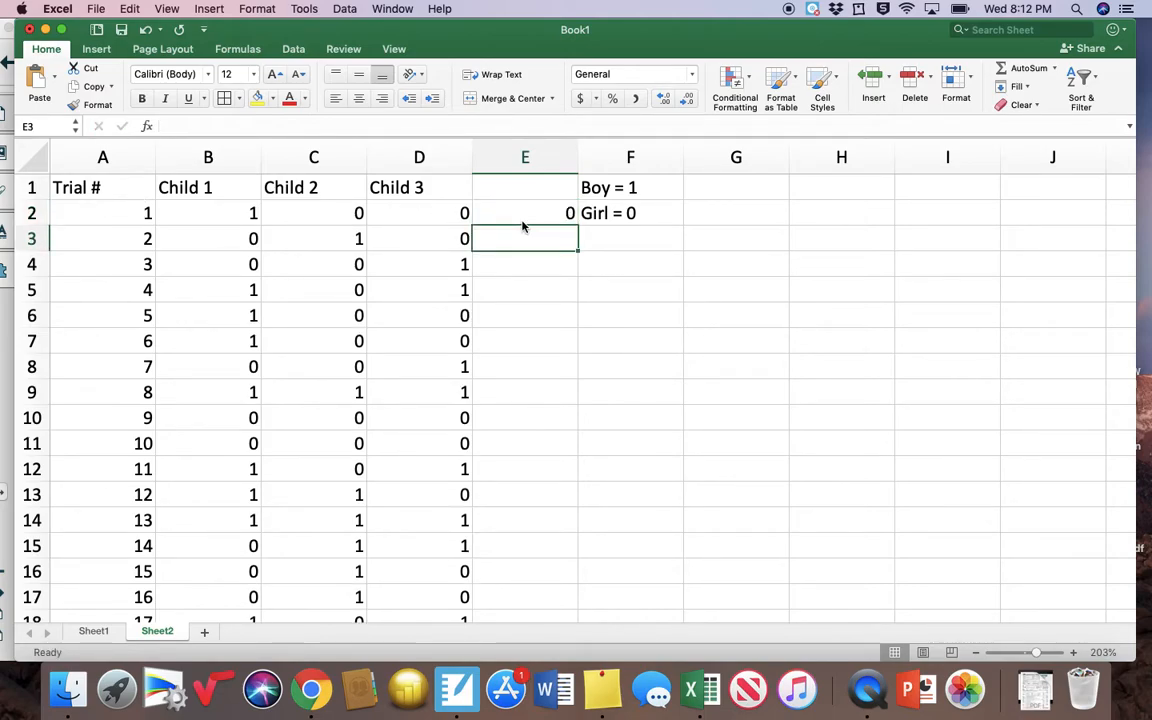
{"action": "left_click", "coordinate": [522, 222]}
{"action": "type", "text": "1"}
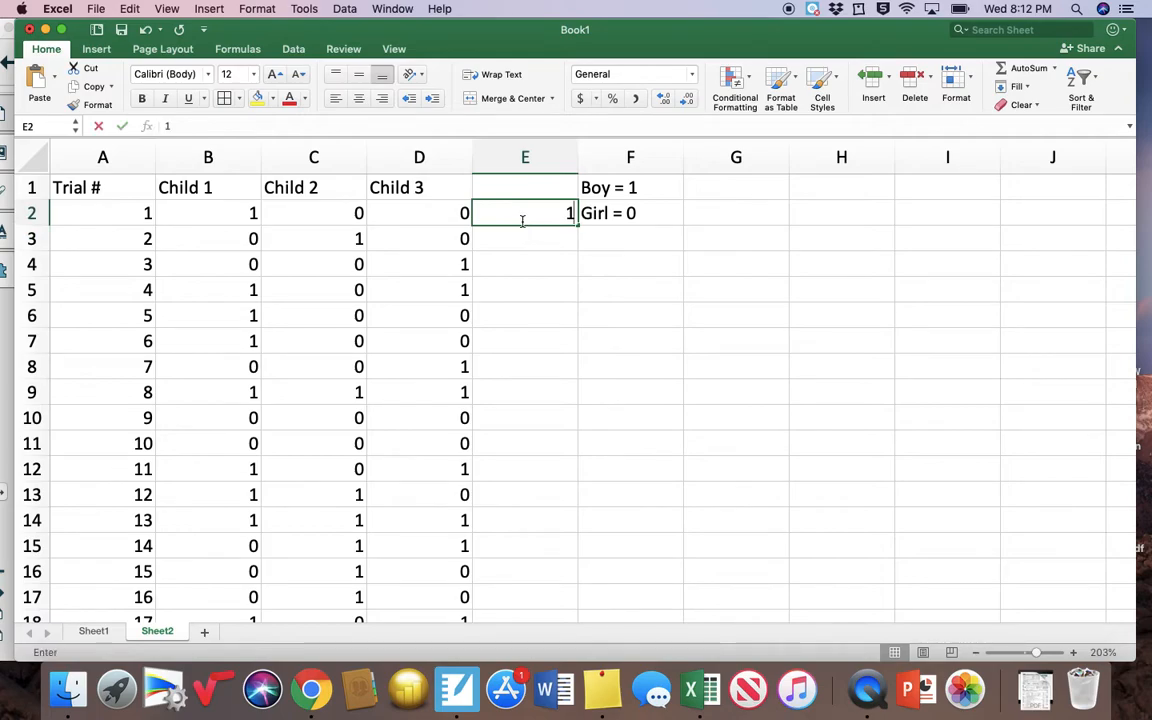
{"action": "key", "text": "Return"}
{"action": "left_click", "coordinate": [522, 222]}
{"action": "type", "text": "2"}
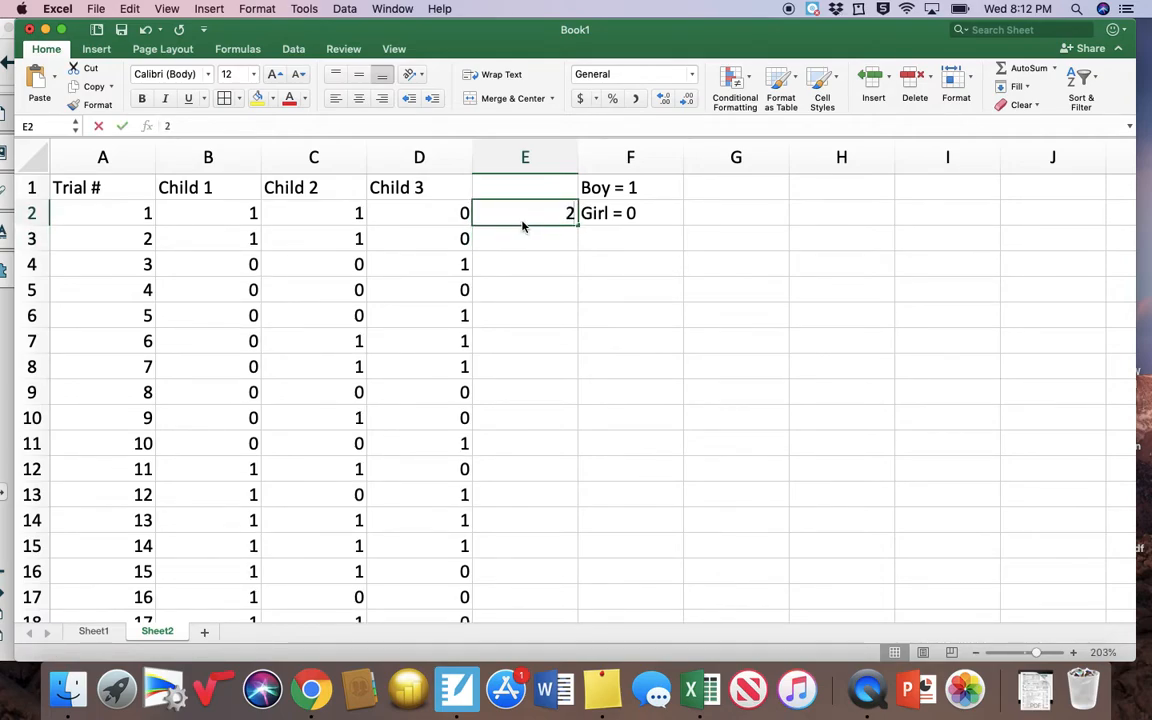
{"action": "key", "text": "Return"}
{"action": "left_click", "coordinate": [522, 222]}
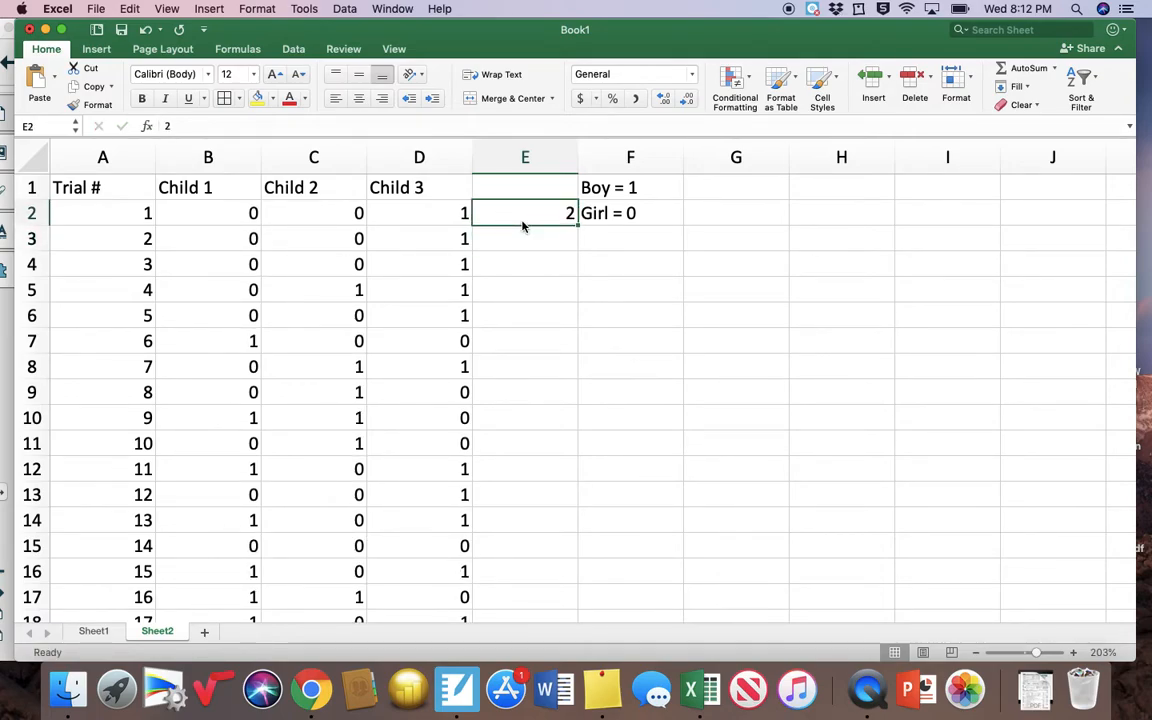
{"action": "key", "text": "Delete"}
{"action": "left_click", "coordinate": [833, 365]}
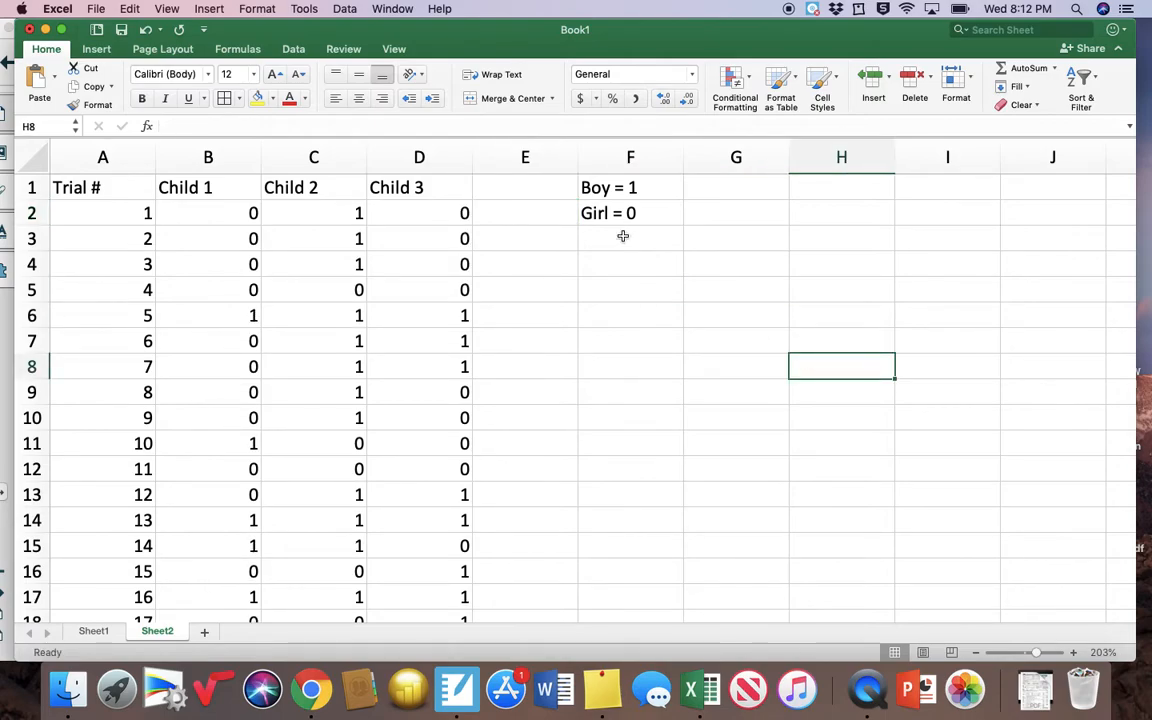
{"action": "left_click", "coordinate": [540, 188]}
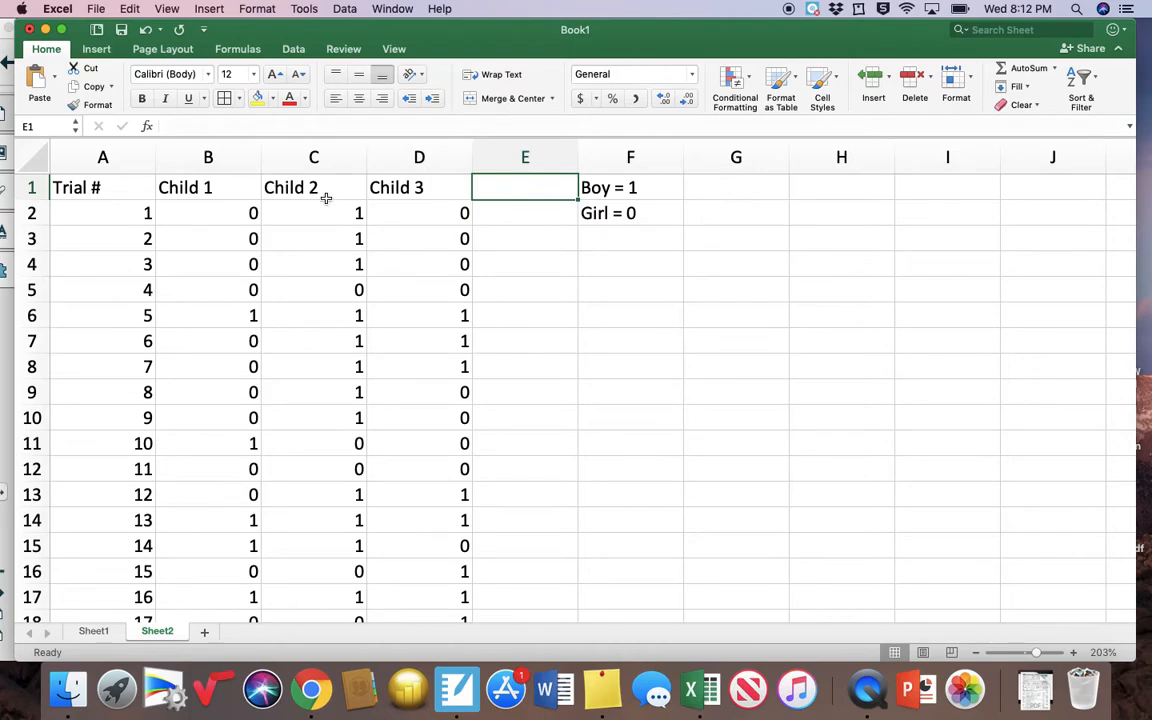
- Examine the simulated children of trials 1 to 6 row by row against the boy and girl coding key
{"action": "left_click_drag", "start_coordinate": [239, 206], "coordinate": [435, 208]}
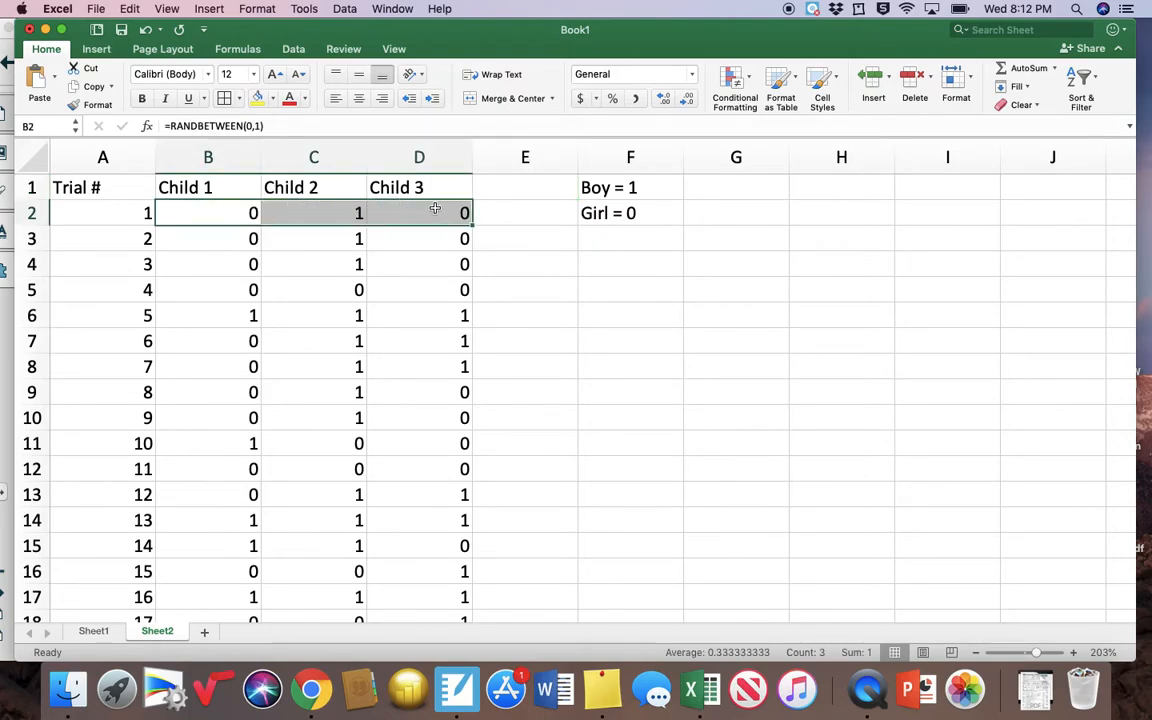
{"action": "left_click_drag", "start_coordinate": [244, 236], "coordinate": [422, 244]}
{"action": "left_click_drag", "start_coordinate": [190, 258], "coordinate": [437, 277]}
{"action": "left_click_drag", "start_coordinate": [245, 264], "coordinate": [419, 272]}
{"action": "left_click_drag", "start_coordinate": [247, 288], "coordinate": [463, 289]}
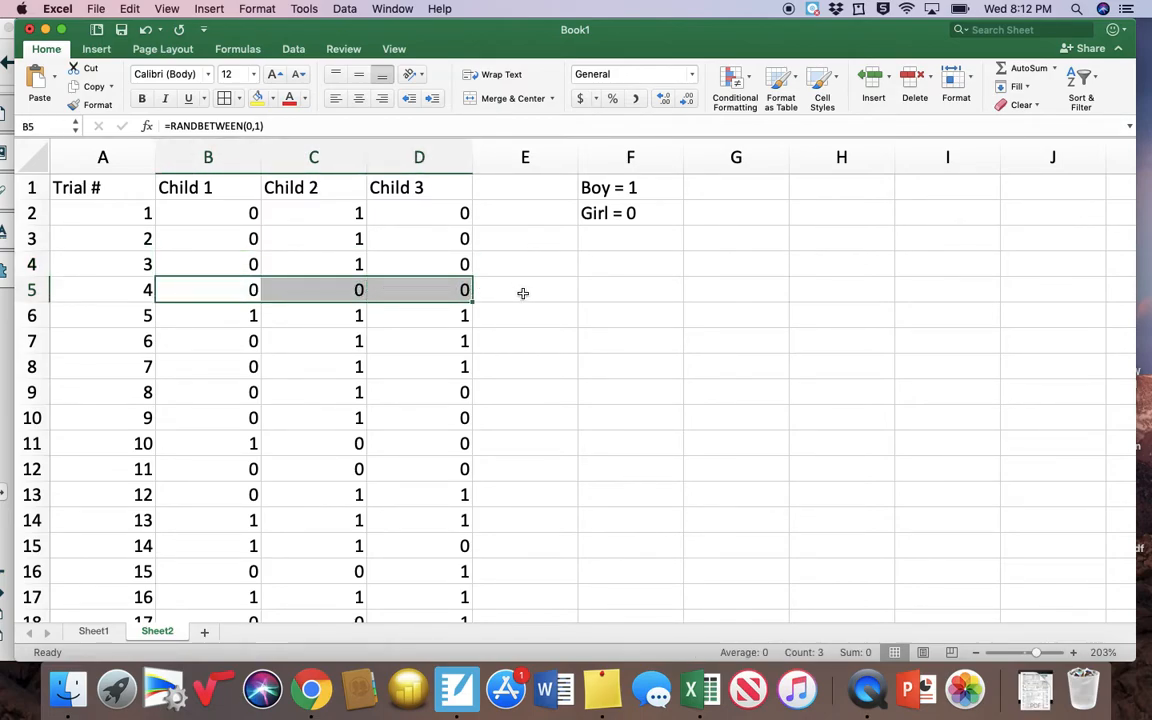
{"action": "left_click_drag", "start_coordinate": [231, 311], "coordinate": [463, 316]}
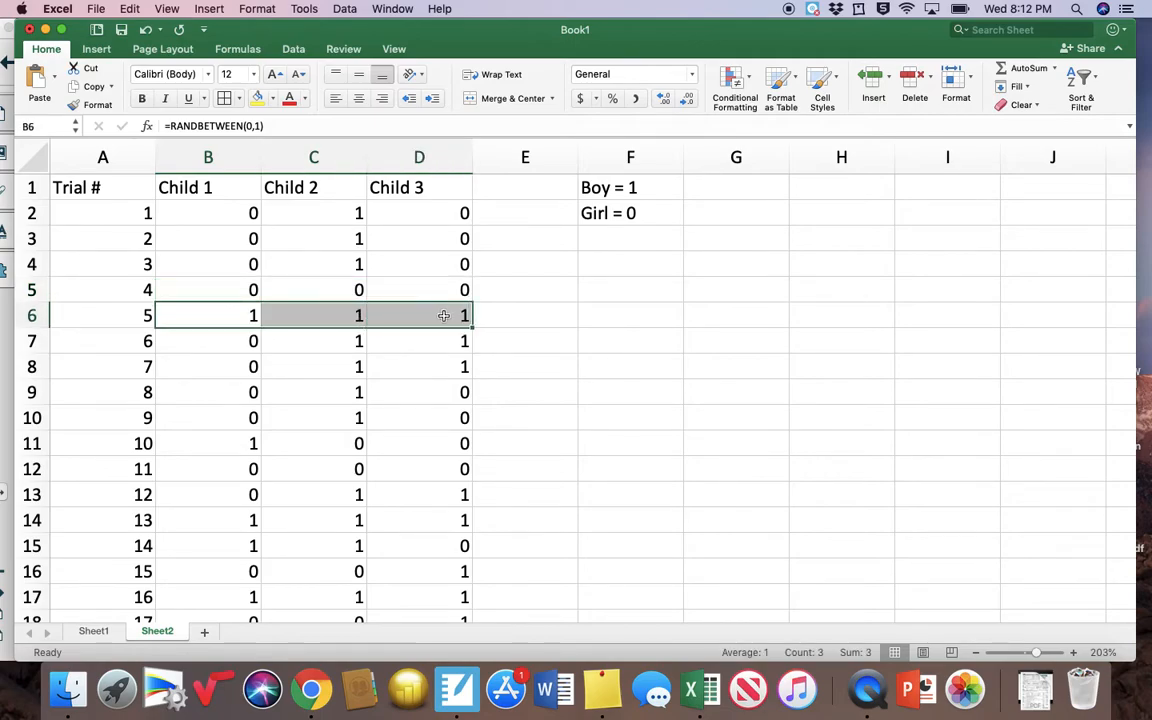
{"action": "left_click_drag", "start_coordinate": [210, 340], "coordinate": [442, 337]}
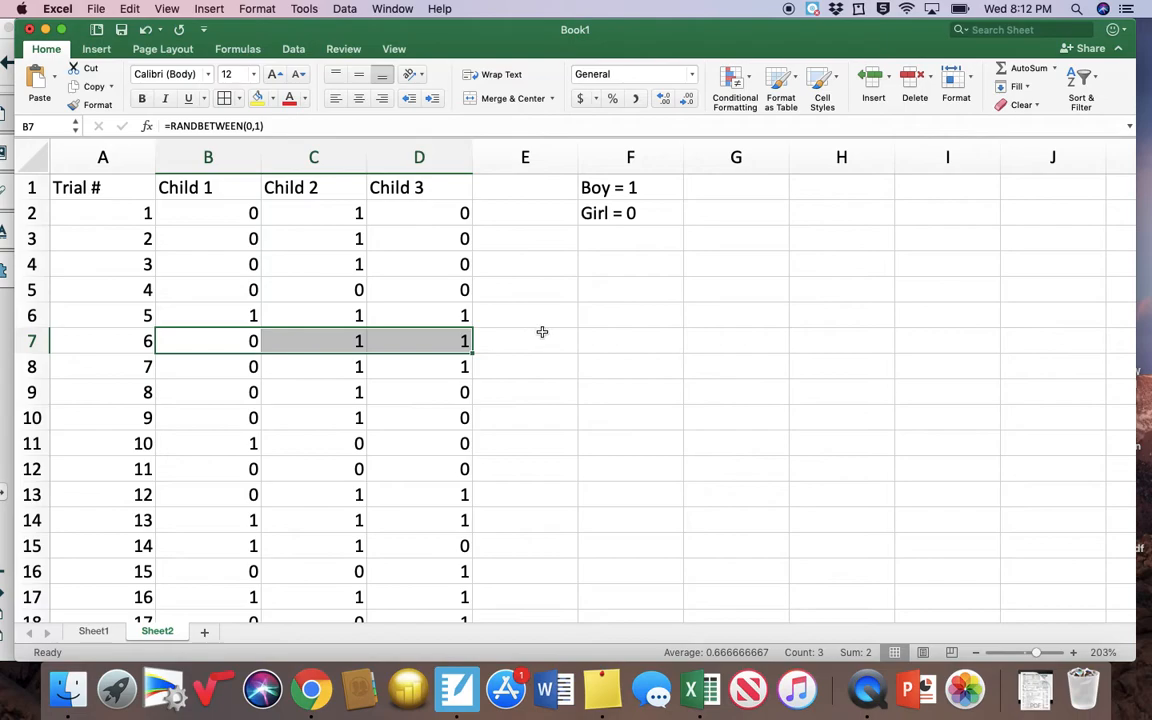
{"action": "left_click", "coordinate": [607, 187]}
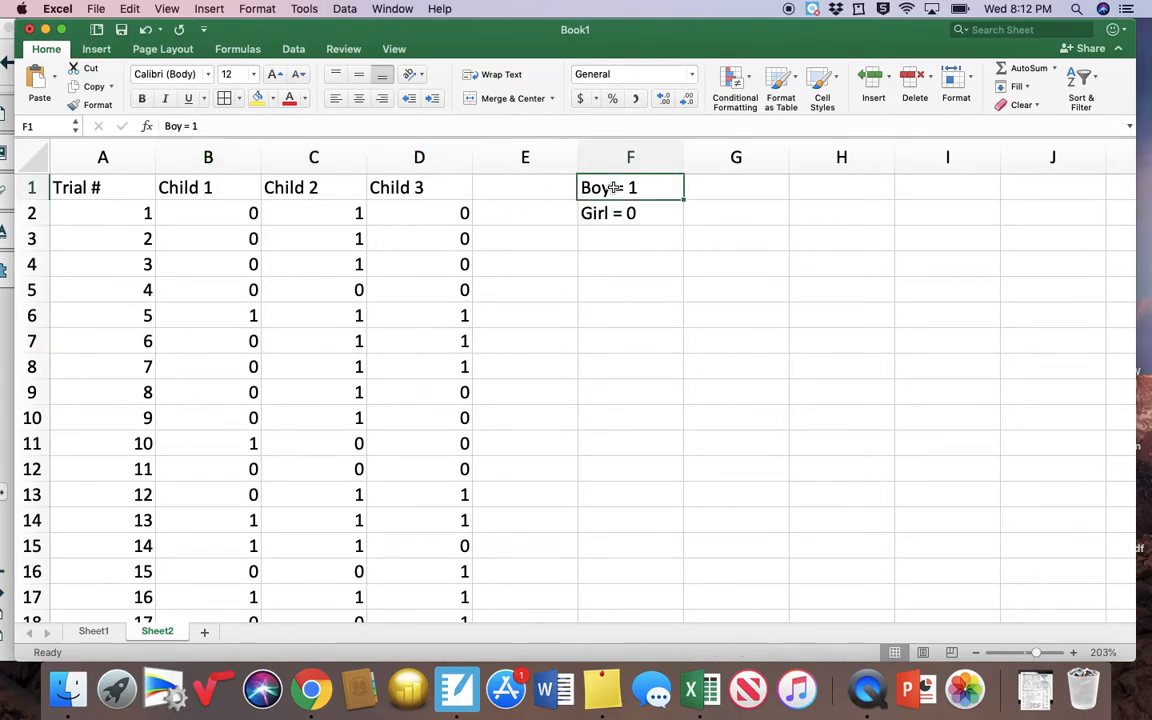
{"action": "left_click", "coordinate": [600, 213]}
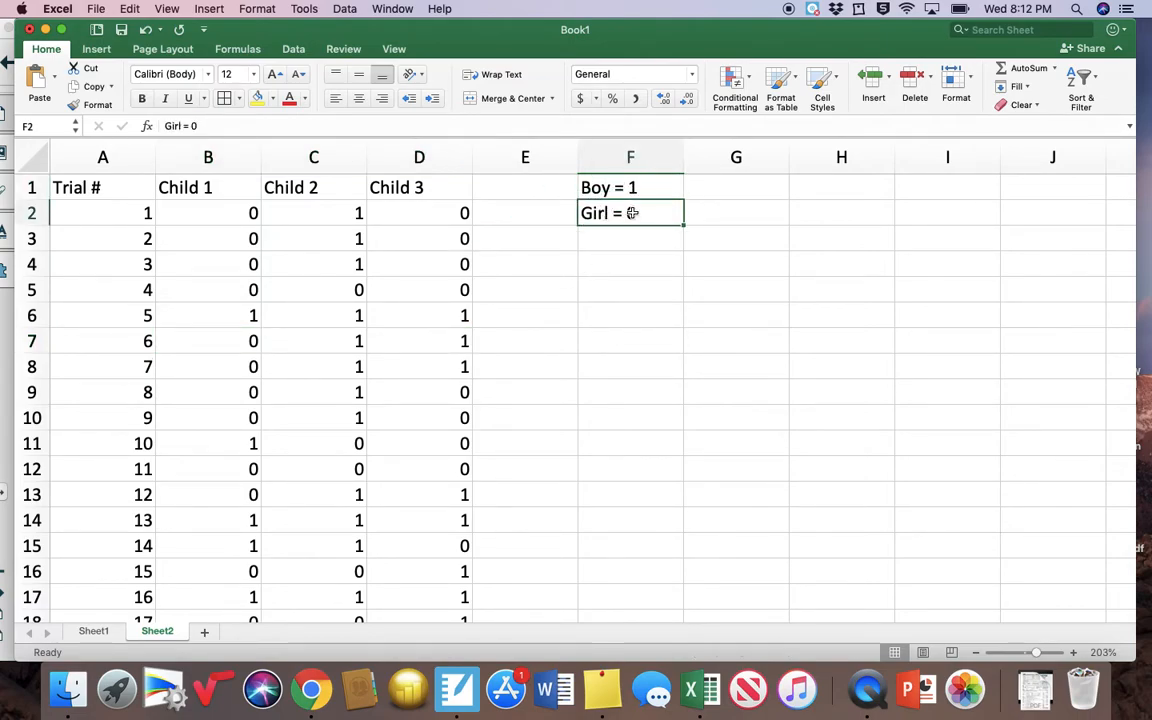
- Enter the heading "# of boys" in E1
{"action": "left_click", "coordinate": [512, 193]}
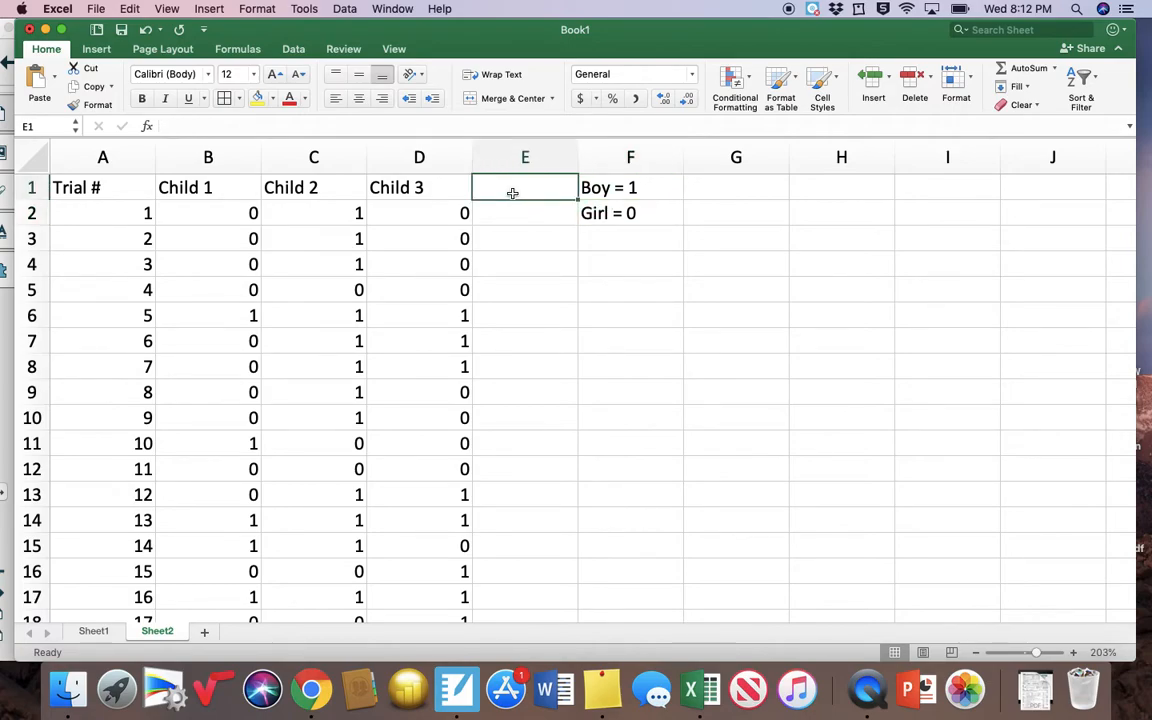
{"action": "type", "text": "# of boys"}
{"action": "key", "text": "Return"}
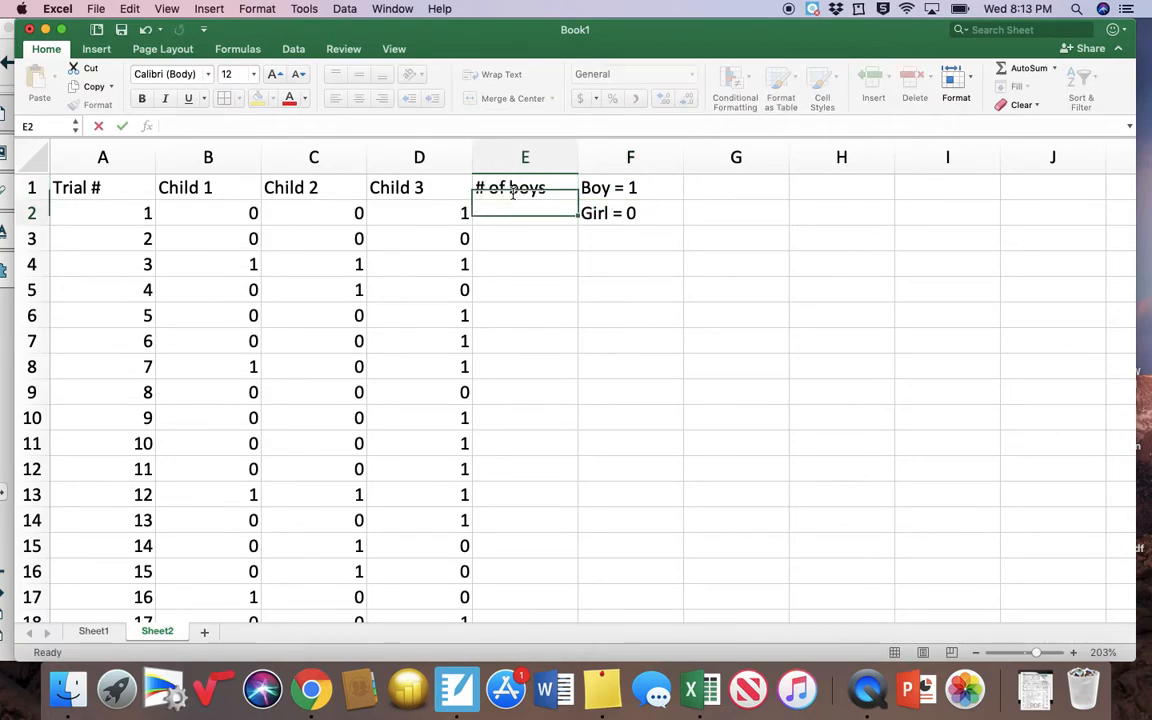
- Enter =sum(B2:D2) in E2 to count the boys in trial 1
{"action": "type", "text": "="}
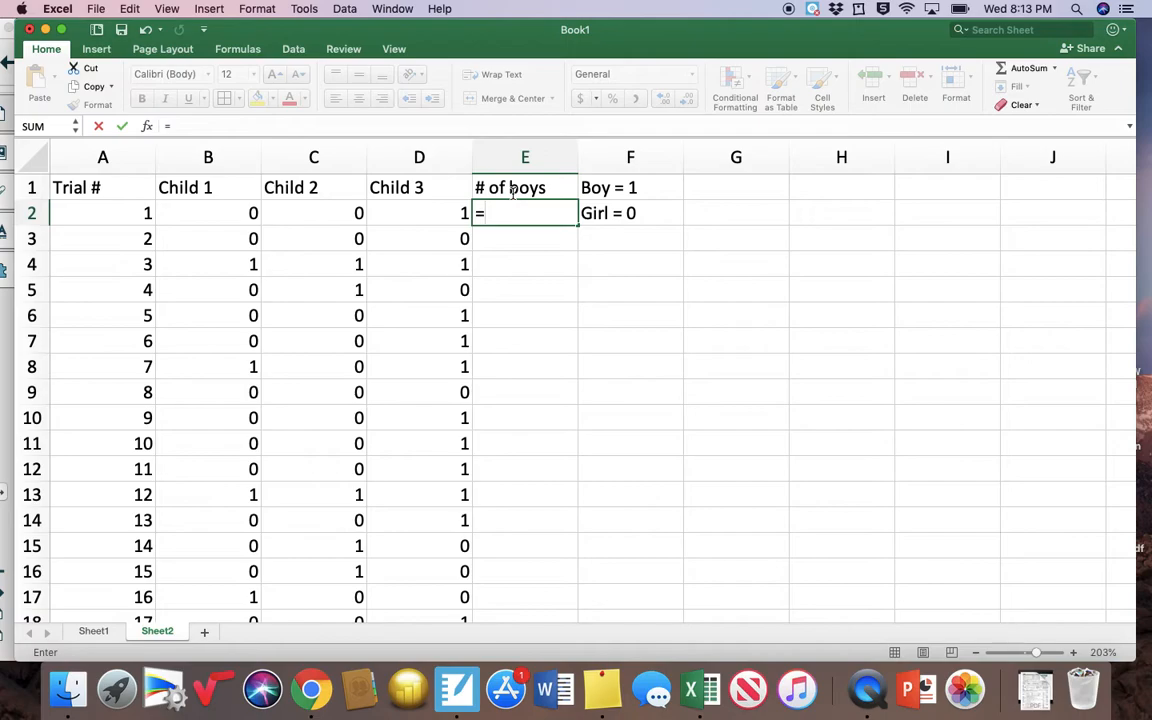
{"action": "type", "text": "su"}
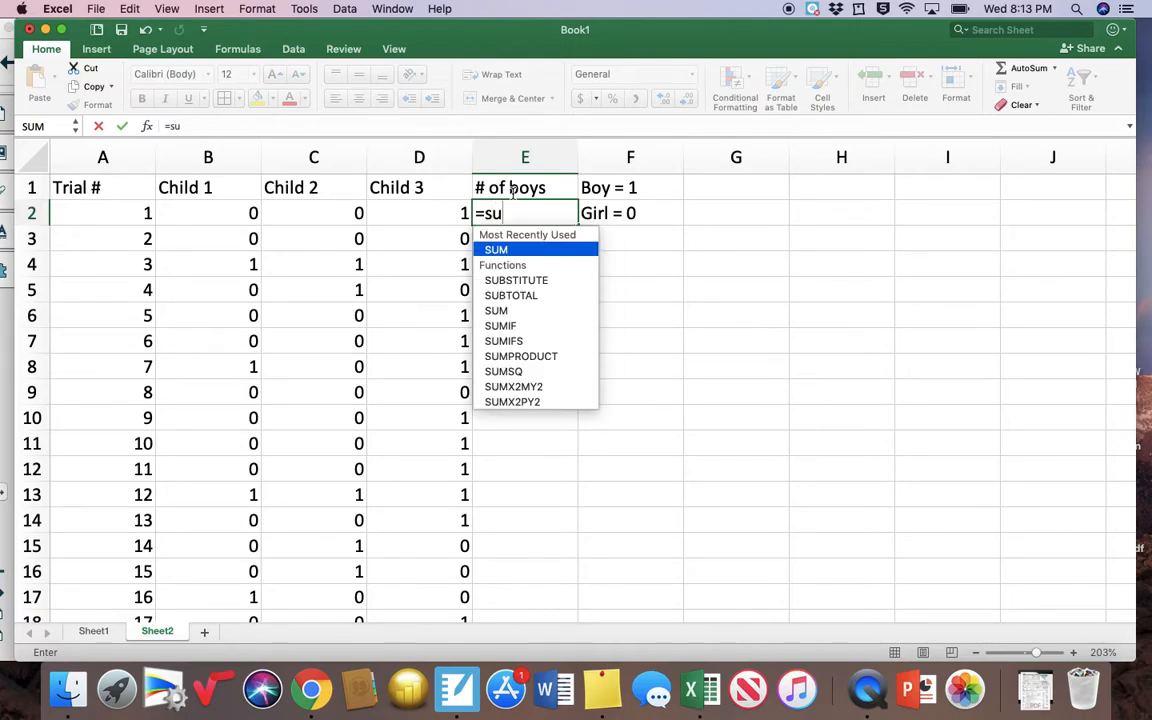
{"action": "type", "text": "m("}
{"action": "left_click_drag", "start_coordinate": [247, 211], "coordinate": [378, 216]}
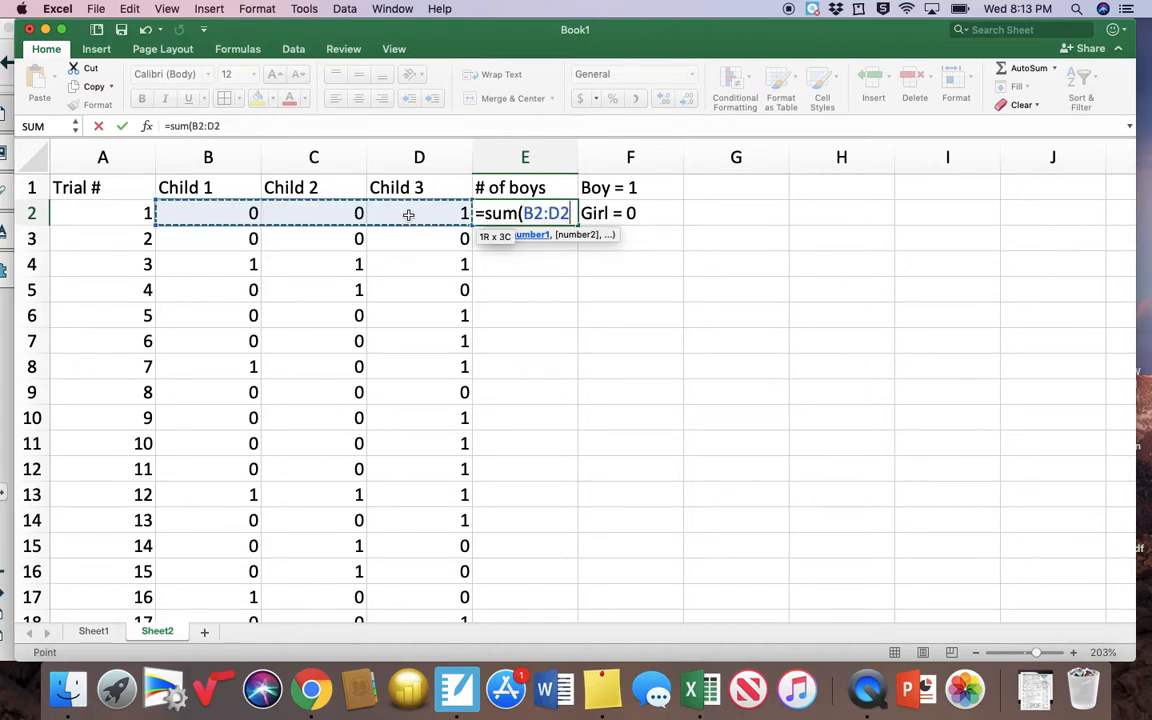
{"action": "type", "text": ")"}
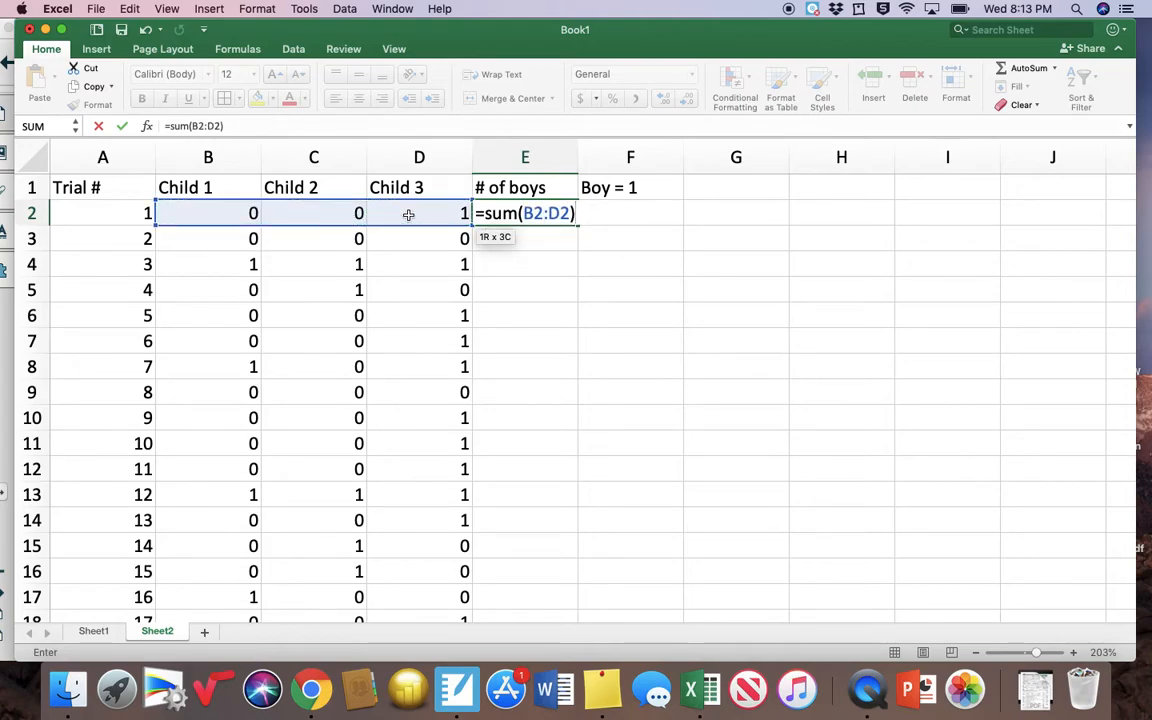
{"action": "key", "text": "Return"}
- Fill the sum formula in E2 down through all the trials and check the filled column
{"action": "left_click", "coordinate": [513, 213]}
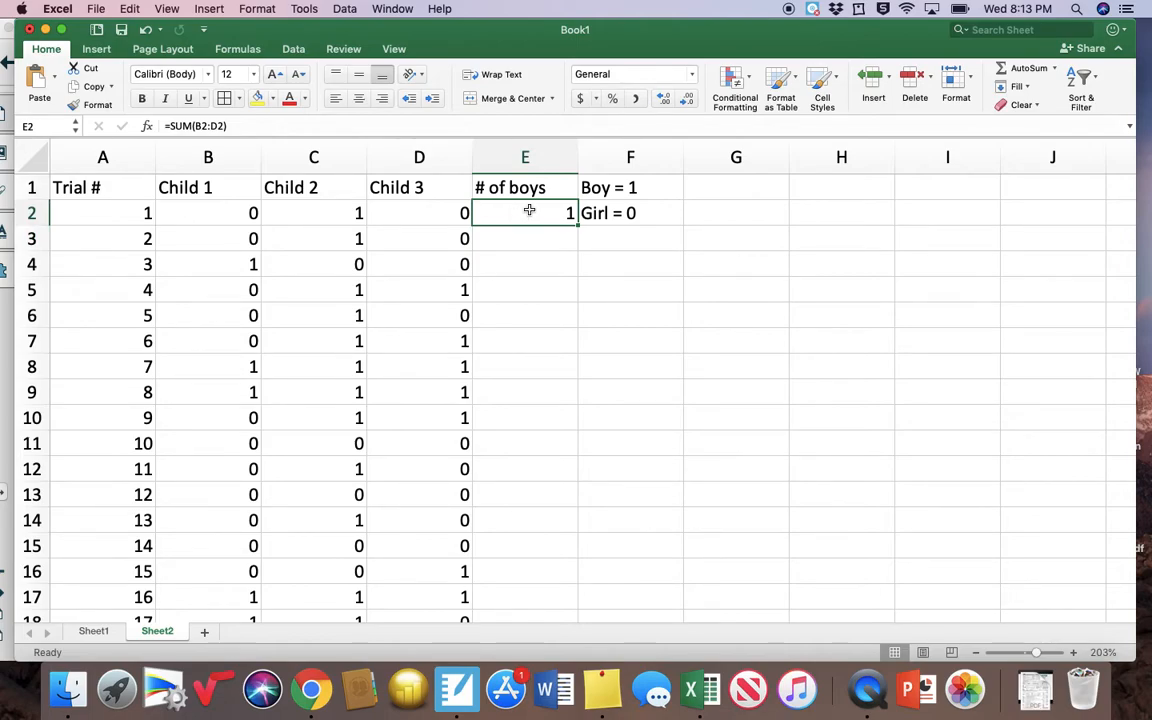
{"action": "double_click", "coordinate": [577, 225]}
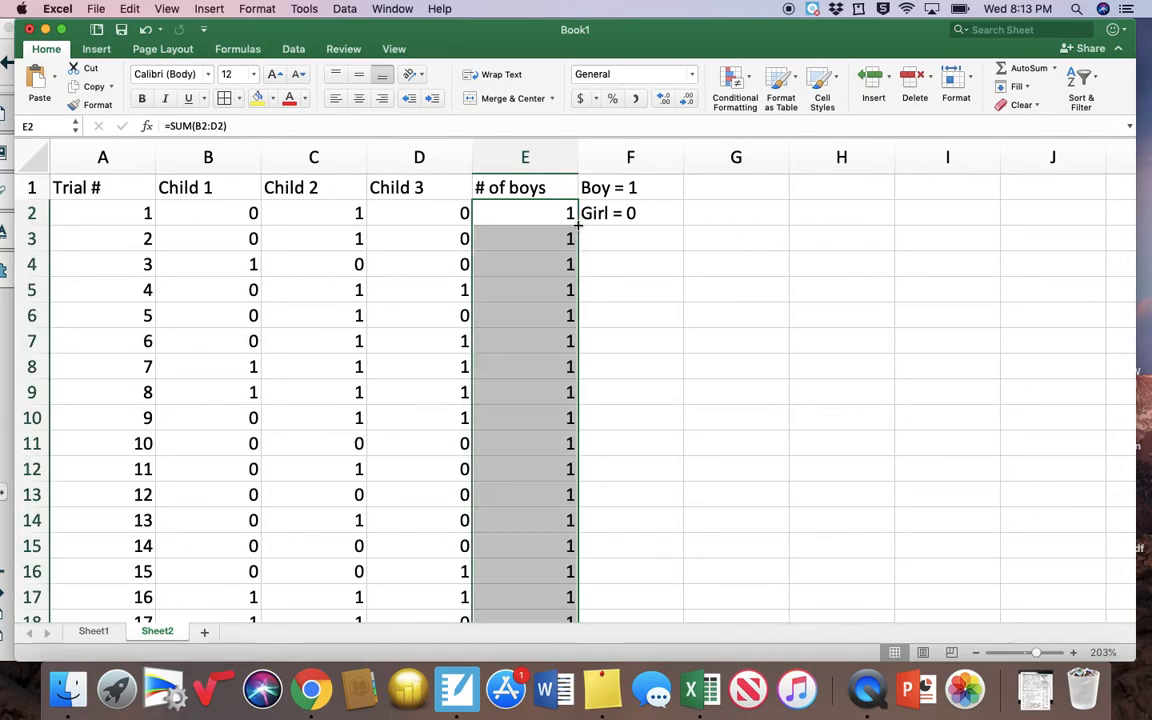
{"action": "left_click", "coordinate": [653, 327]}
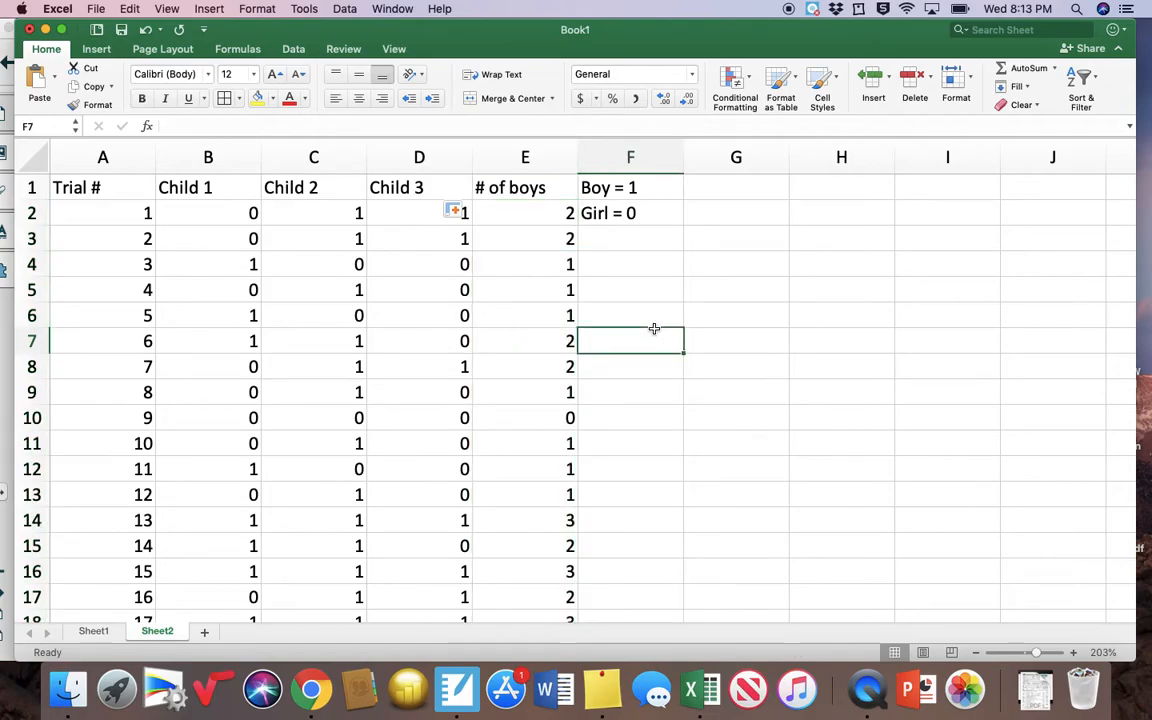
{"action": "scroll", "coordinate": [484, 550], "scroll_direction": "down", "scroll_amount": 15}
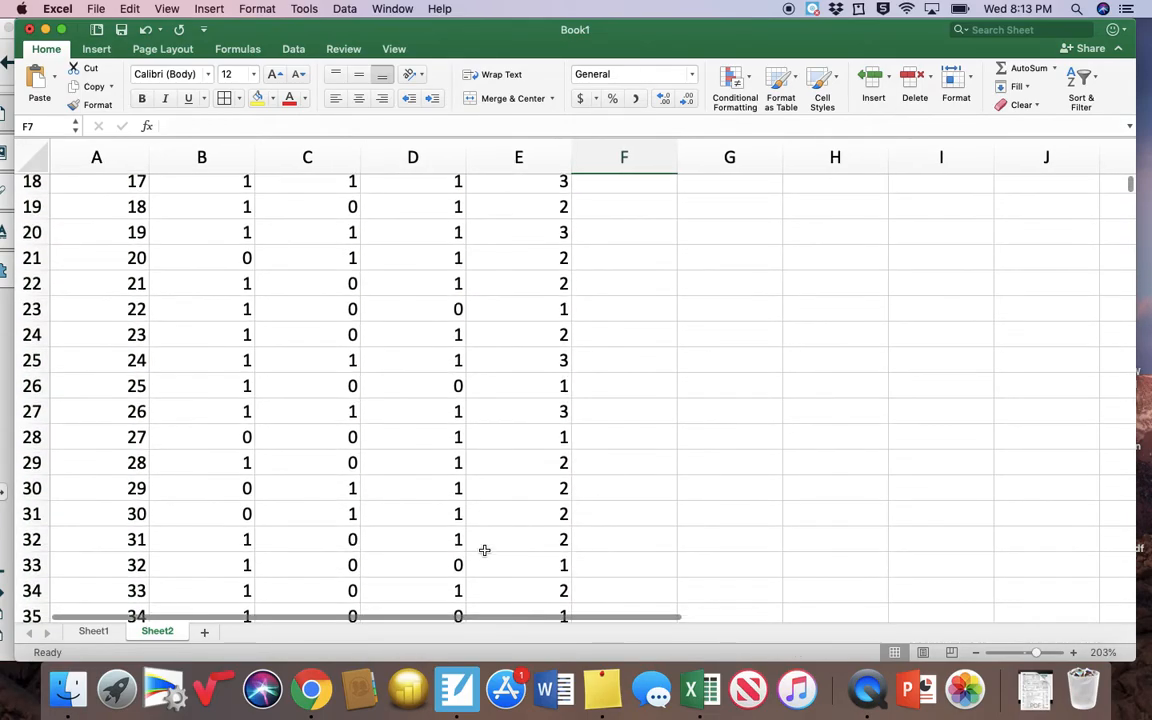
{"action": "scroll", "coordinate": [484, 550], "scroll_direction": "down", "scroll_amount": 20}
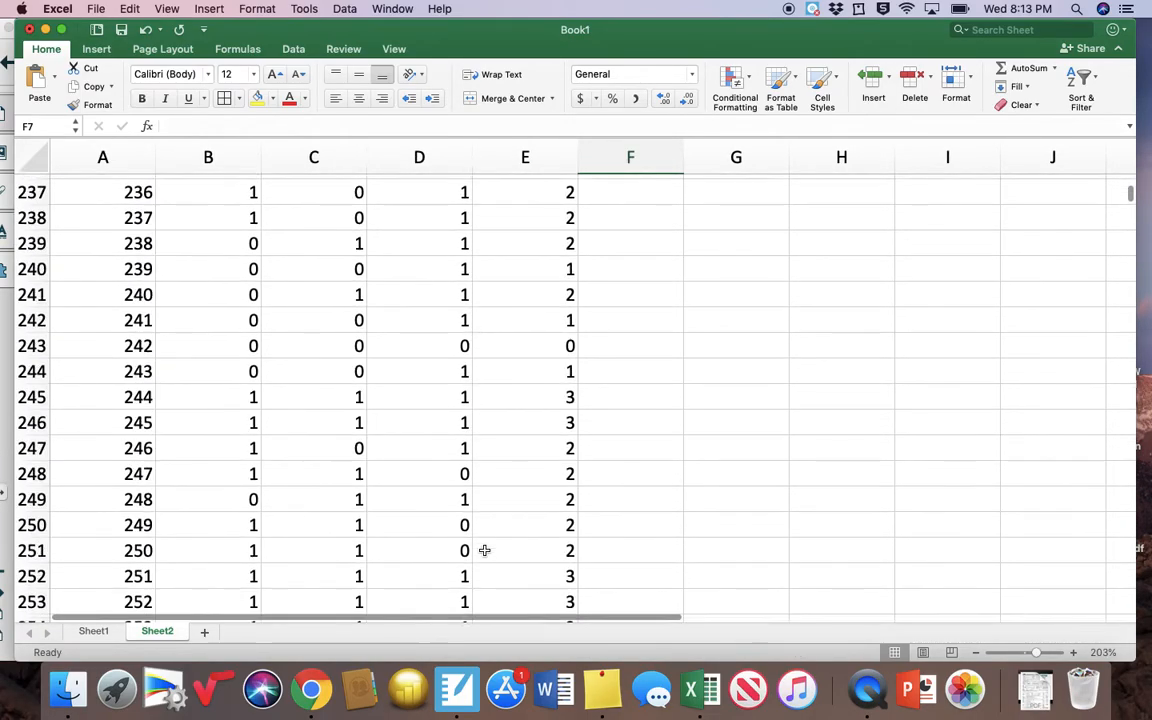
{"action": "scroll", "coordinate": [484, 550], "scroll_direction": "down", "scroll_amount": 20}
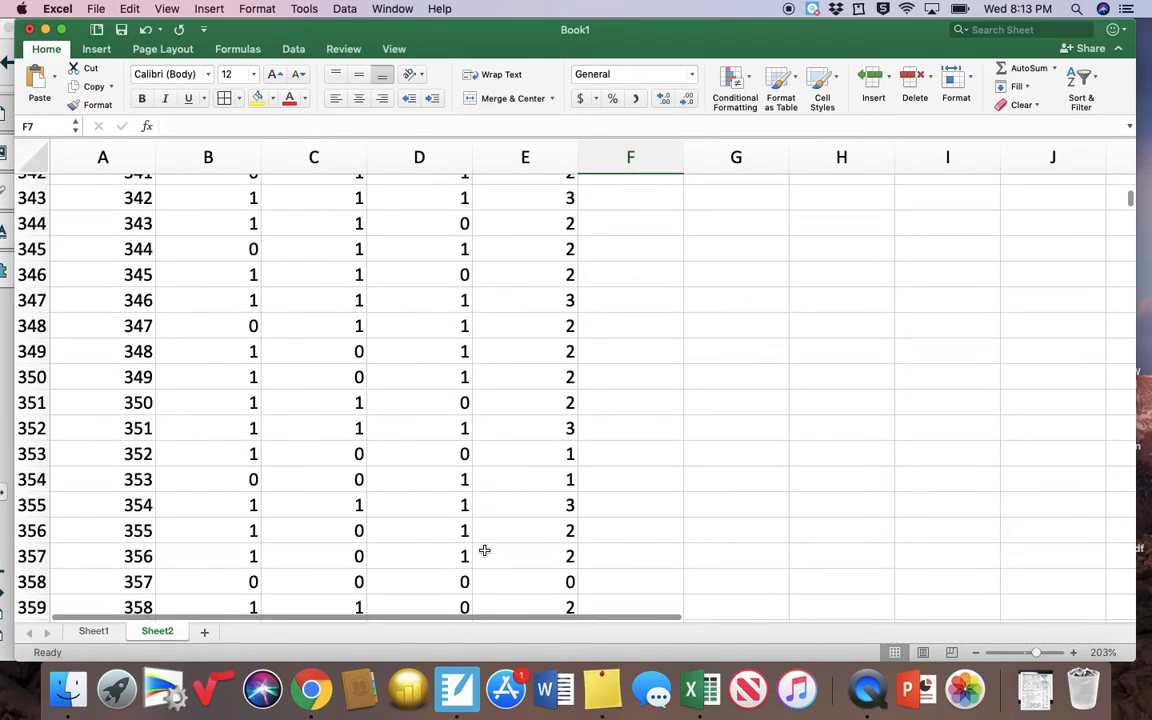
{"action": "scroll", "coordinate": [484, 550], "scroll_direction": "up", "scroll_amount": 20}
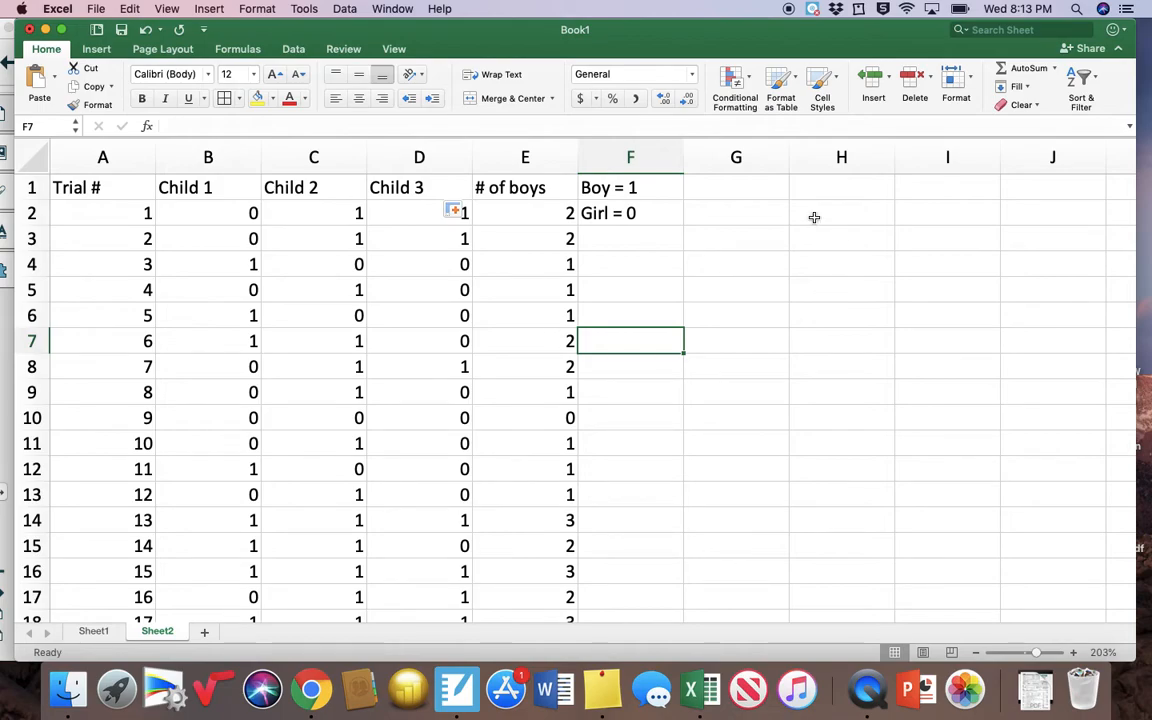
- Start a summary table beside the simulation with the heading "Outcomes" in G6
{"action": "left_click", "coordinate": [707, 309]}
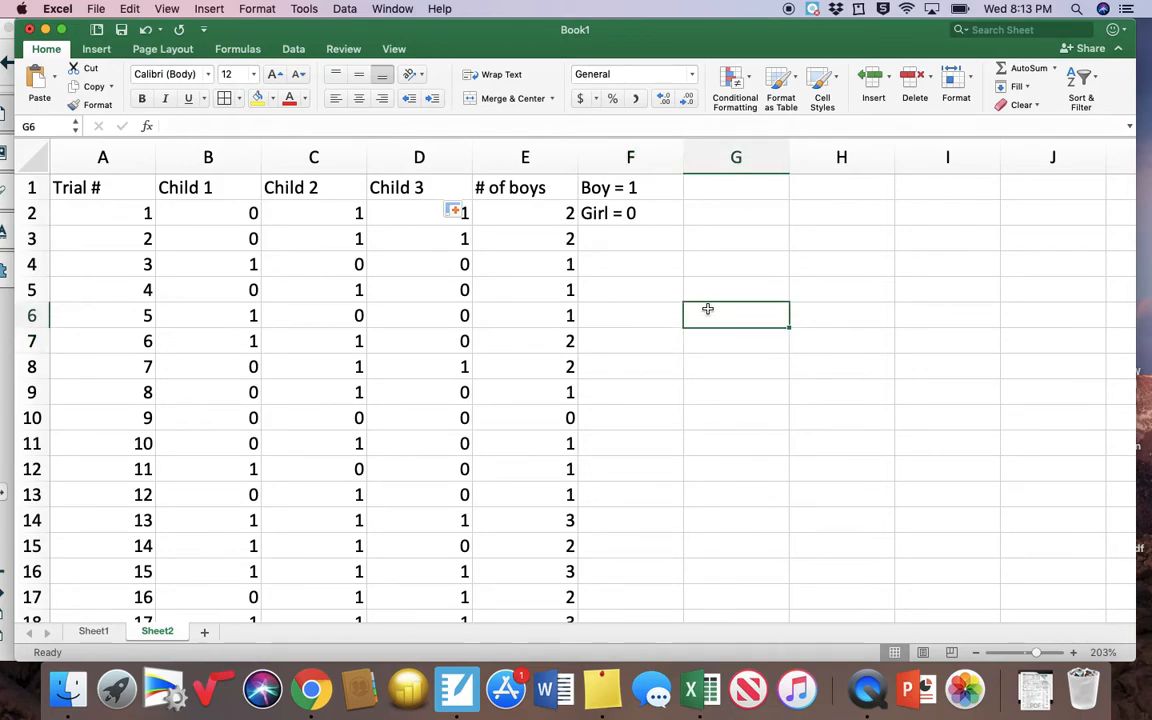
{"action": "scroll", "coordinate": [707, 309], "scroll_direction": "right", "scroll_amount": 2}
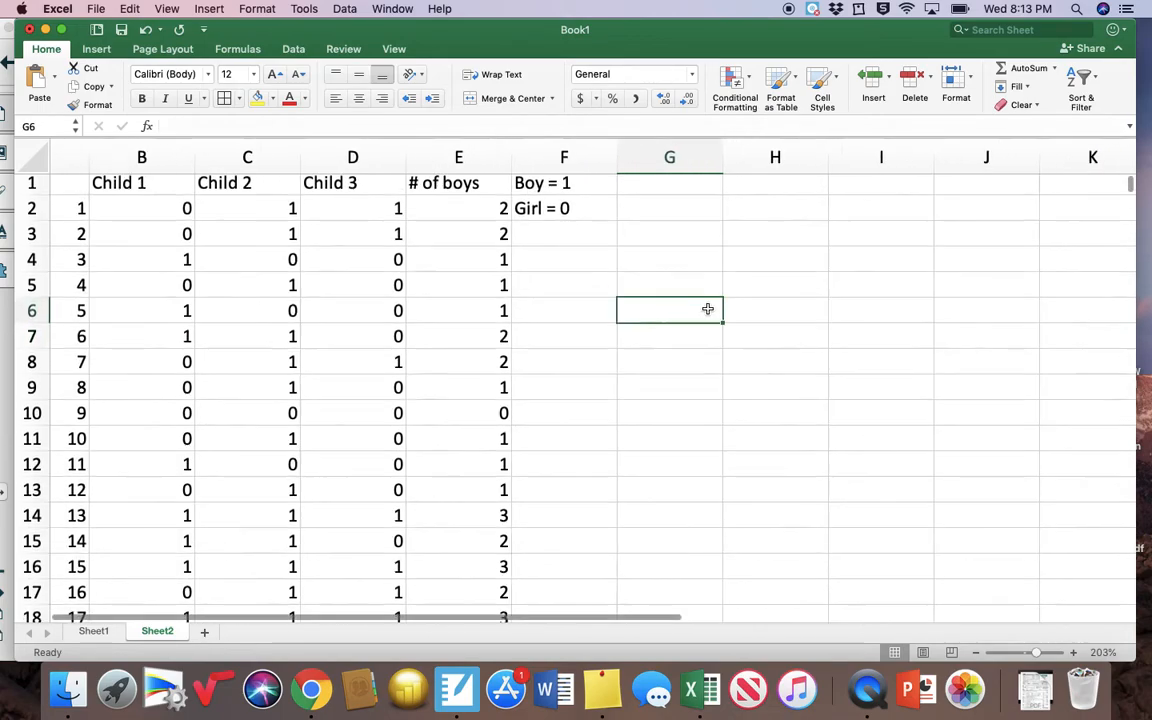
{"action": "scroll", "coordinate": [707, 309], "scroll_direction": "down", "scroll_amount": 3}
{"action": "scroll", "coordinate": [707, 309], "scroll_direction": "up", "scroll_amount": 3}
{"action": "scroll", "coordinate": [707, 309], "scroll_direction": "right", "scroll_amount": 2}
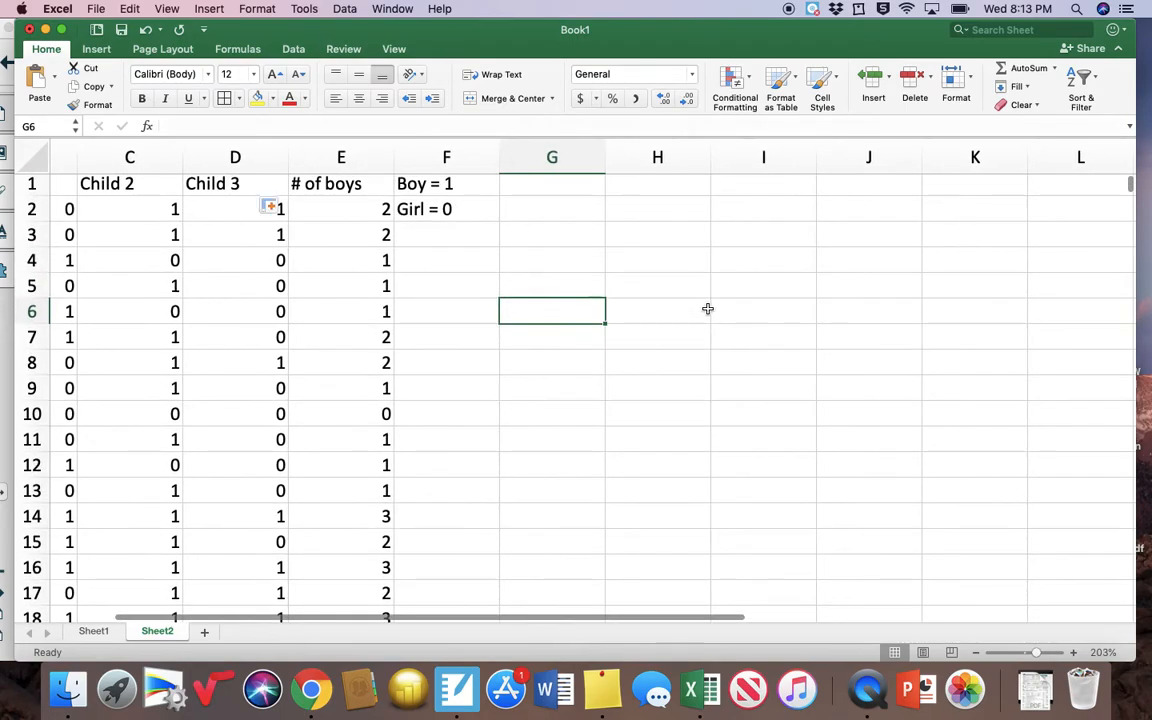
{"action": "type", "text": "Ou"}
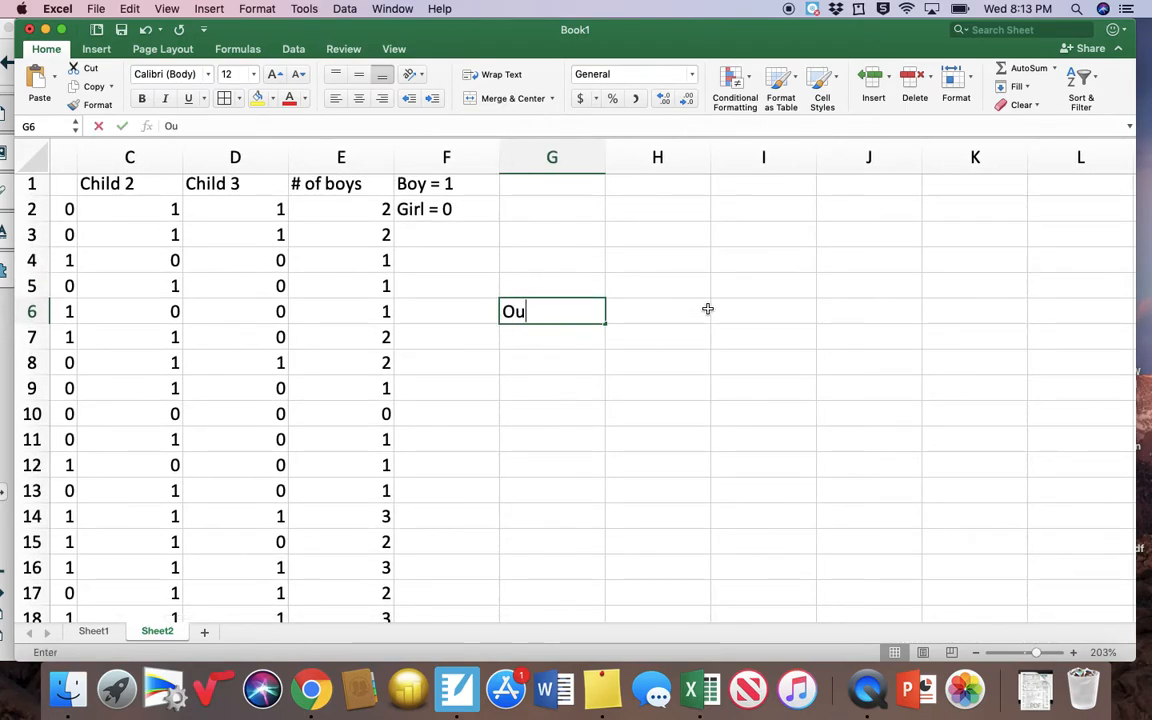
{"action": "type", "text": "tcomes"}
{"action": "key", "text": "Return"}
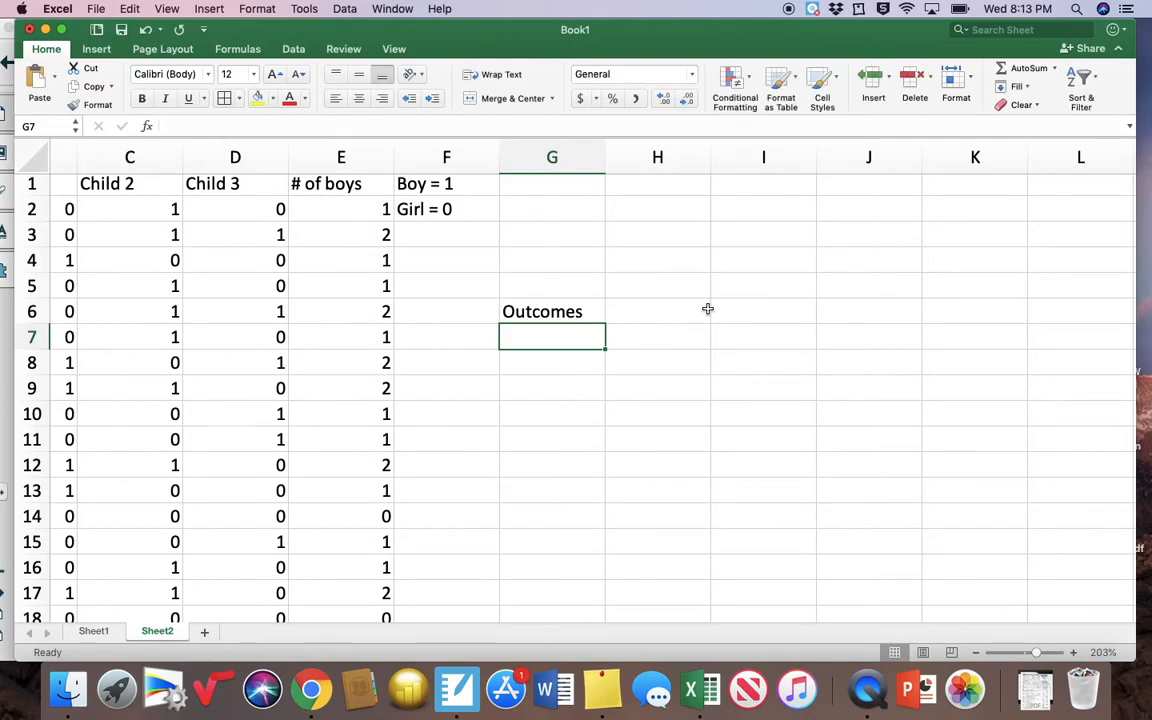
- List the outcomes 0 boys, 1 boy, 2 boys and 3 boys in G7:G10
{"action": "type", "text": "0 boys"}
{"action": "key", "text": "Return"}
{"action": "type", "text": "1 boy"}
{"action": "key", "text": "Return"}
{"action": "type", "text": "2 boys"}
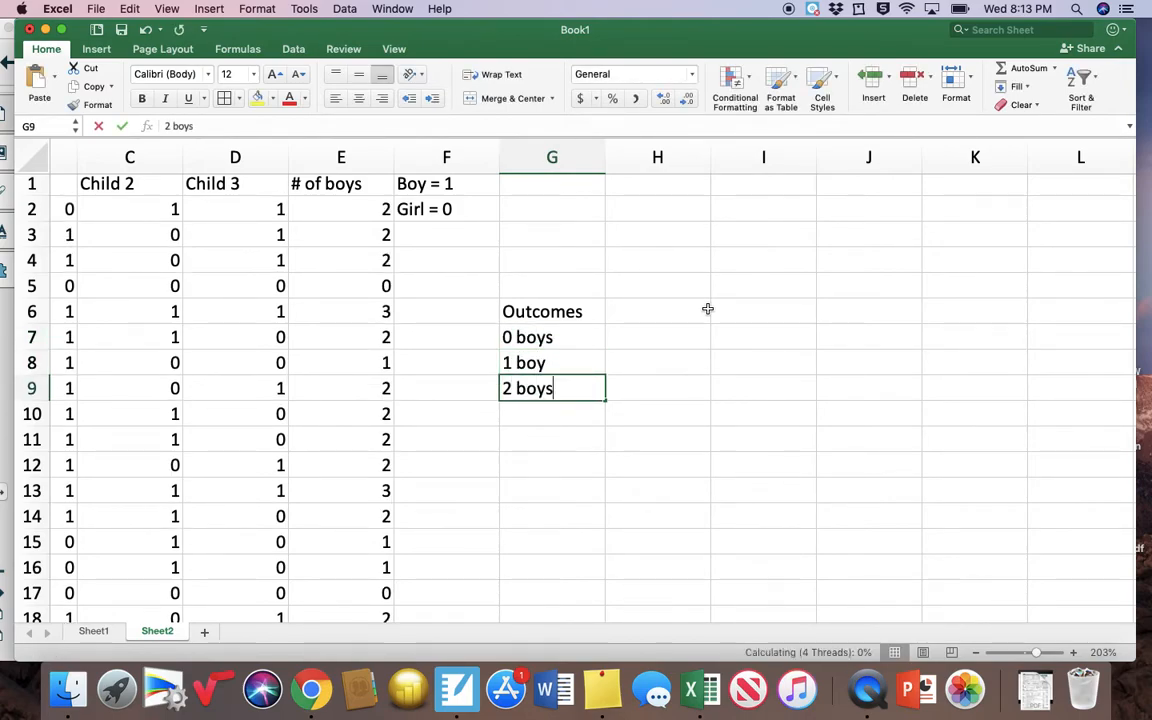
{"action": "key", "text": "Return"}
{"action": "type", "text": "3 boys"}
{"action": "key", "text": "Return"}
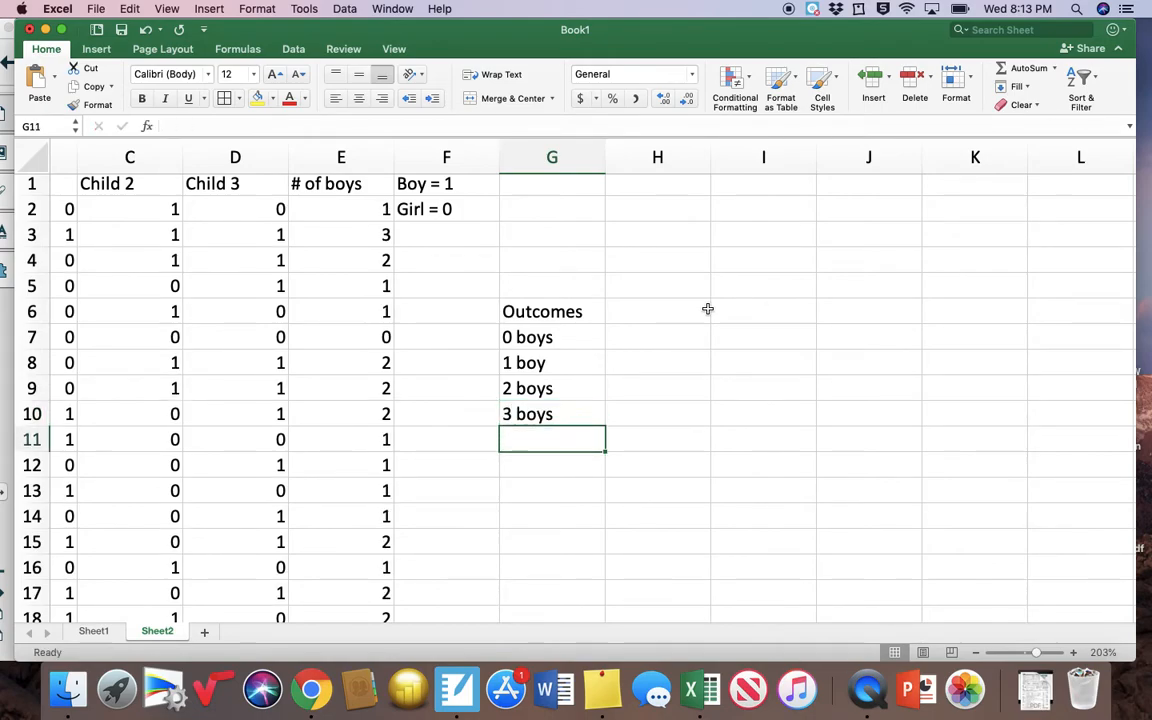
- Add the headings "Frequency" in H6 and "Relative Frequency" in I6
{"action": "left_click", "coordinate": [686, 313]}
{"action": "type", "text": "Frequency"}
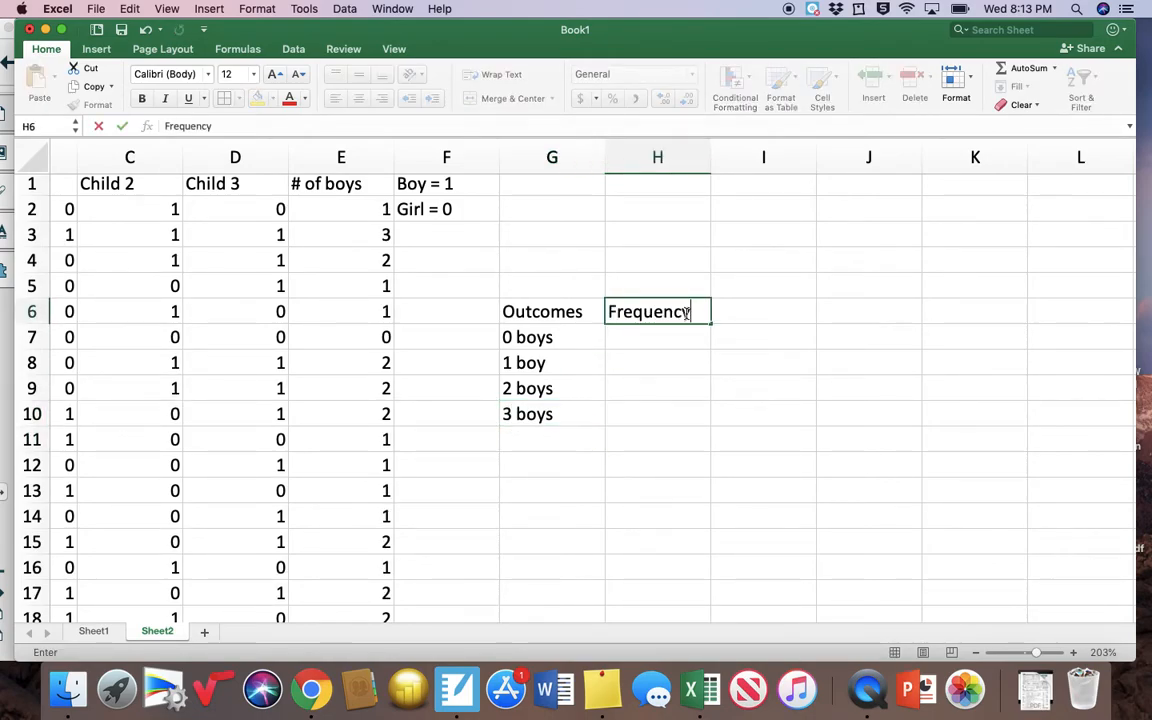
{"action": "key", "text": "Tab"}
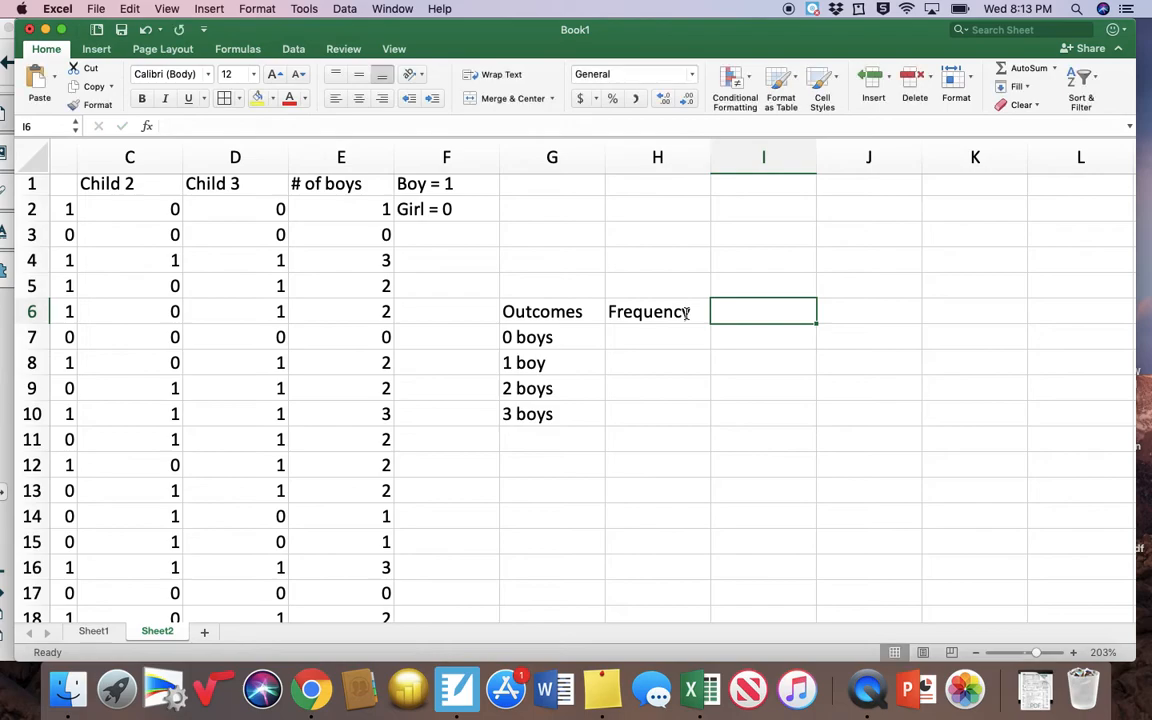
{"action": "type", "text": "Re"}
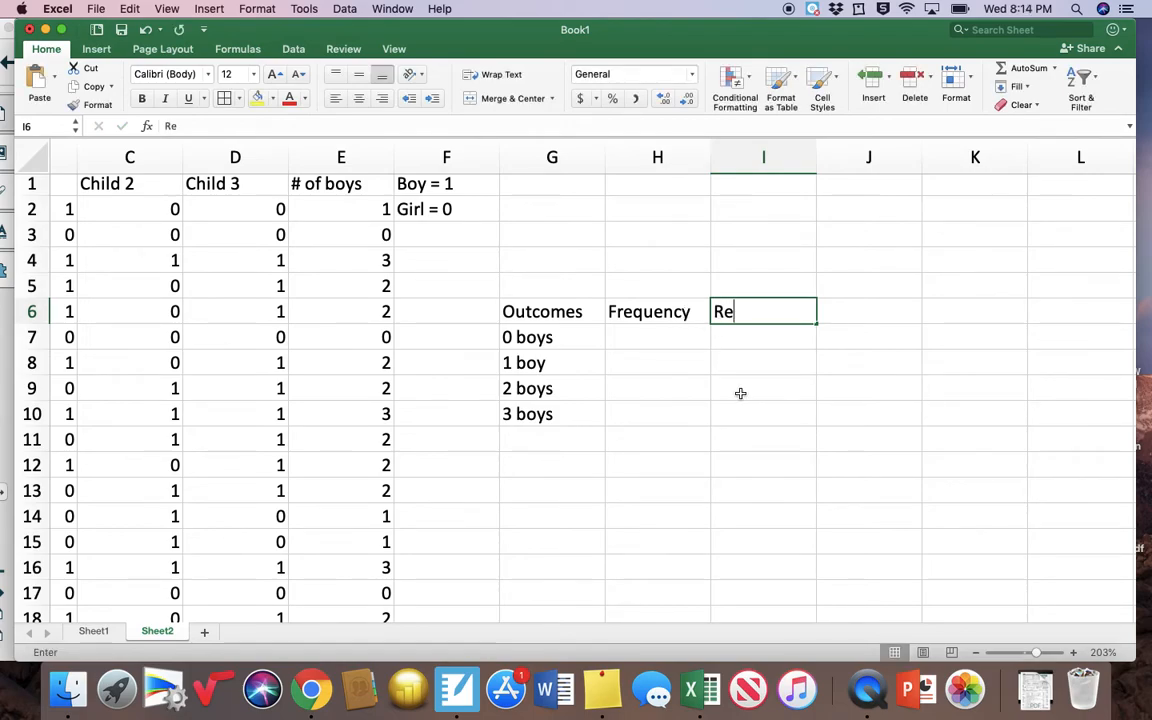
{"action": "type", "text": "lative Frequency"}
- Enter =countif(E:E,0) in H7 to count the families with 0 boys
{"action": "left_click", "coordinate": [660, 337]}
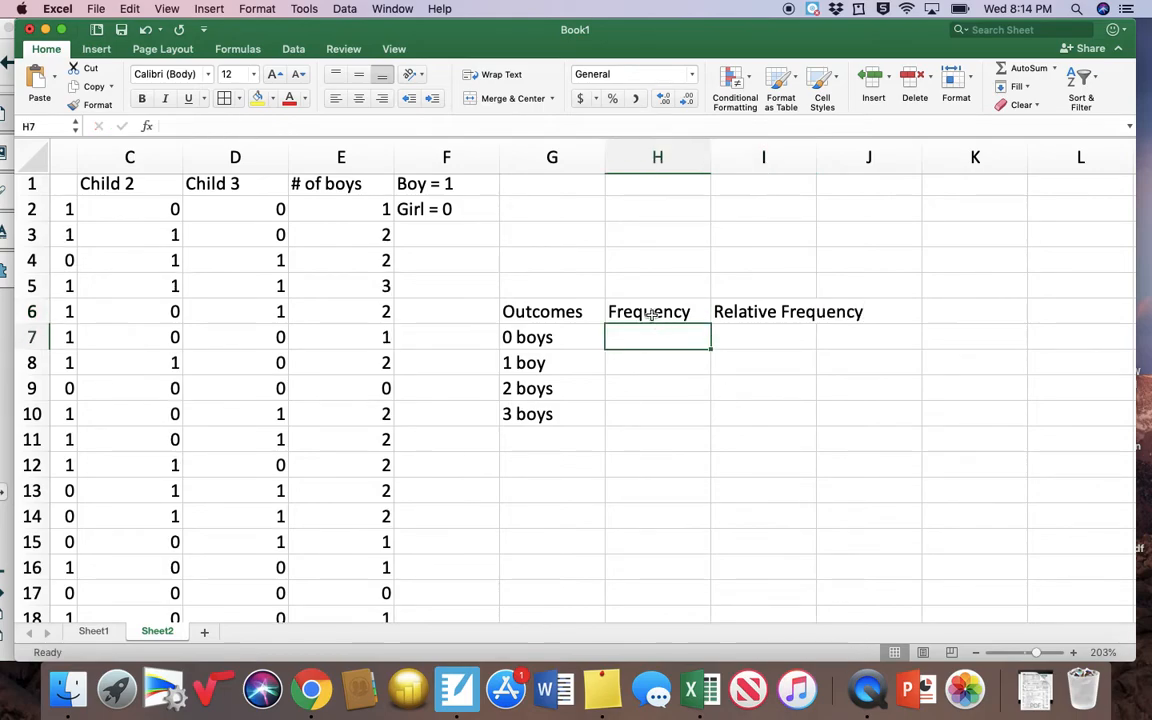
{"action": "type", "text": "="}
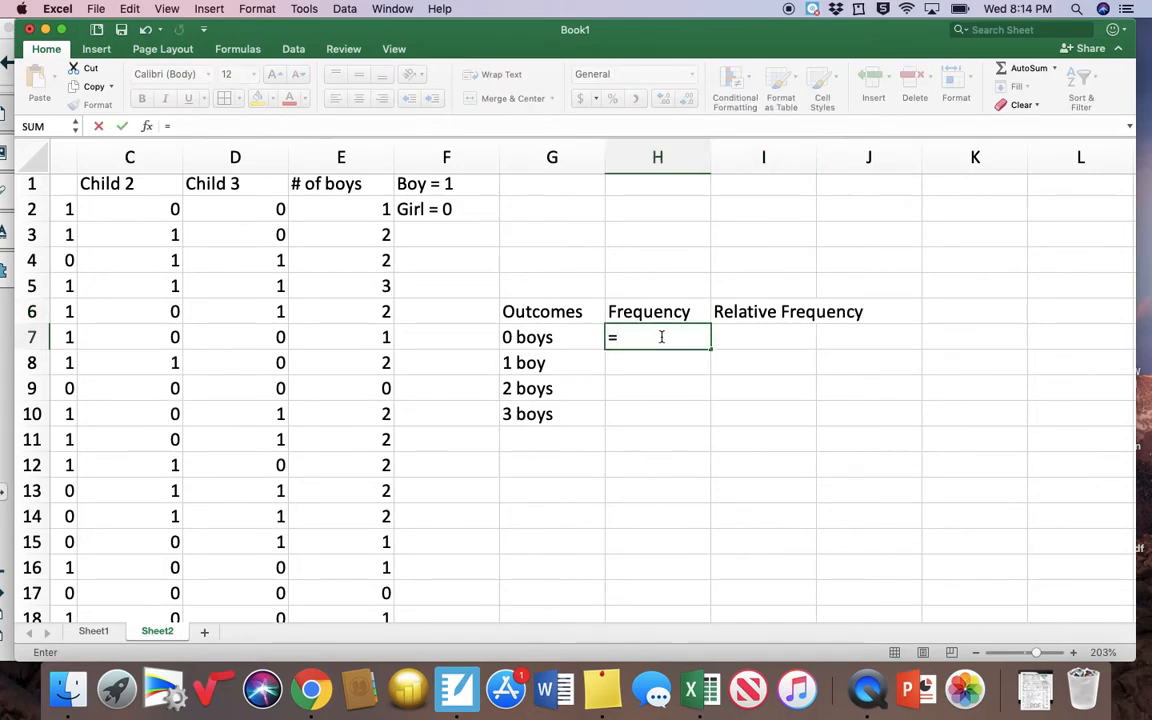
{"action": "type", "text": "countif("}
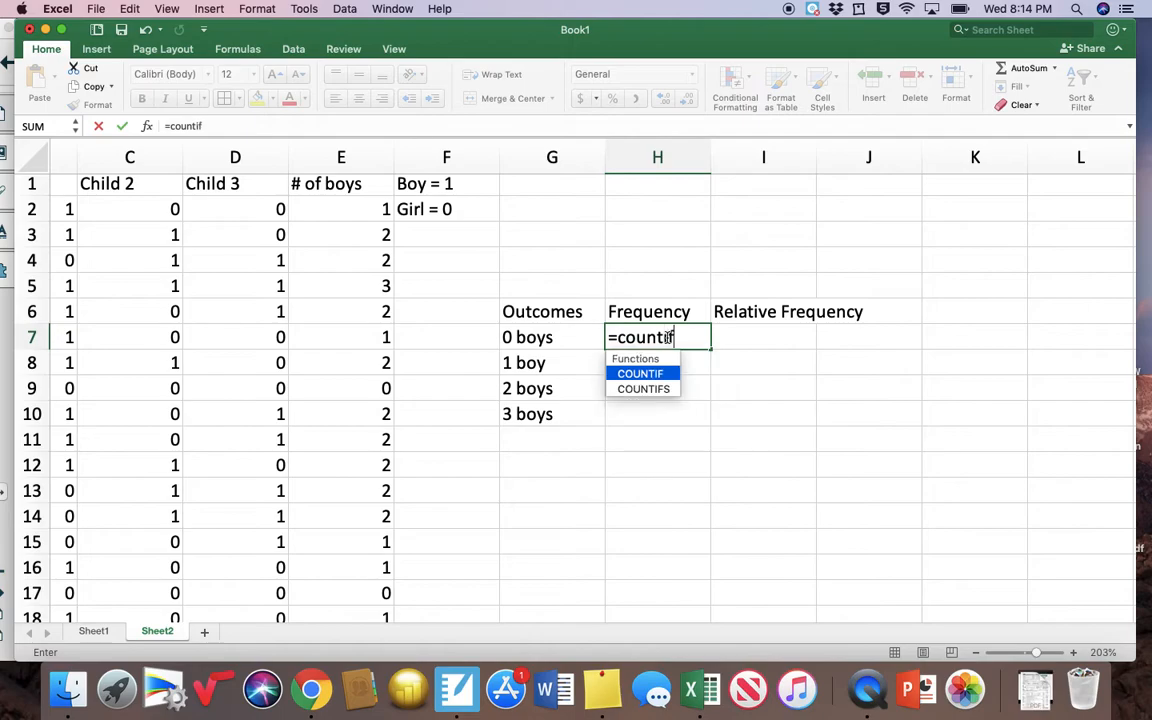
{"action": "left_click", "coordinate": [341, 157]}
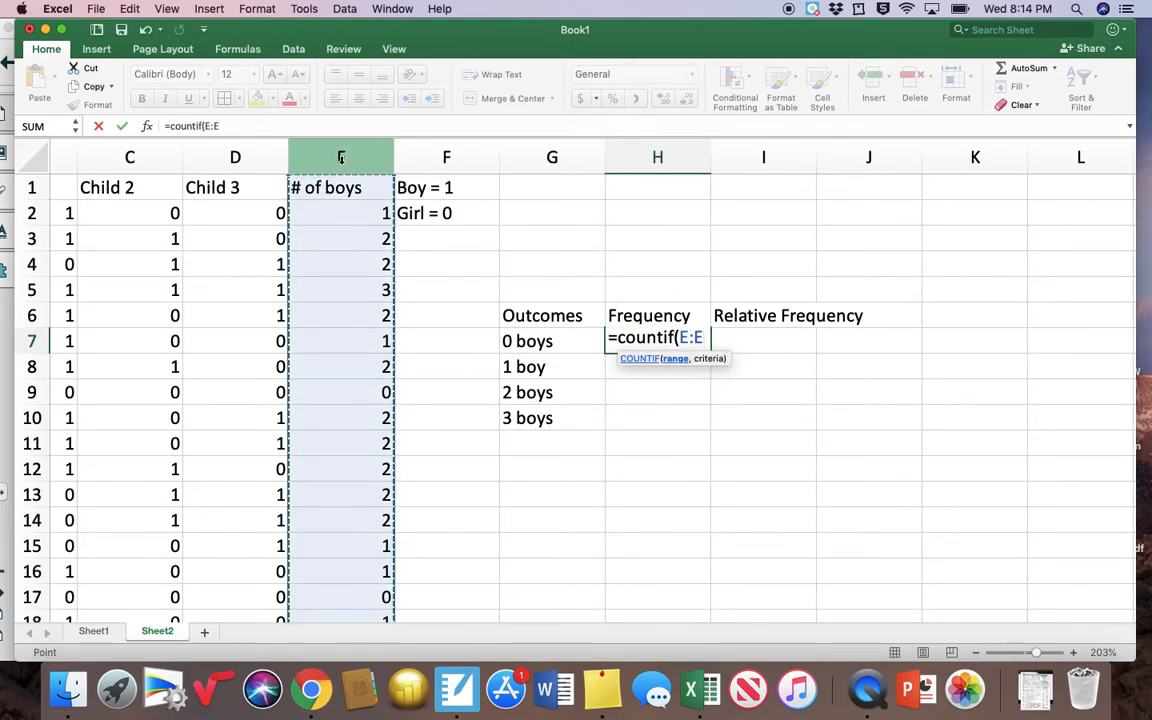
{"action": "type", "text": ",0"}
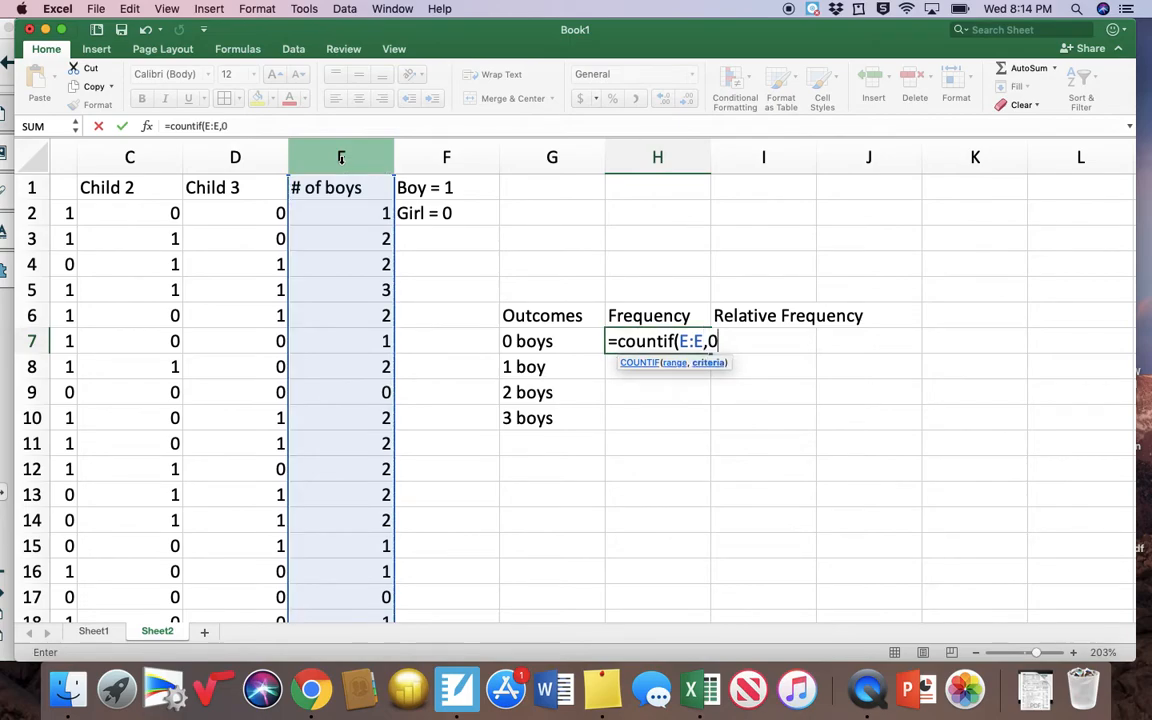
{"action": "type", "text": ")"}
{"action": "key", "text": "Return"}
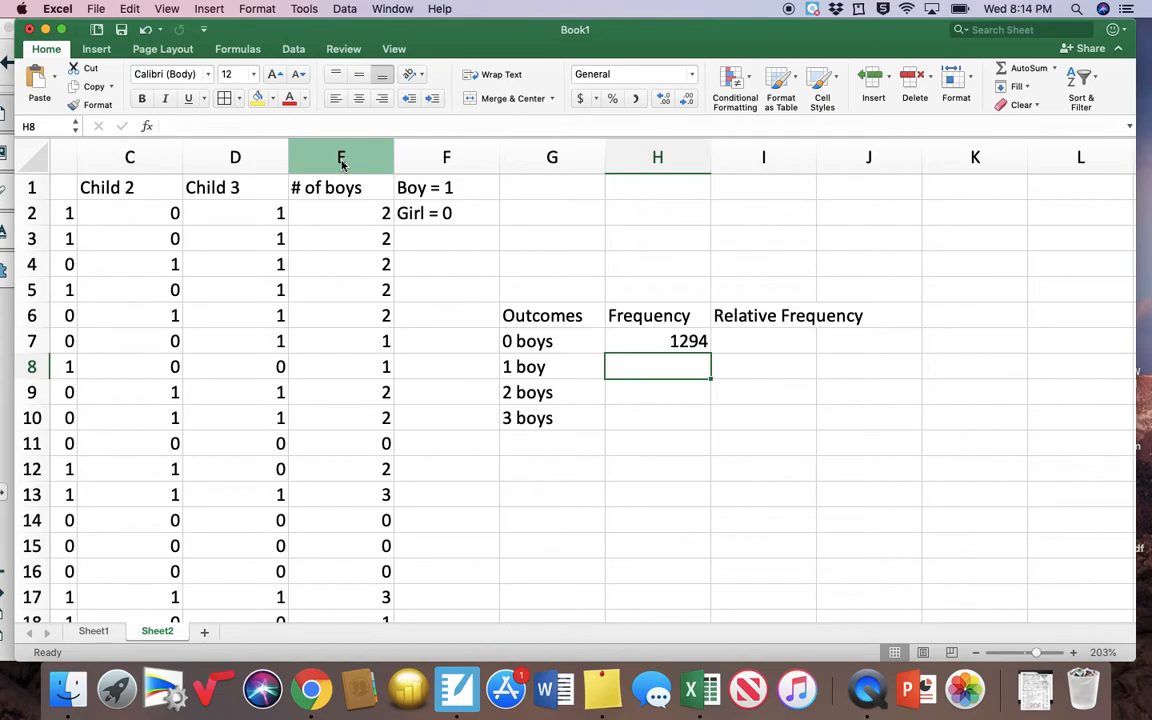
- Enter =countif(E:E,1) in H8 to count the families with 1 boy
{"action": "type", "text": "="}
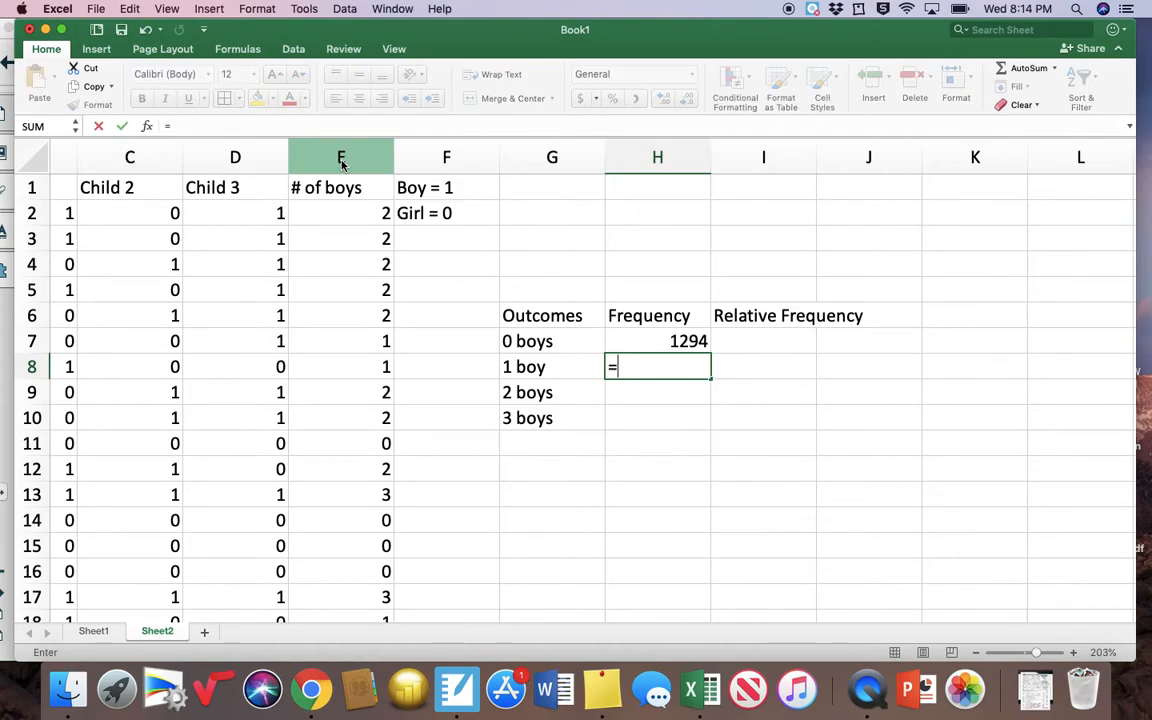
{"action": "type", "text": "countif("}
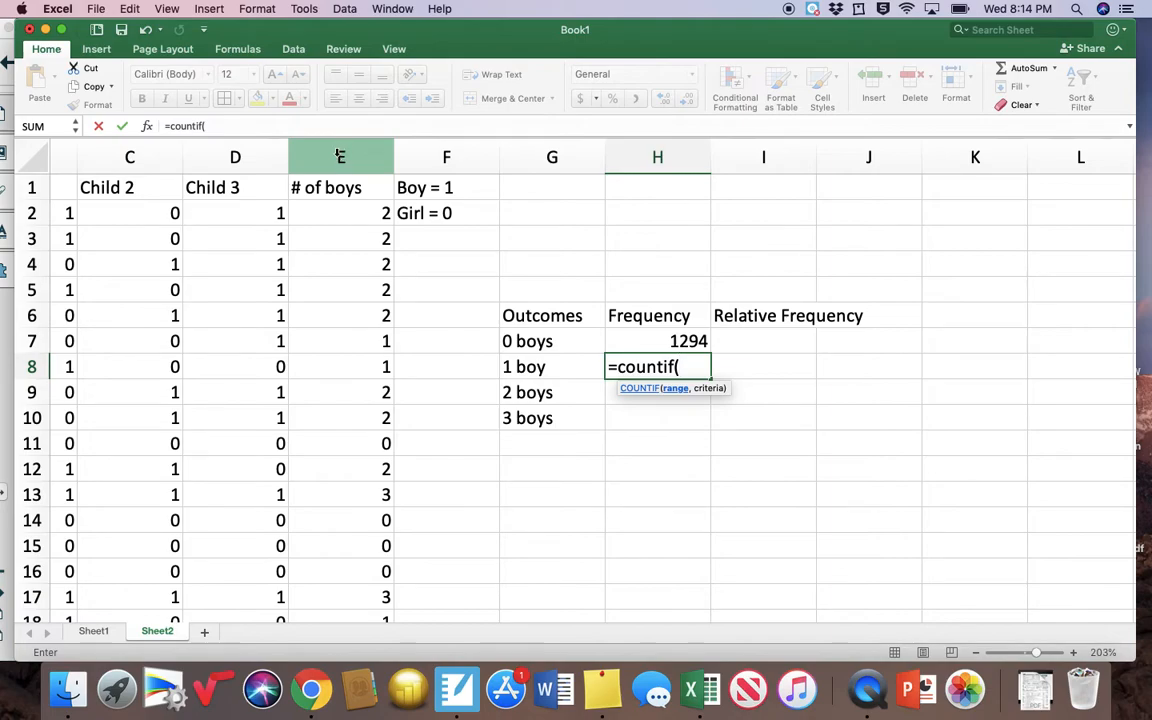
{"action": "left_click", "coordinate": [342, 155]}
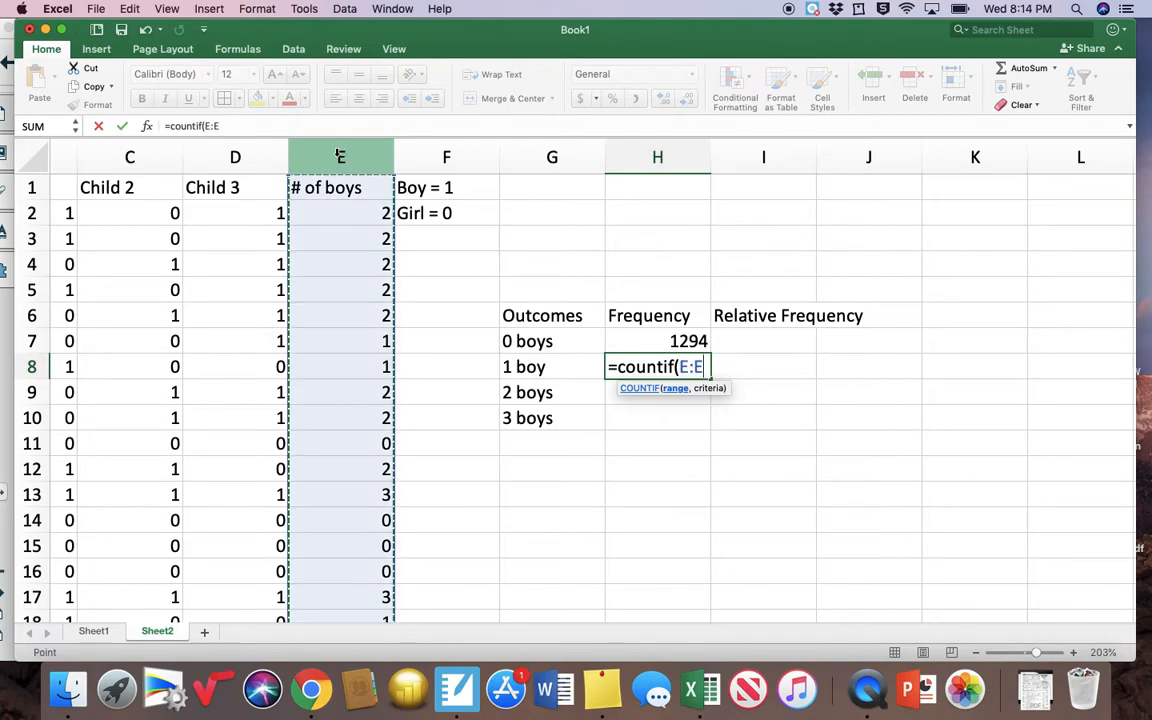
{"action": "type", "text": ",1)"}
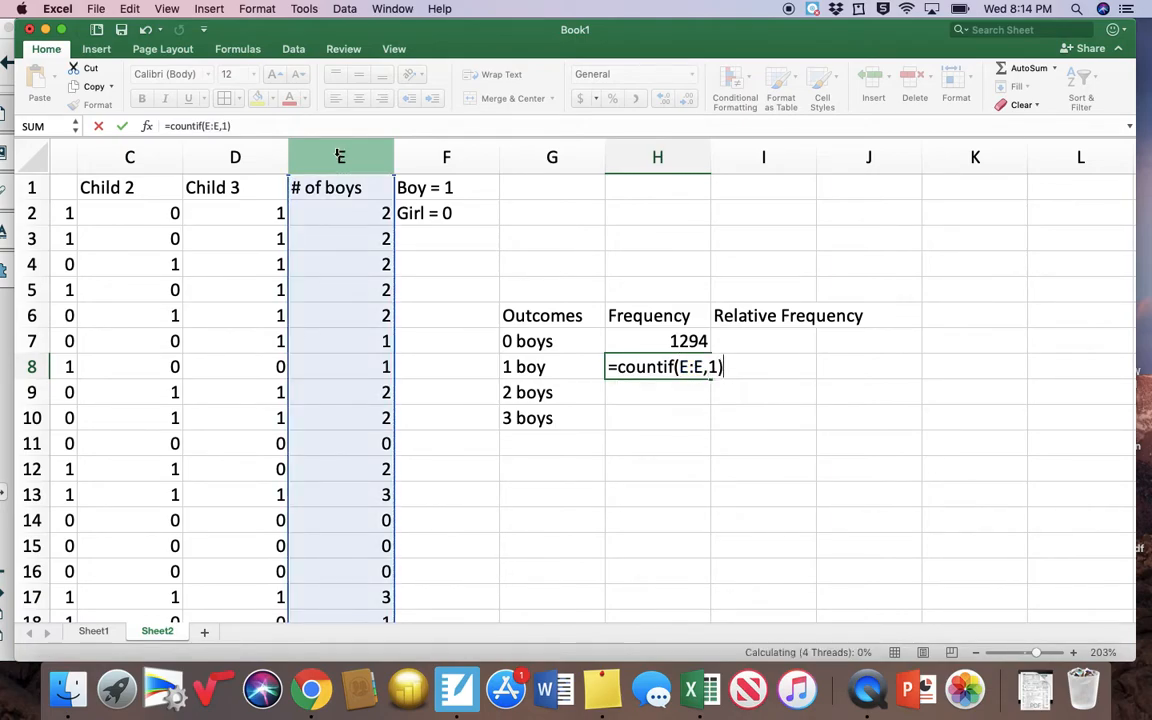
{"action": "key", "text": "Return"}
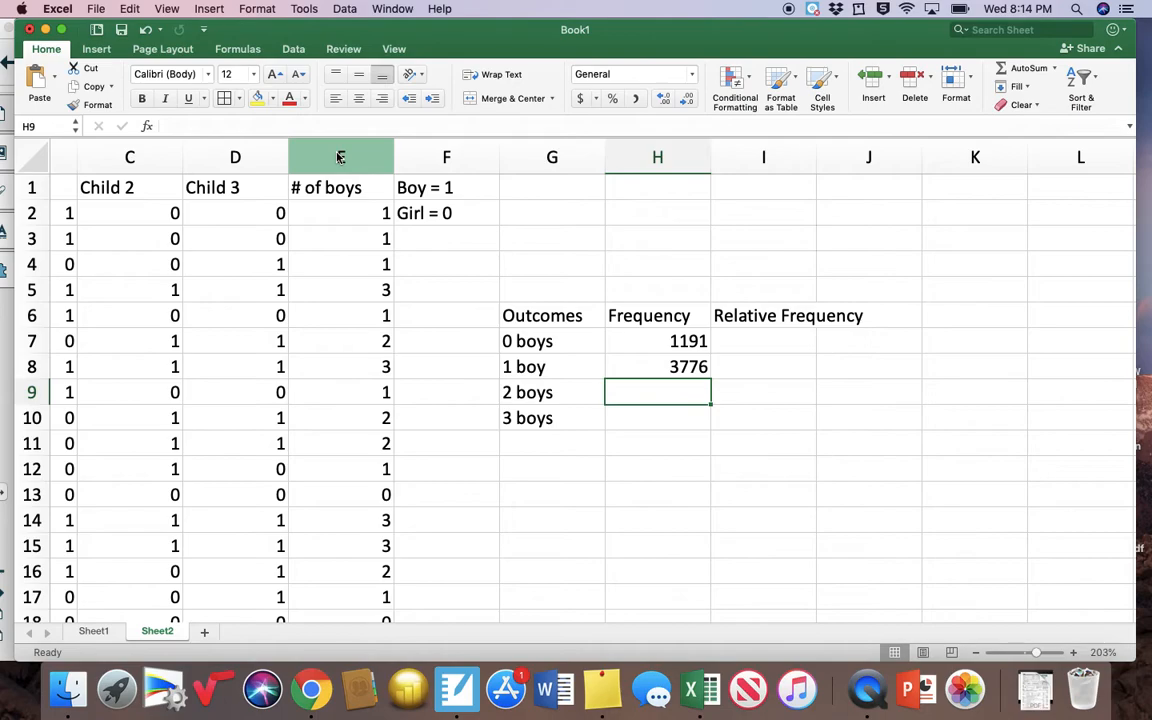
- Enter =countif(E:E,2) in H9 to count the families with 2 boys
{"action": "type", "text": "=countif("}
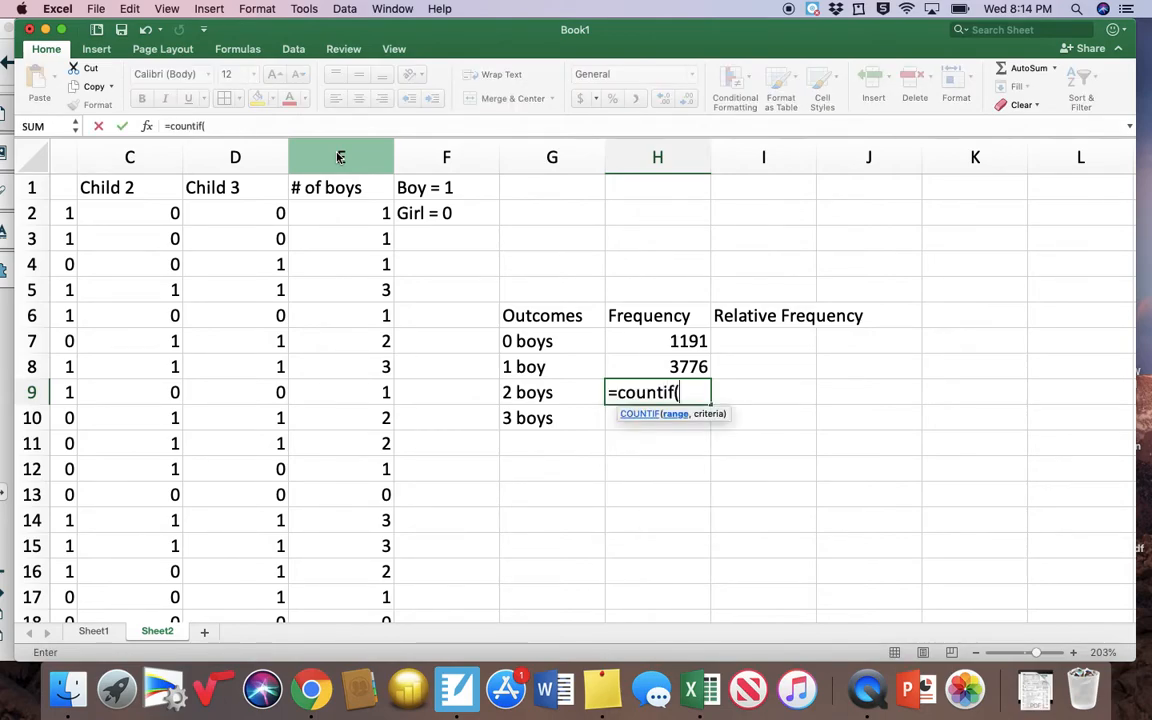
{"action": "left_click", "coordinate": [340, 156]}
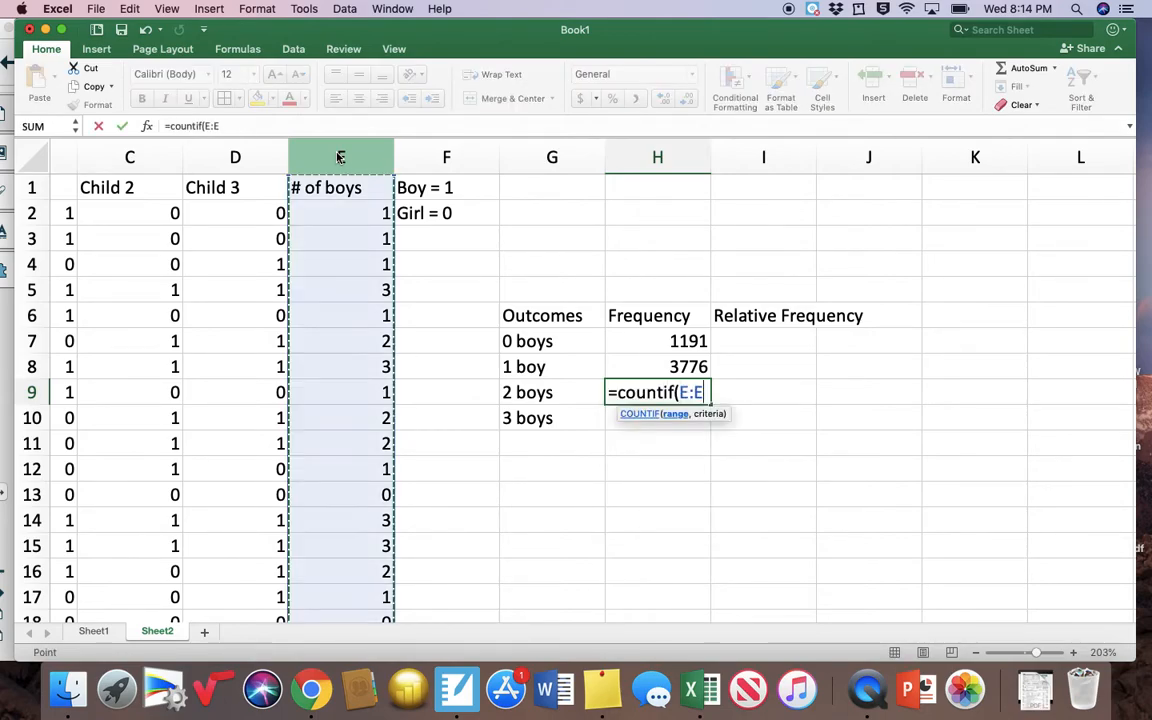
{"action": "type", "text": ",2)"}
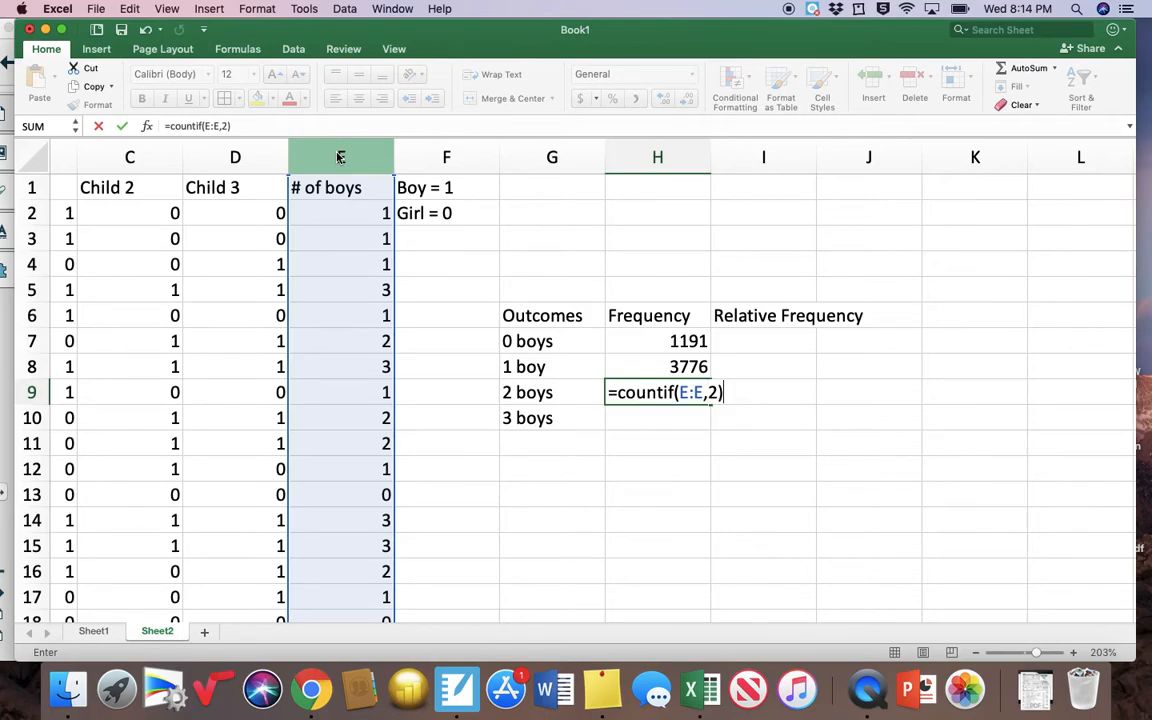
{"action": "key", "text": "Return"}
- Enter =countif(E:E,3) in H10 to count the families with 3 boys
{"action": "type", "text": "=countif("}
{"action": "left_click", "coordinate": [340, 157]}
{"action": "type", "text": ",3"}
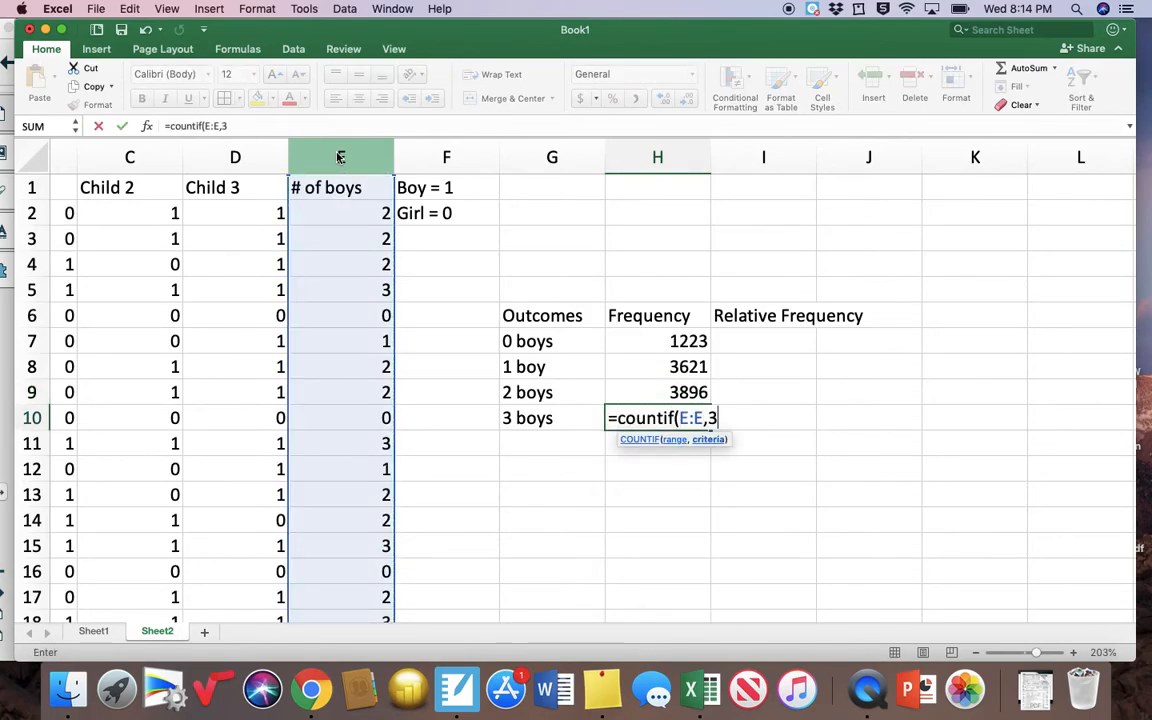
{"action": "type", "text": ")"}
{"action": "key", "text": "Return"}
- Enter =H7/10000 in I7 to calculate the relative frequency of 0 boys
{"action": "left_click", "coordinate": [753, 342]}
{"action": "type", "text": "="}
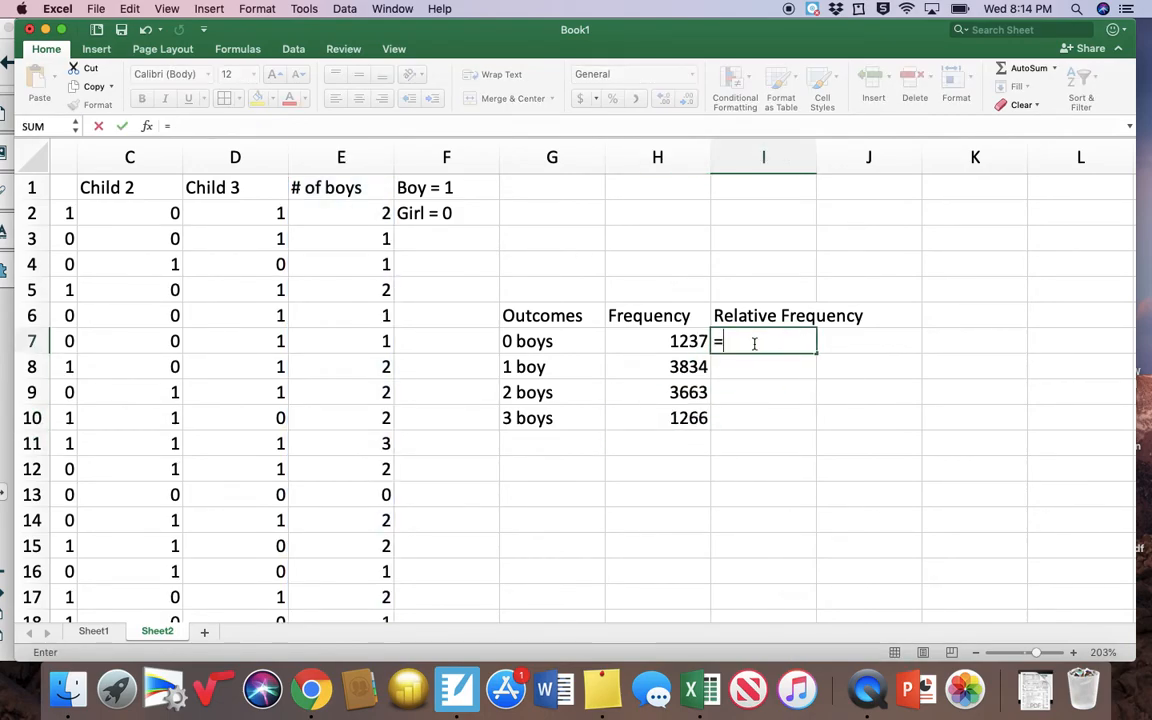
{"action": "left_click", "coordinate": [669, 342]}
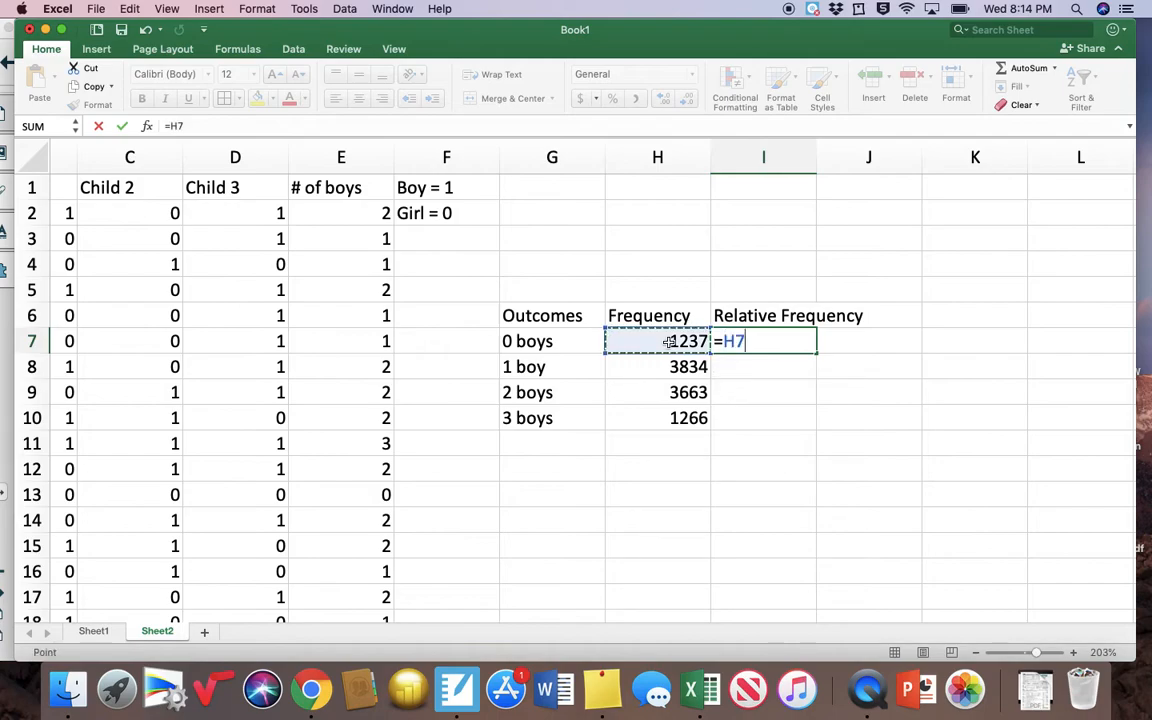
{"action": "type", "text": "/10000"}
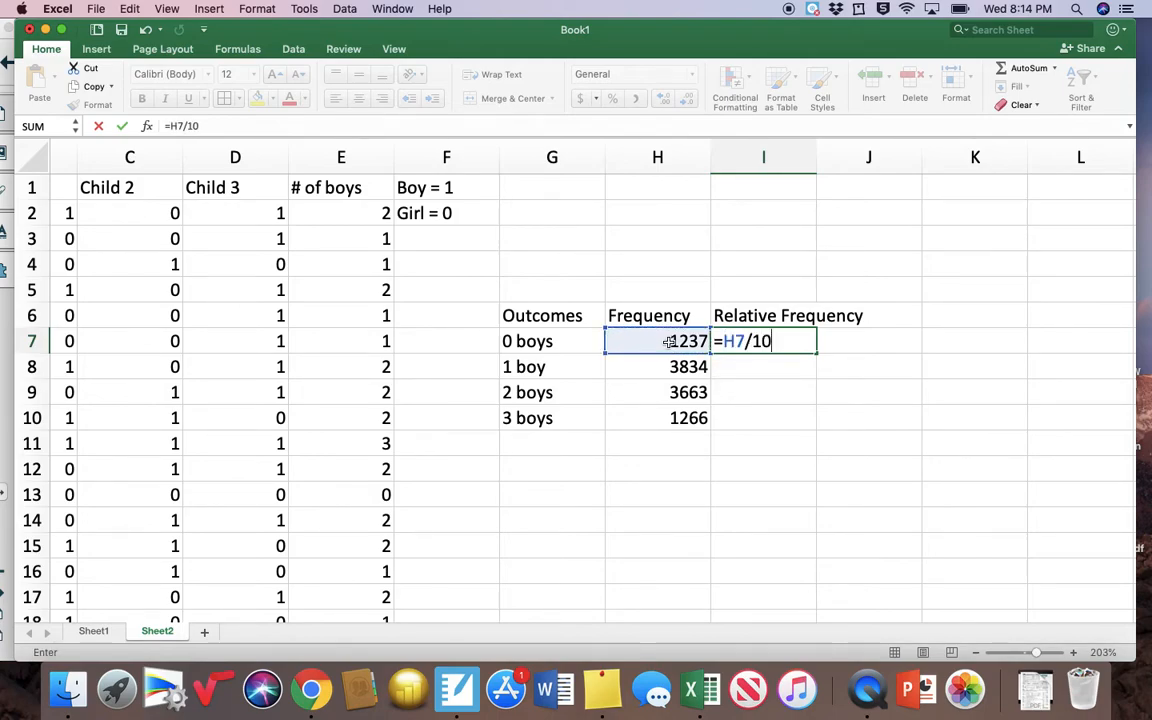
{"action": "key", "text": "Return"}
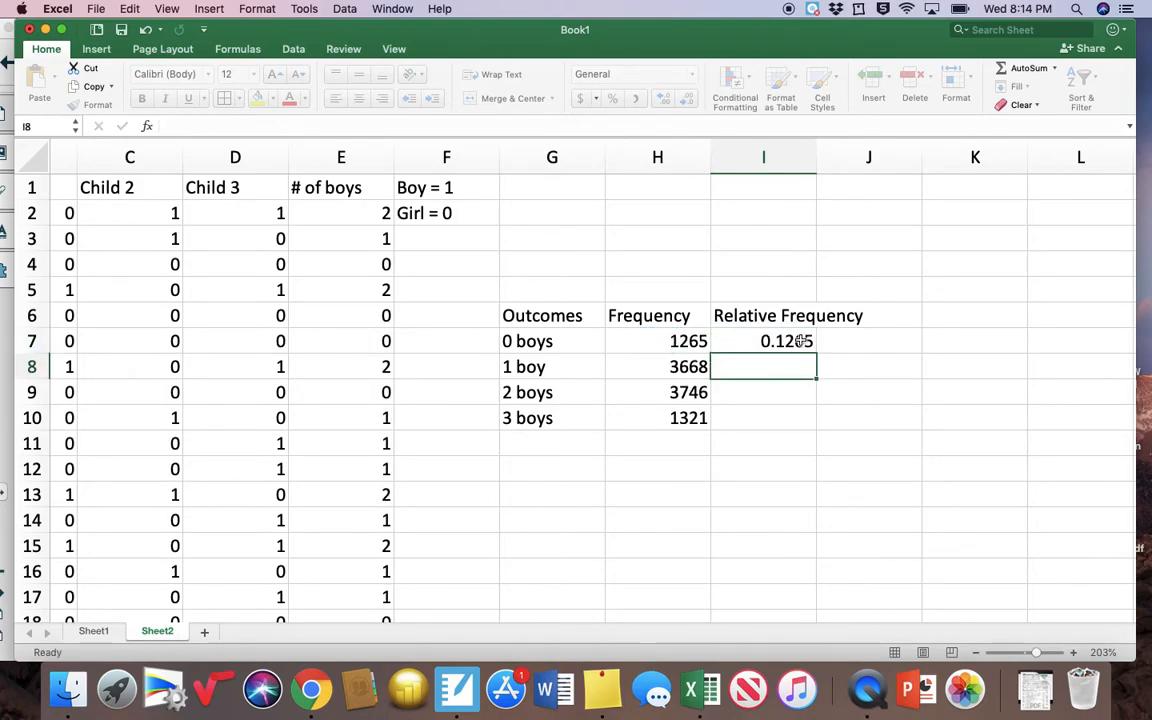
- Fill the relative frequency formula from I7 down to I10 for the remaining outcomes
{"action": "left_click", "coordinate": [800, 341]}
{"action": "left_click_drag", "start_coordinate": [817, 352], "coordinate": [812, 428]}
{"action": "left_click", "coordinate": [768, 459]}
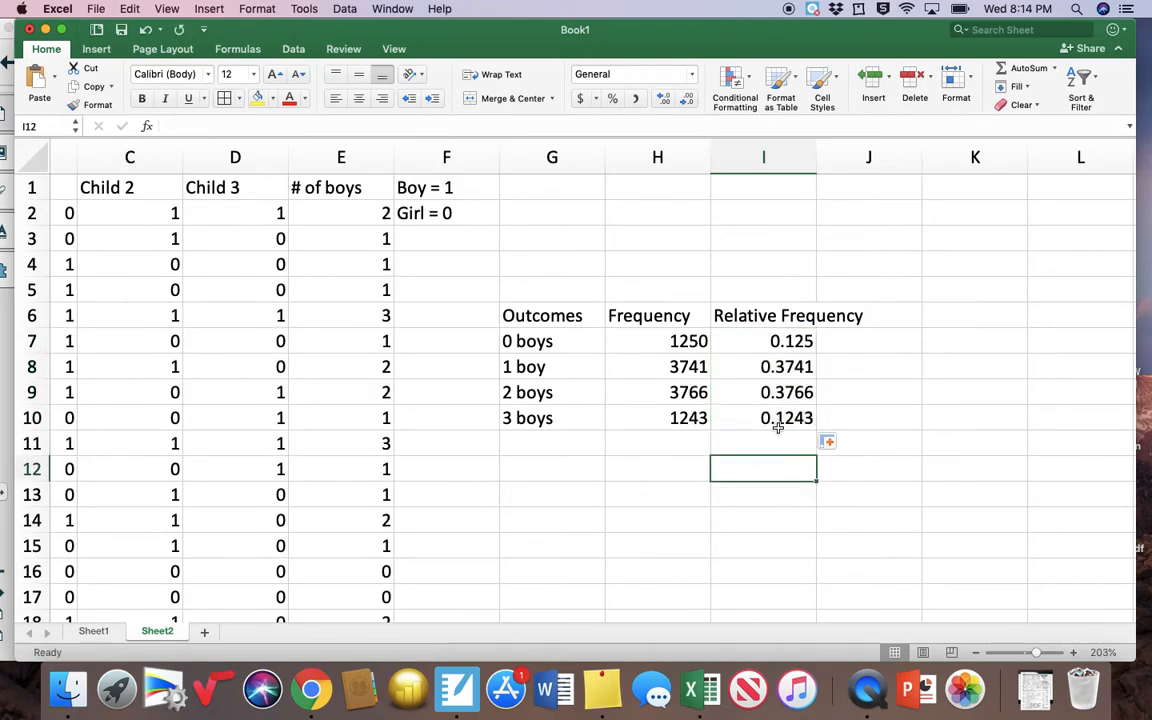
- Review the relative frequency of each outcome in I7:I10, one cell at a time
{"action": "left_click", "coordinate": [745, 341]}
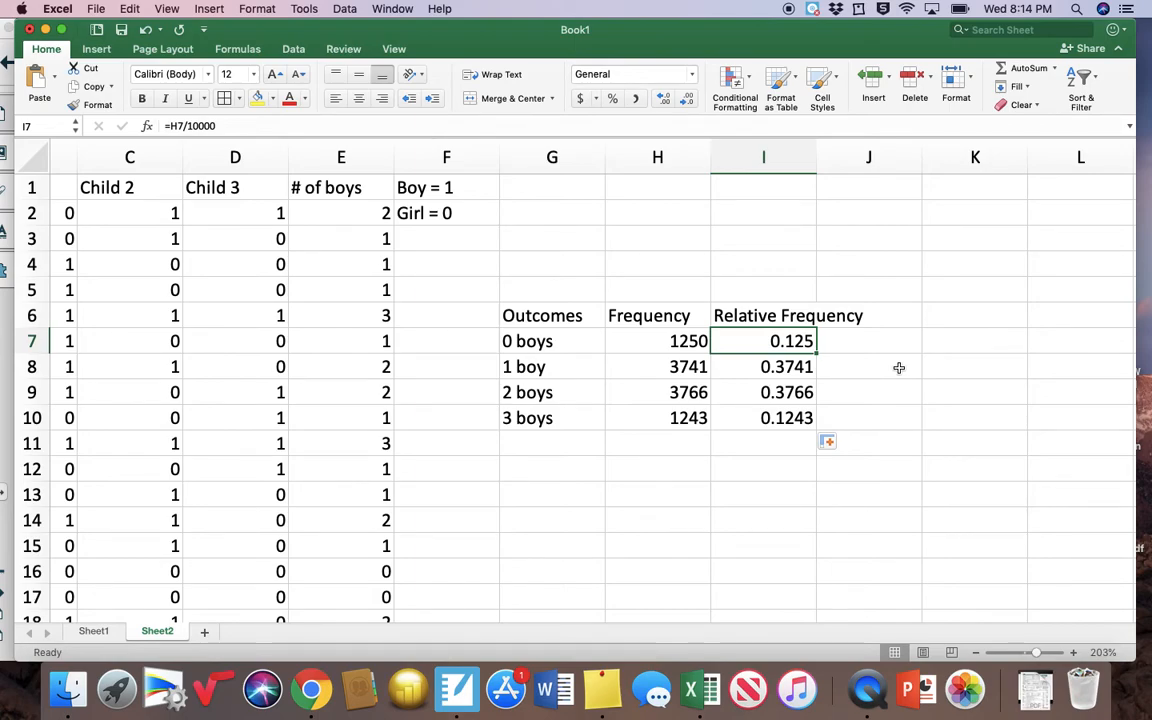
{"action": "key", "text": "Down"}
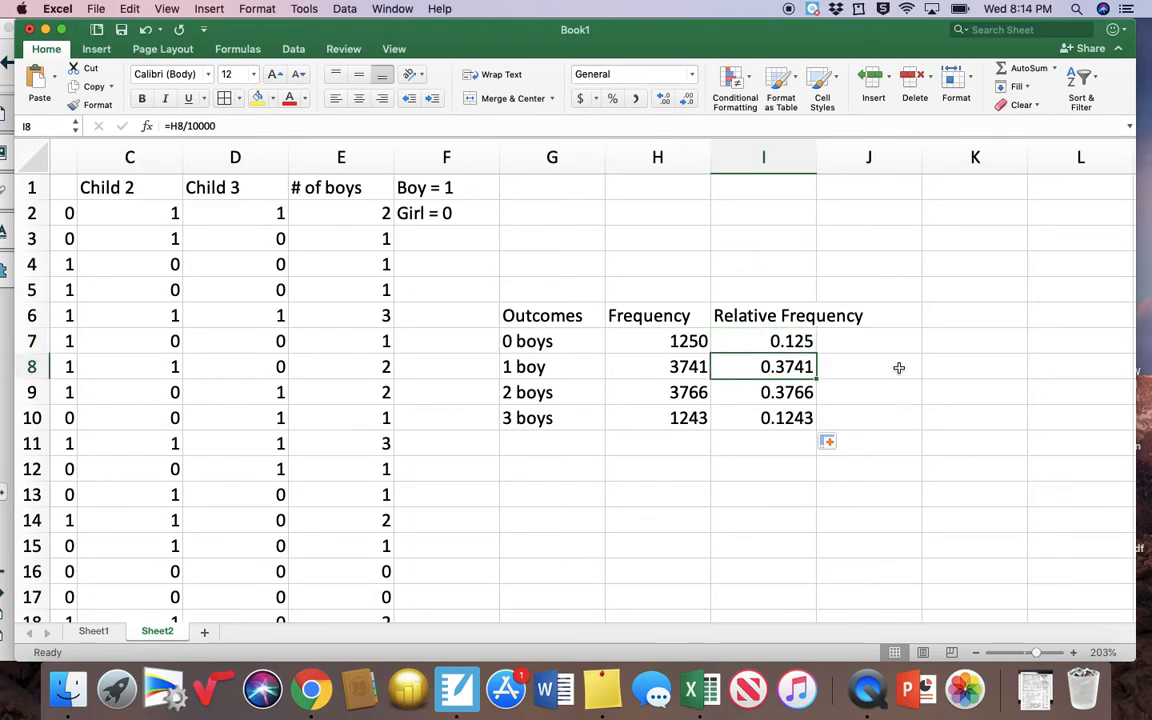
{"action": "key", "text": "Down"}
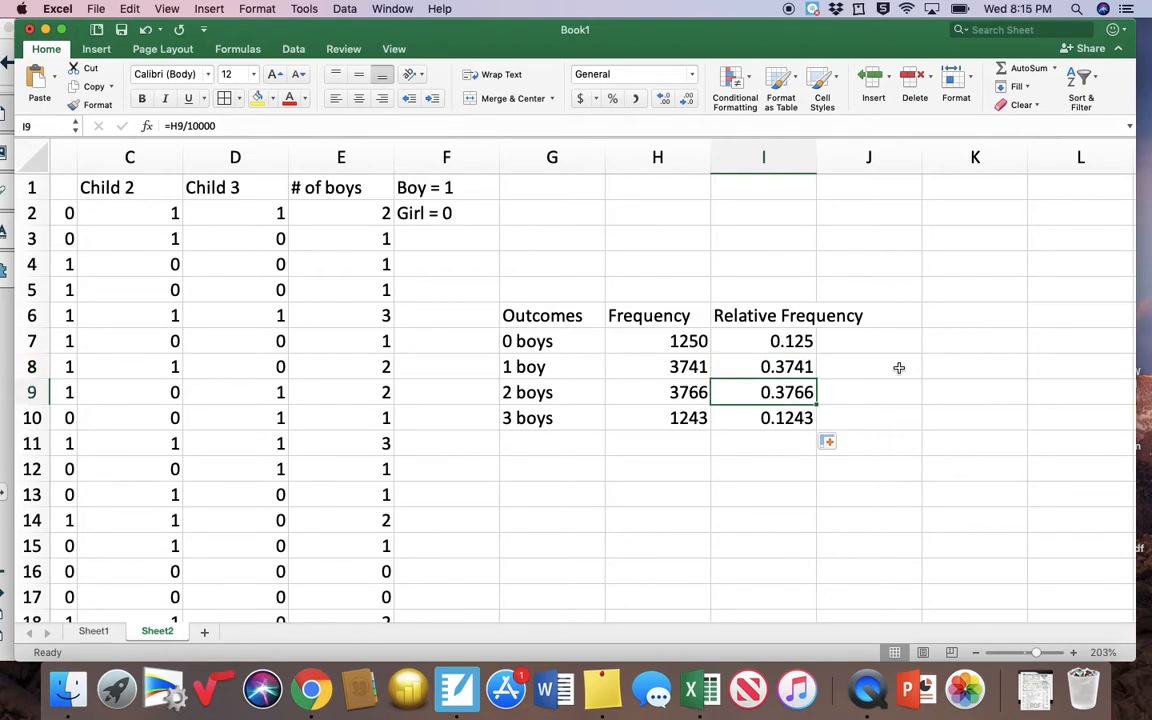
{"action": "key", "text": "Down"}
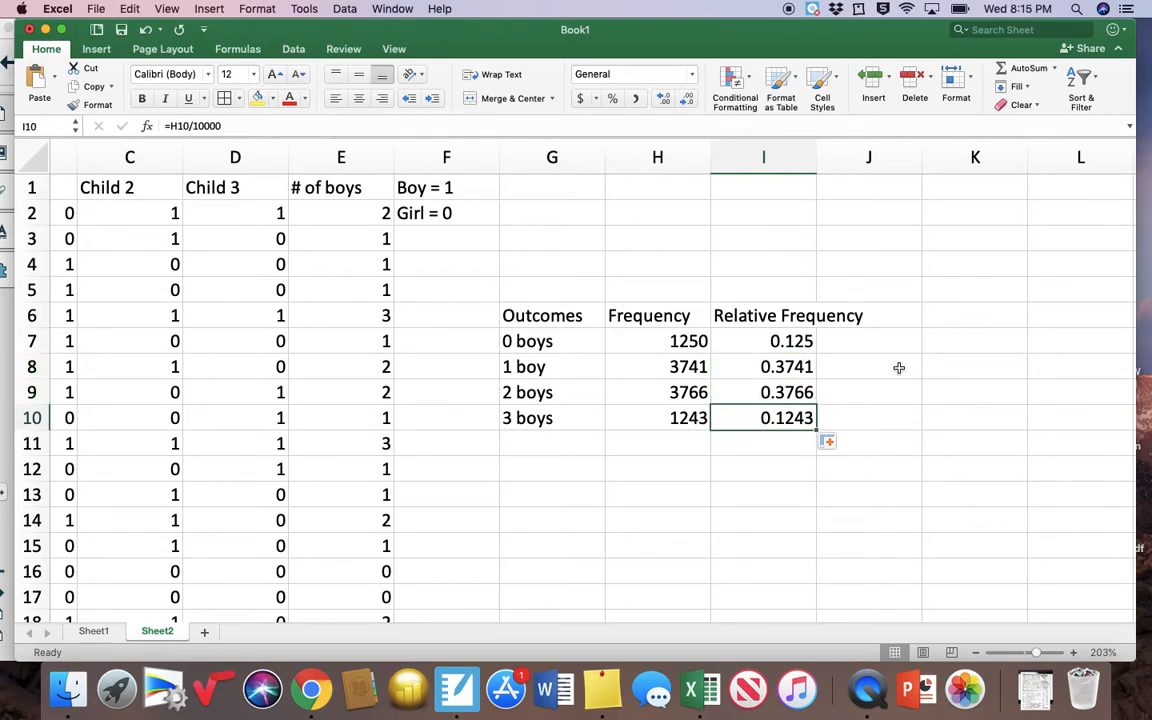
- Move the workbook window aside, switch to the Notebook lesson and advance two pages to "How close does our simulation match the probability?"
{"action": "left_click", "coordinate": [578, 392]}
{"action": "left_click_drag", "start_coordinate": [484, 48], "coordinate": [797, 48]}
{"action": "left_click", "coordinate": [165, 238]}
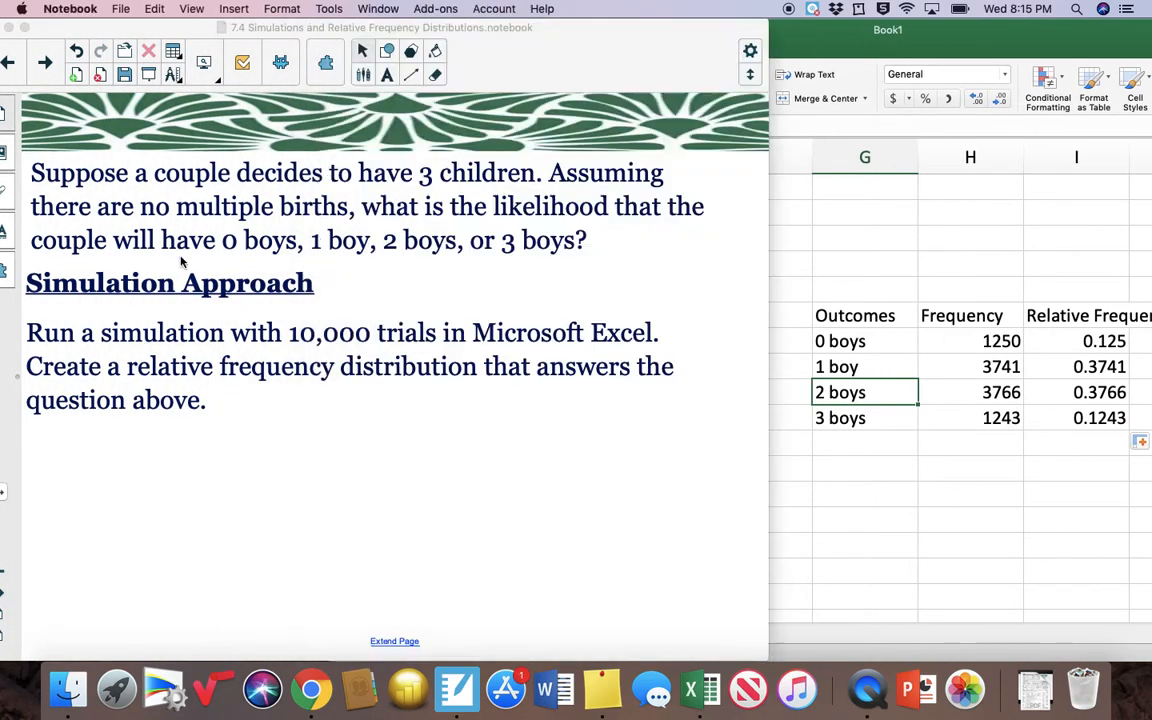
{"action": "left_click", "coordinate": [40, 62]}
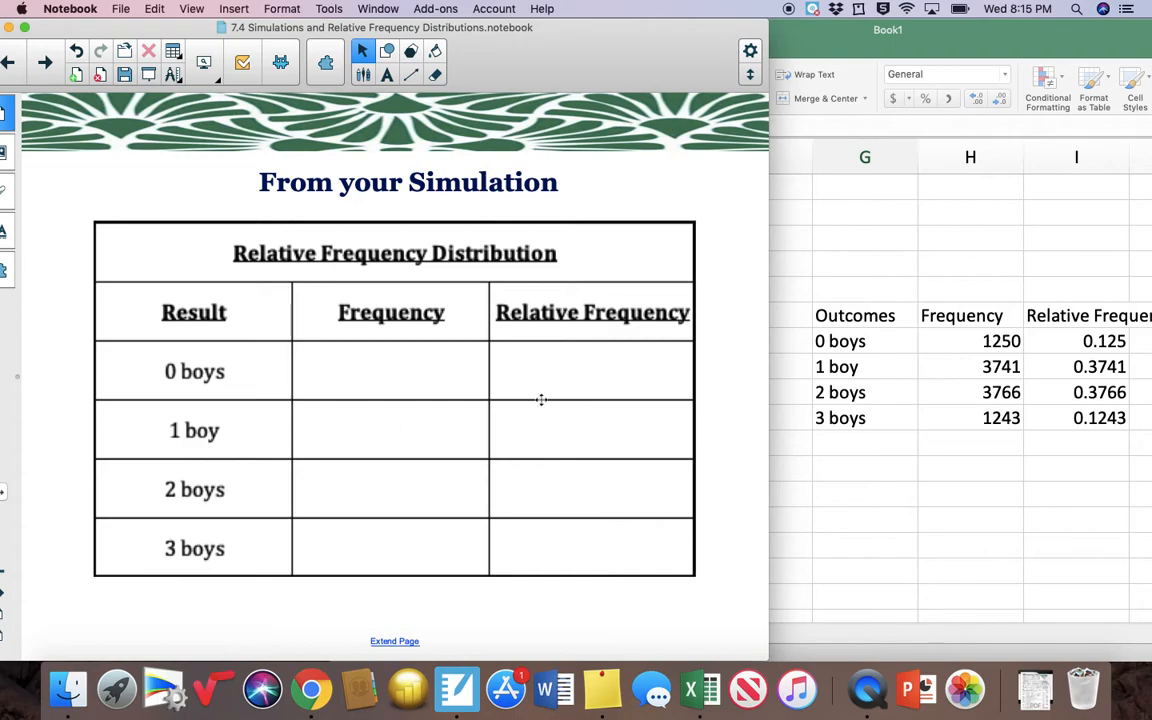
{"action": "left_click", "coordinate": [42, 63]}
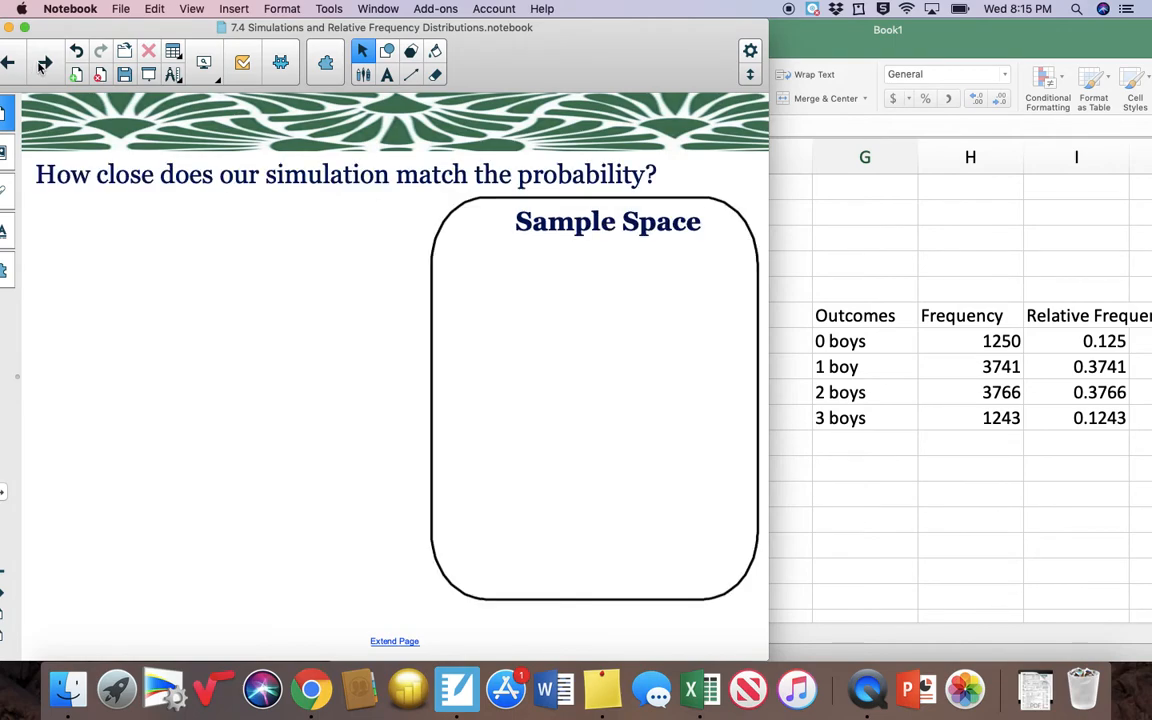